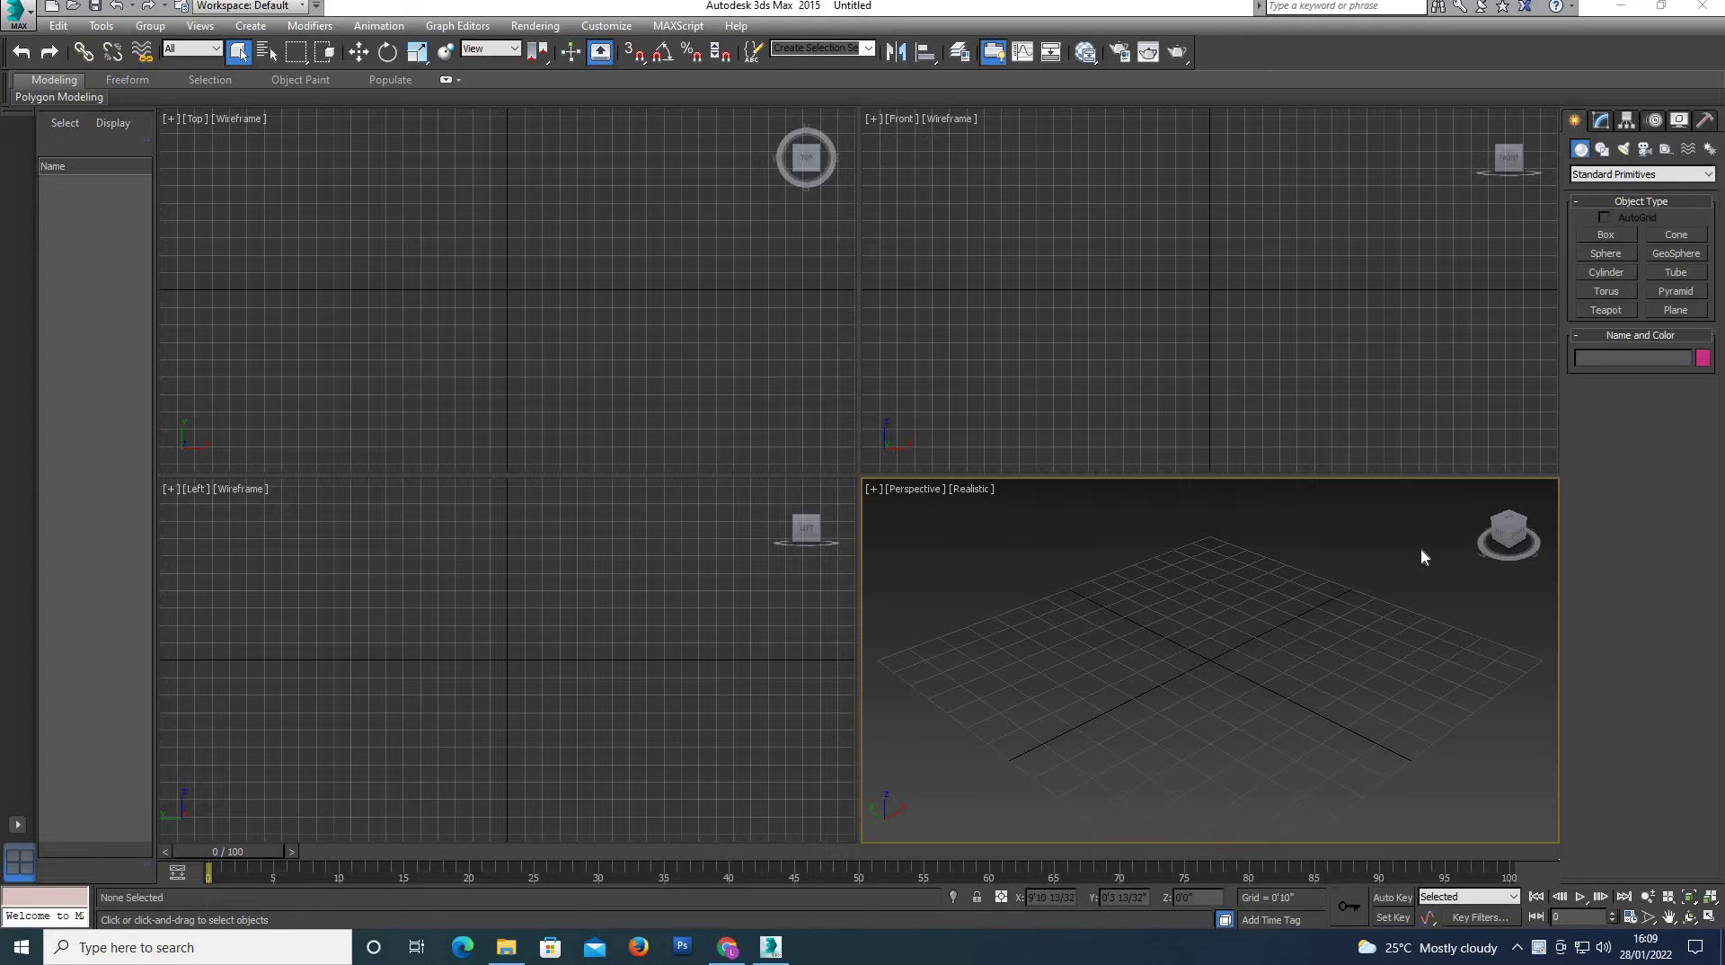
Draw a rectangle spline, Rectangle001, on the Perspective viewport's ground grid.
left_click(1604, 150)
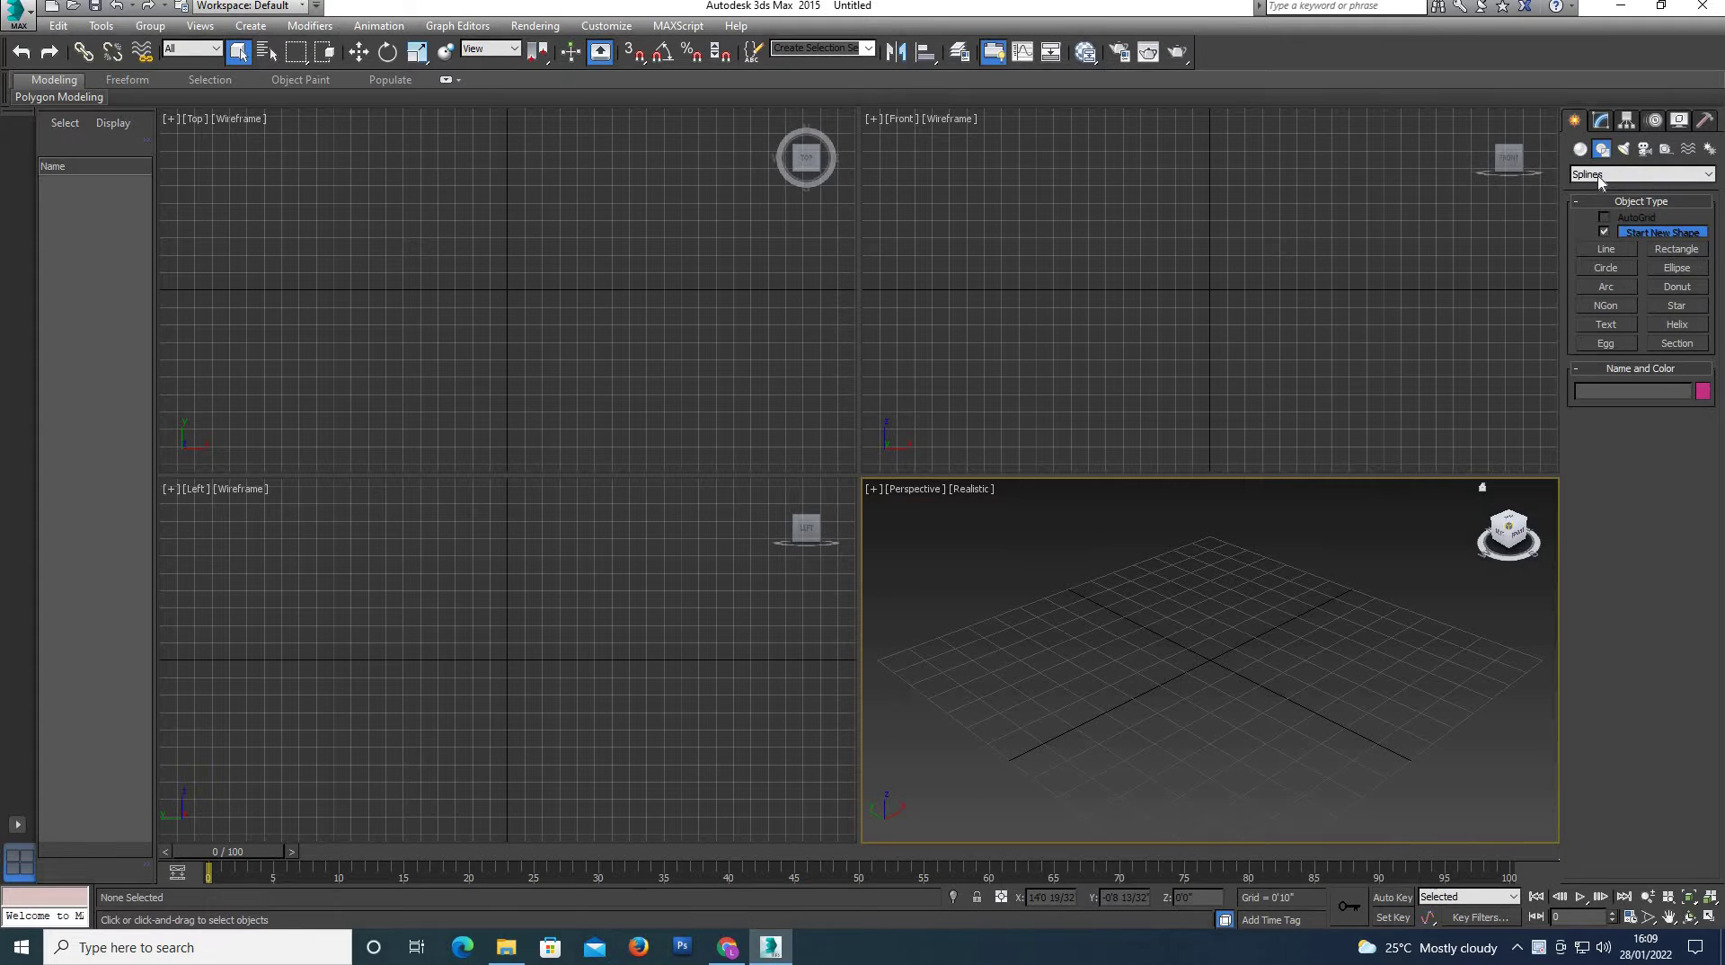
left_click(1667, 252)
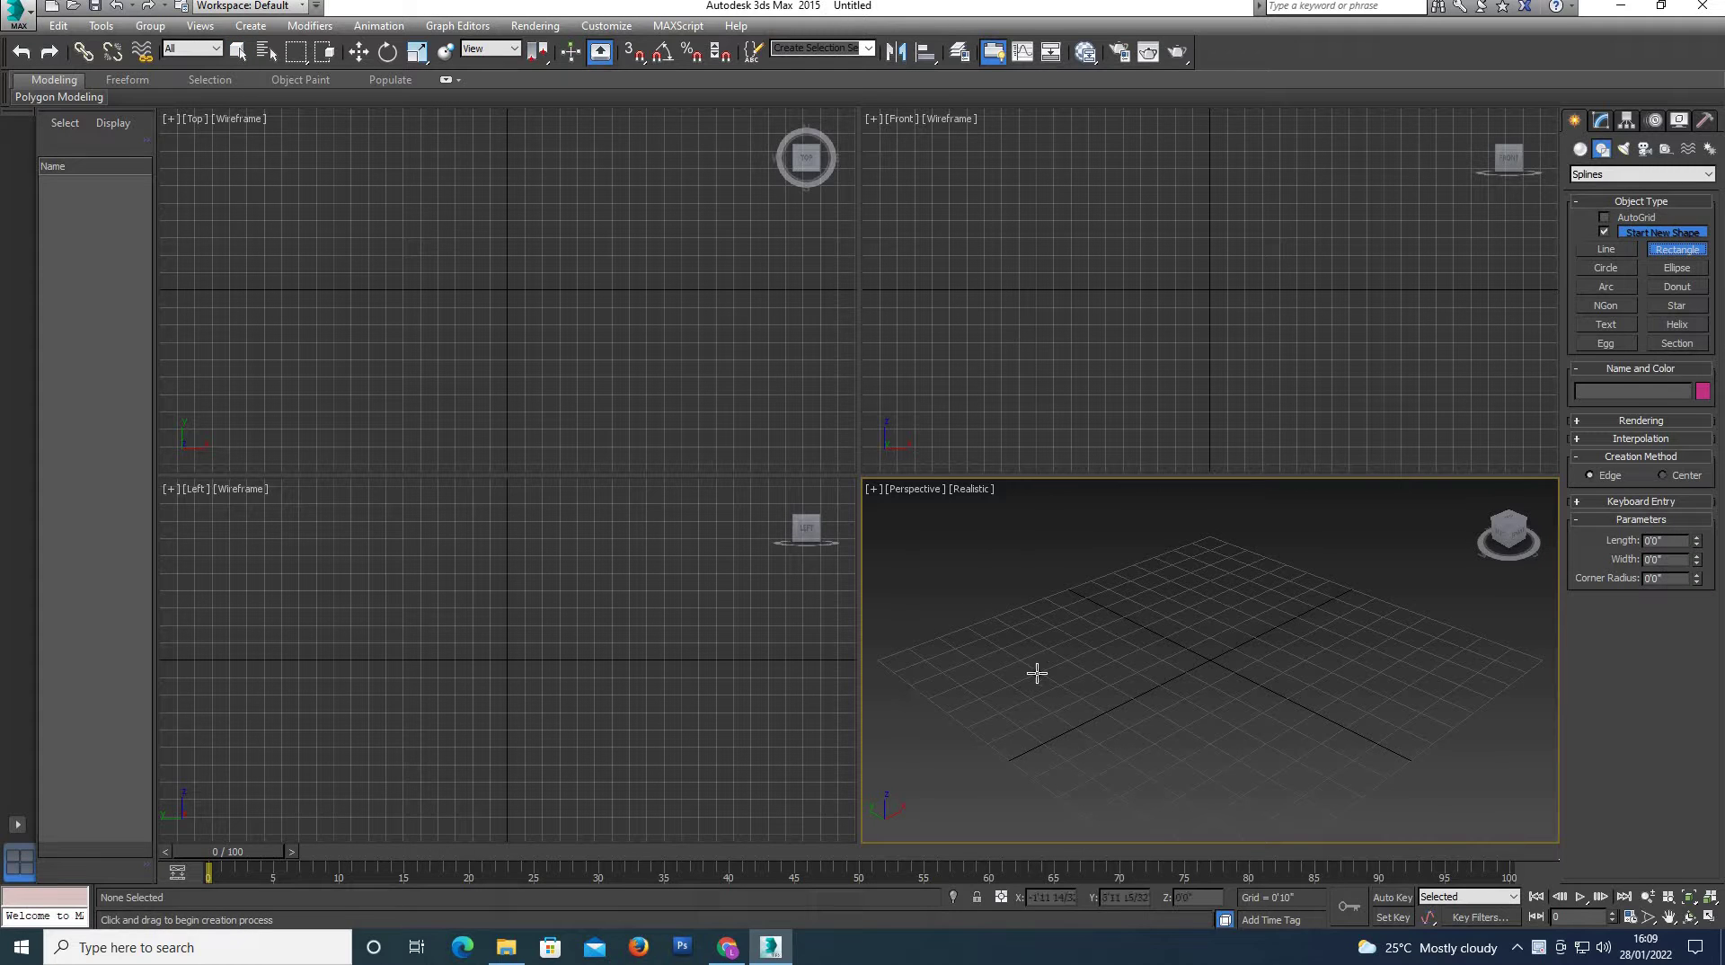
mouse_move(1038, 676)
left_mouse_down()
mouse_move(1162, 700)
mouse_move(1329, 660)
left_mouse_up()
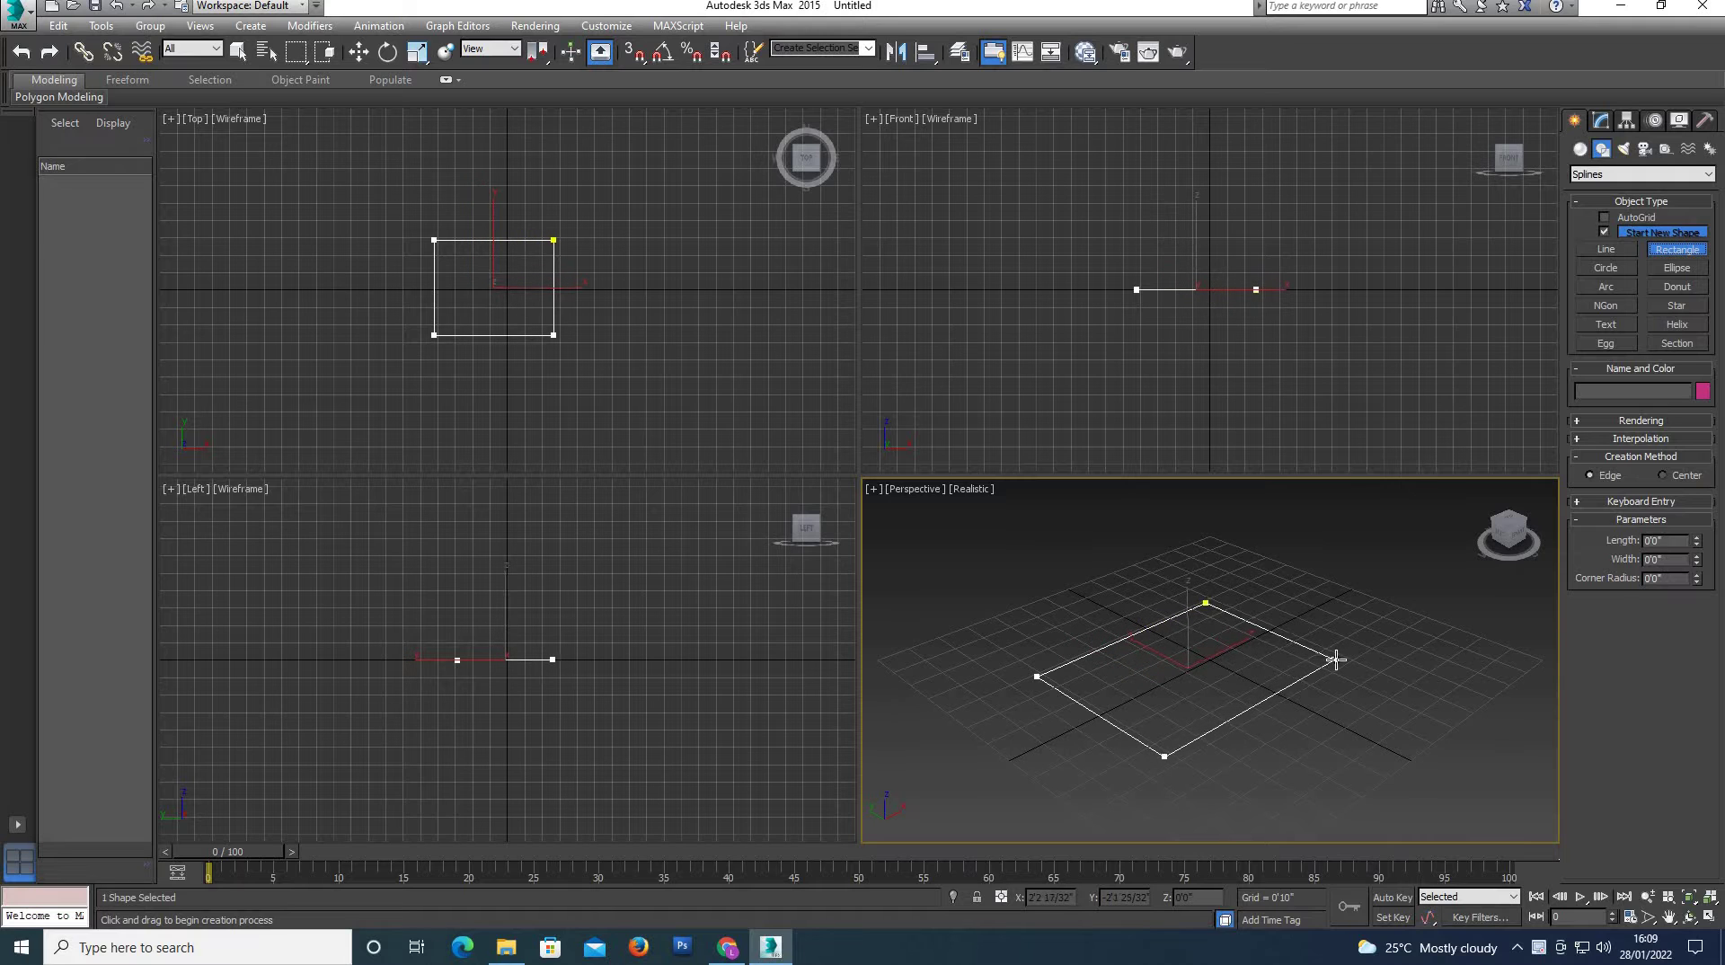
left_click_drag(1329, 659, 1336, 661)
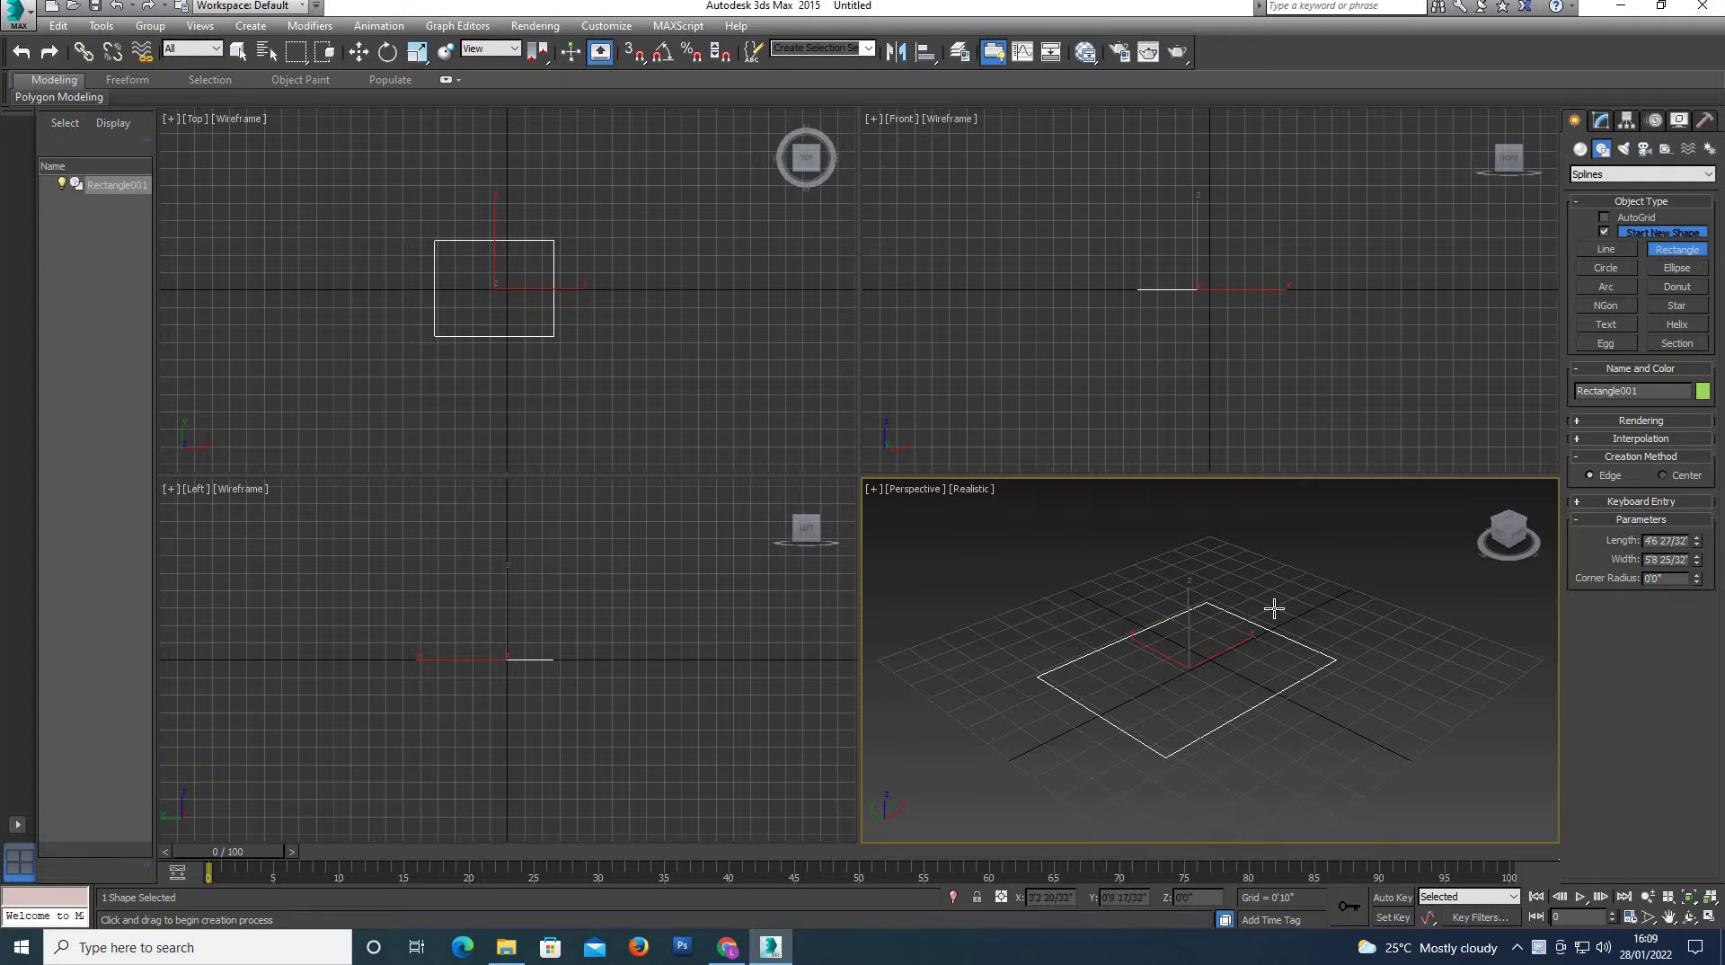
Apply a Sweep modifier to Rectangle001, which uses the default Angle built-in section.
key("w")
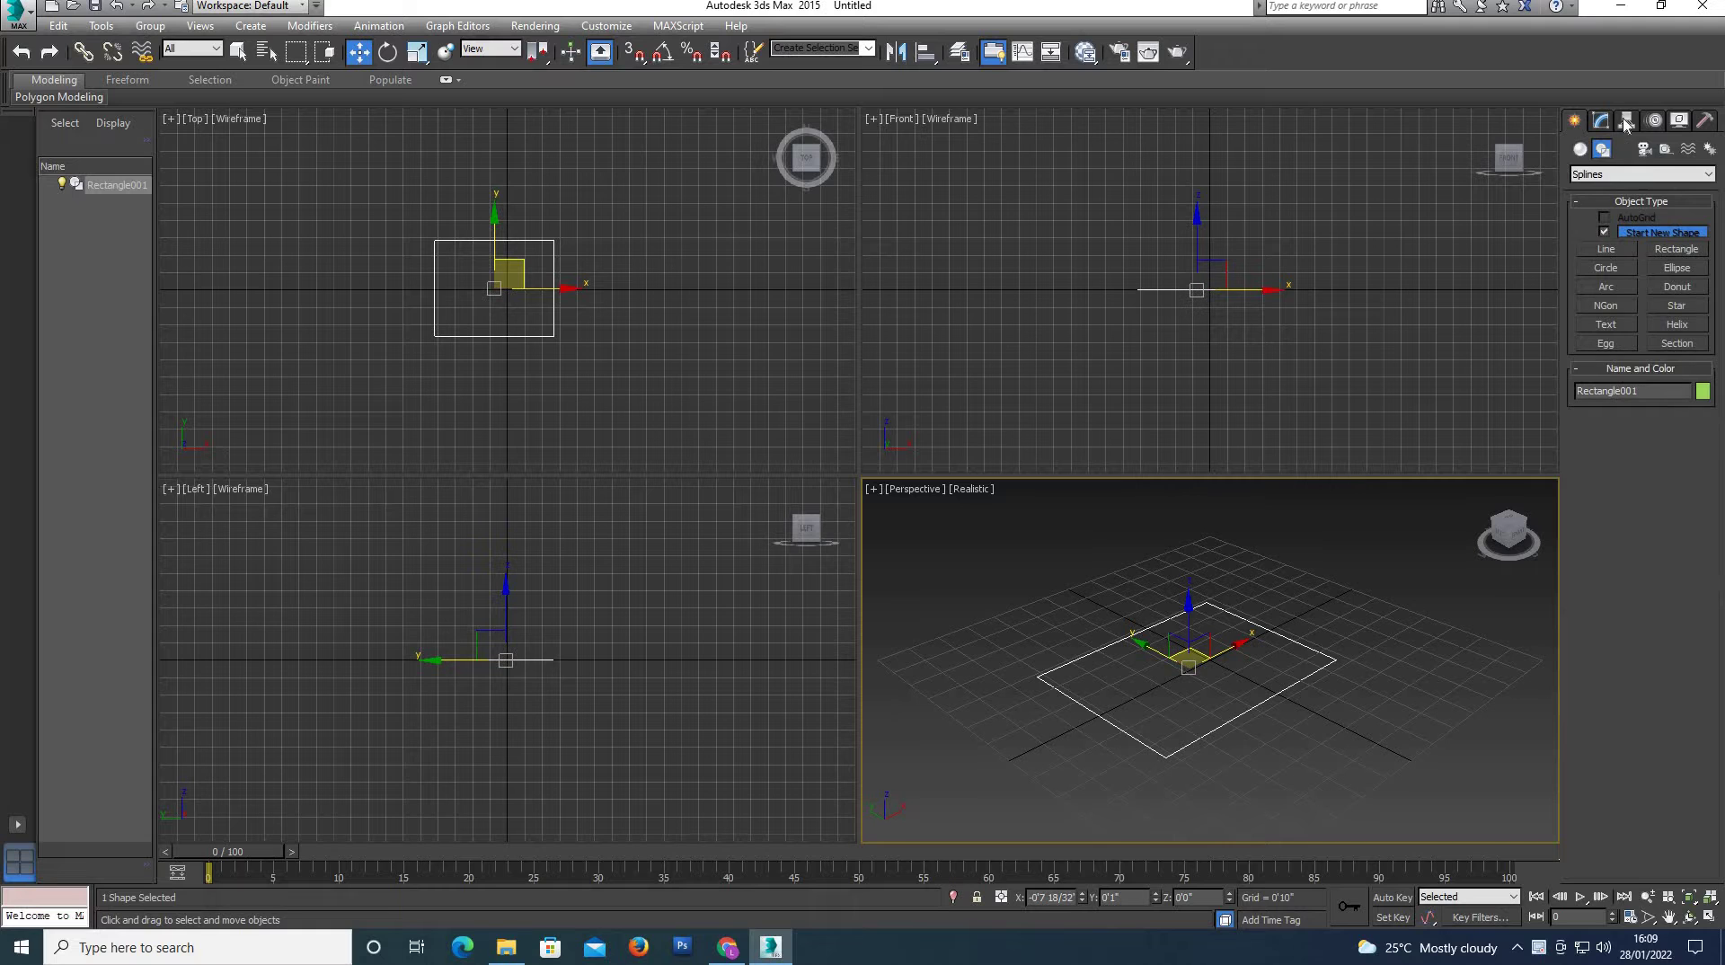
left_click(1601, 120)
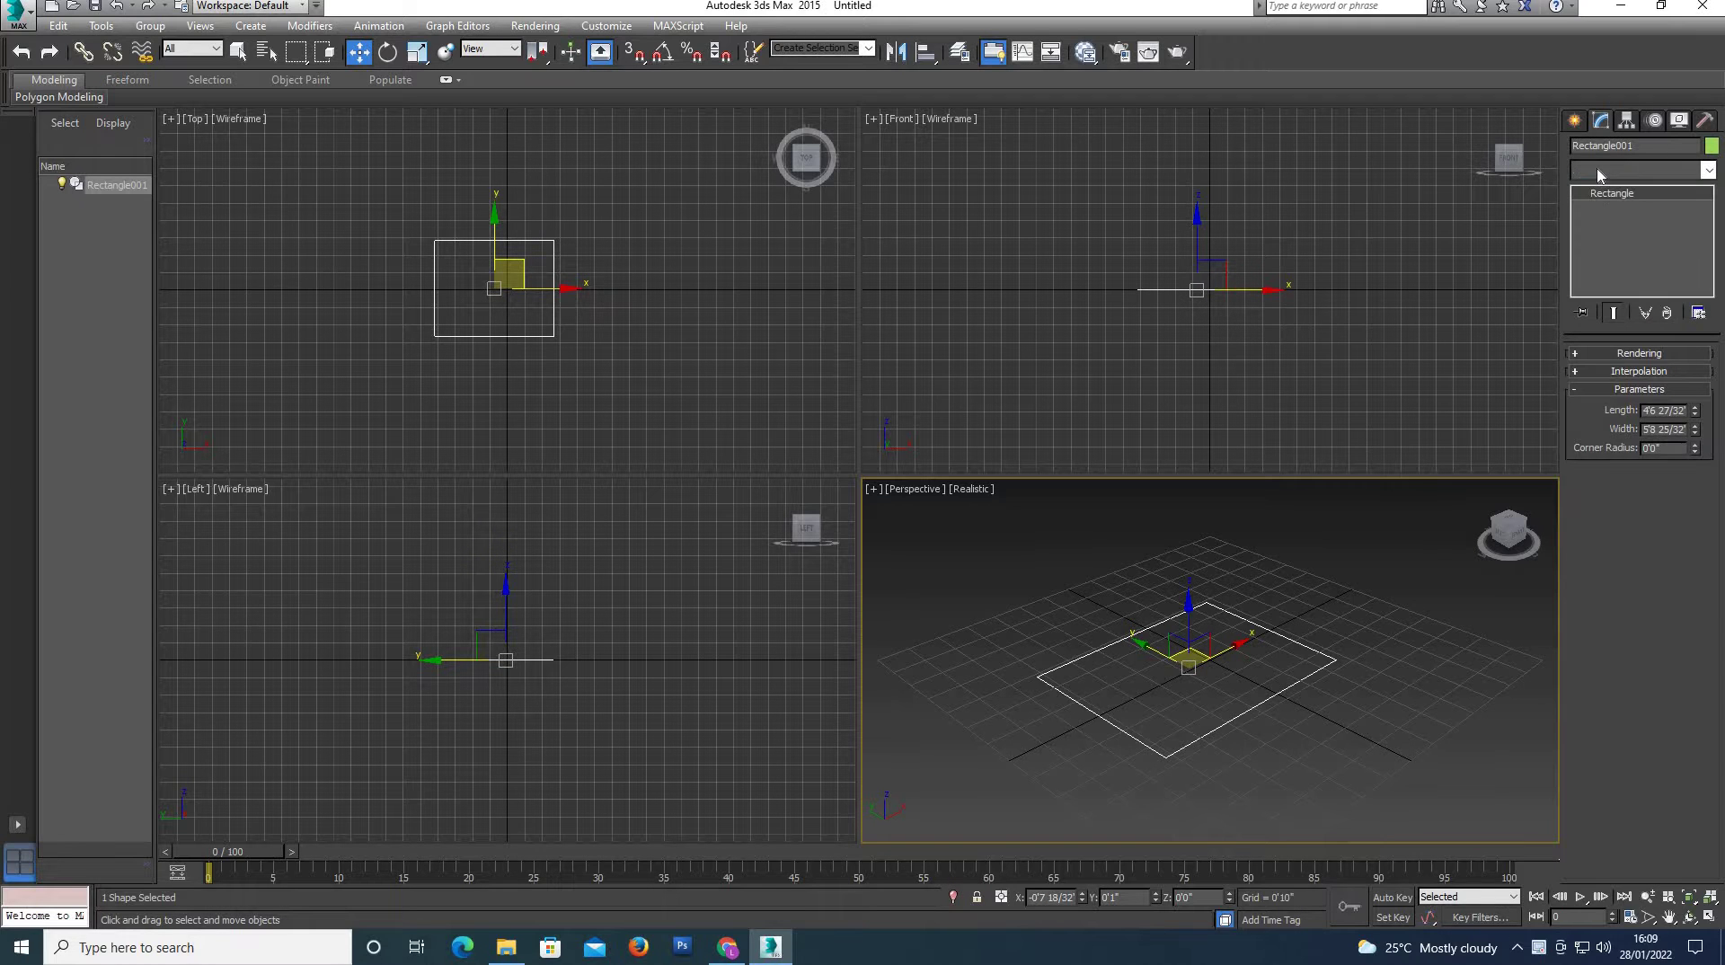
left_click(1598, 171)
key("w")
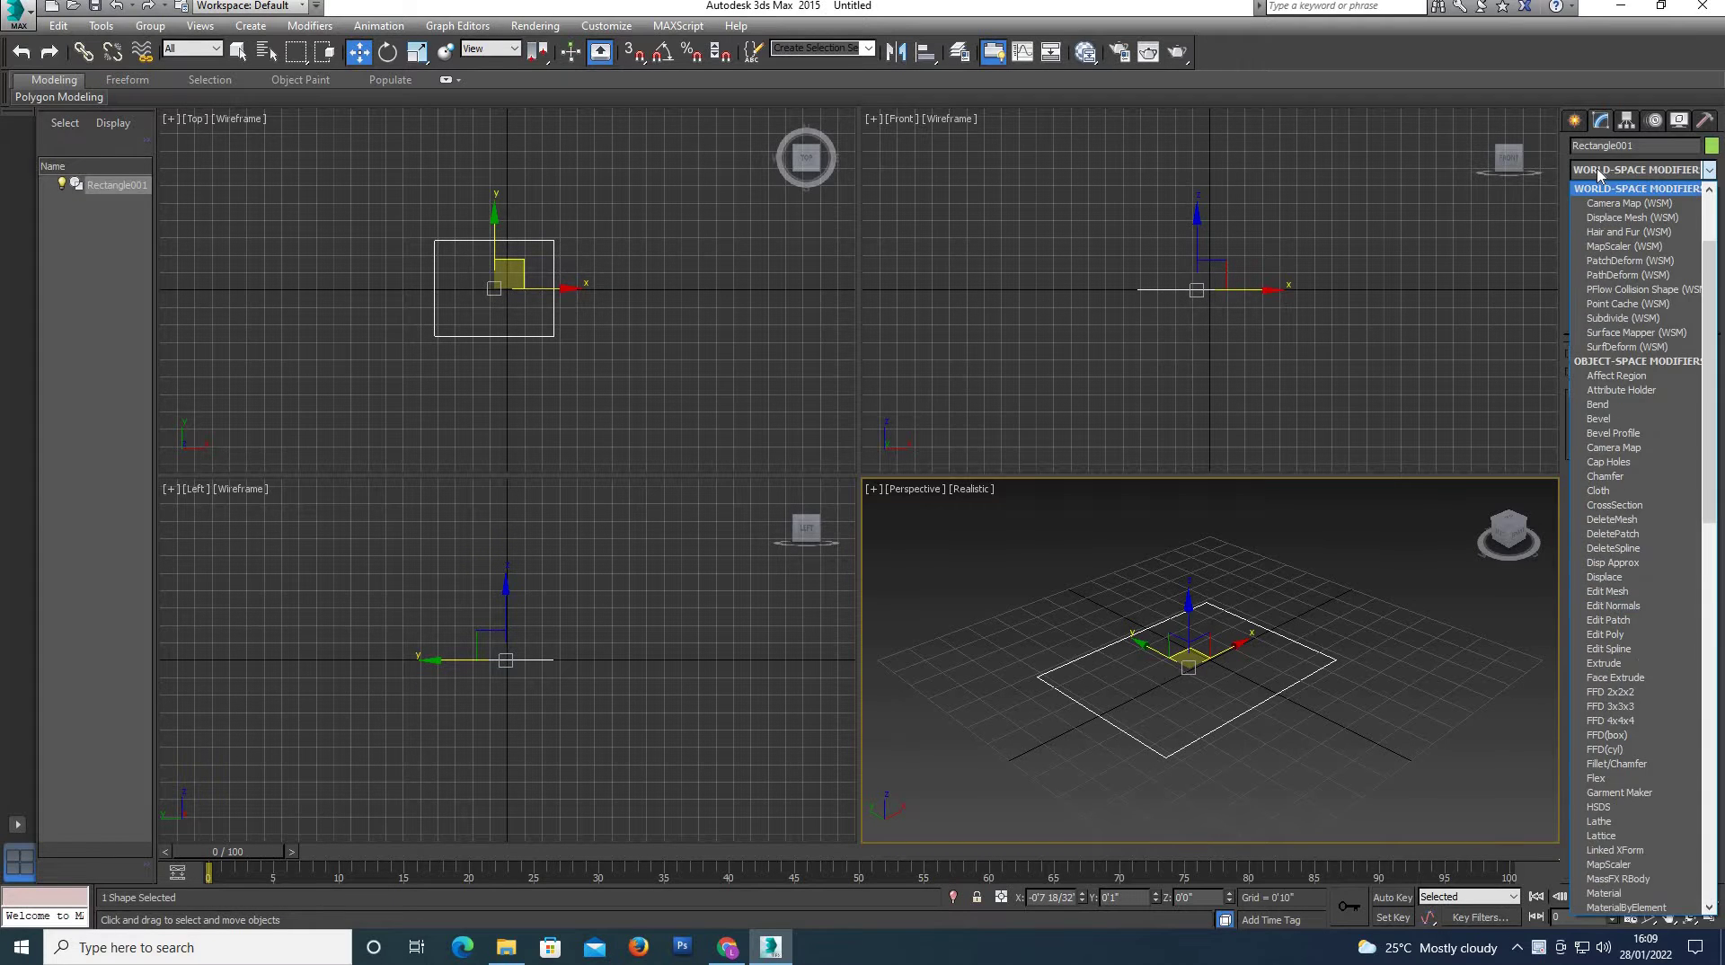
key("s")
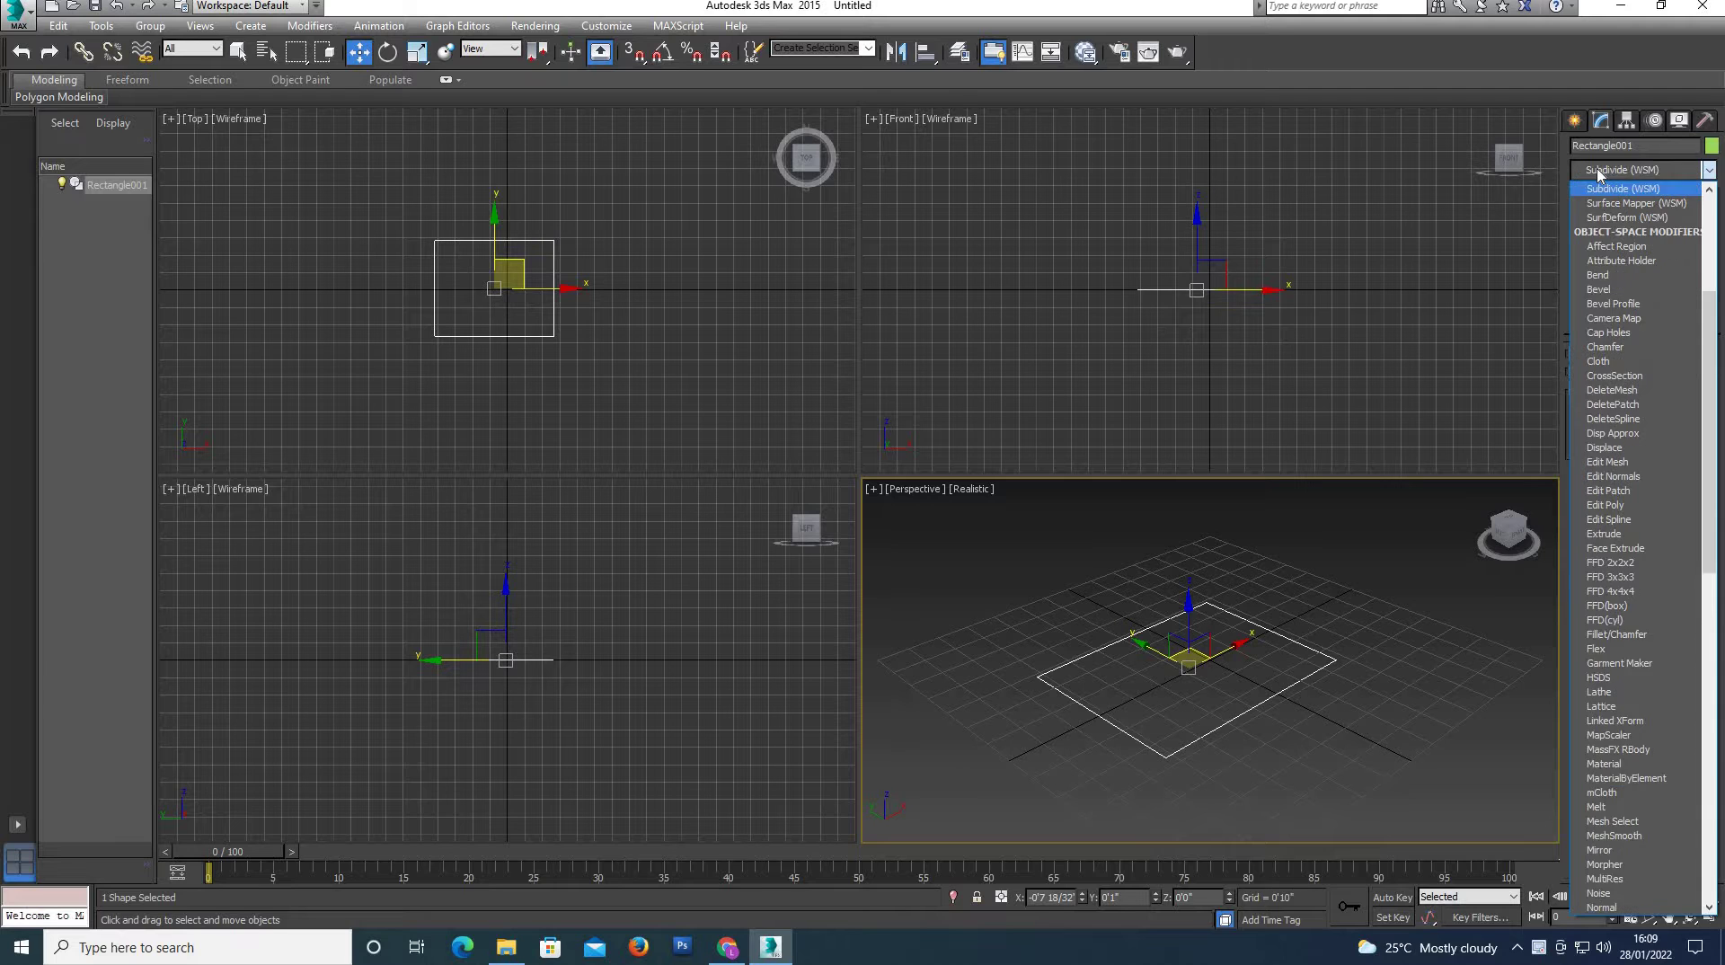
key("w")
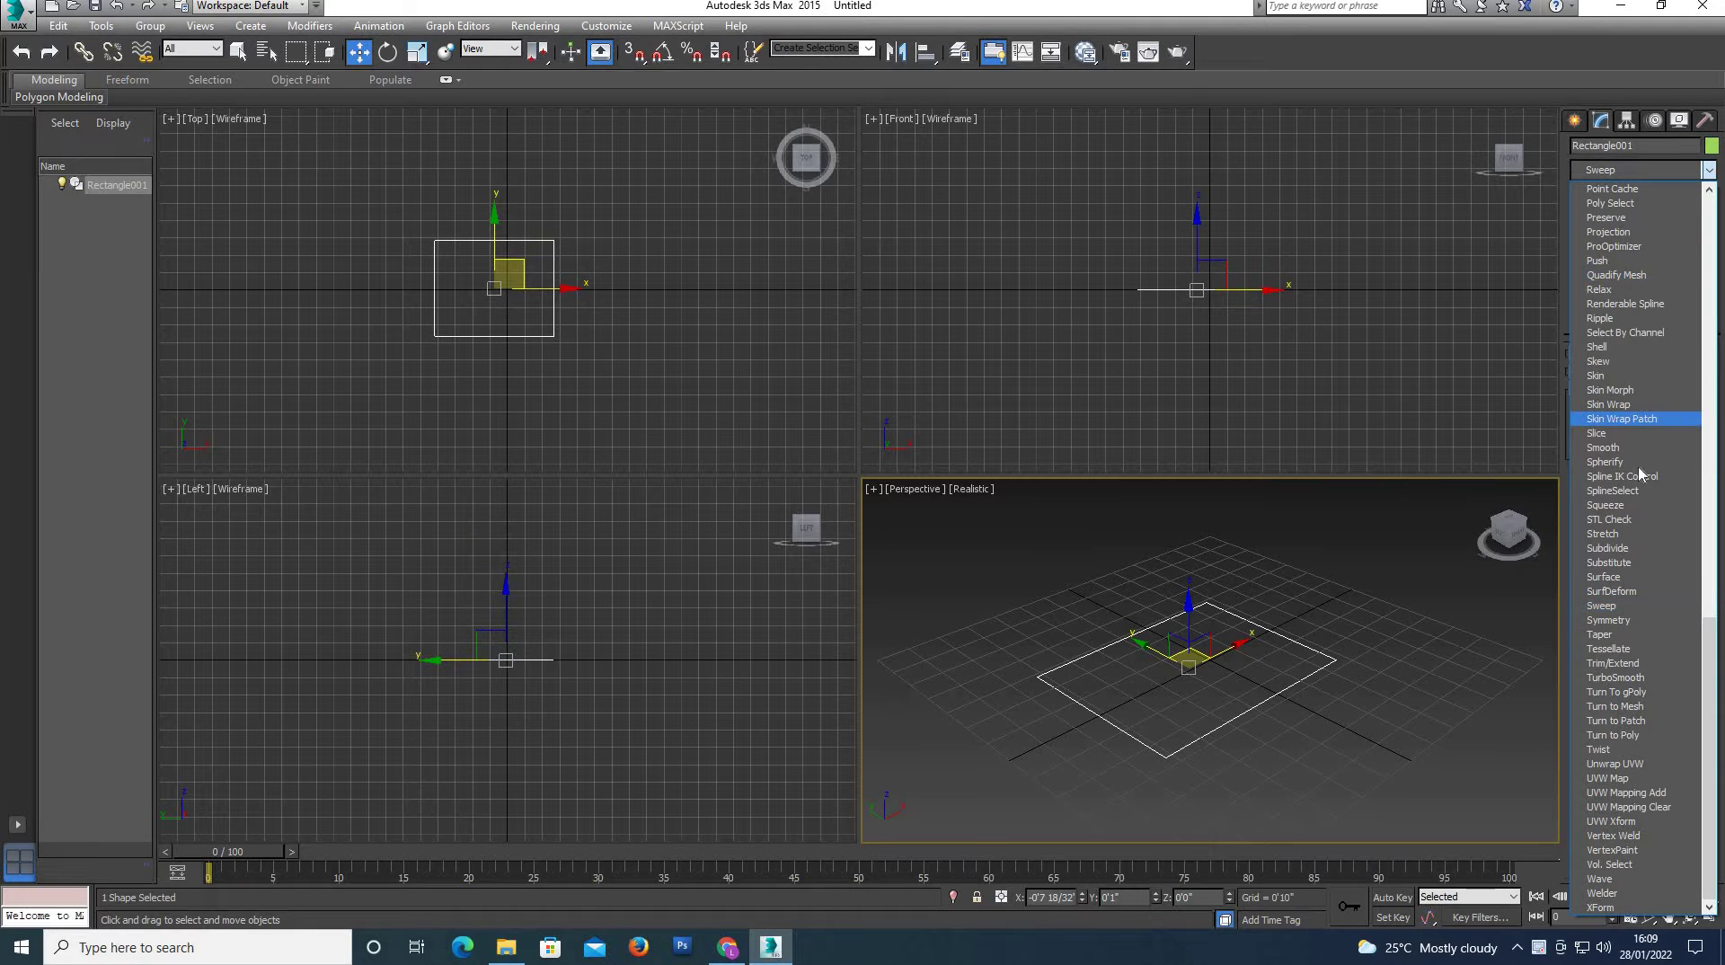
left_click(1600, 607)
scroll(1182, 776, "up", 3)
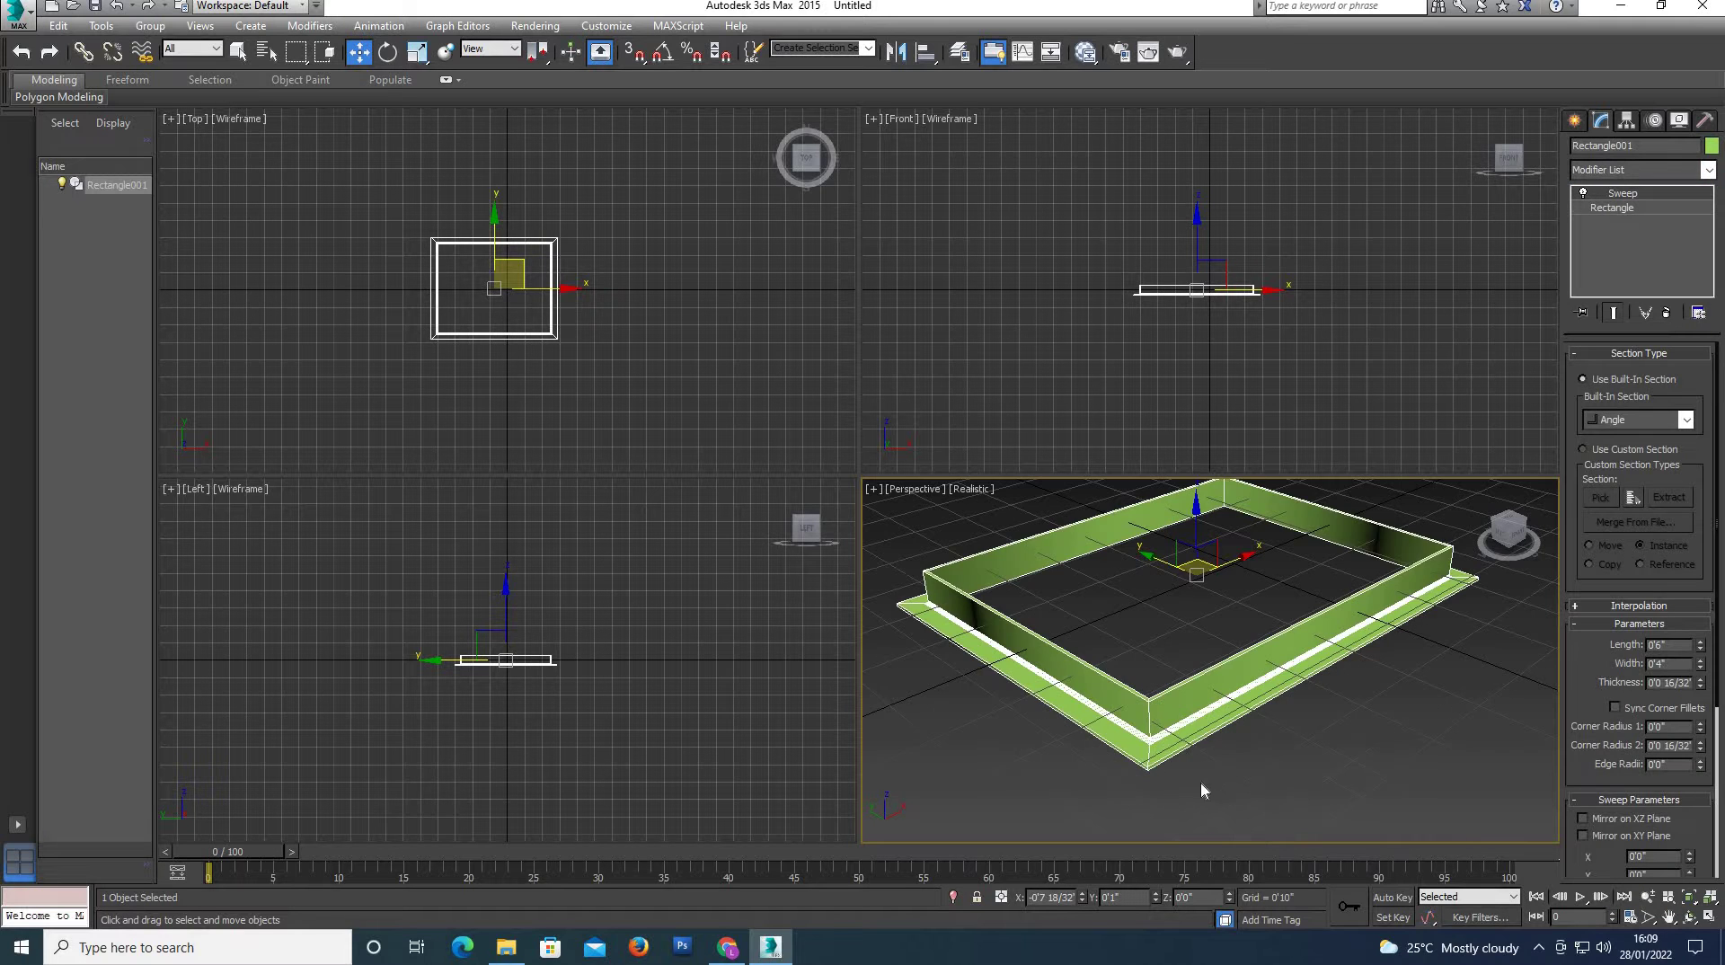
left_click(1225, 775)
scroll(1157, 748, "up", 5)
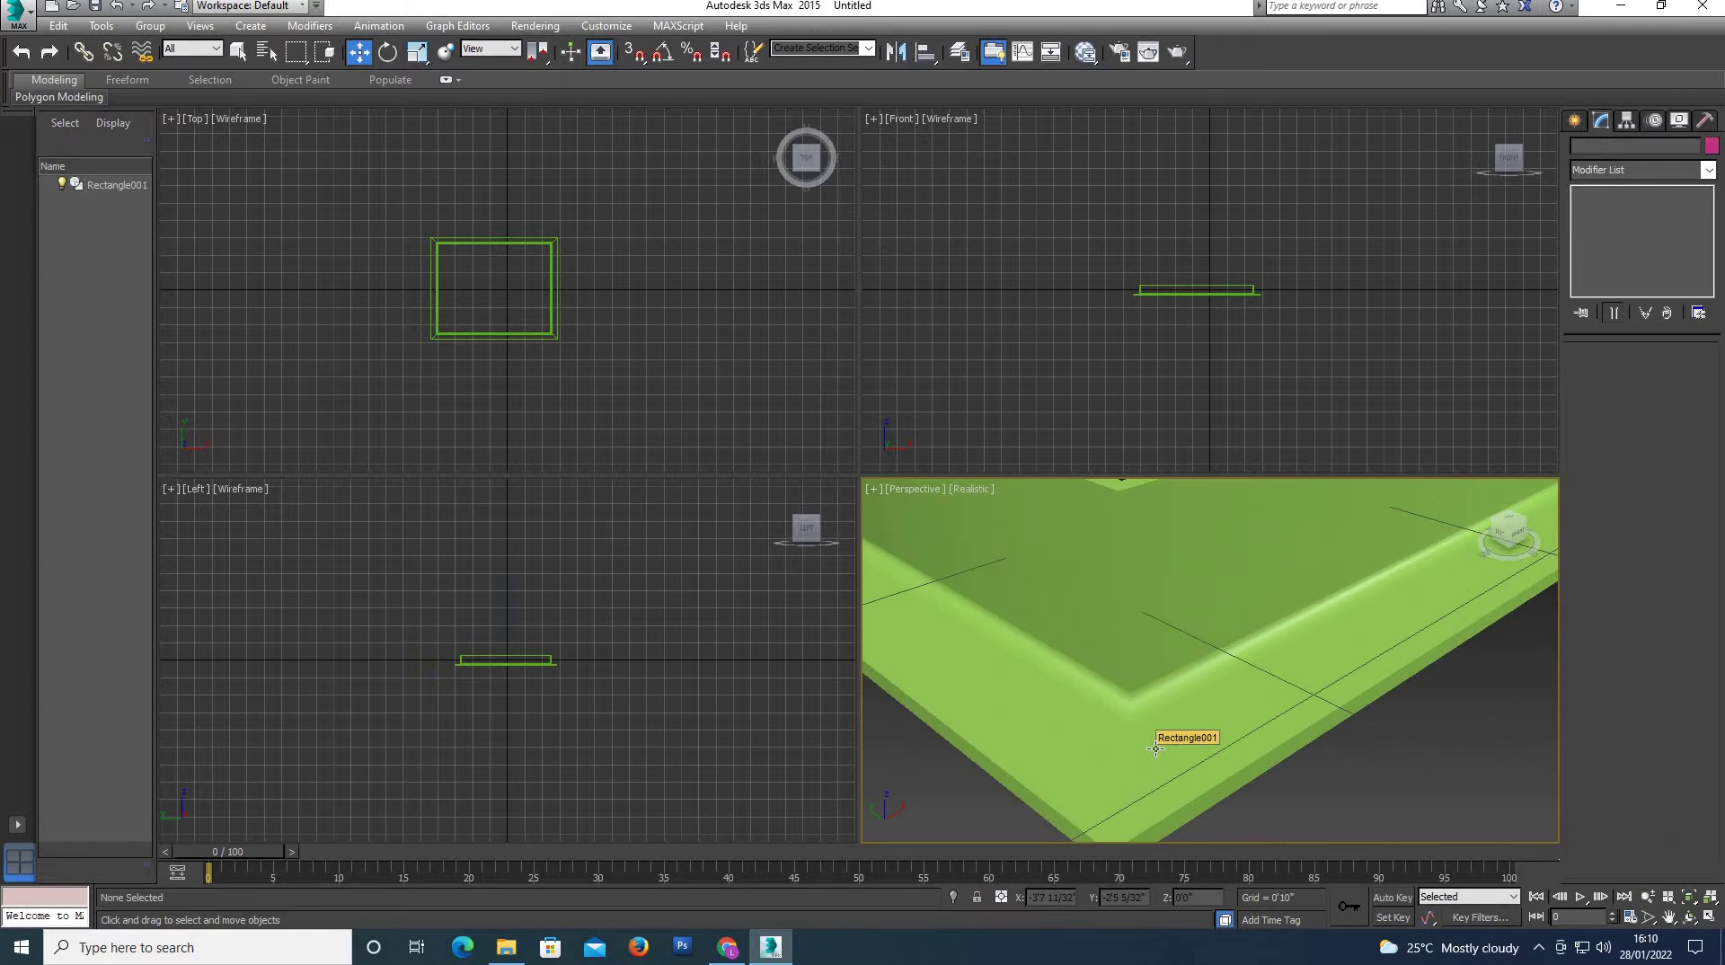
scroll(1156, 748, "down", 2)
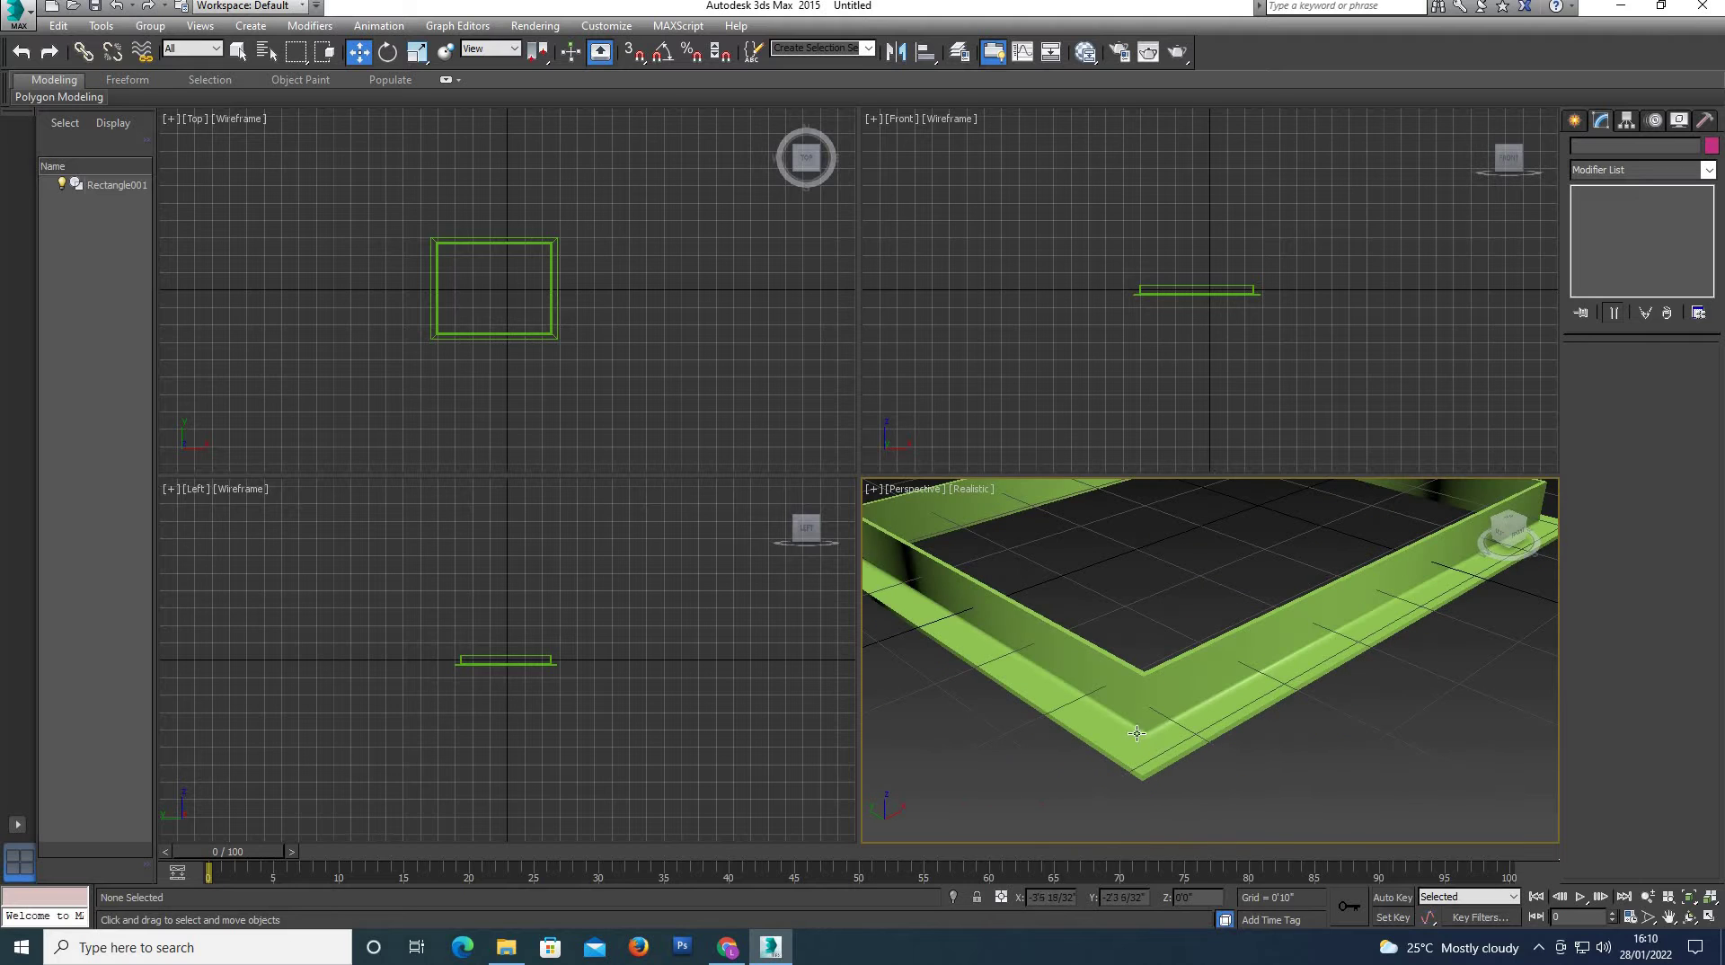
scroll(1124, 780, "down", 3)
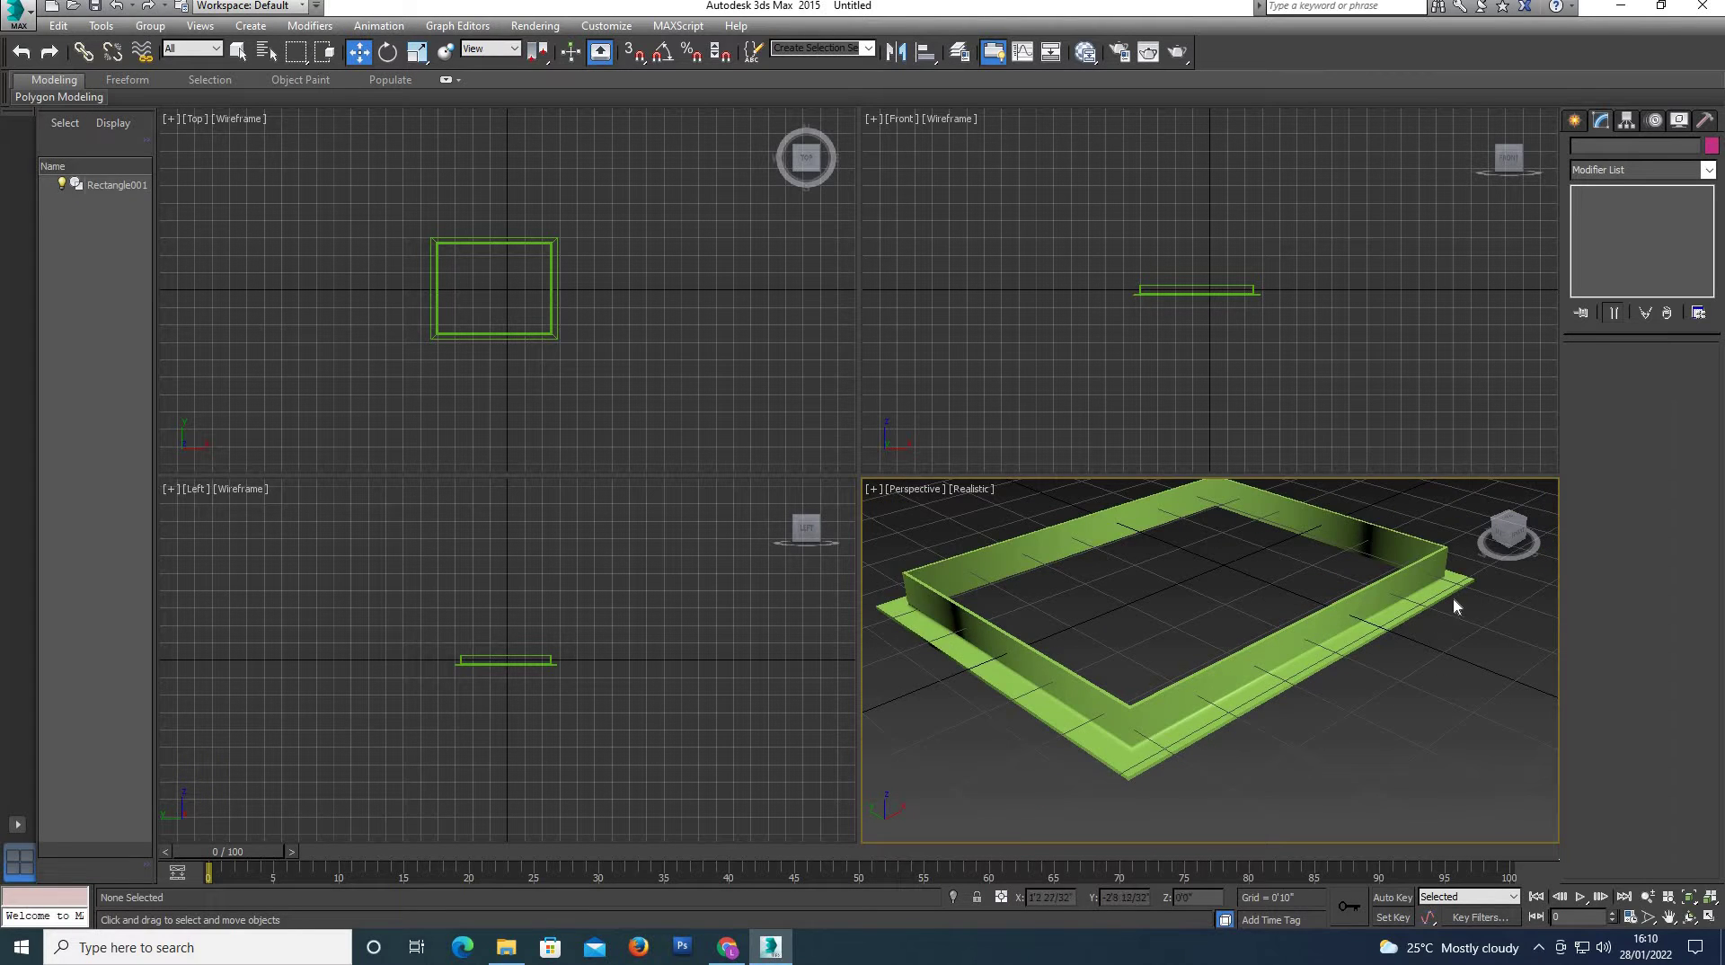
scroll(1453, 597, "up", 3)
scroll(1453, 530, "up", 1)
scroll(1452, 530, "down", 5)
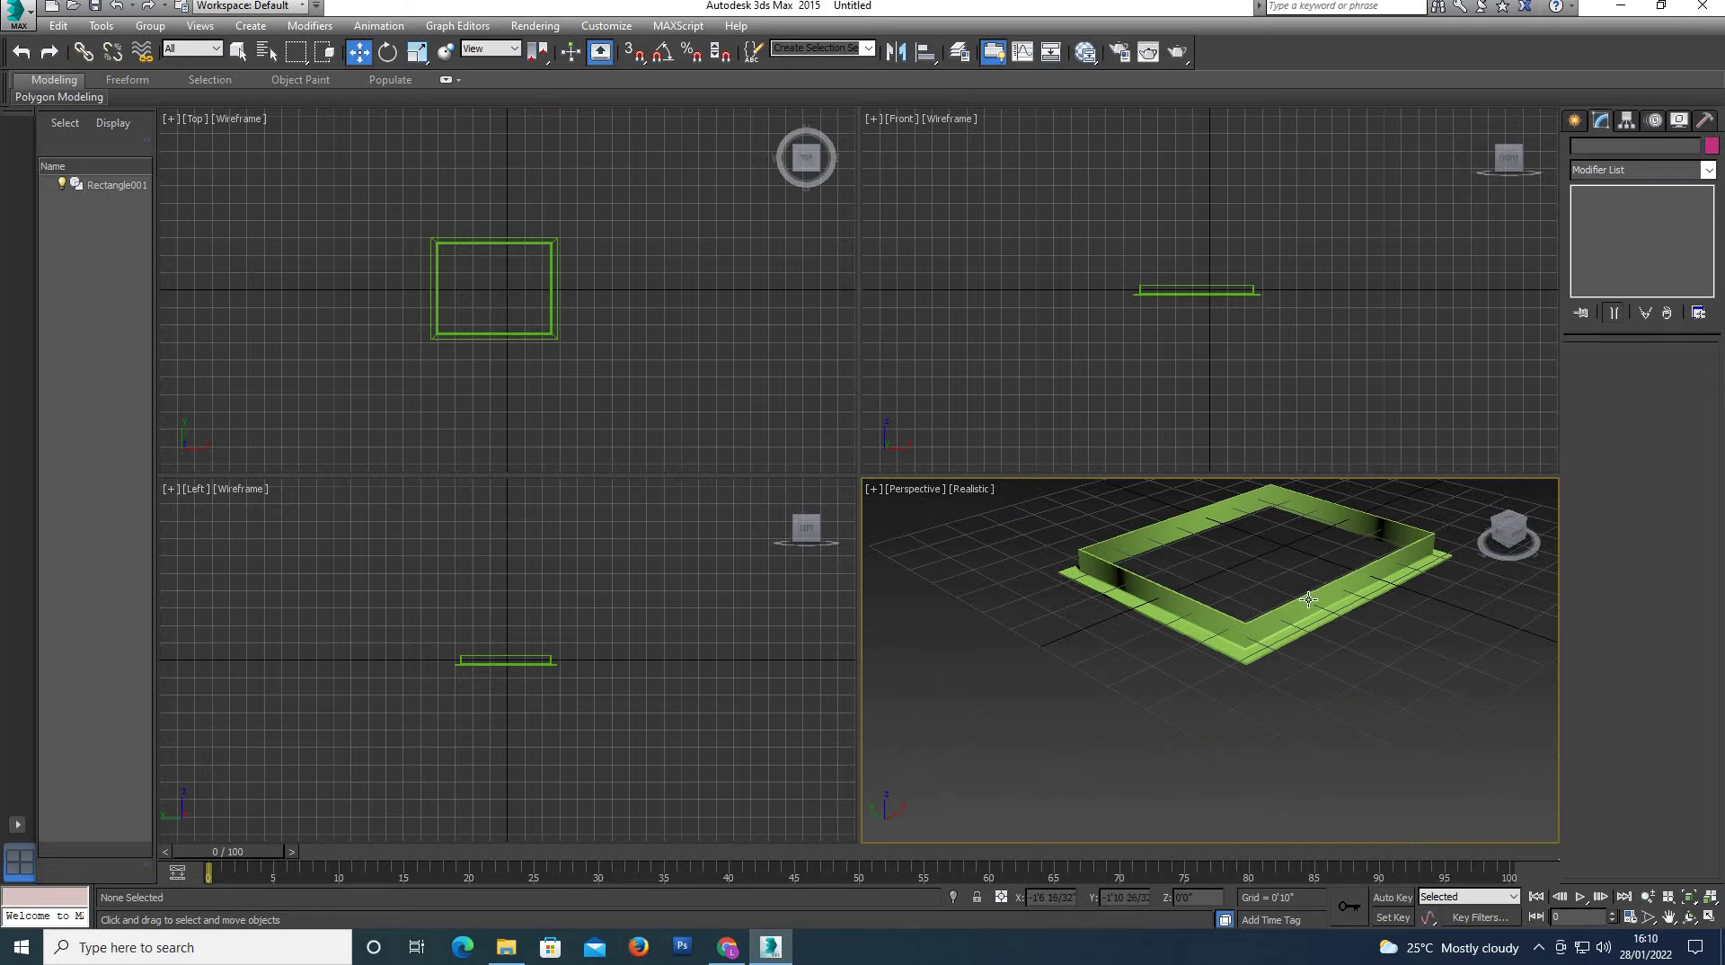
scroll(1309, 599, "up", 2)
scroll(1309, 599, "up", 2)
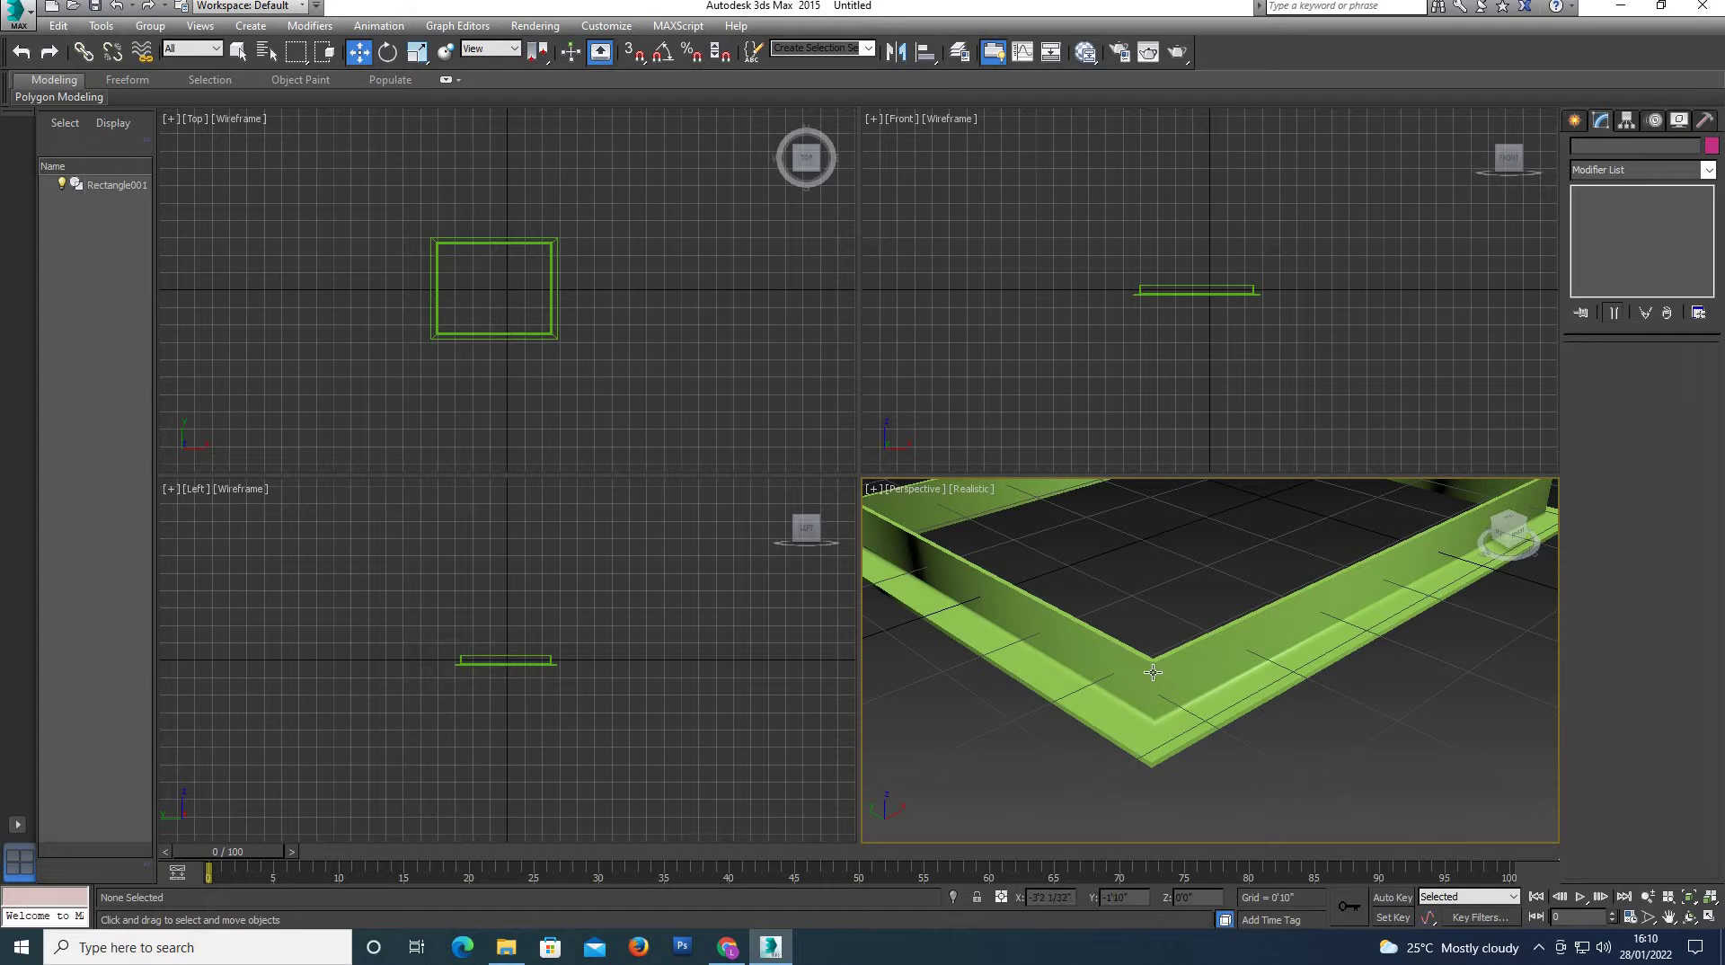
left_click(1153, 672)
scroll(1148, 669, "down", 3)
scroll(1141, 664, "down", 1)
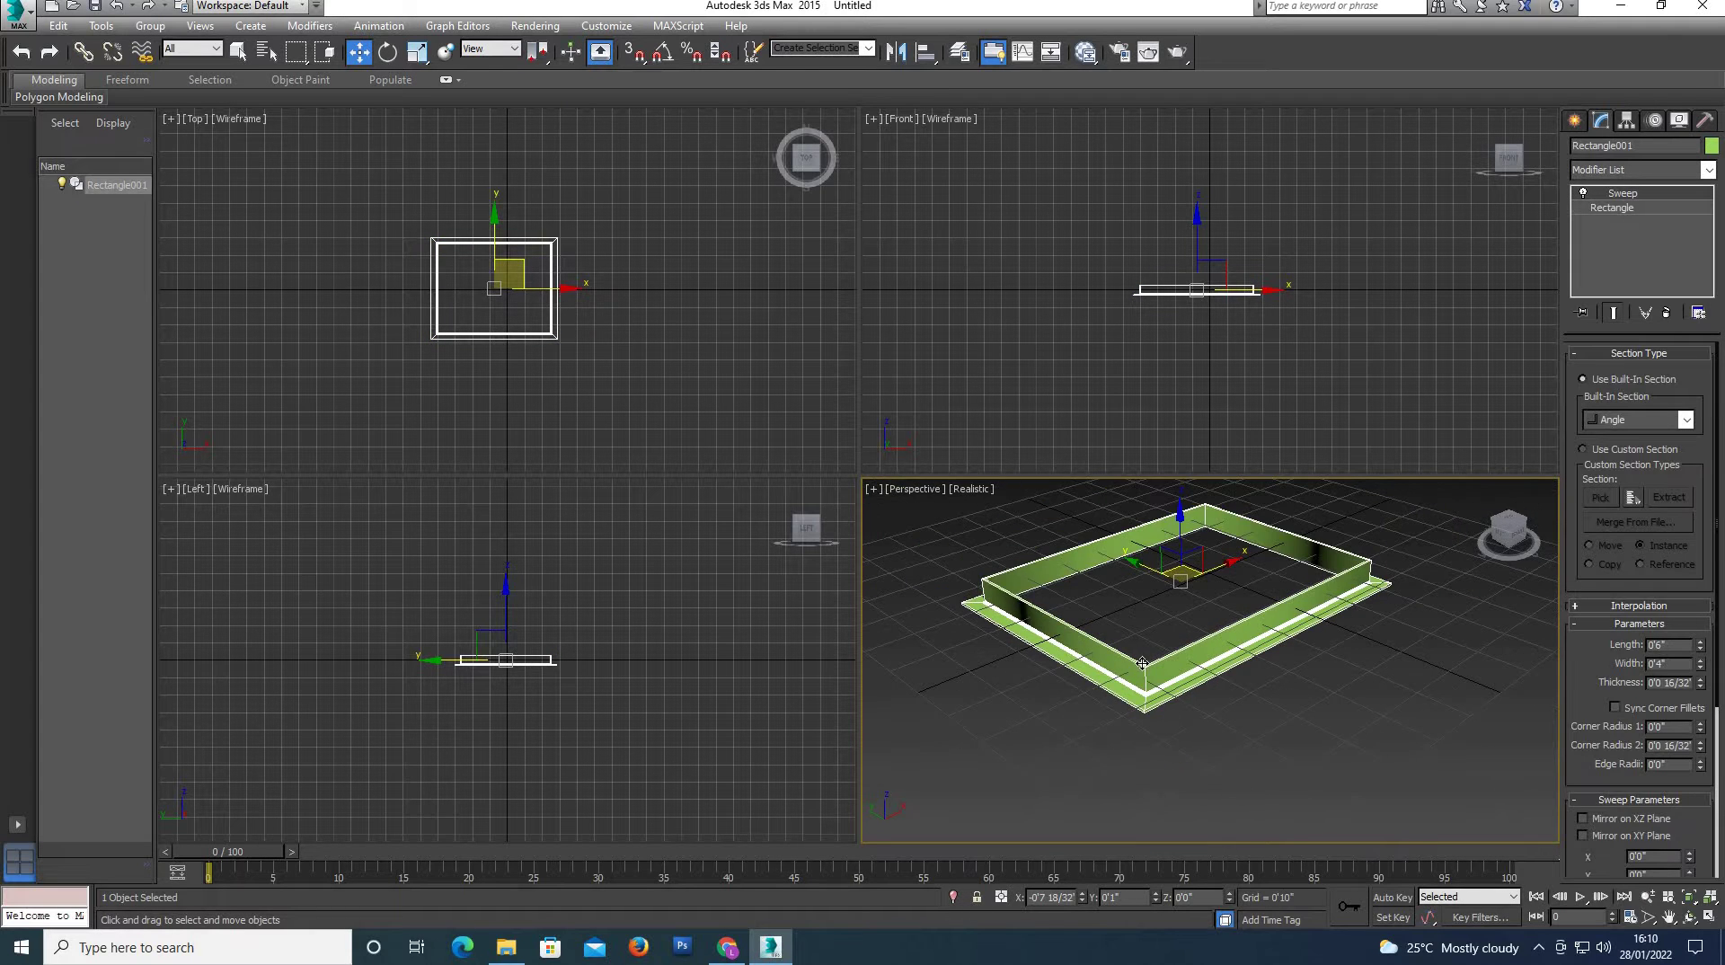
scroll(1268, 683, "up", 2)
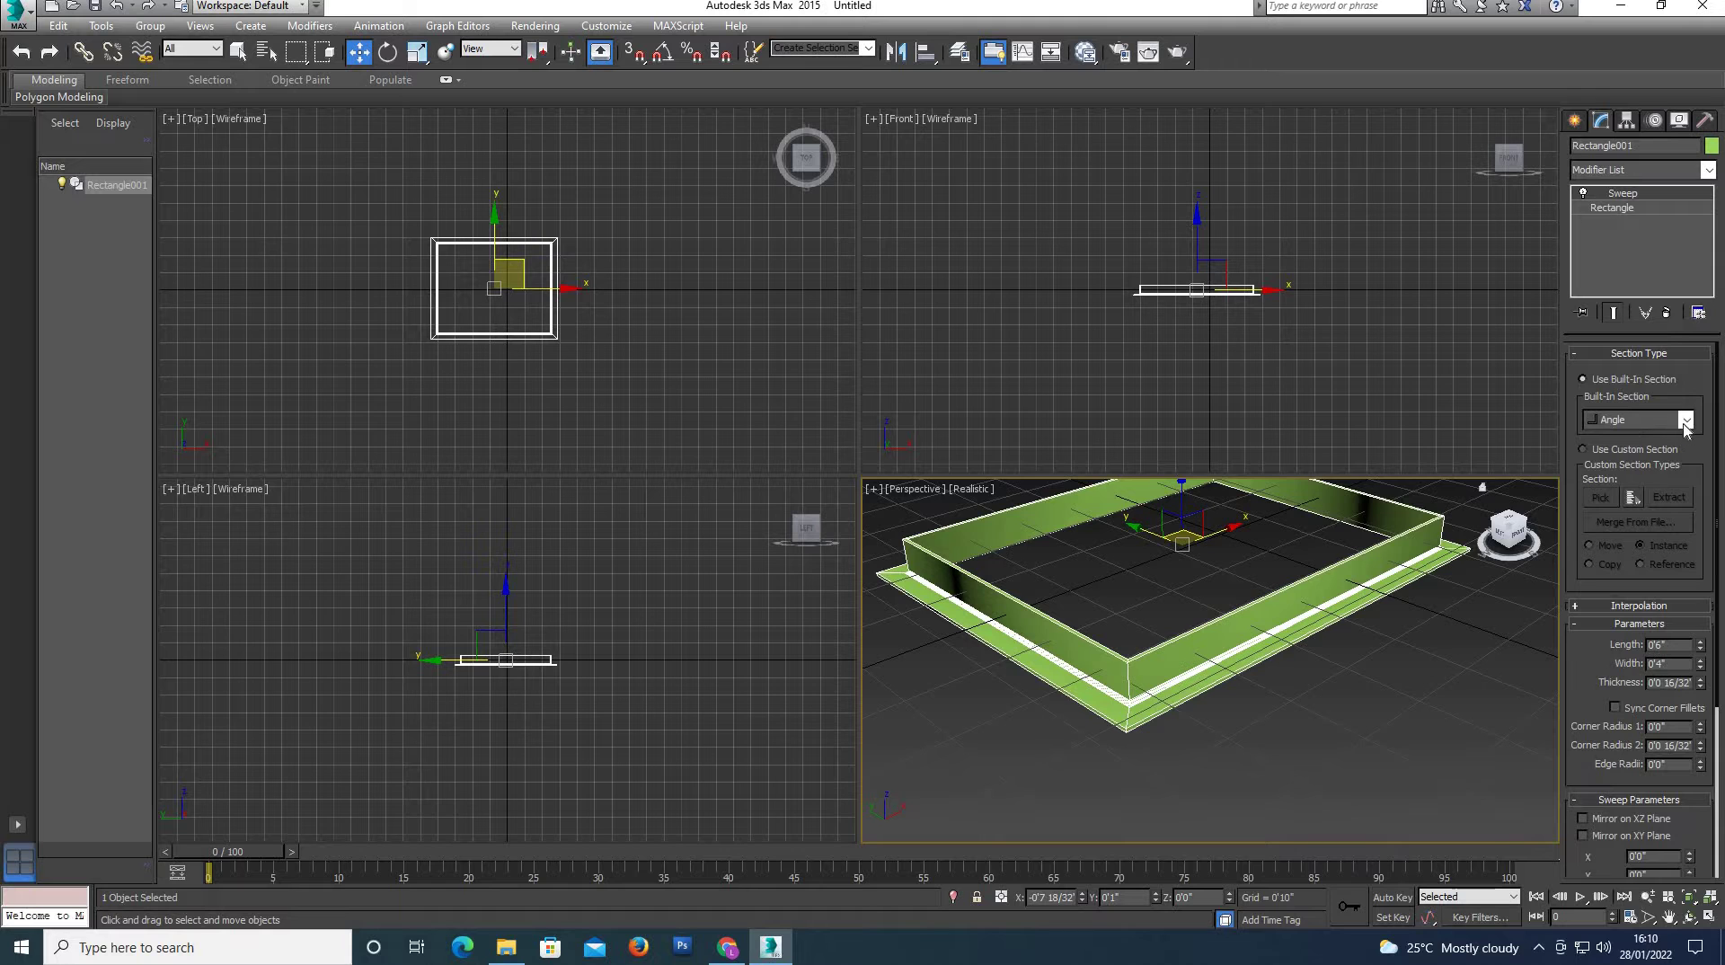
Try the Bar, Channel and Cylinder built-in sections, settling on Half Round.
left_click(1685, 421)
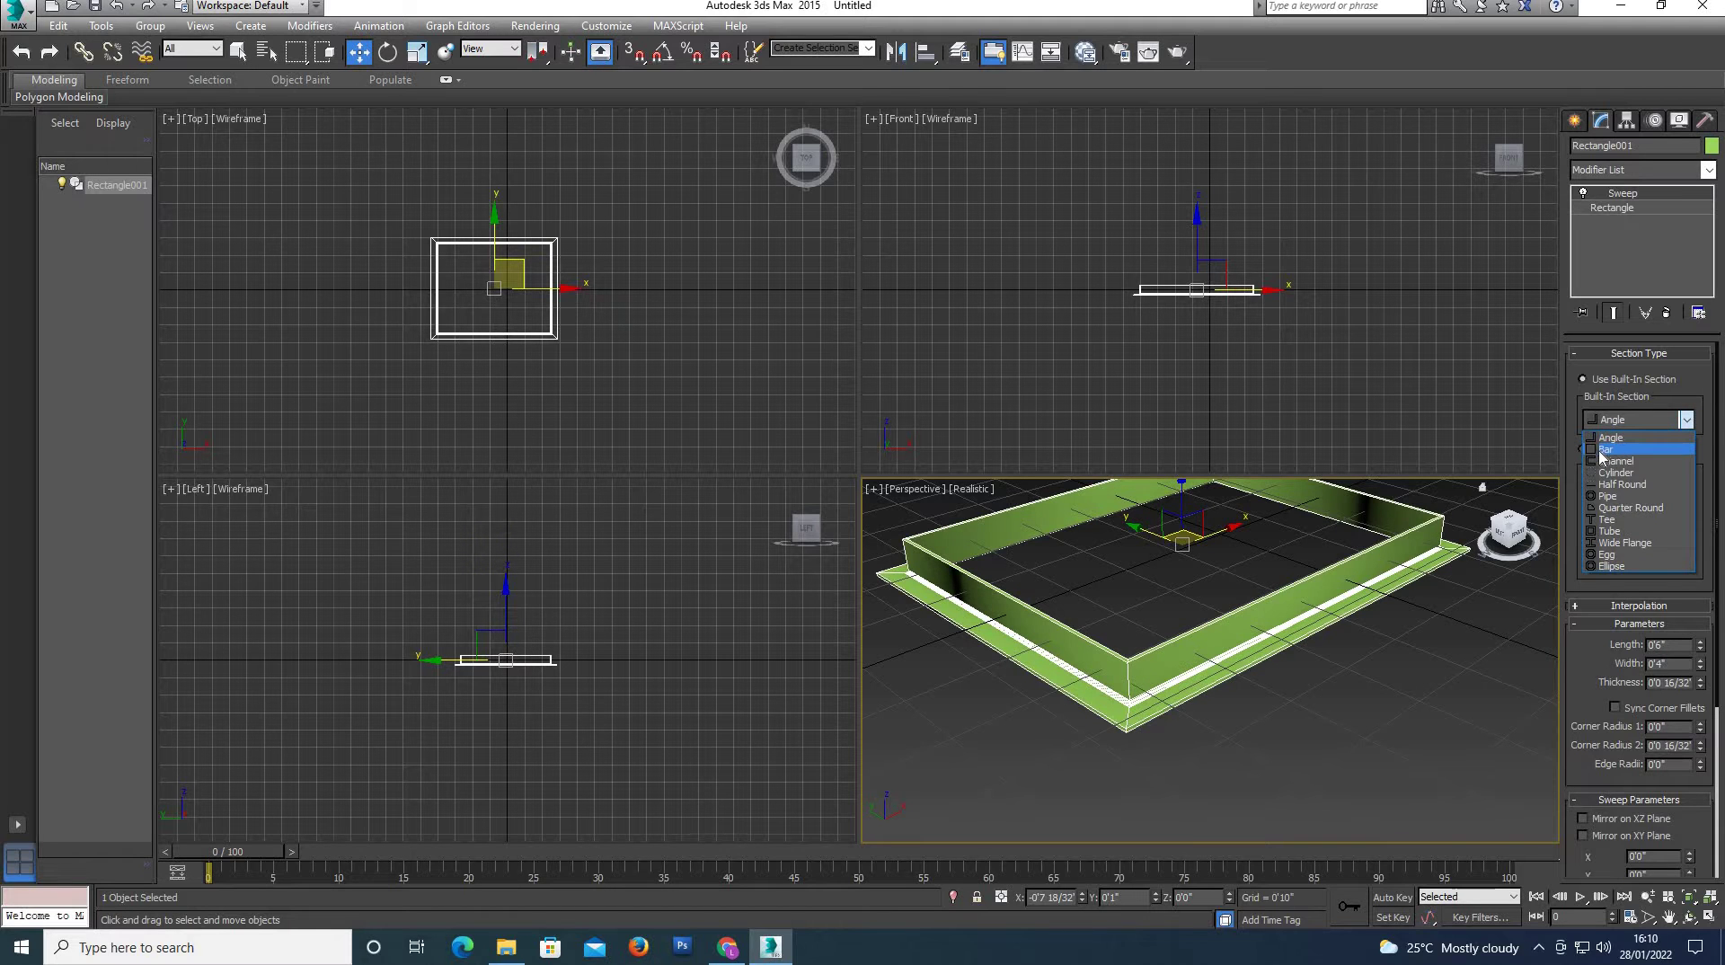
left_click(1601, 452)
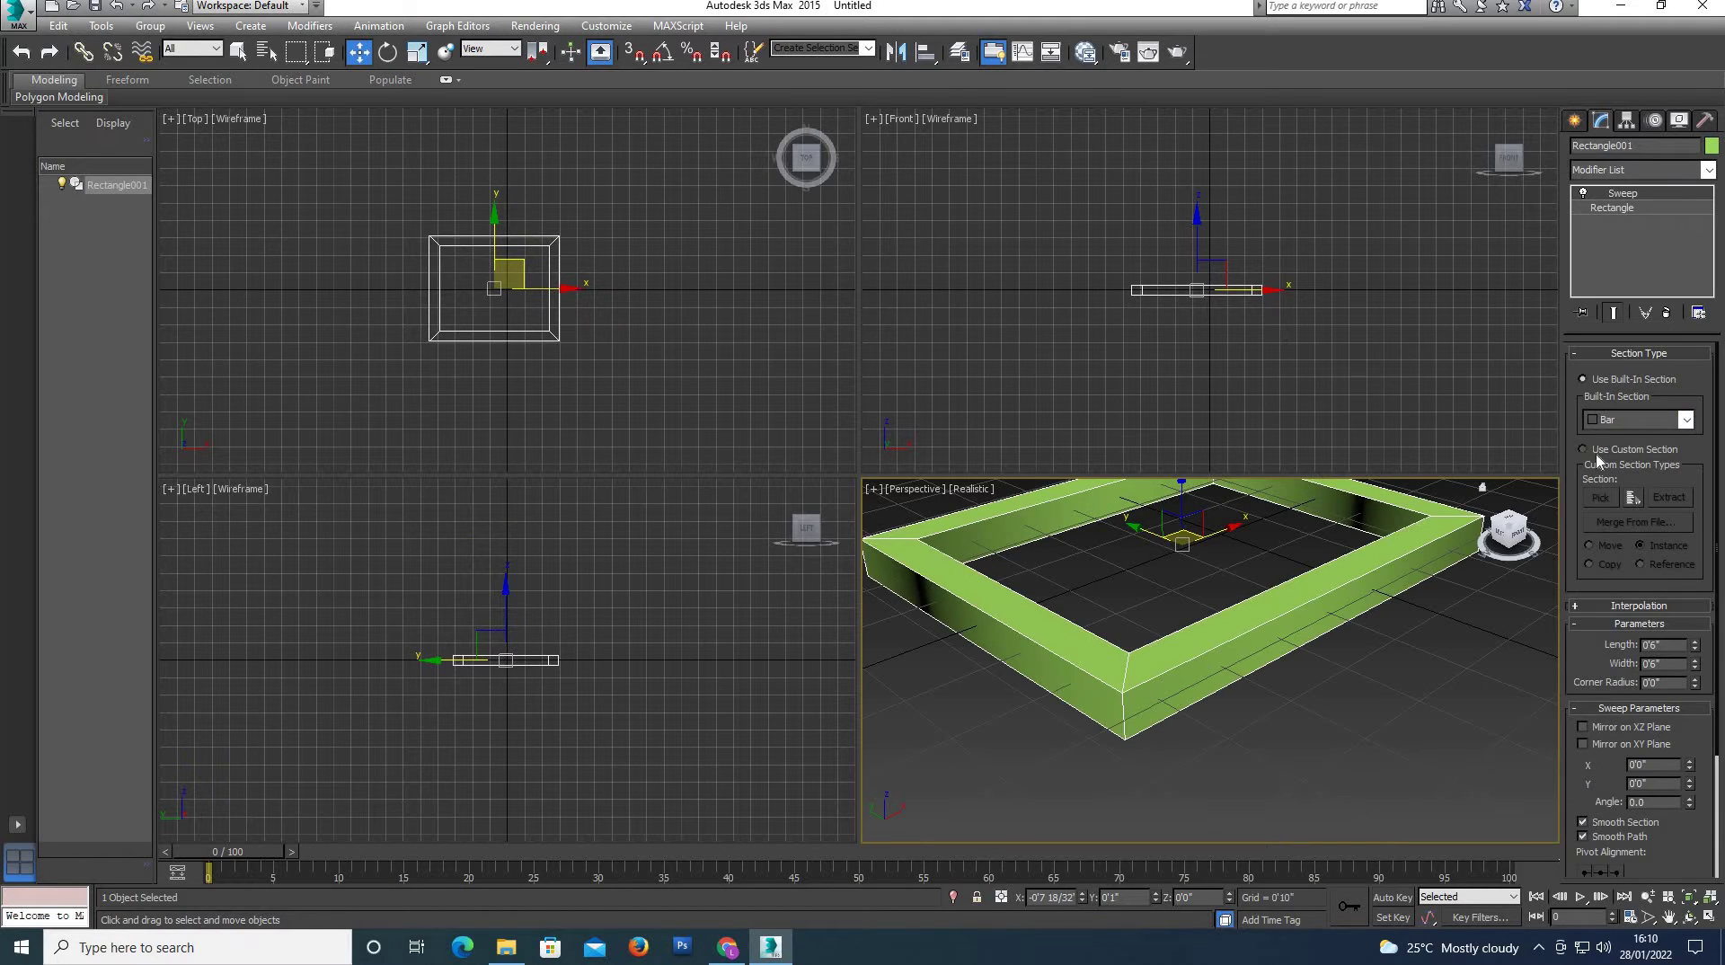
left_click(1678, 421)
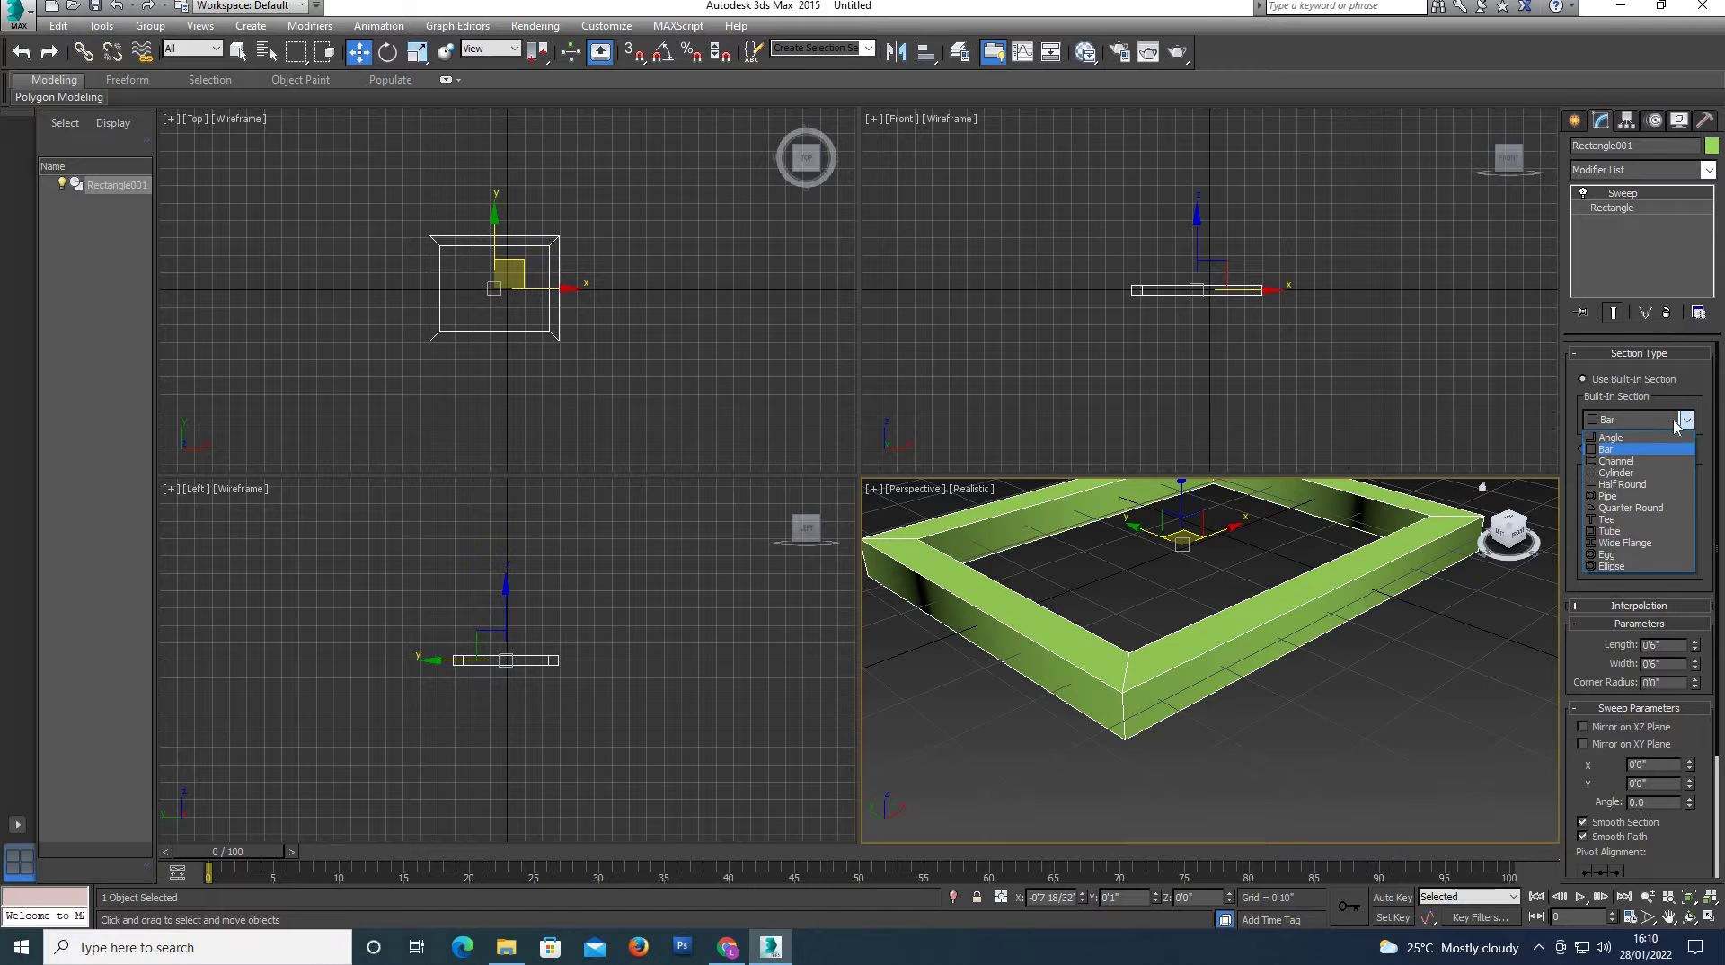
left_click(1631, 462)
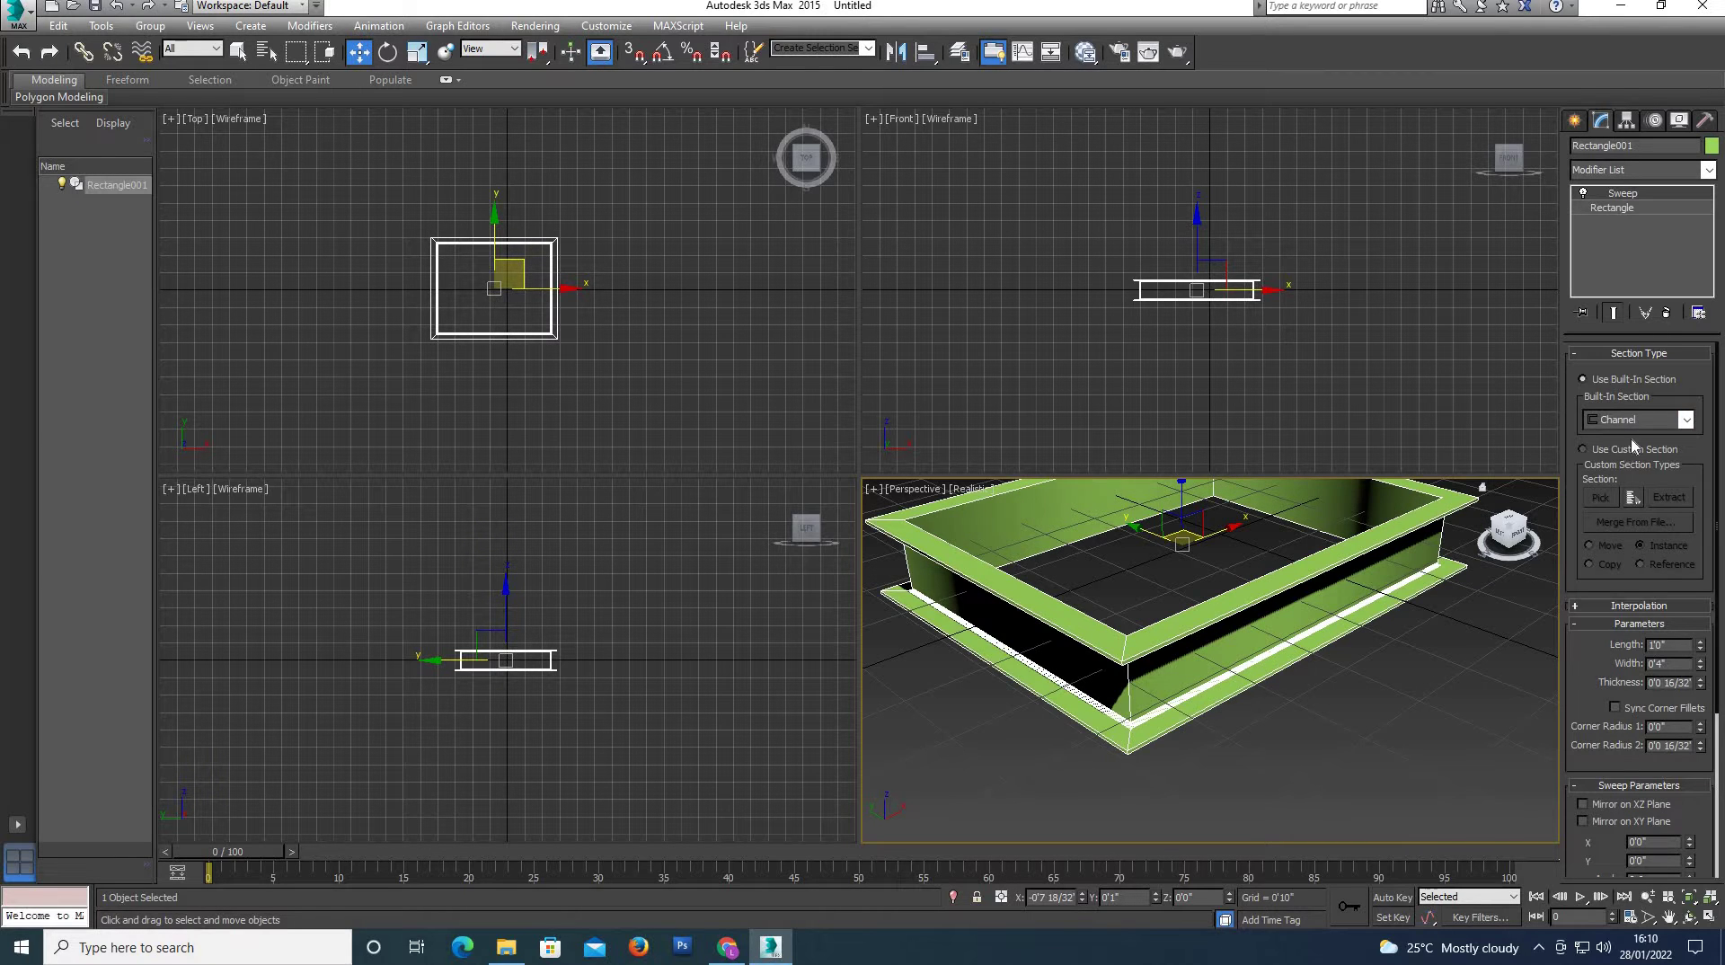
left_click(1683, 422)
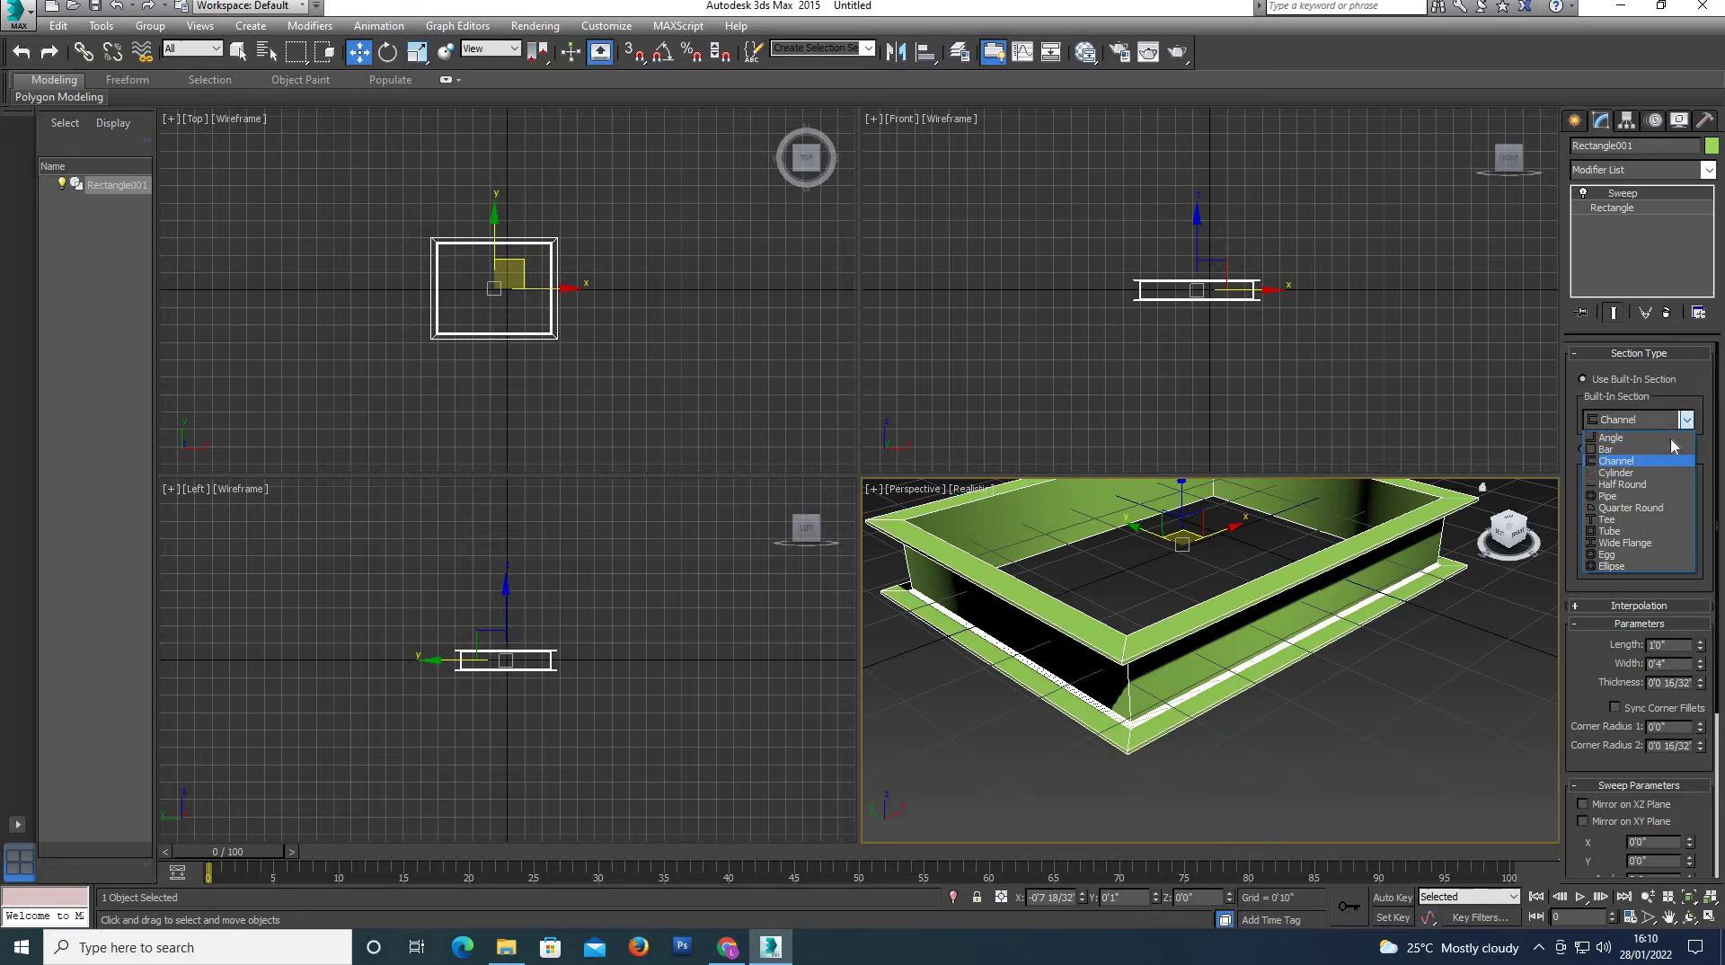
left_click(1640, 475)
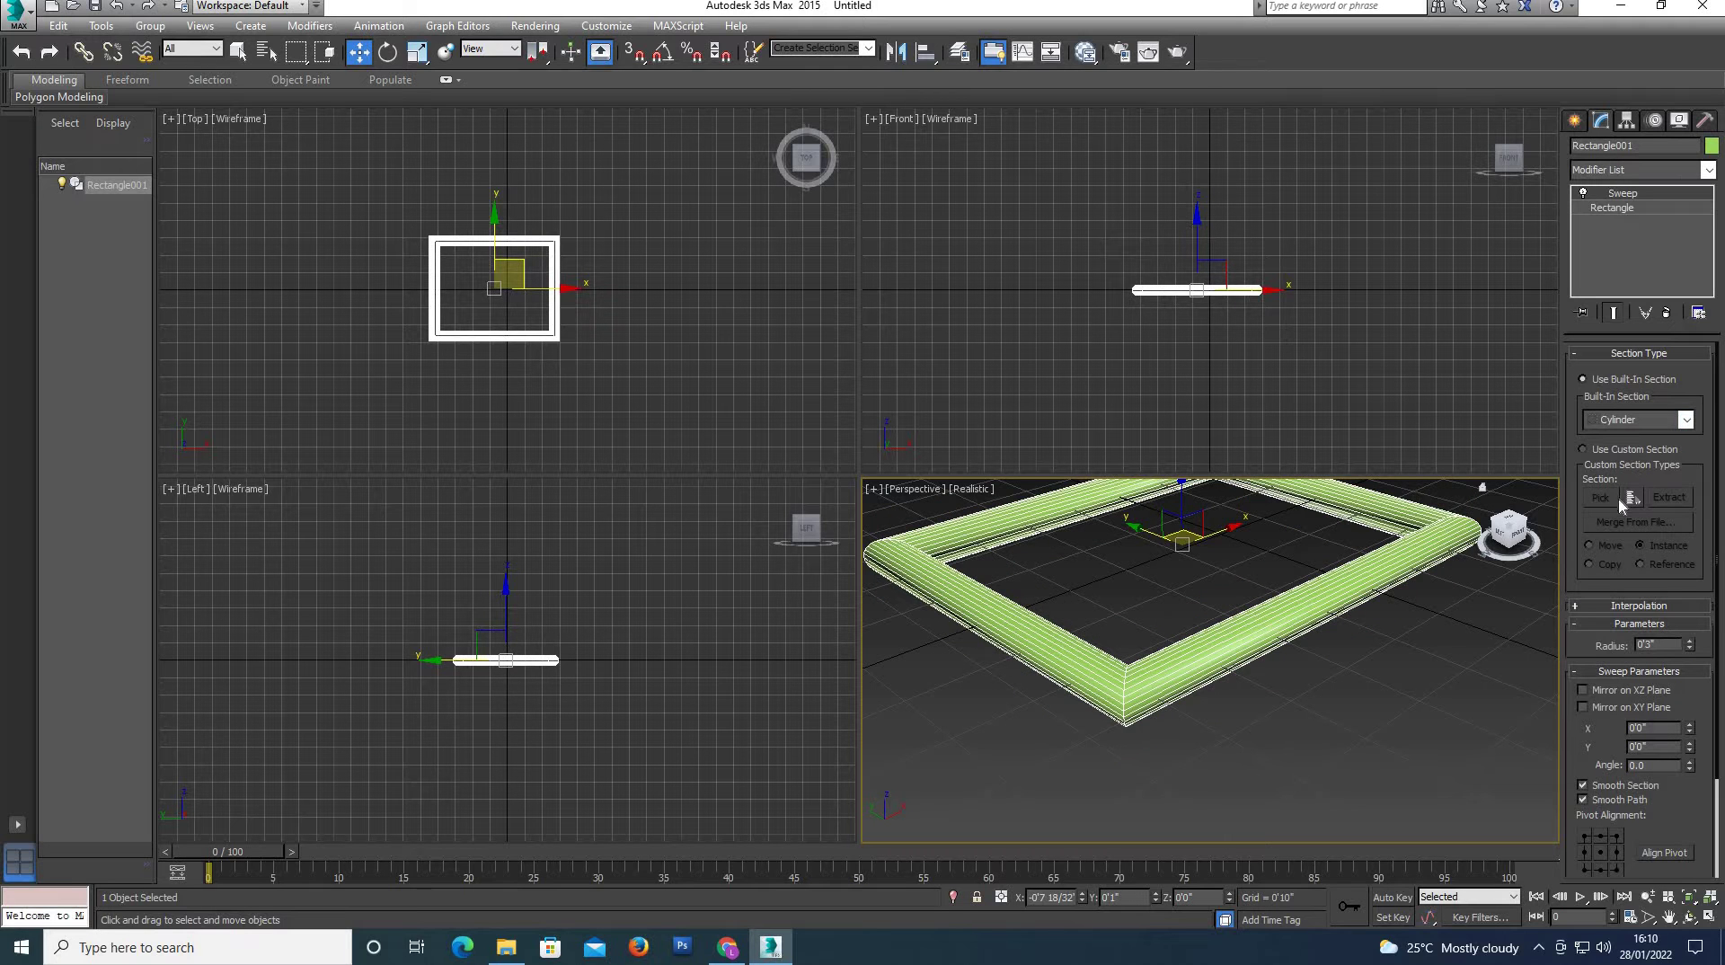
left_click(1685, 420)
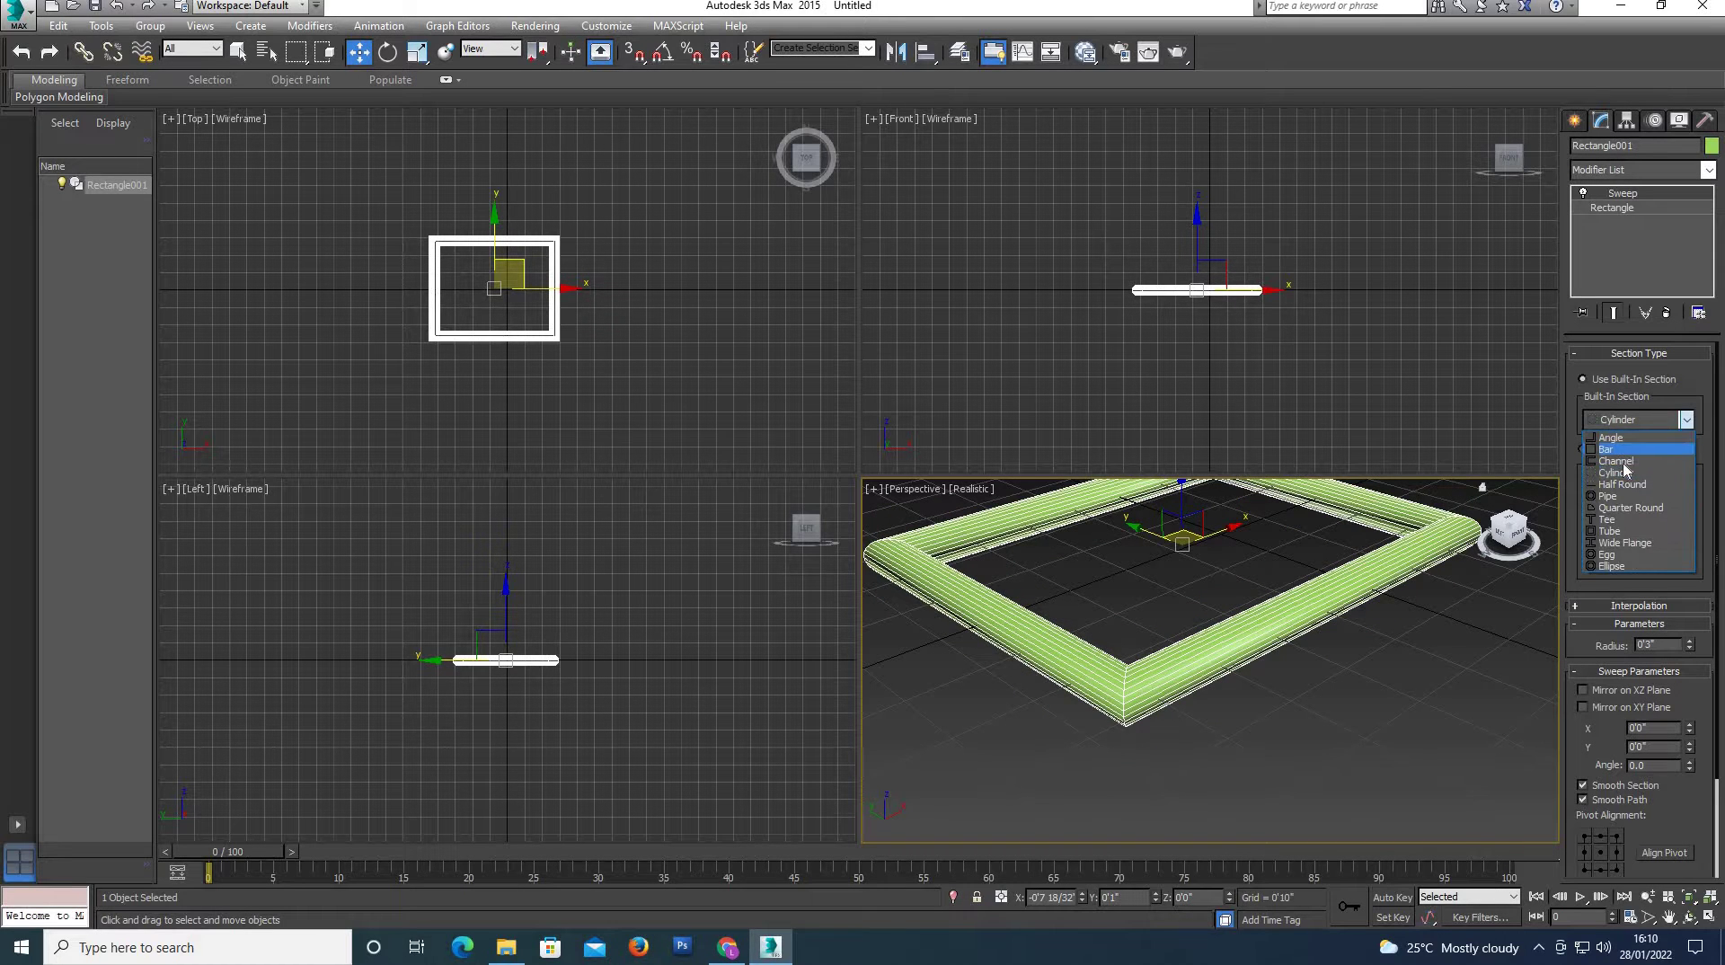
left_click(1633, 491)
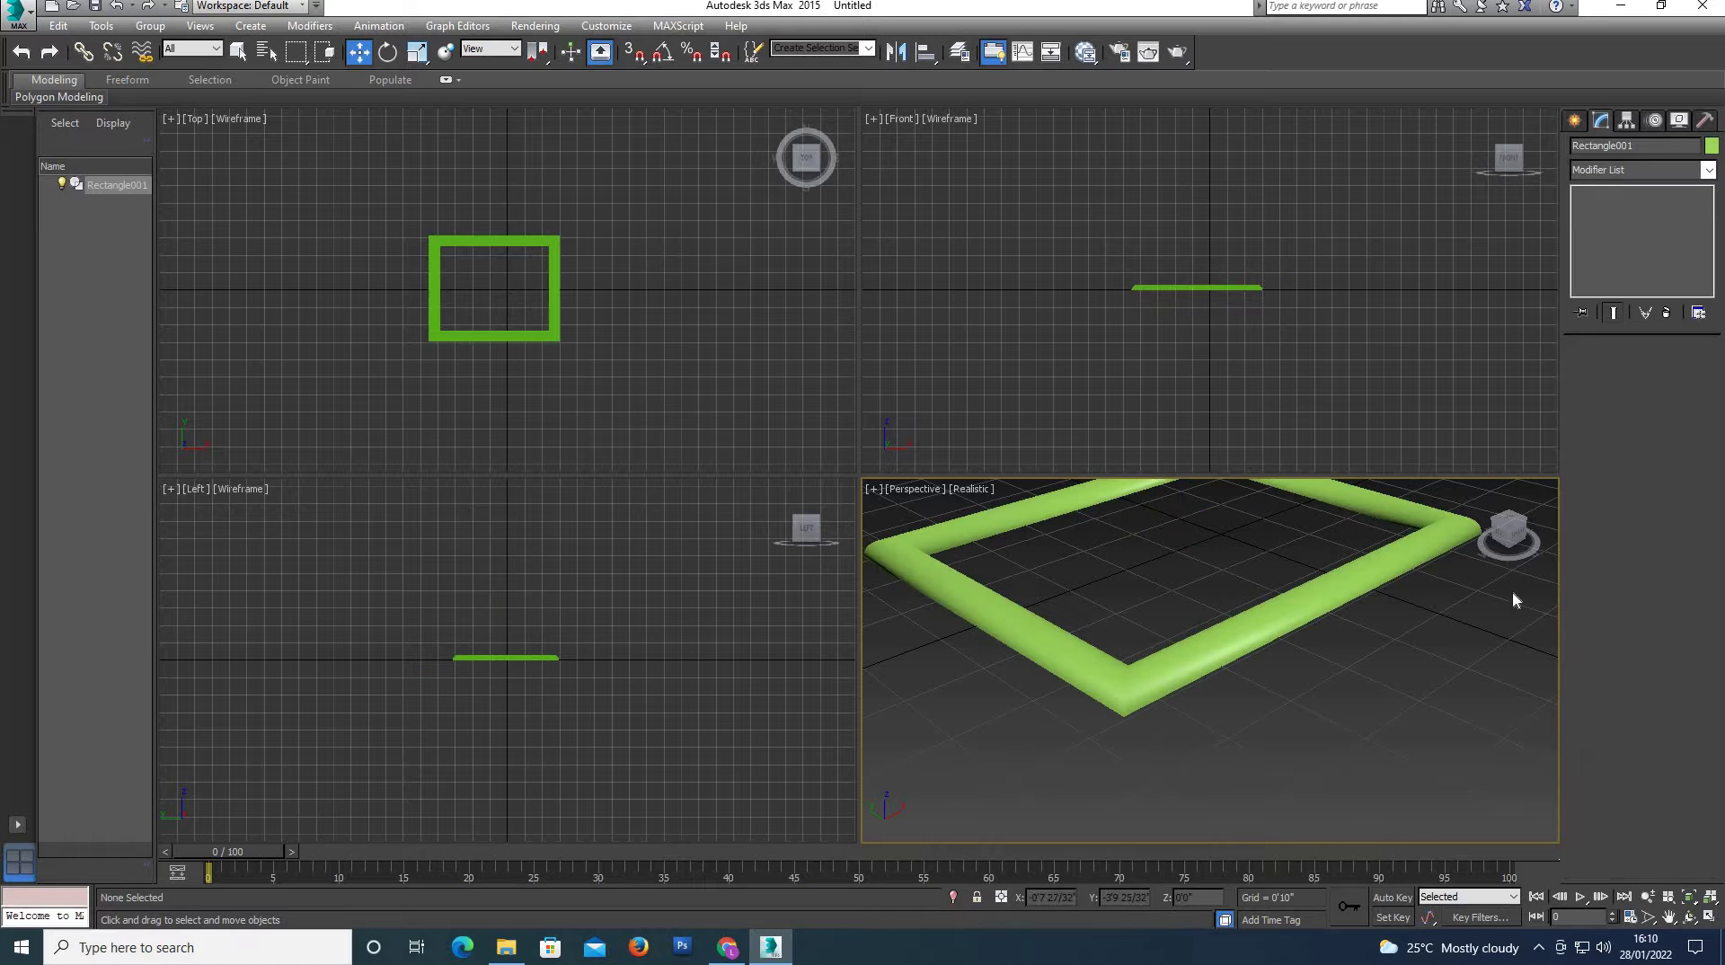
Orbit the view to inspect the half-round frame's underside, then reselect the frame.
left_click(1503, 606)
mouse_move(1515, 537)
left_mouse_down()
mouse_move(1518, 490)
mouse_move(1159, 654)
left_mouse_up()
scroll(1095, 654, "down", 2)
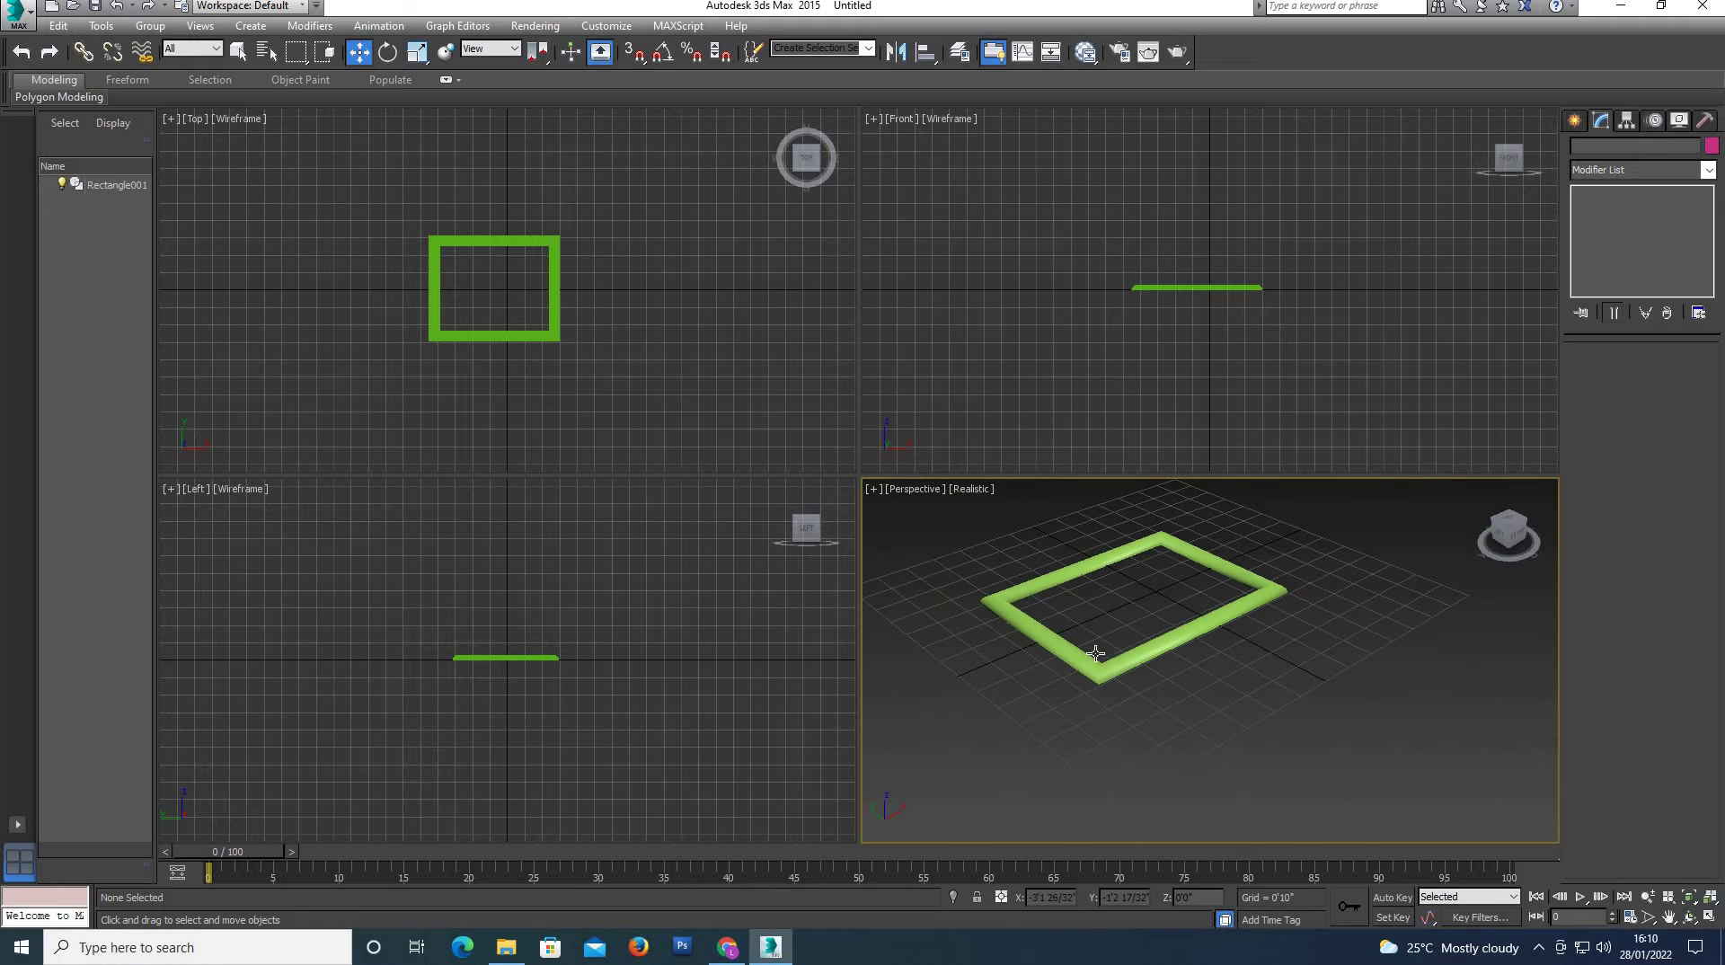
left_click(1116, 655)
scroll(1240, 596, "up", 2)
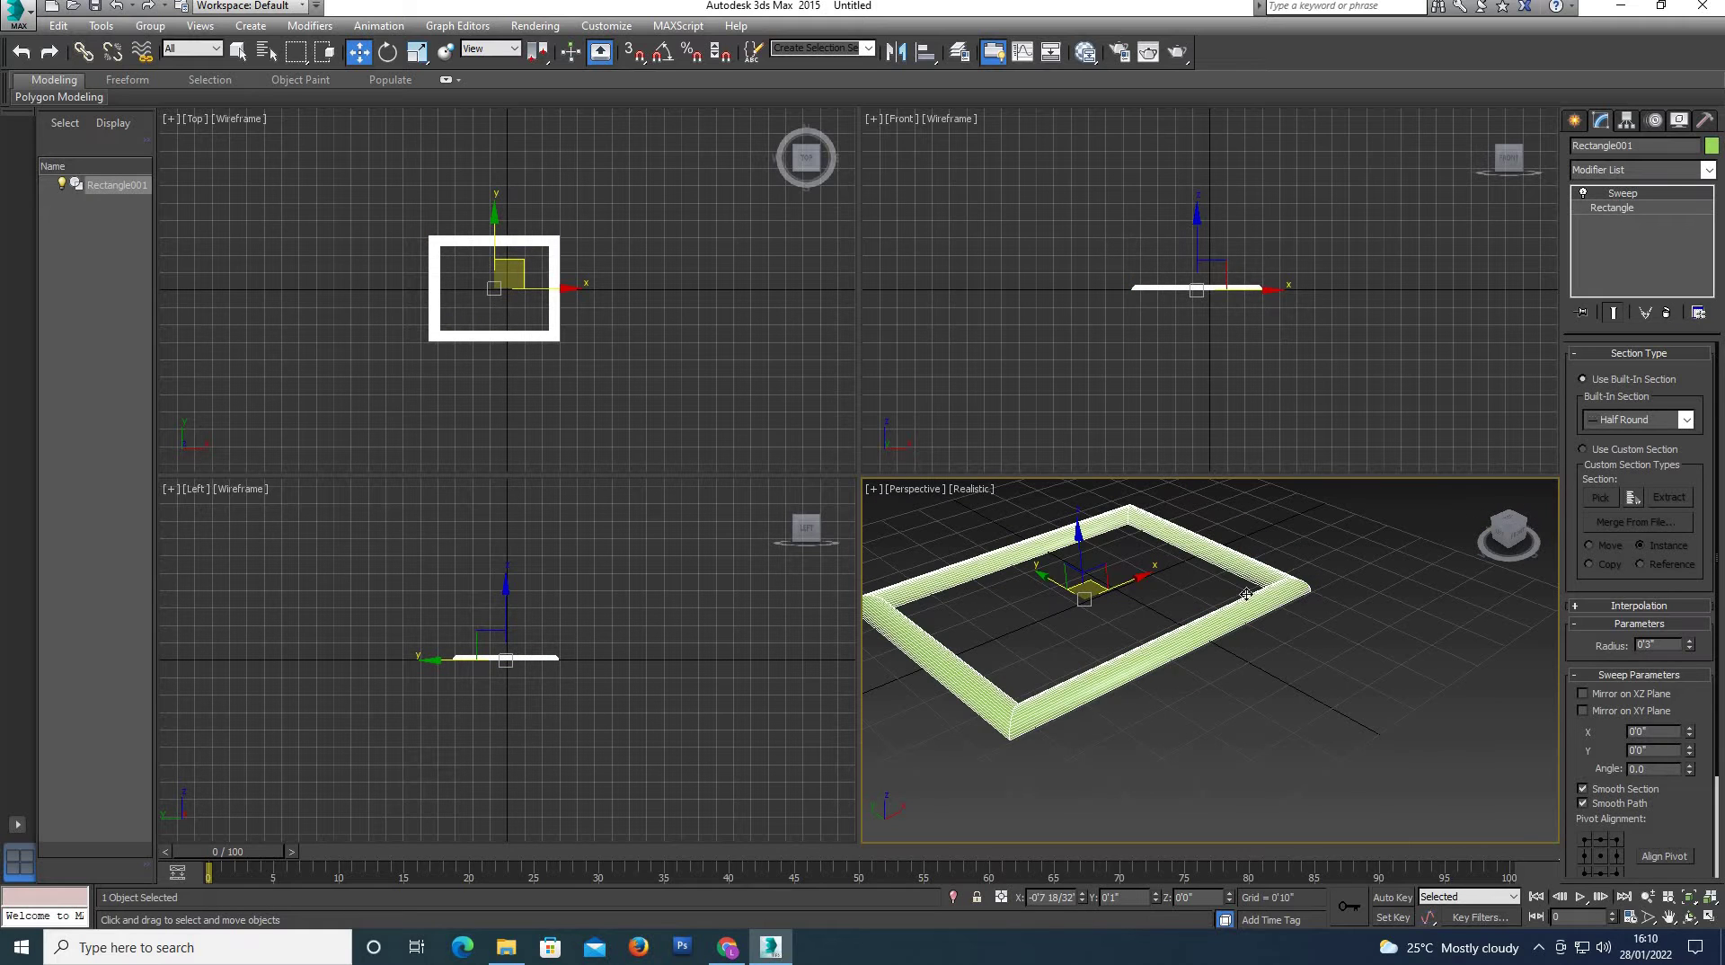
Switch the frame's section to Pipe, then Quarter Round, and reselect the frame.
left_click(1687, 420)
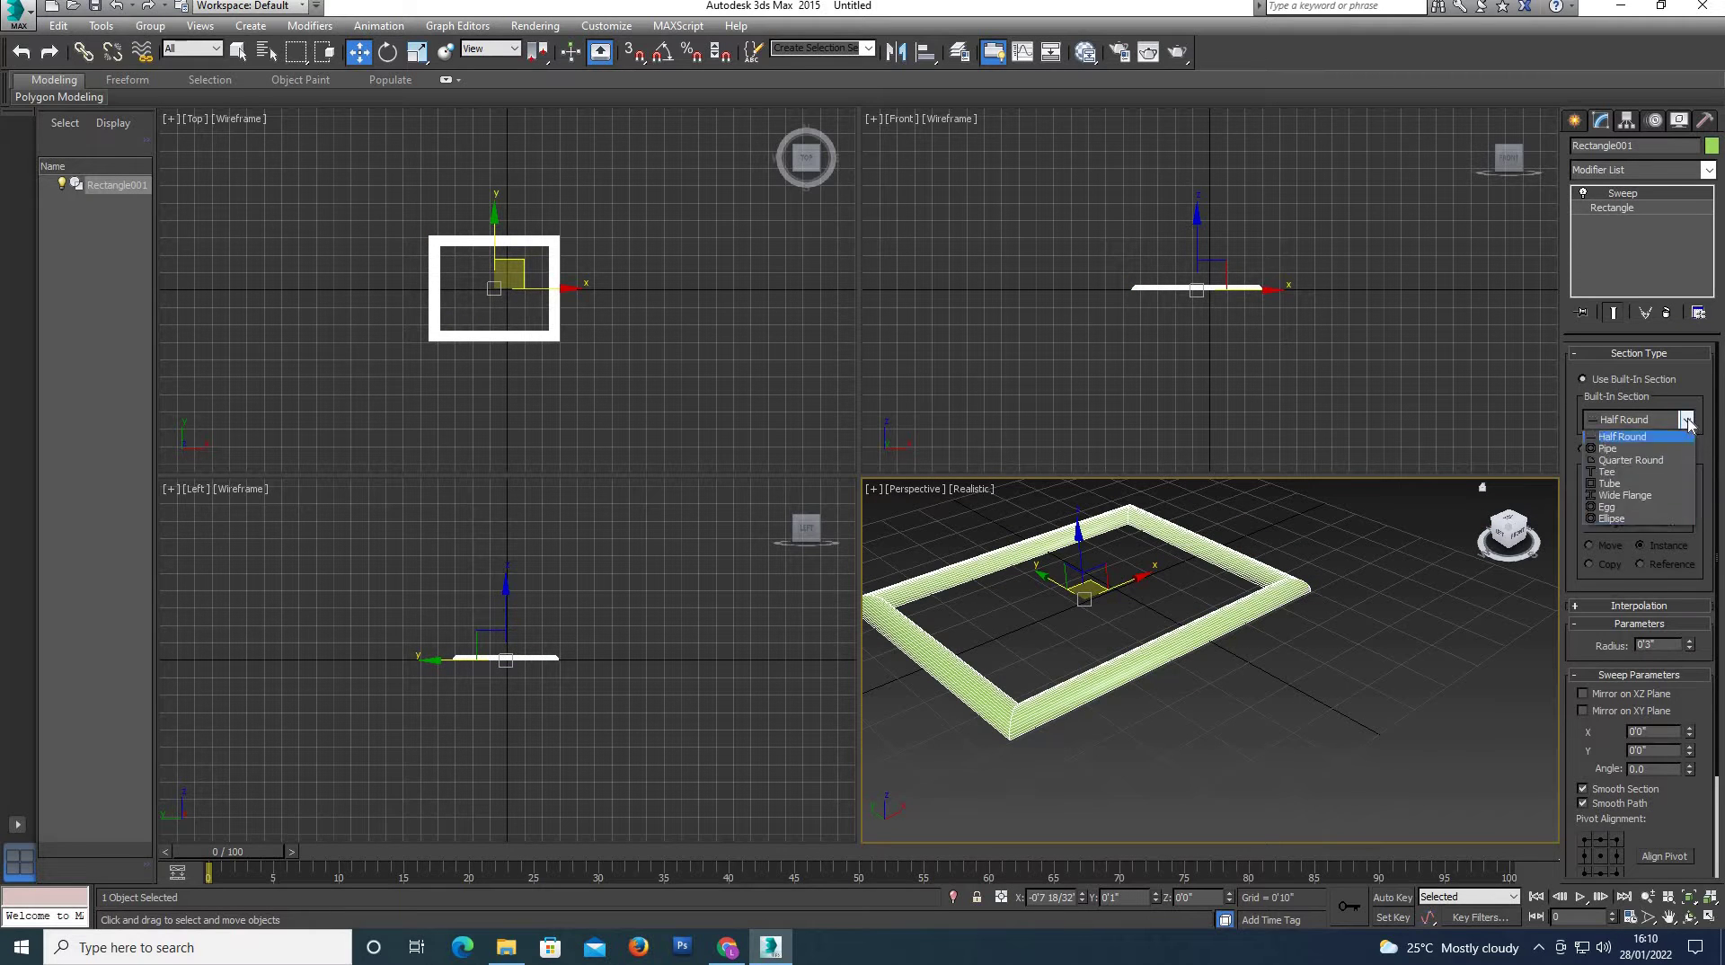
left_click(1613, 499)
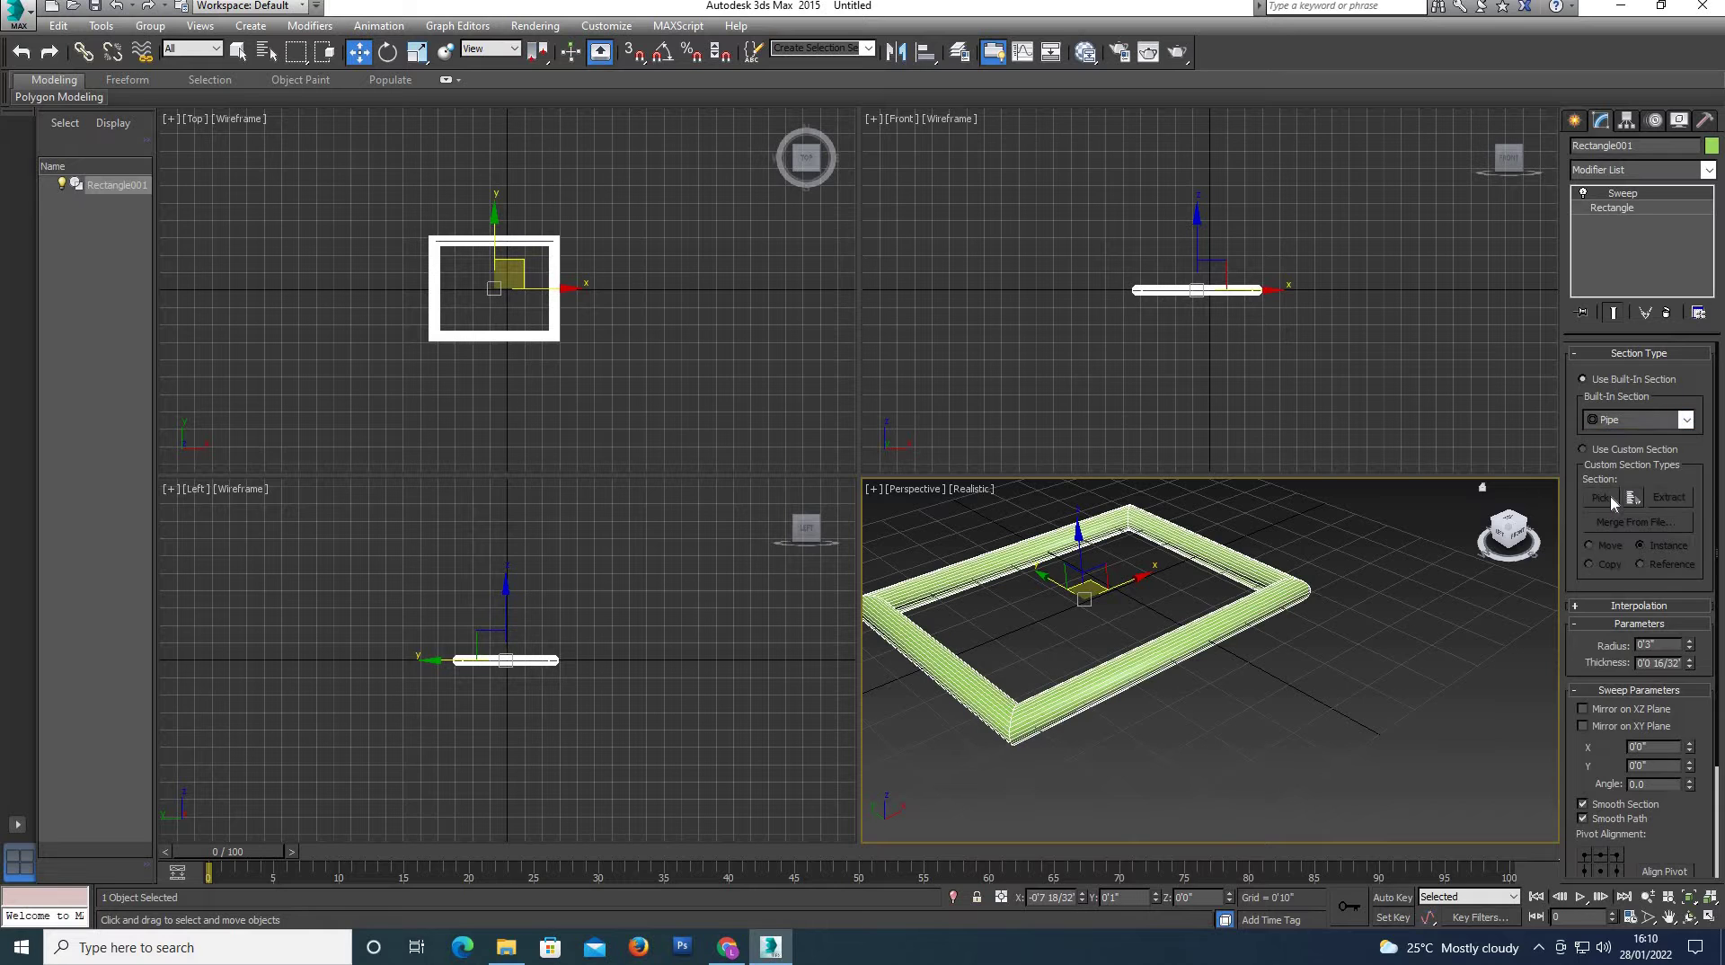
left_click(1687, 420)
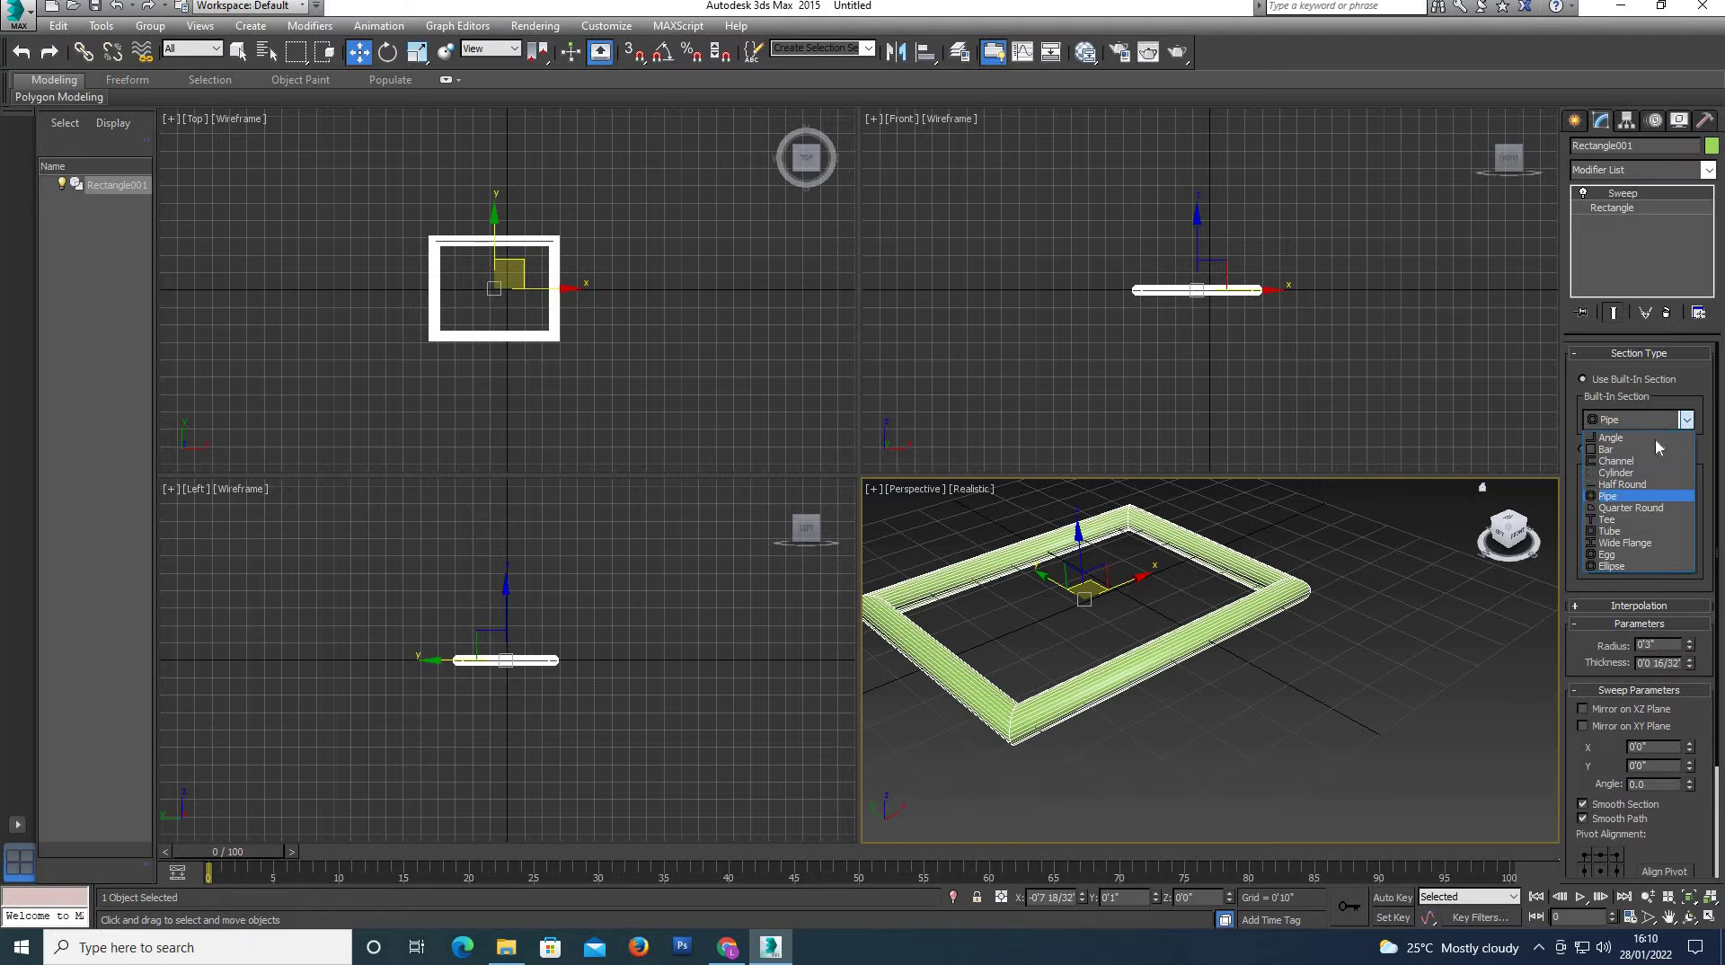
left_click(1607, 509)
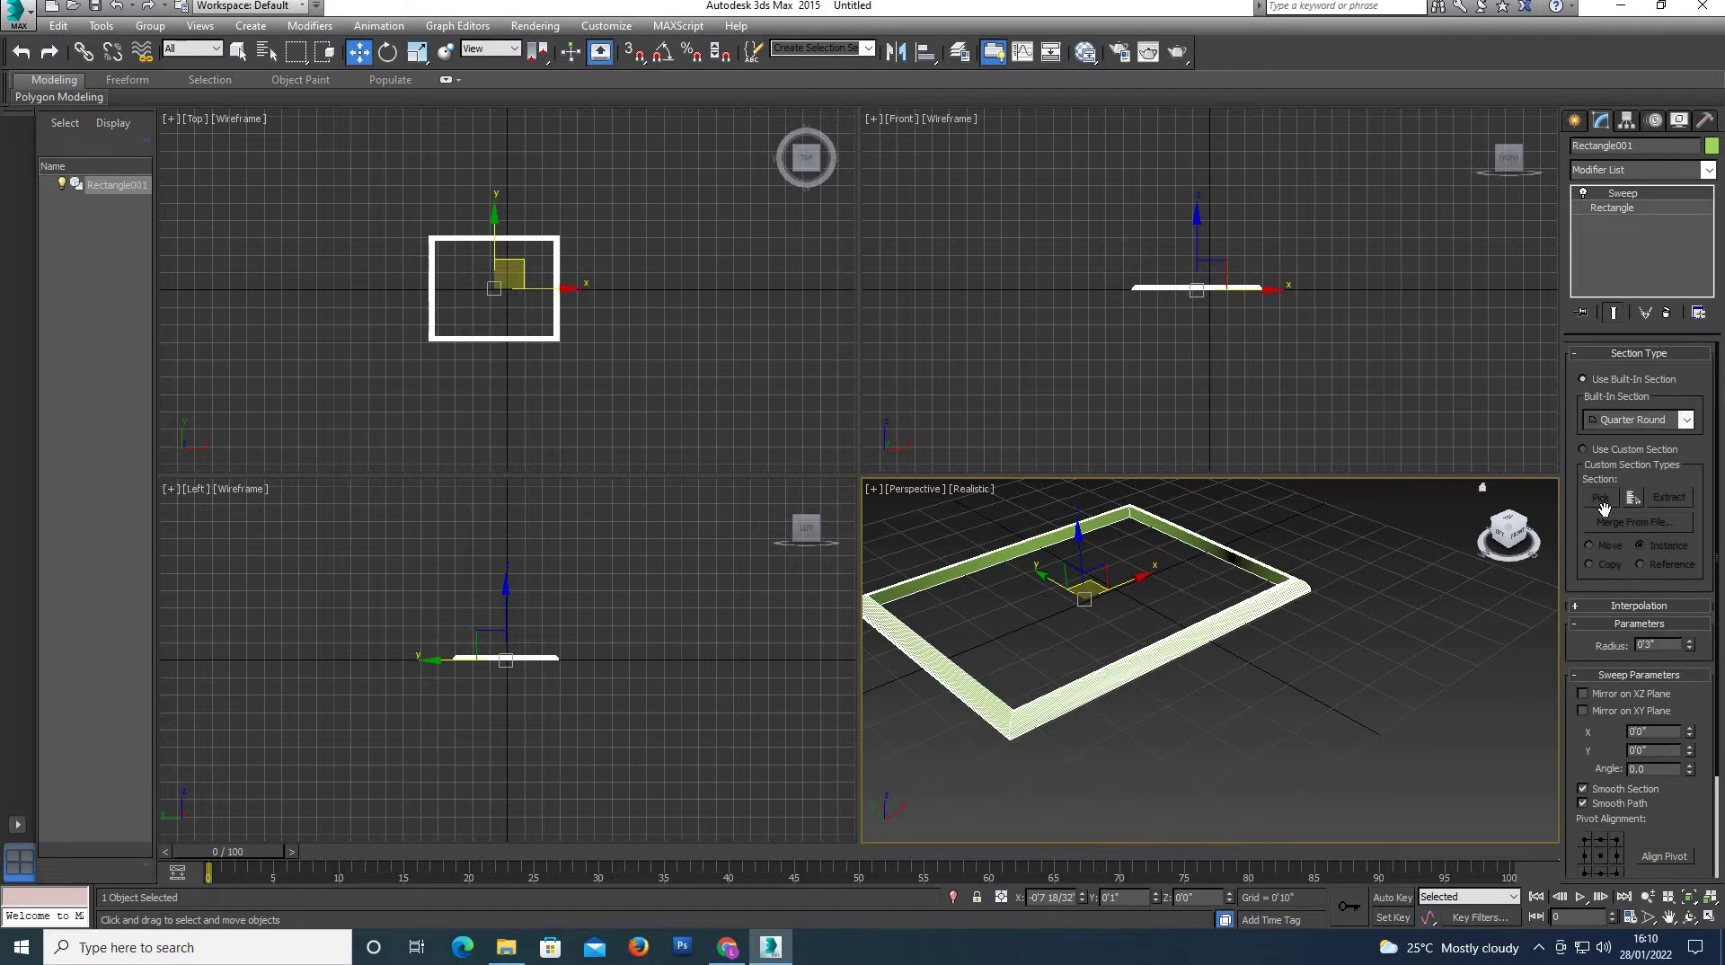
left_click(1255, 631)
scroll(1045, 713, "up", 5)
scroll(1040, 716, "down", 3)
left_click(1033, 715)
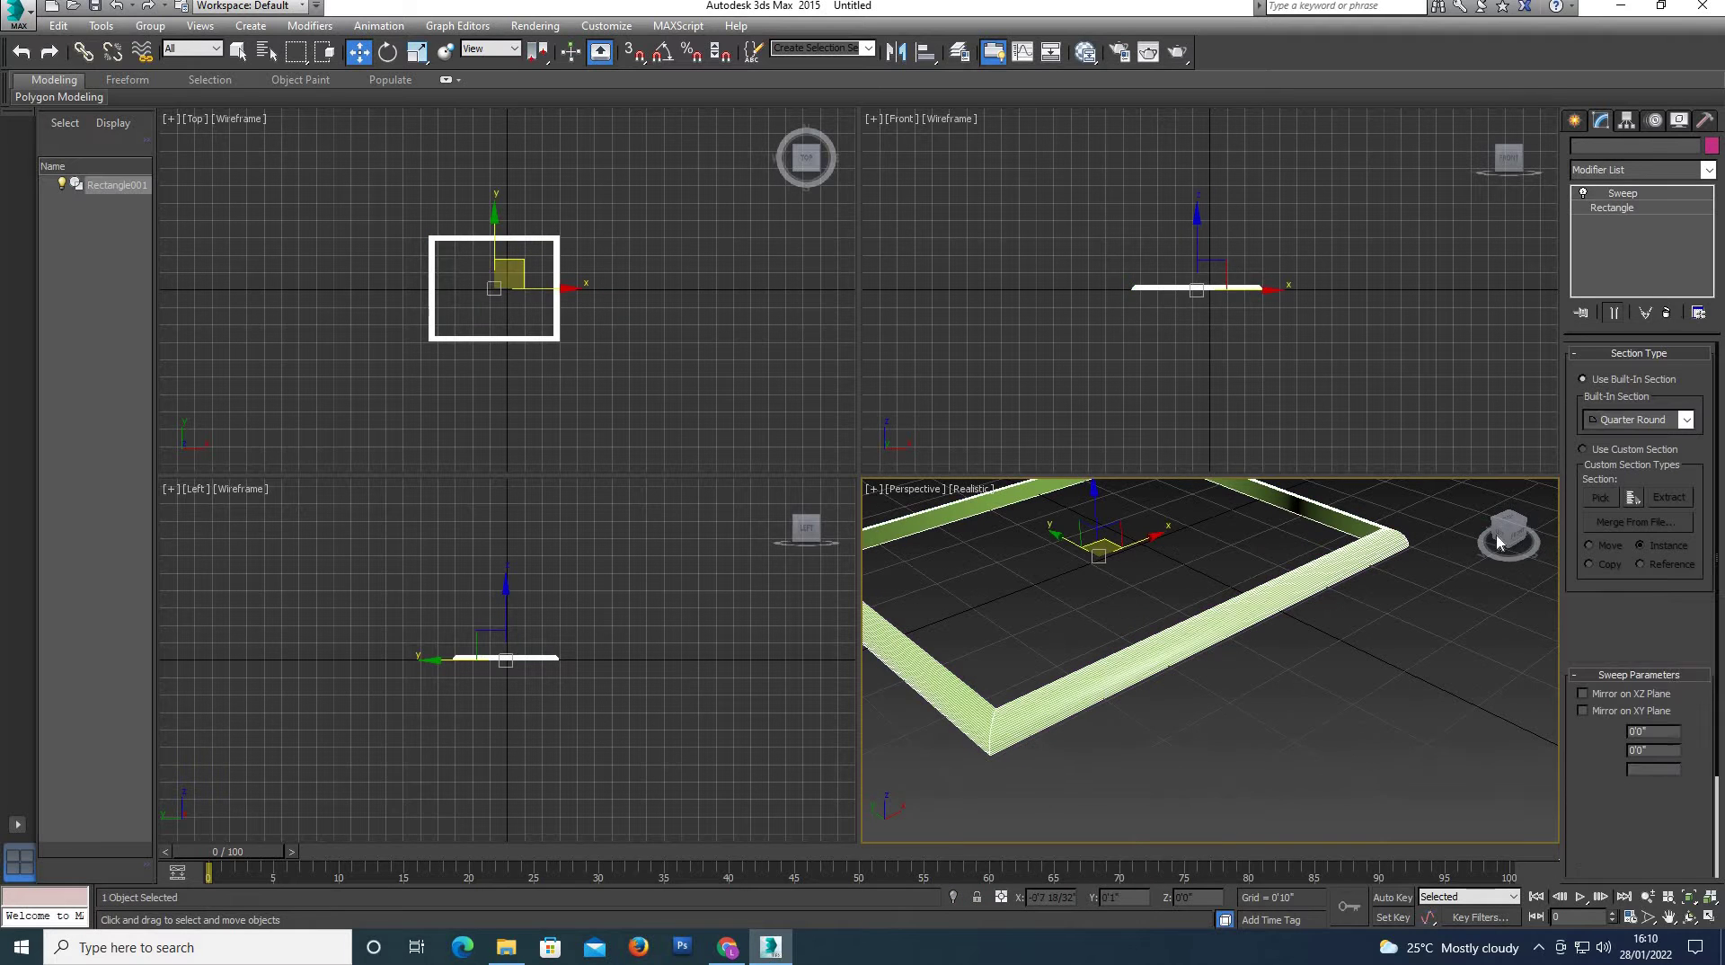
Try the Tee, Tube and Wide Flange built-in sections on the frame.
left_click(1687, 420)
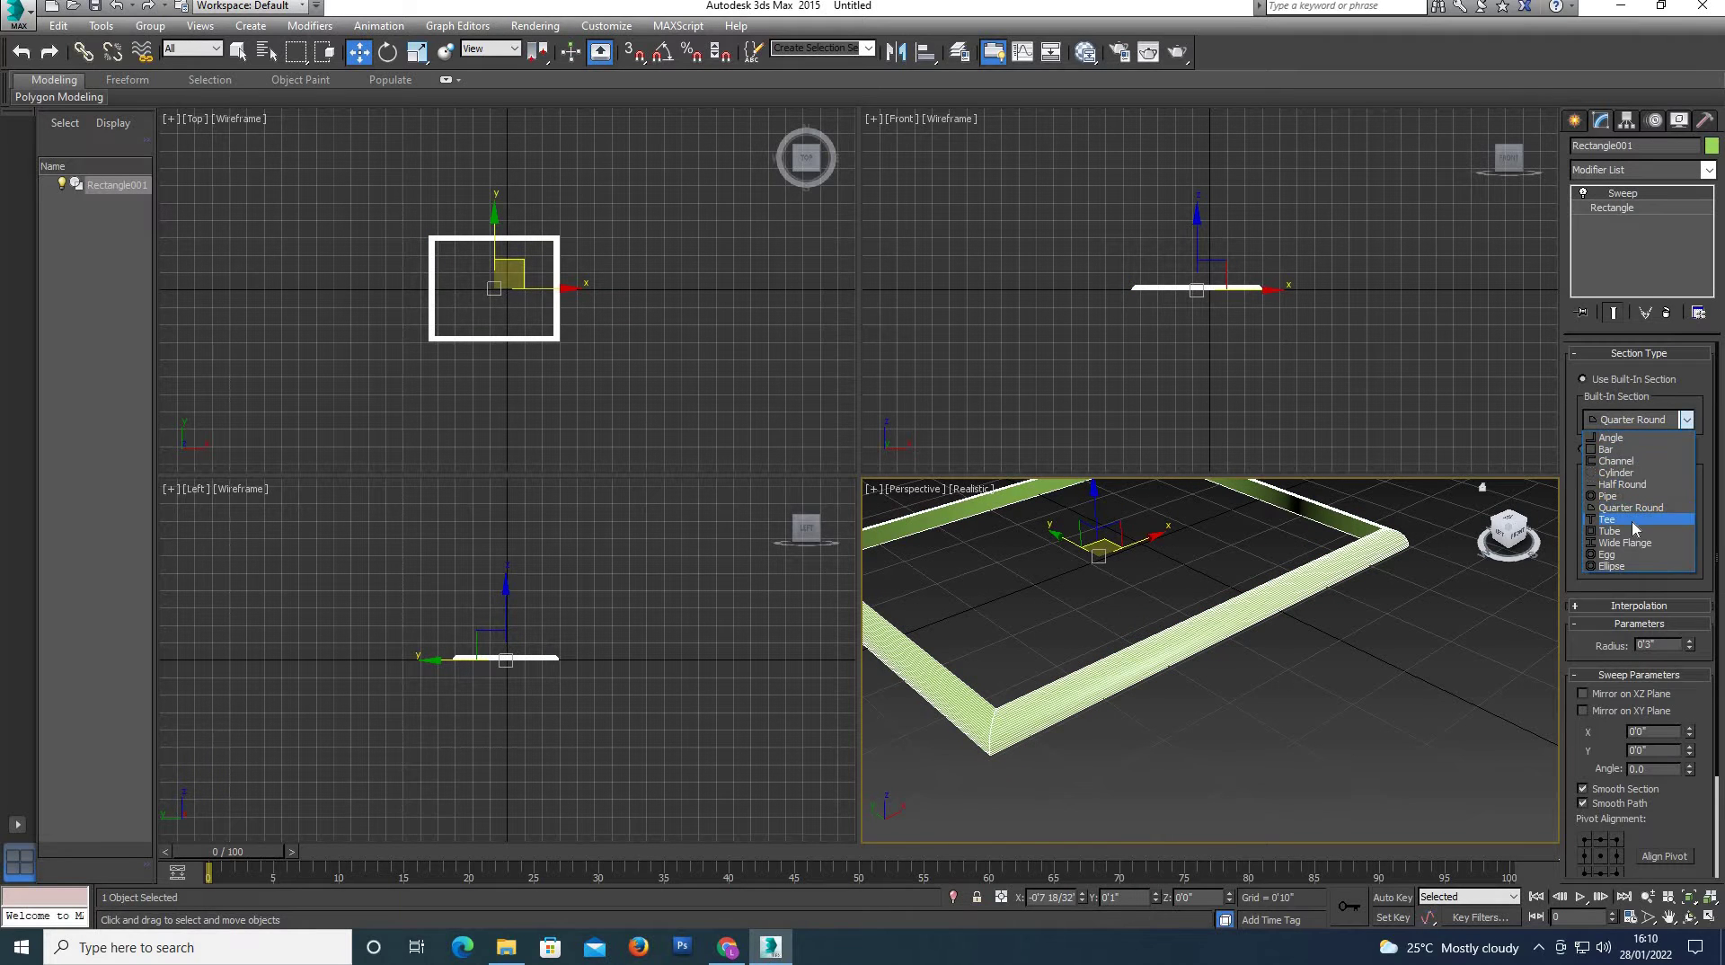
left_click(1631, 521)
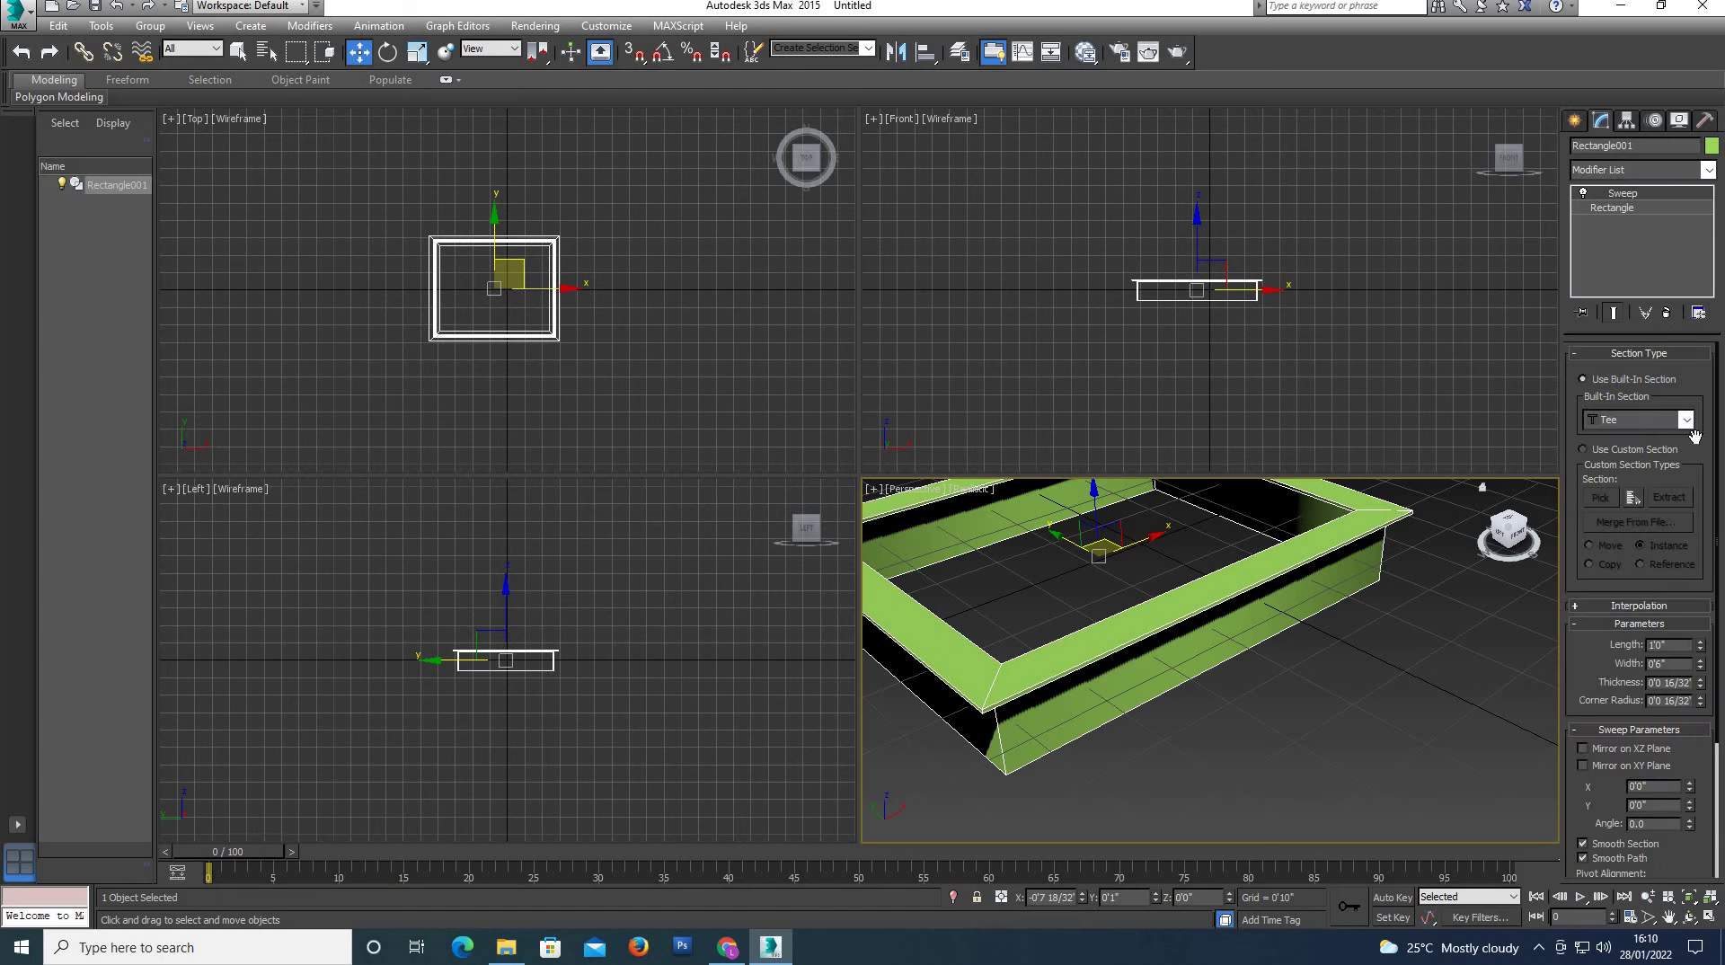
left_click(1688, 422)
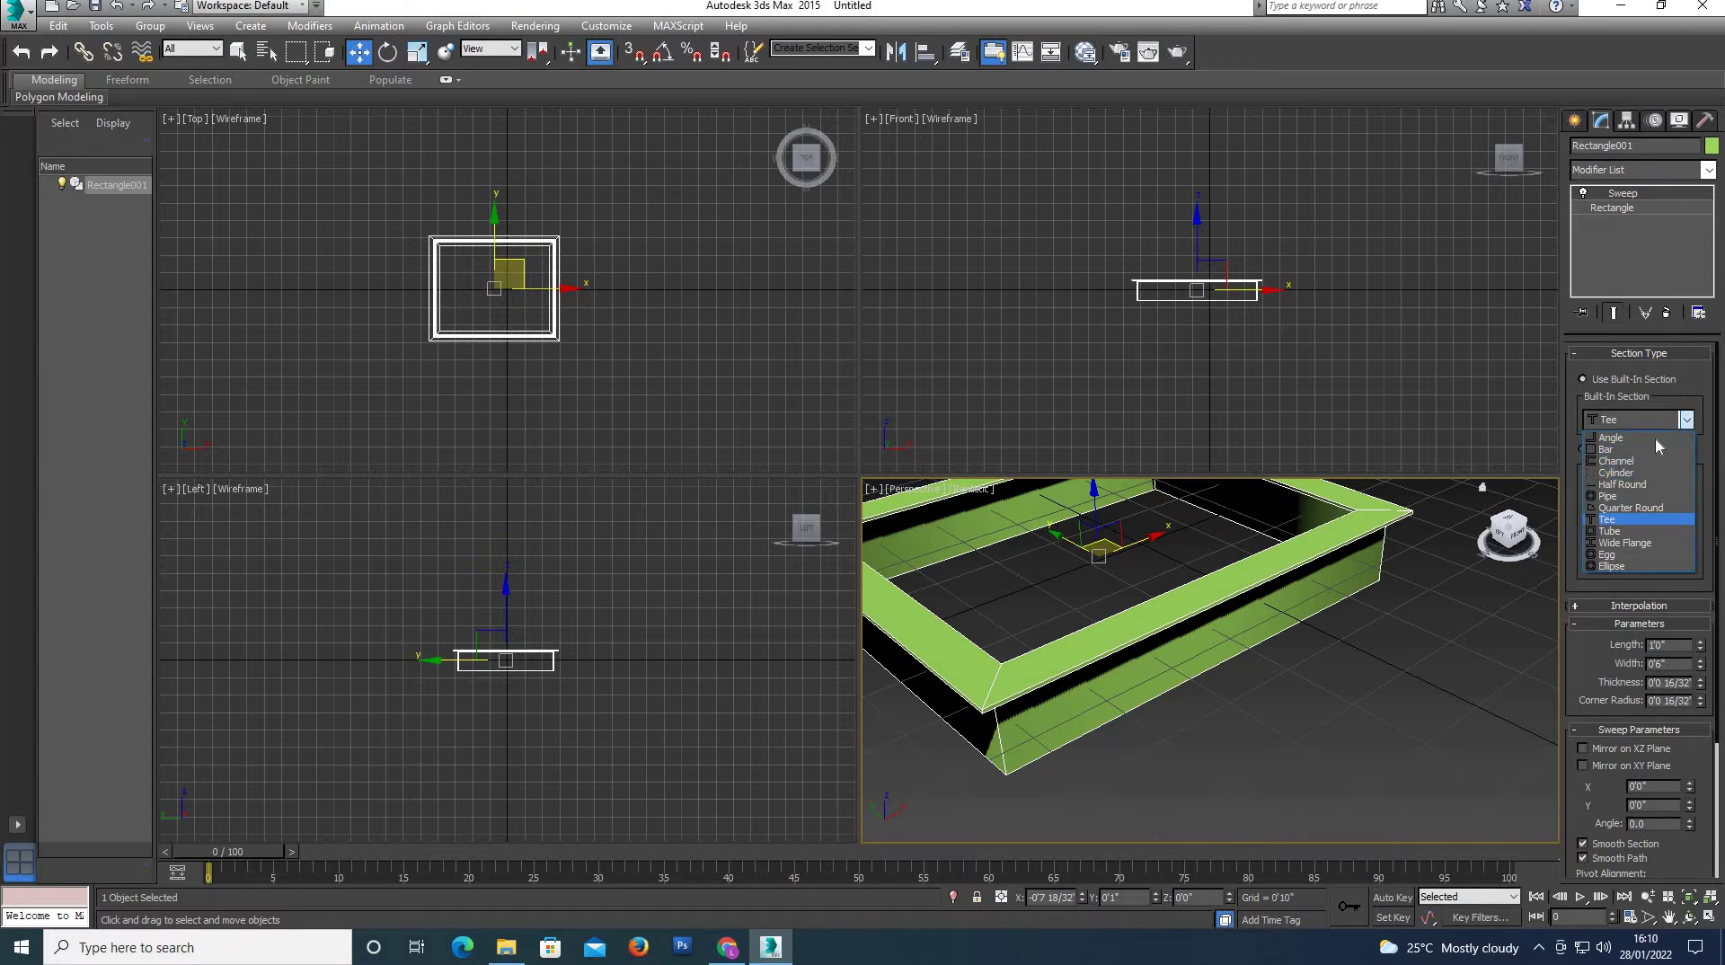
left_click(1616, 530)
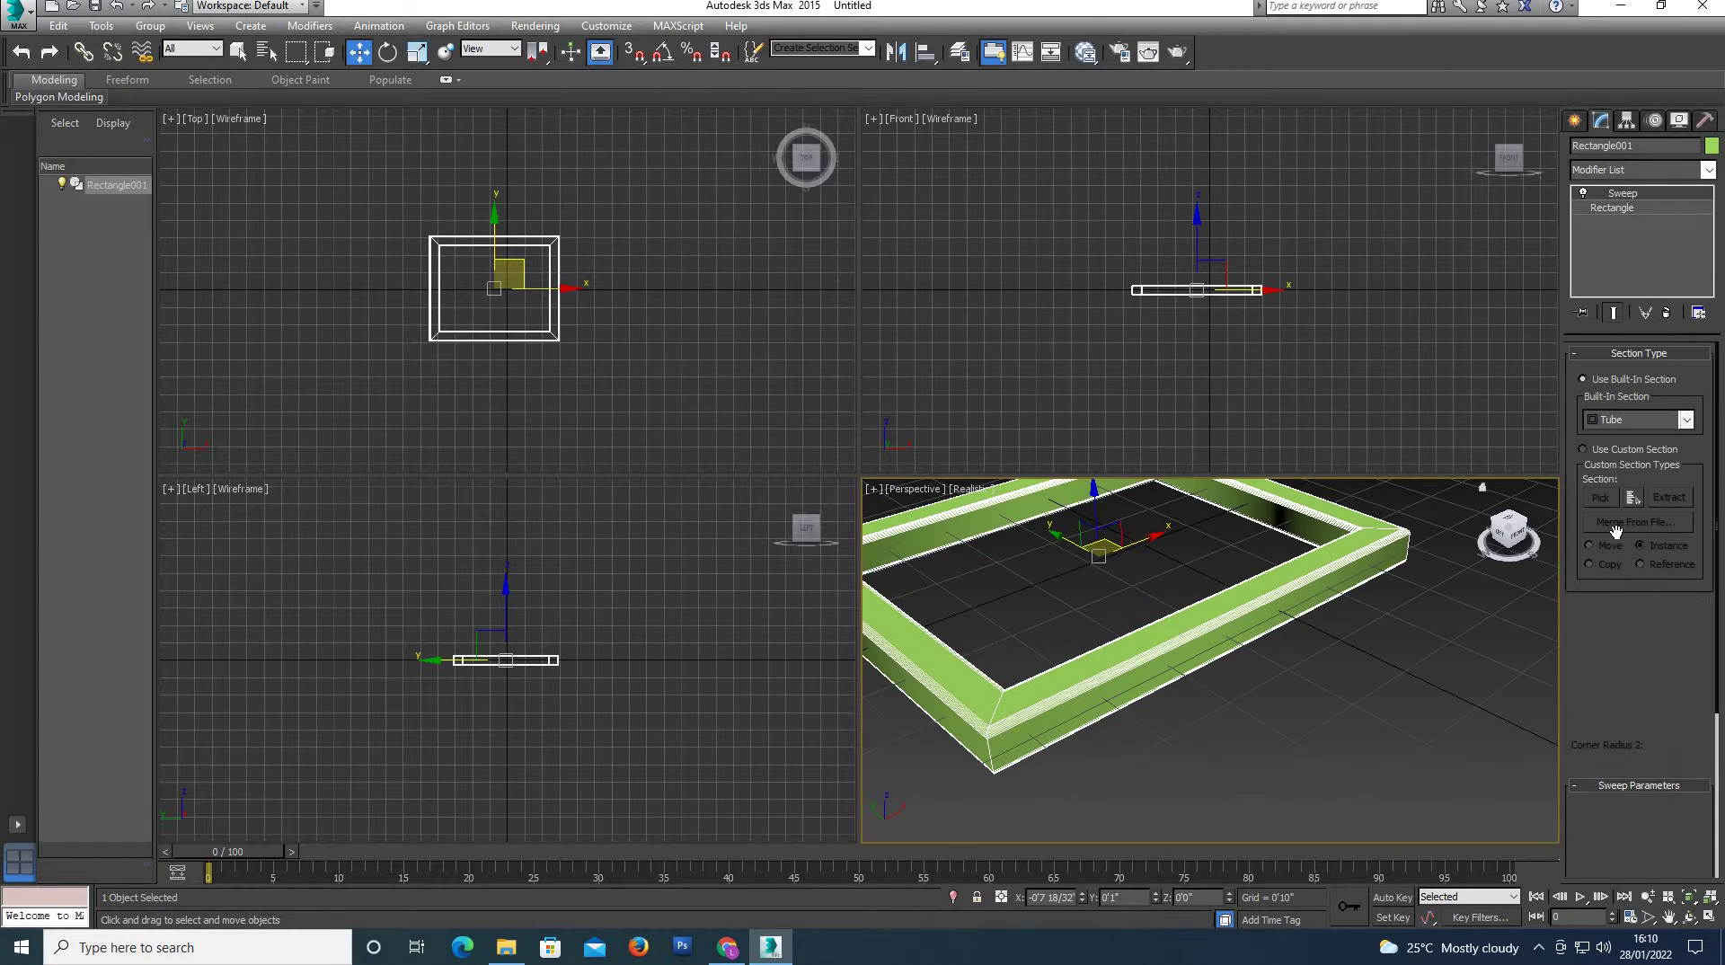
left_click(1688, 421)
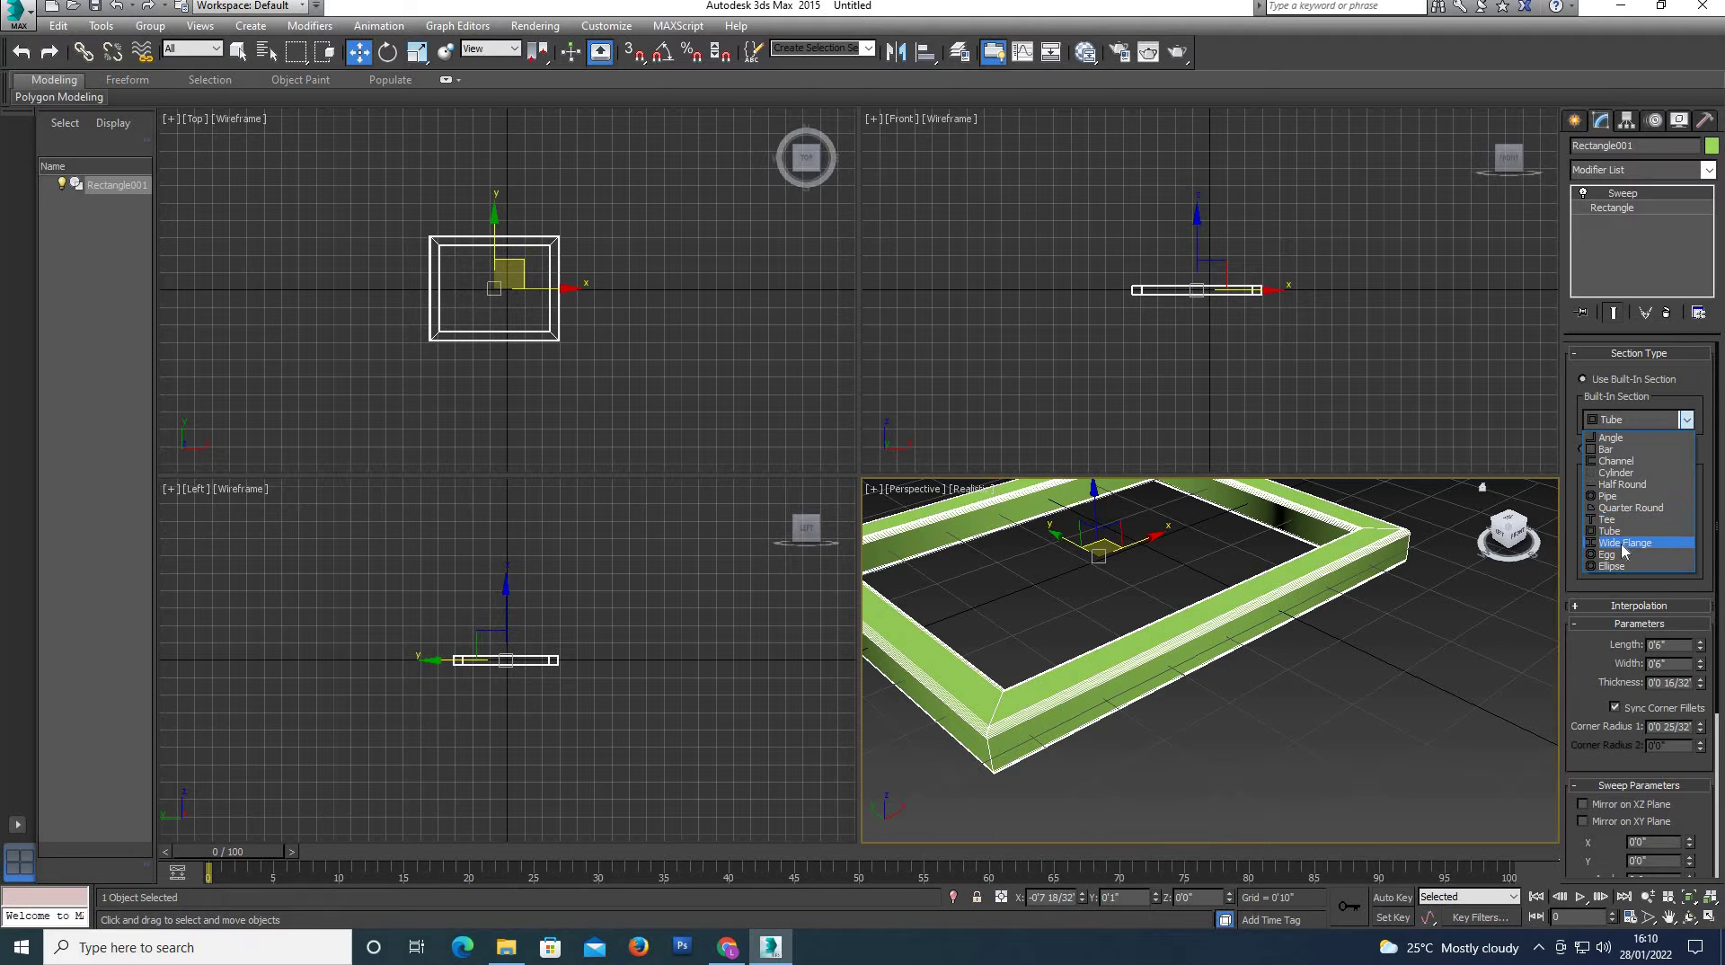
left_click(1624, 544)
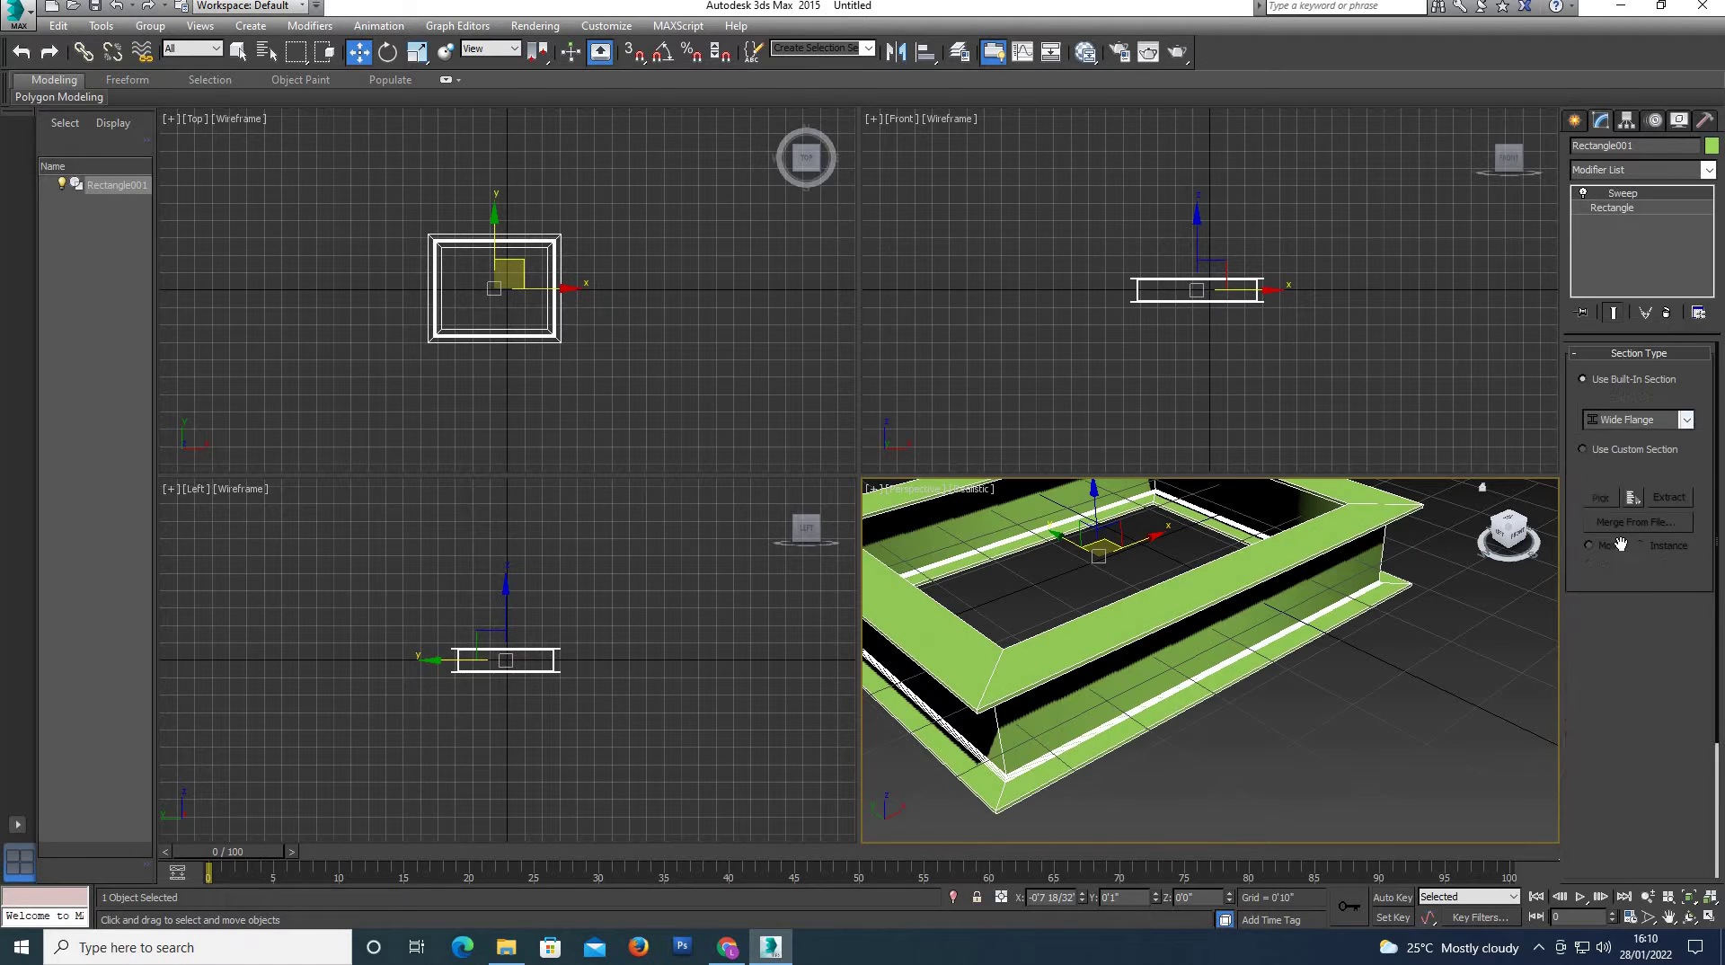
Try the Egg and Ellipse sections, then return the frame to Angle.
left_click(1687, 421)
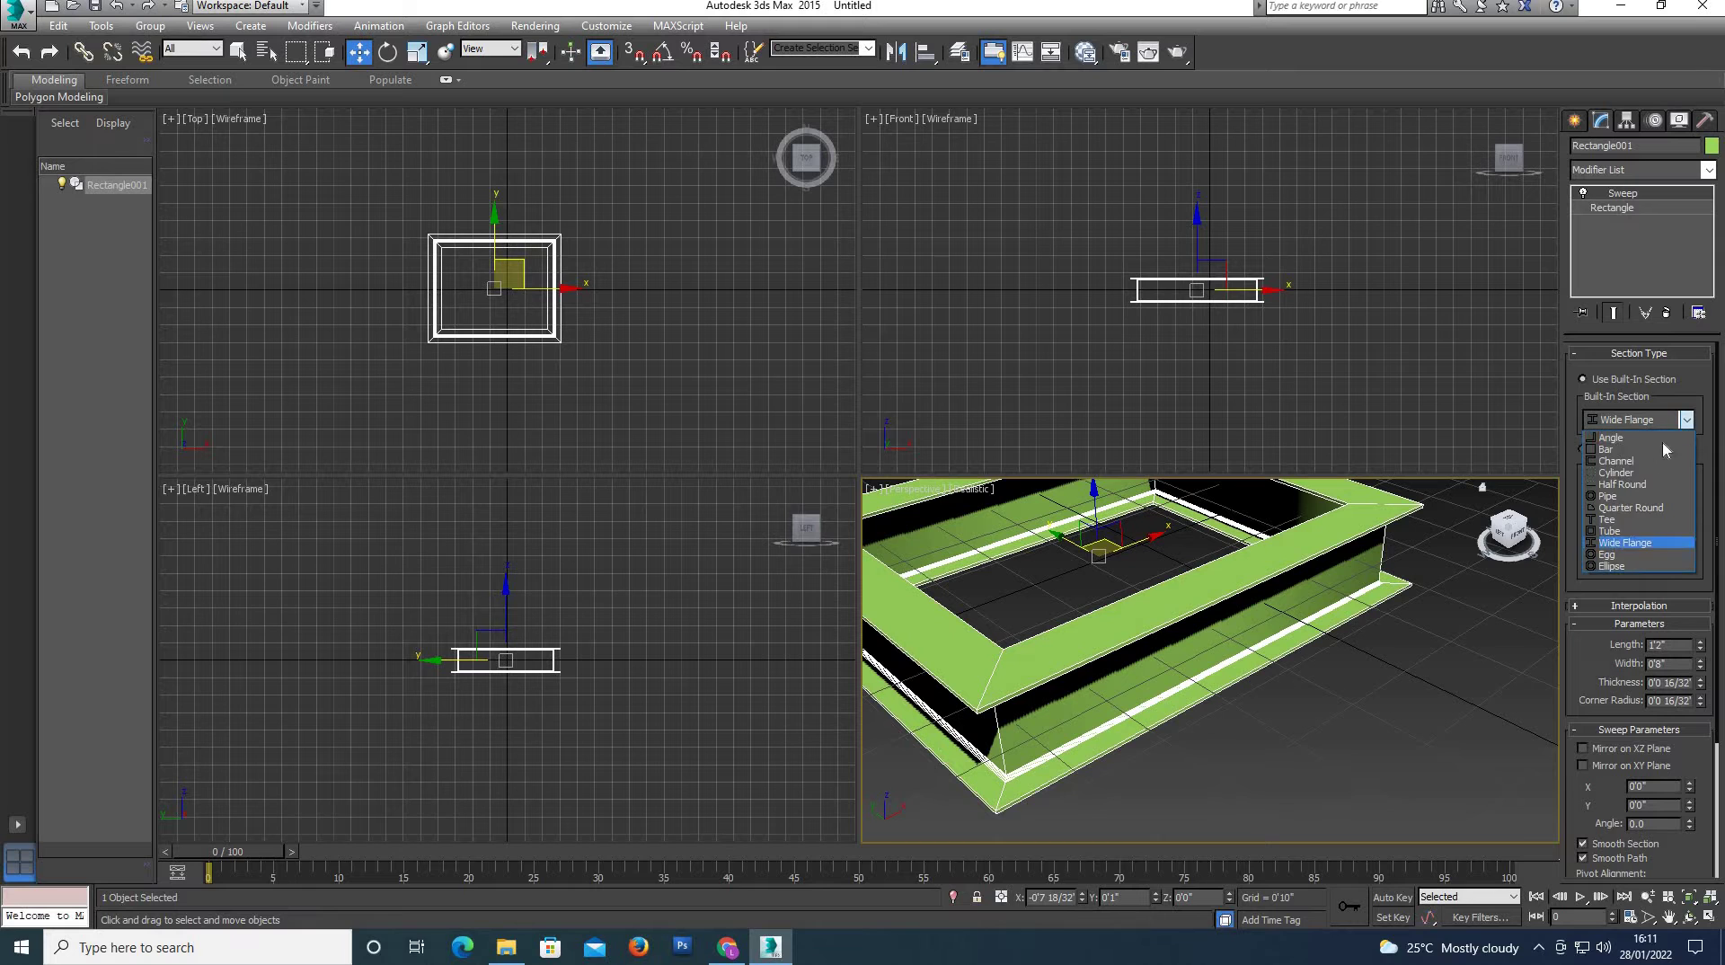
left_click(1618, 553)
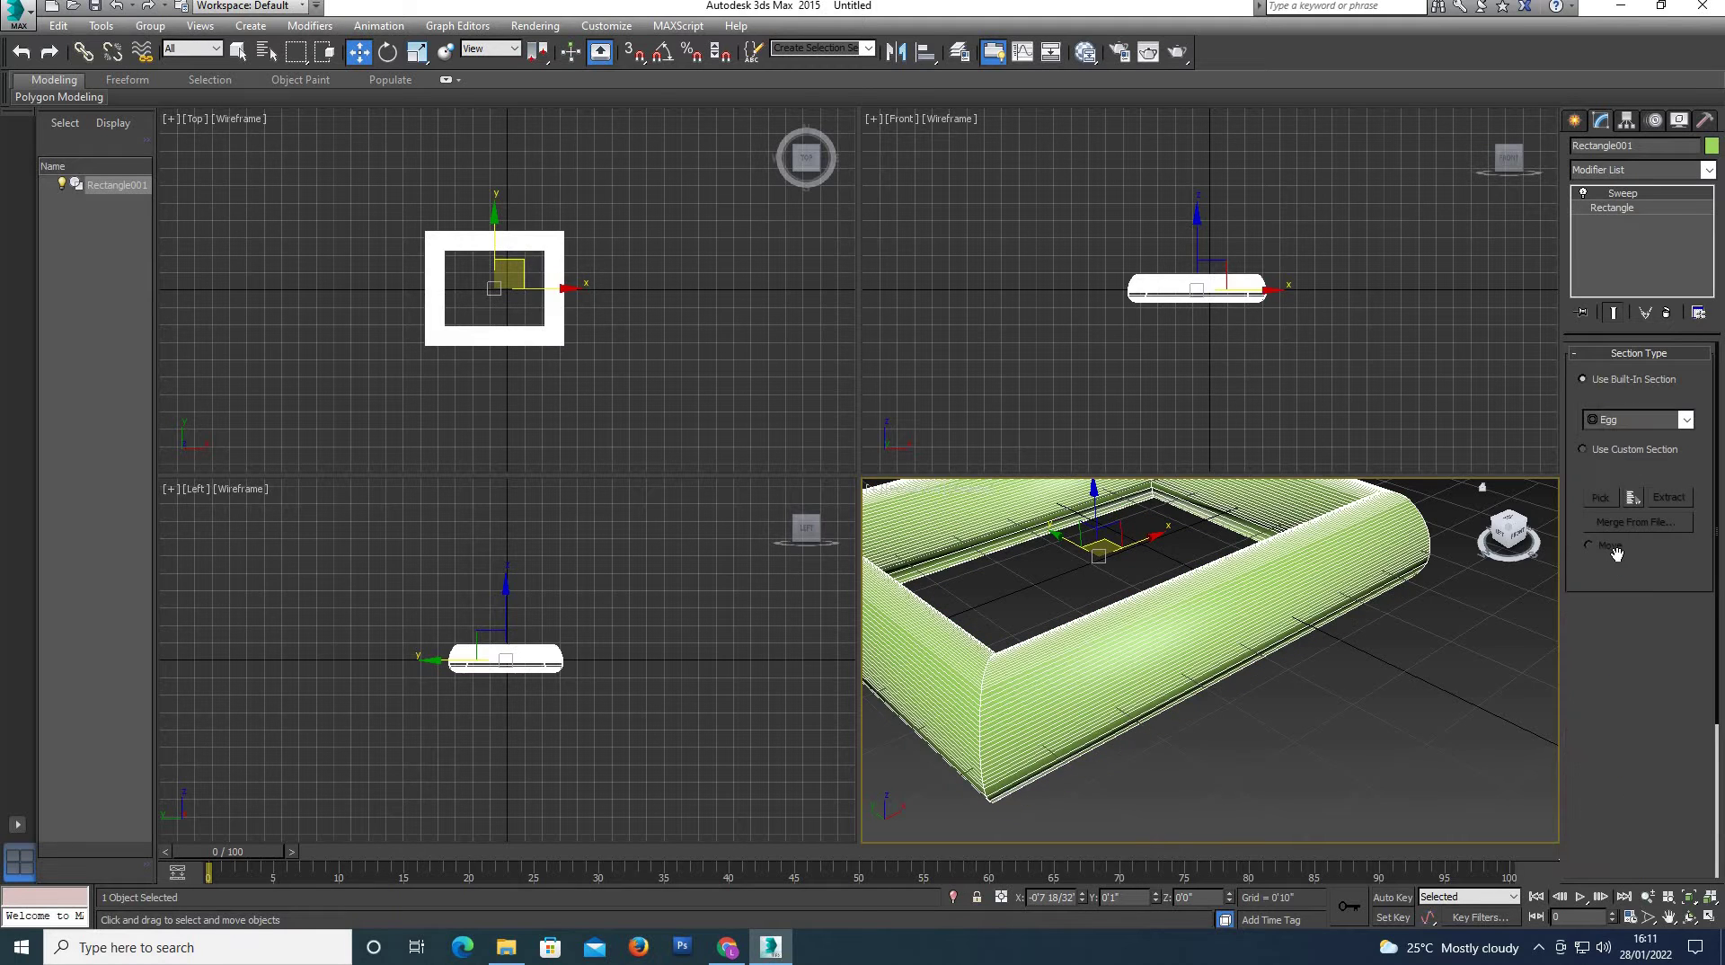
left_click(1687, 420)
left_click(1611, 566)
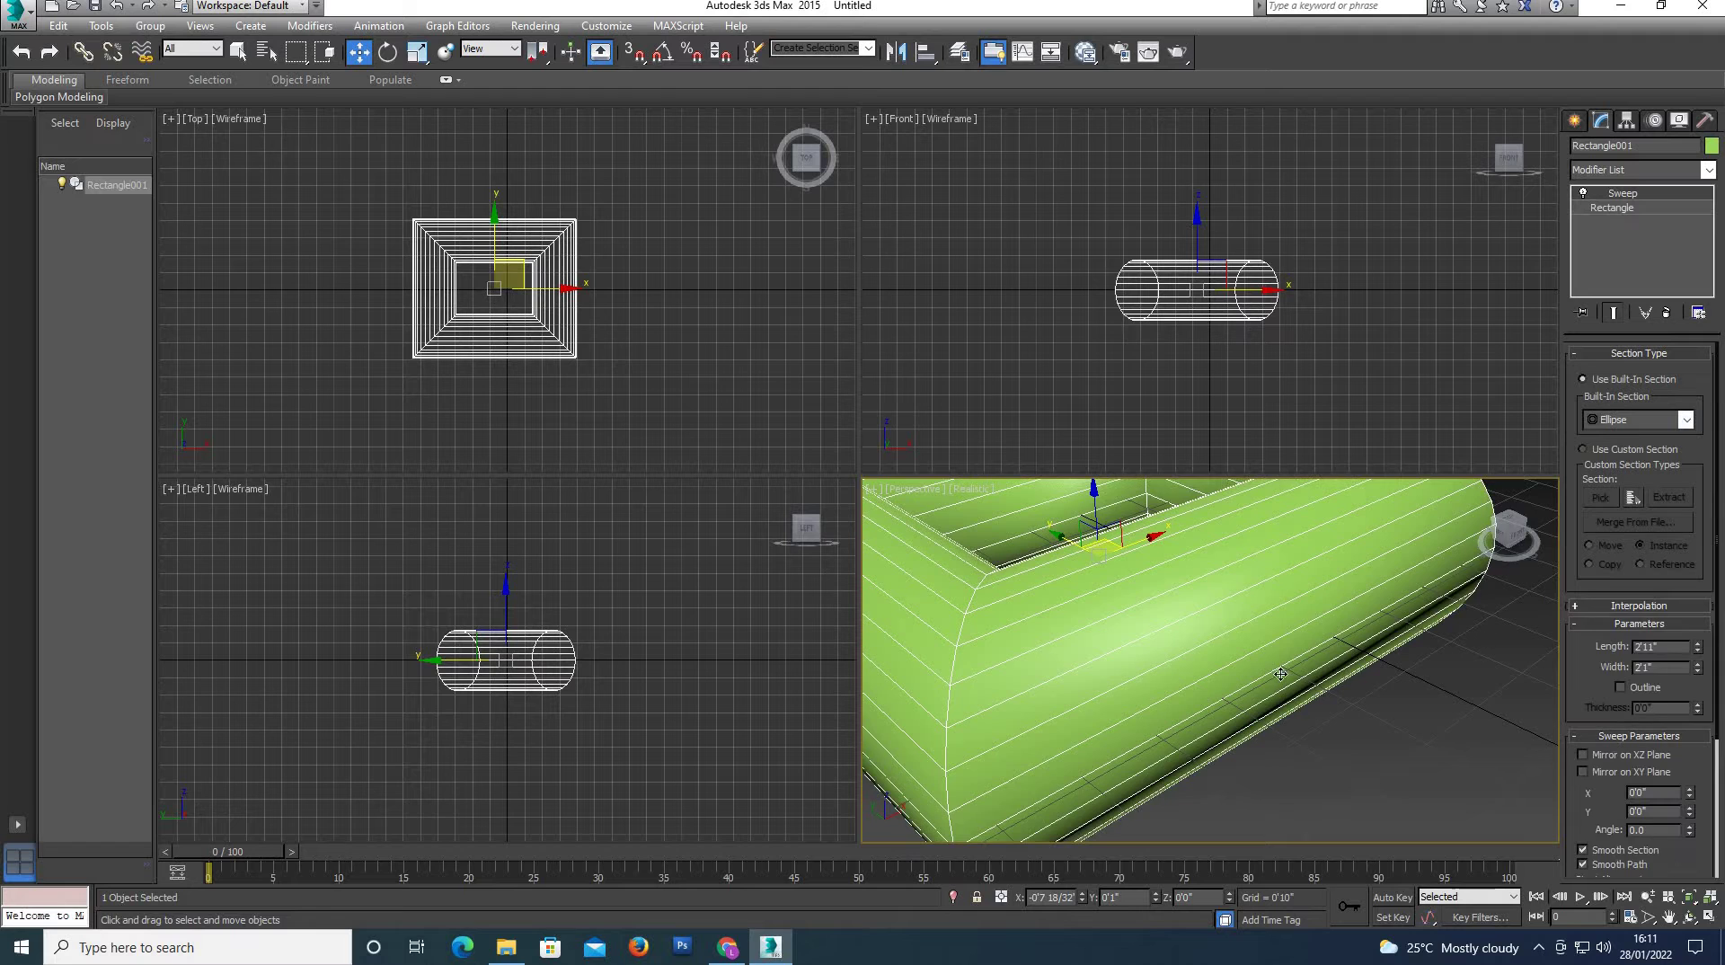
scroll(1327, 647, "down", 5)
left_click(1687, 420)
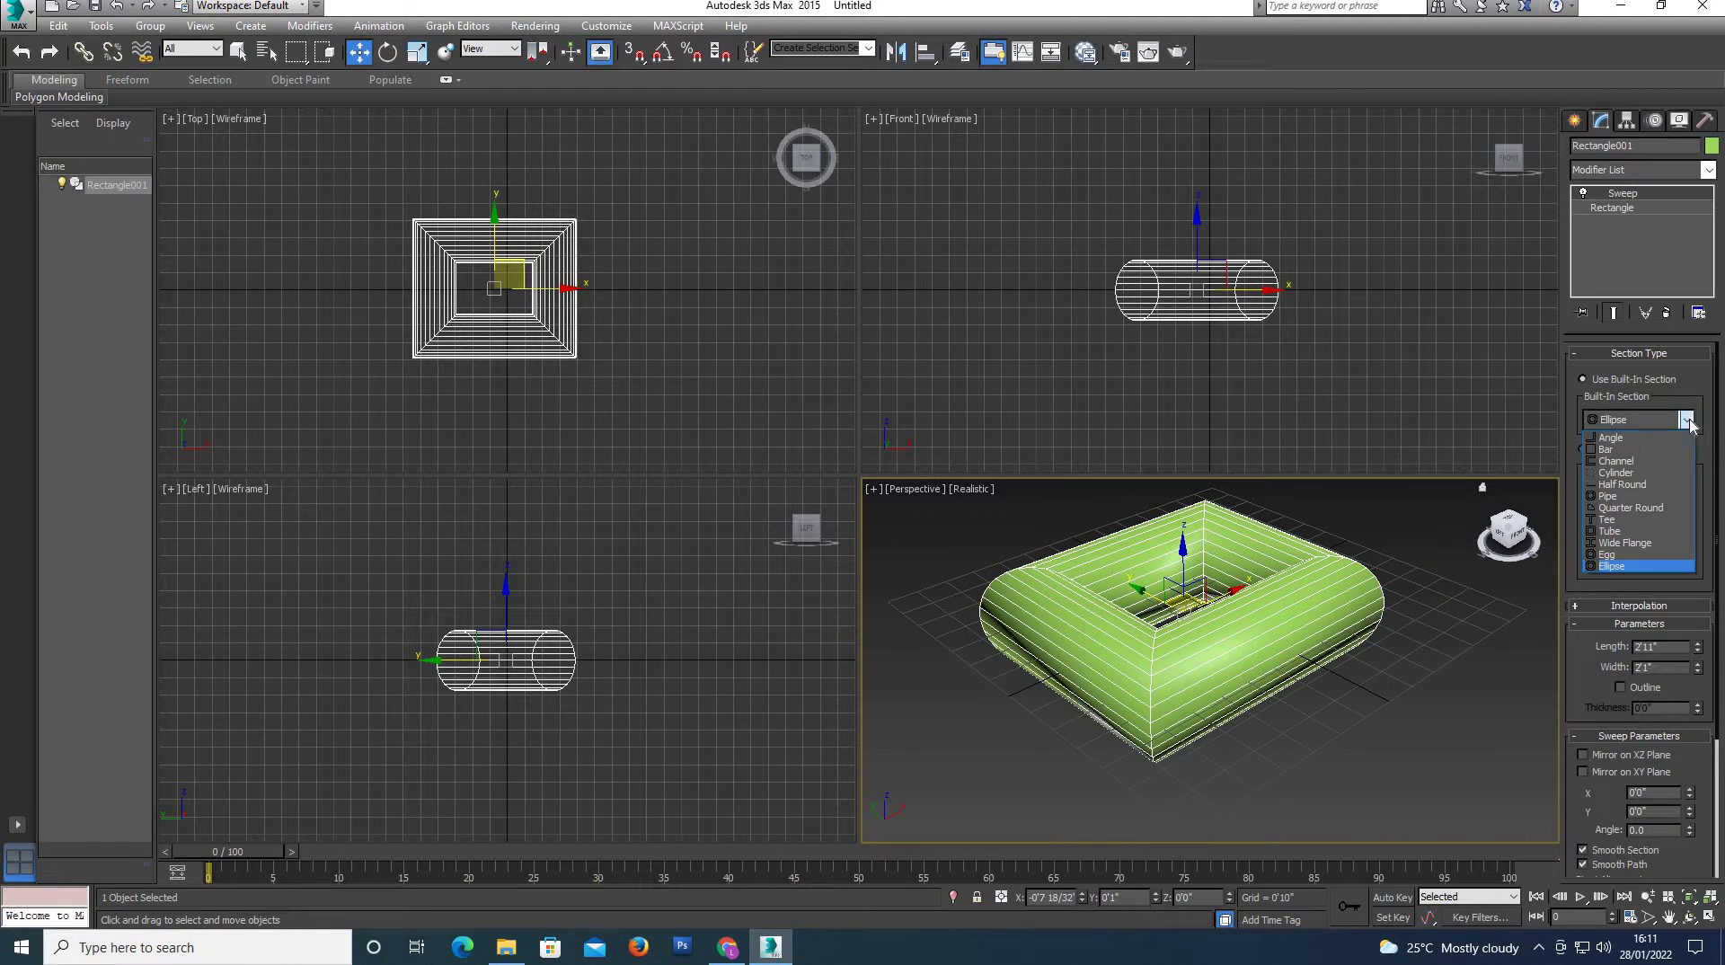
left_click(1632, 440)
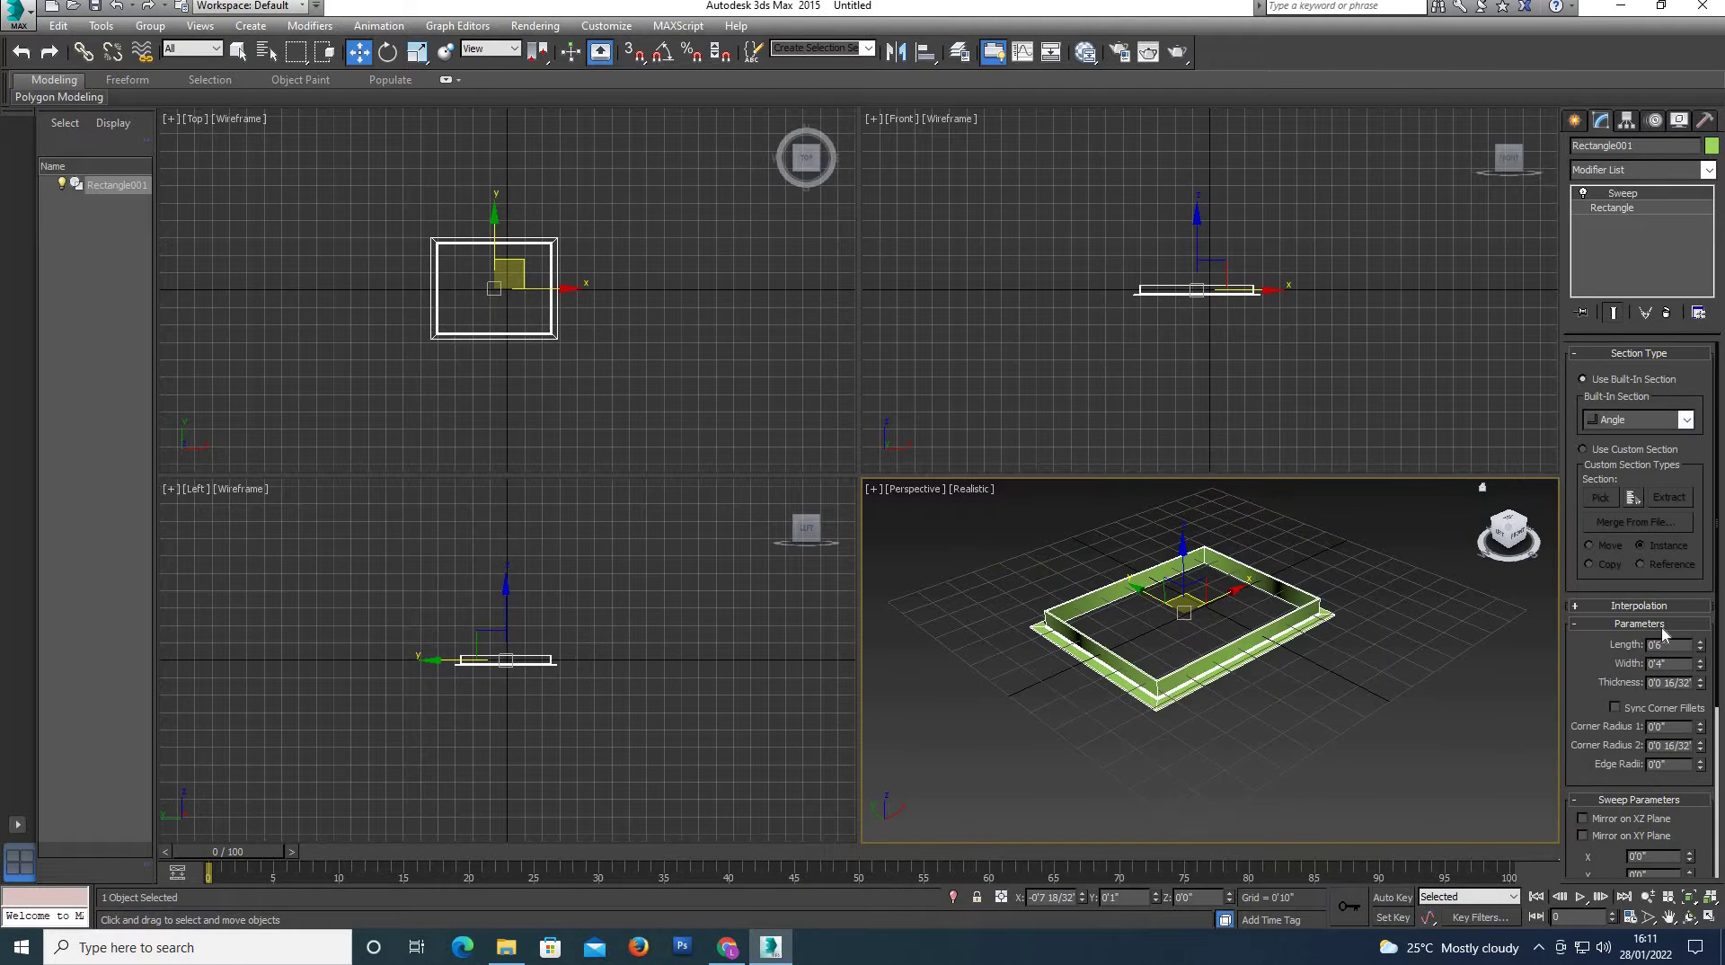
Raise the Angle section's Length to about 0'10 31/32" so the walls stand taller.
scroll(1696, 645, "down", 1)
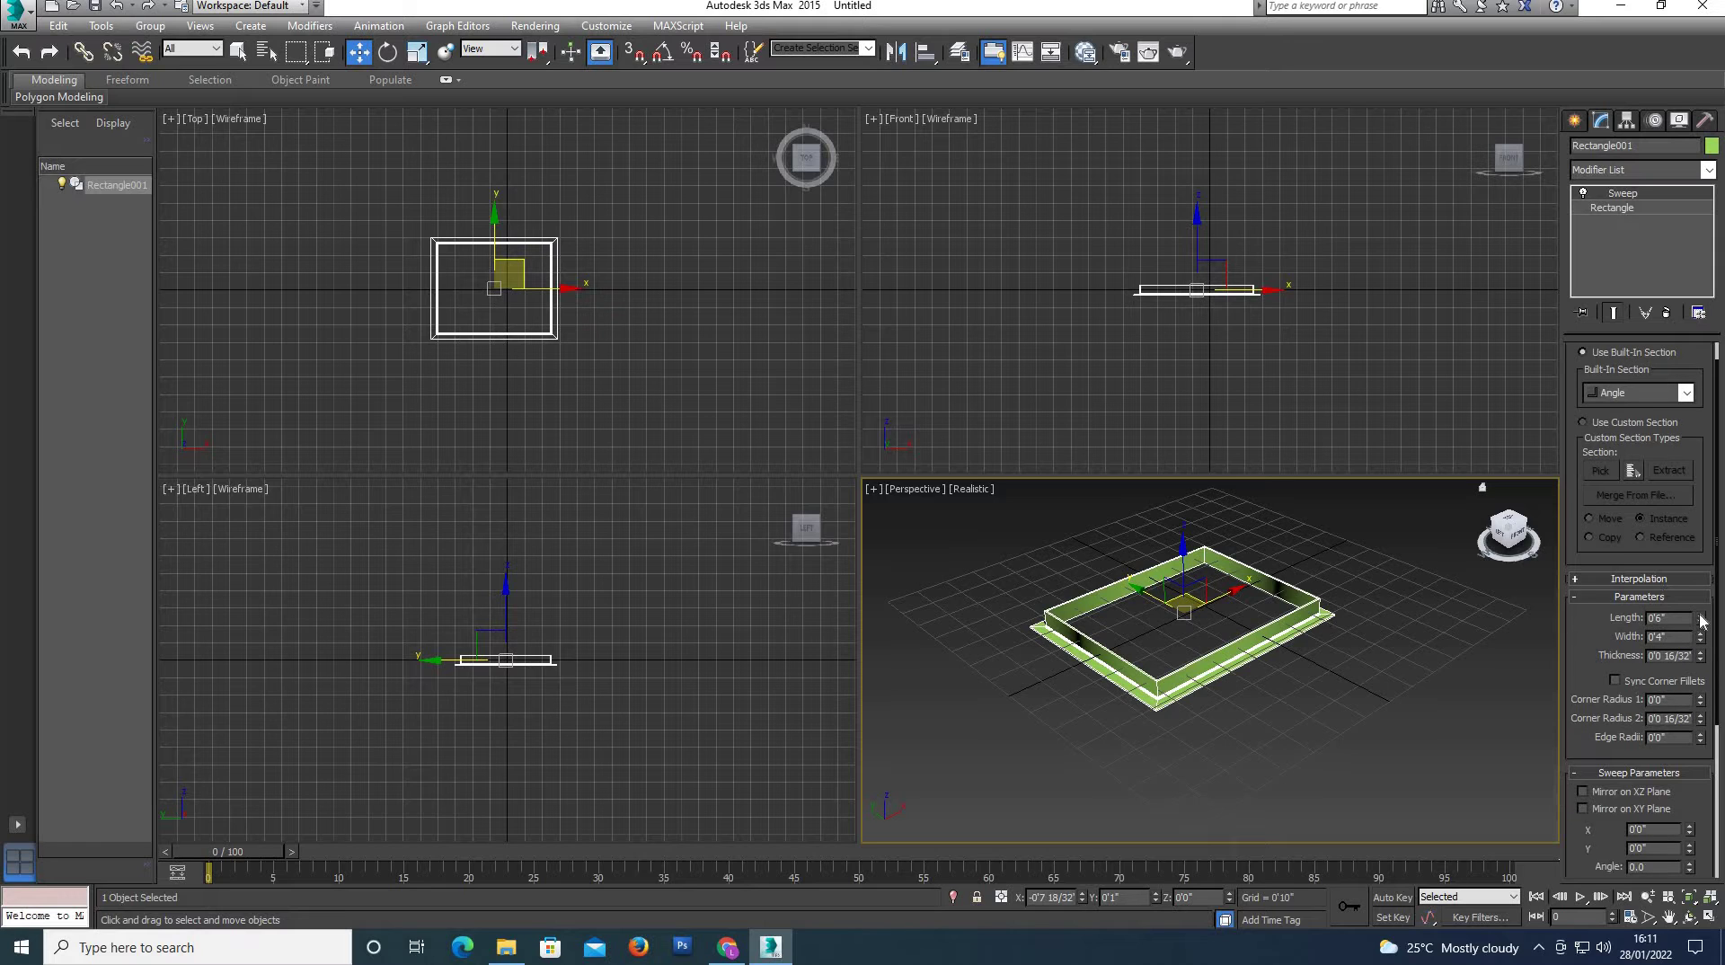
left_click_drag(1700, 618, 1679, 503)
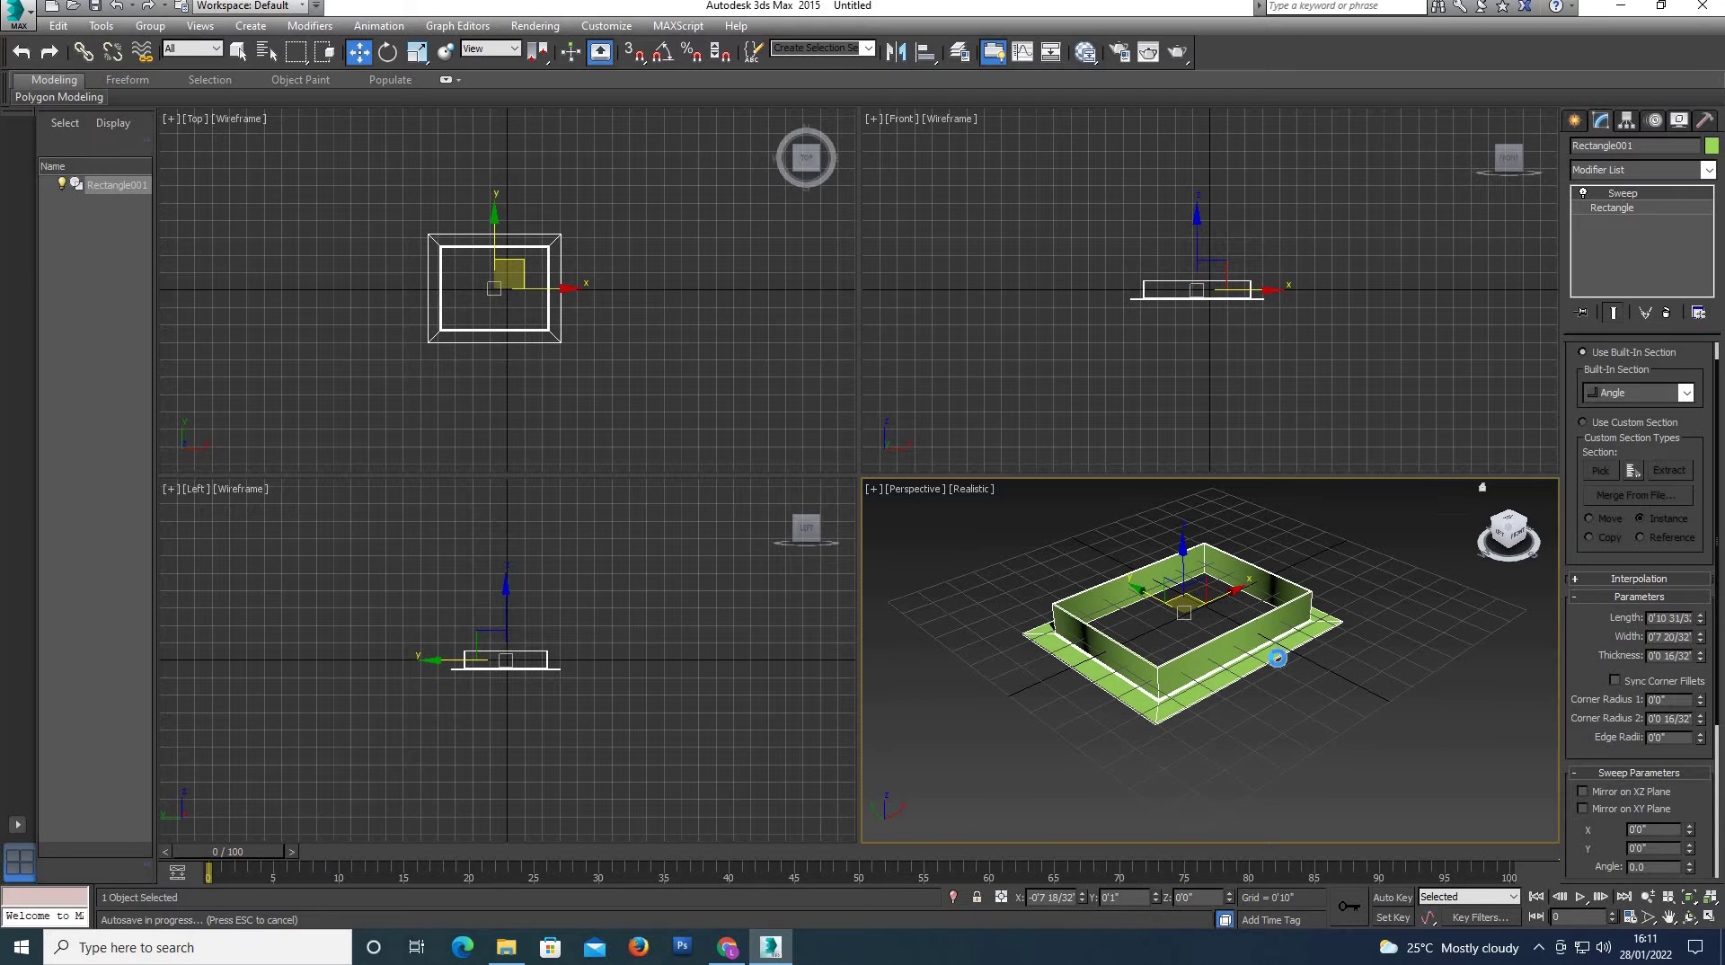
left_click(1167, 660)
scroll(979, 644, "down", 2)
scroll(980, 644, "down", 2)
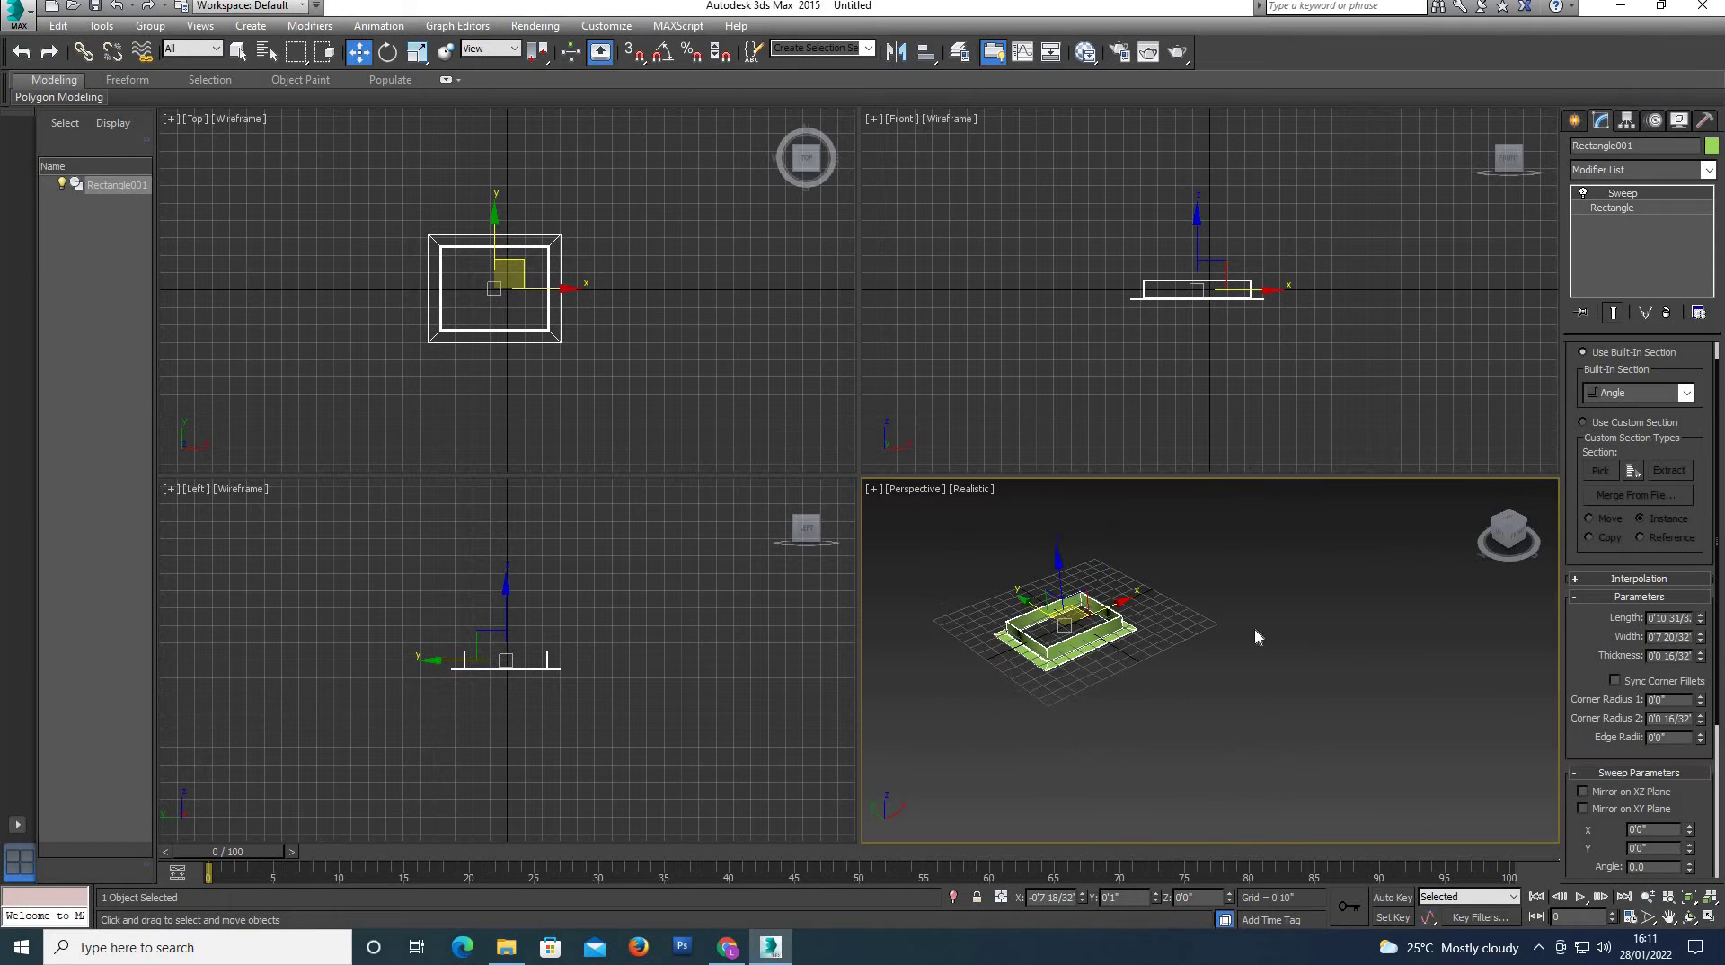
scroll(1136, 652, "up", 3)
scroll(1151, 640, "up", 5)
scroll(1254, 622, "down", 3)
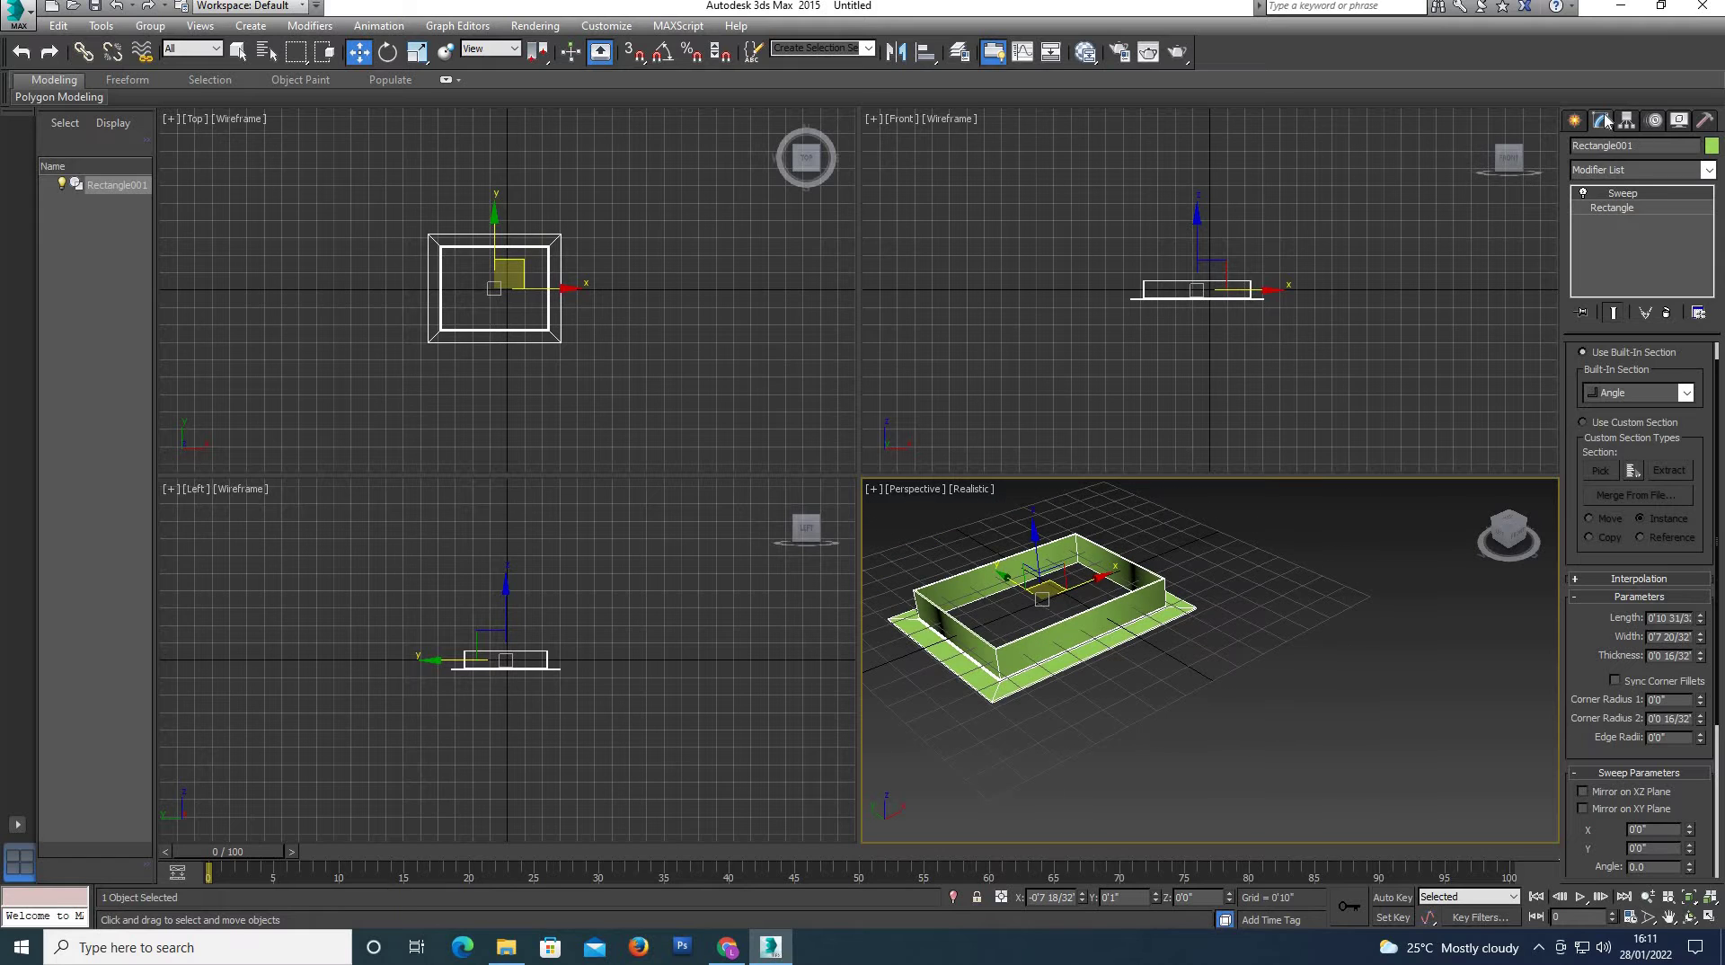
left_click(1575, 120)
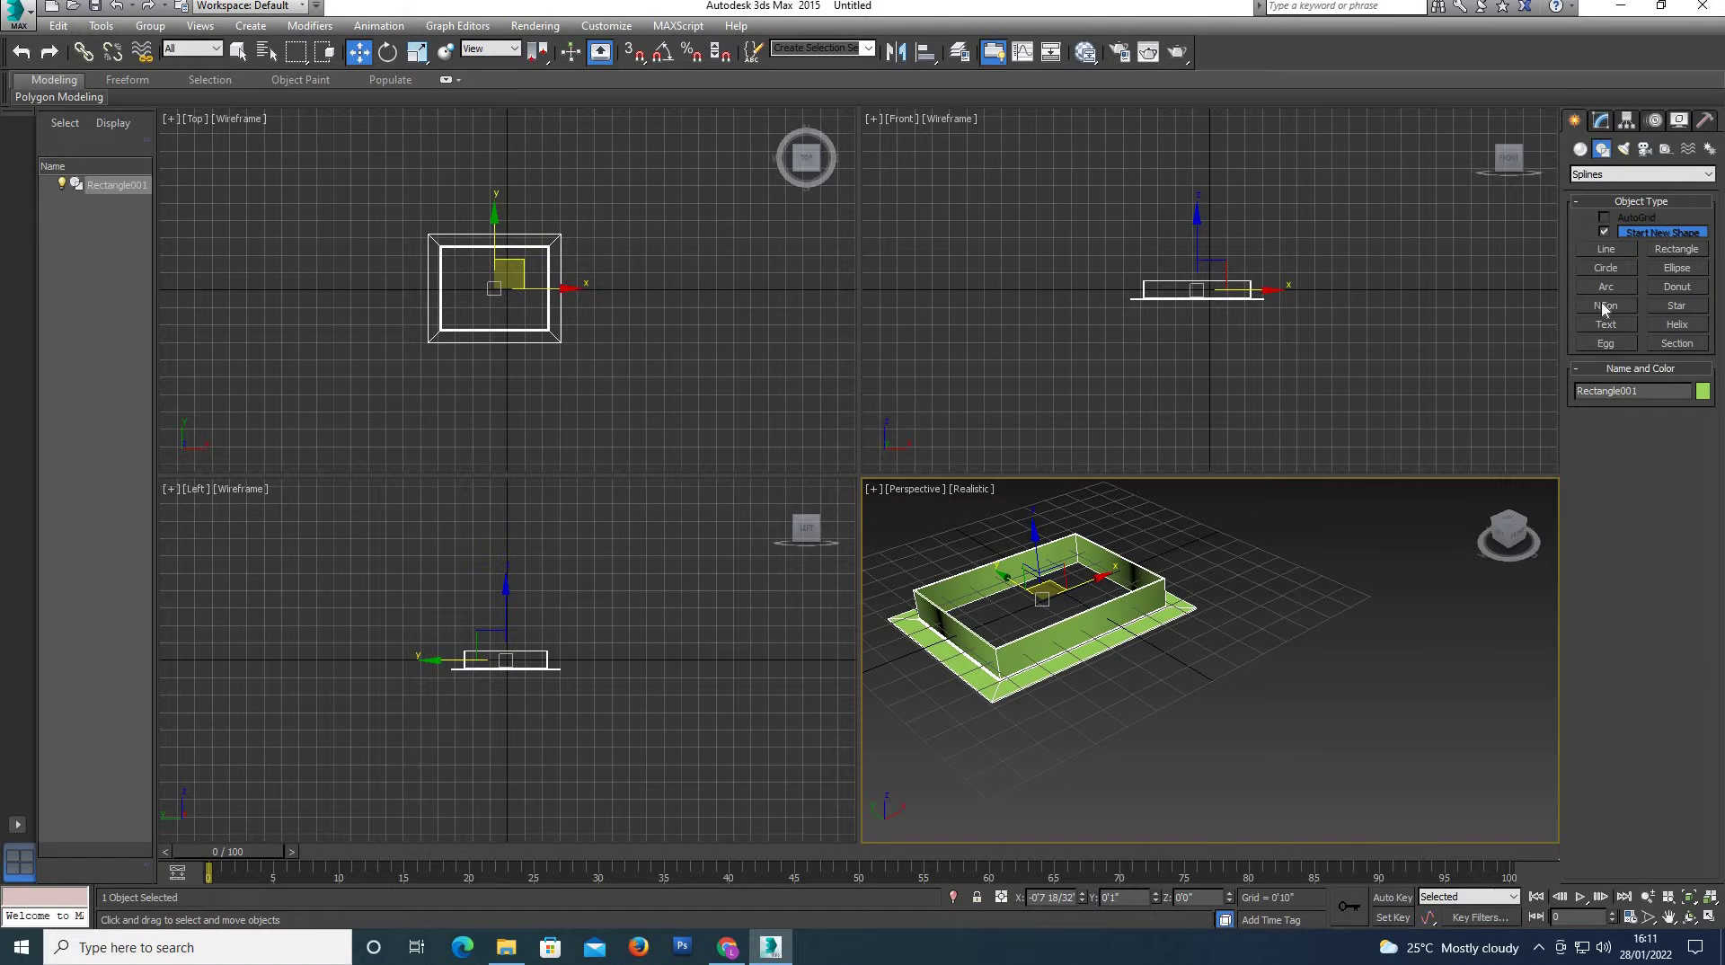
Draw a small second rectangle, Rectangle002, beside the frame and browse its modifier list.
left_click(1666, 249)
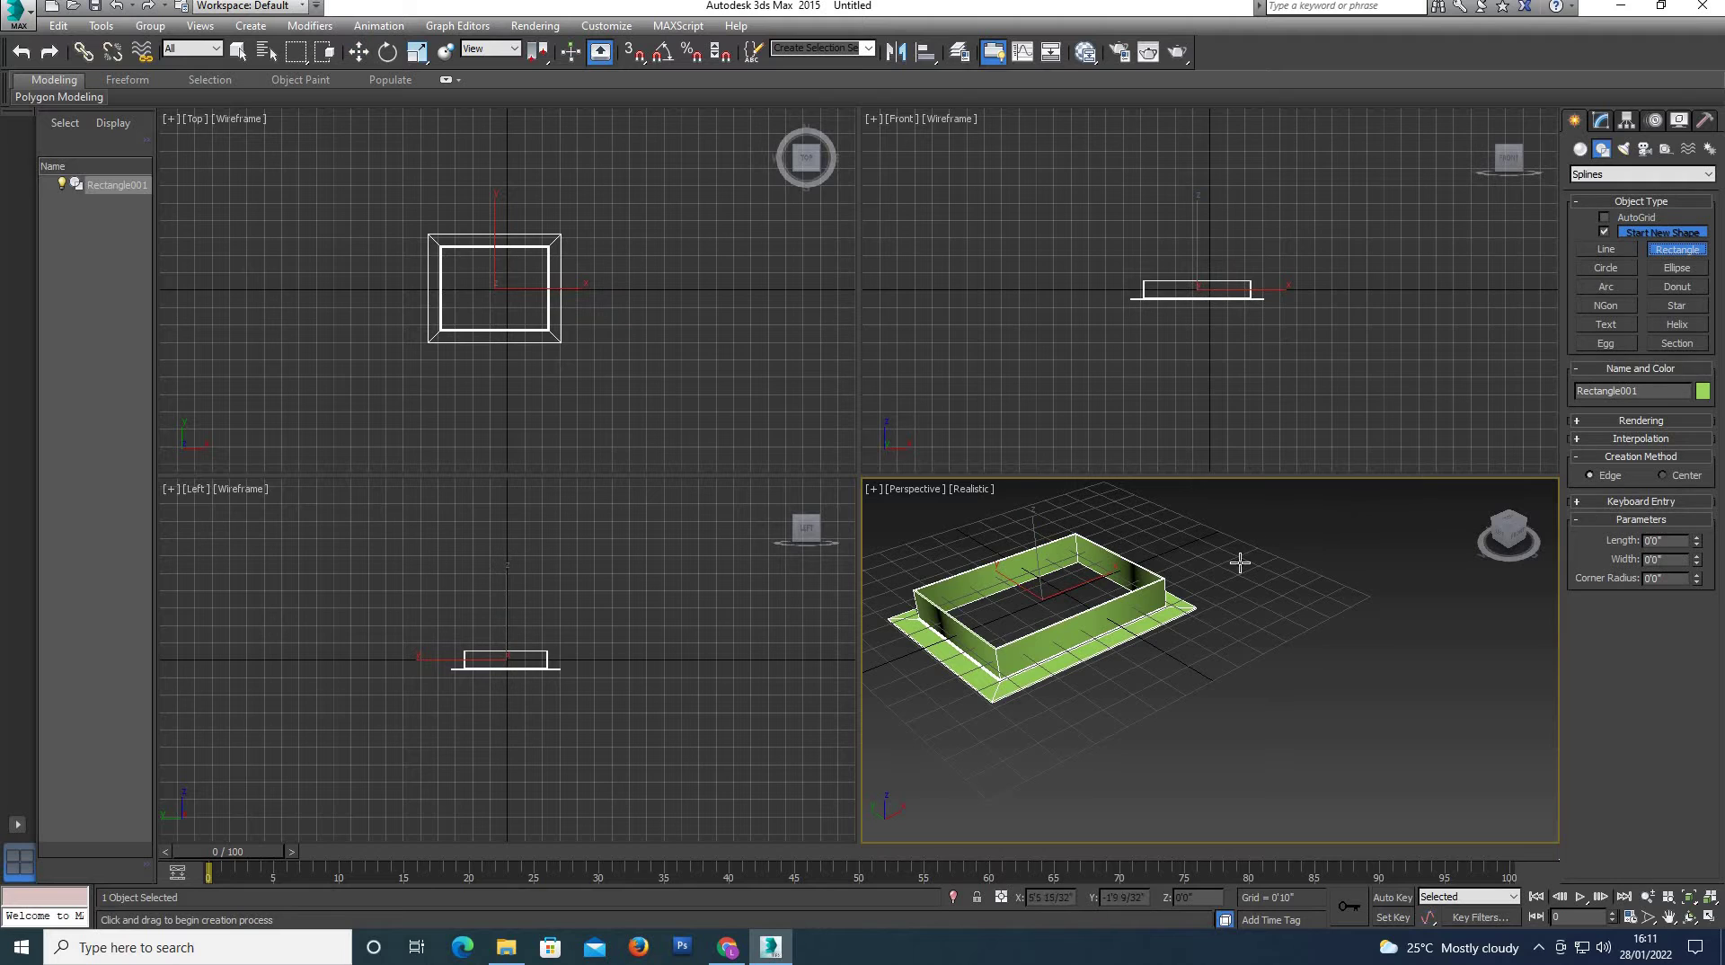
left_click_drag(1240, 563, 1388, 558)
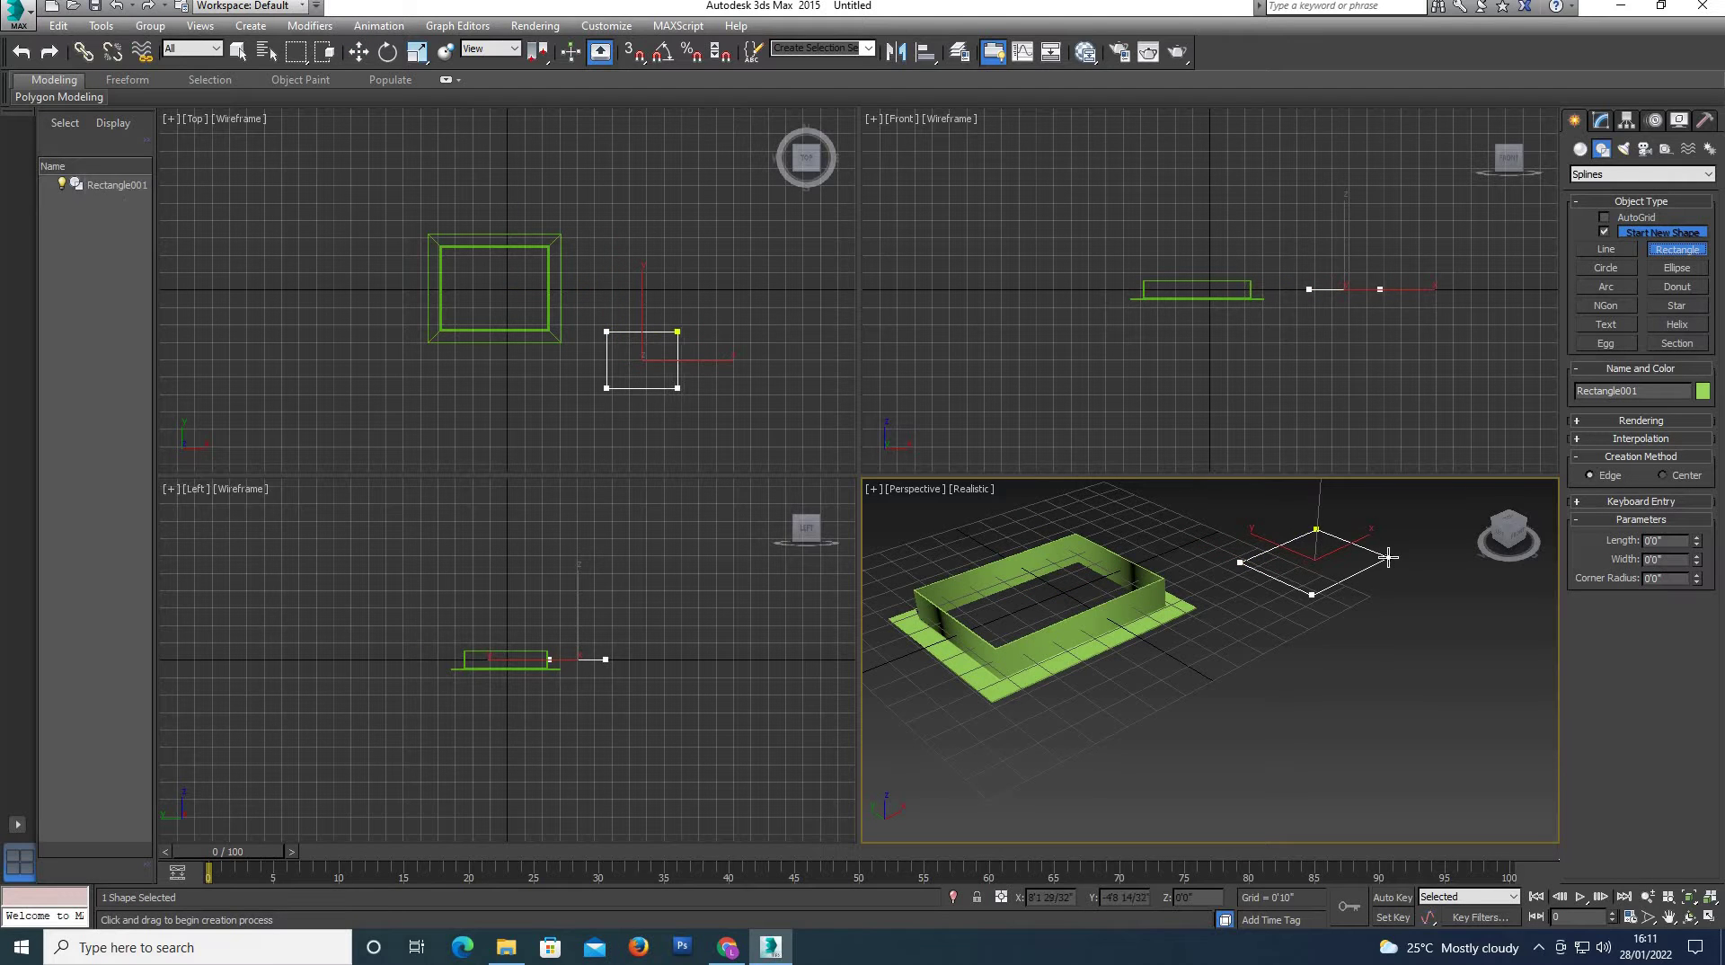
right_click(1539, 468)
left_click(1601, 119)
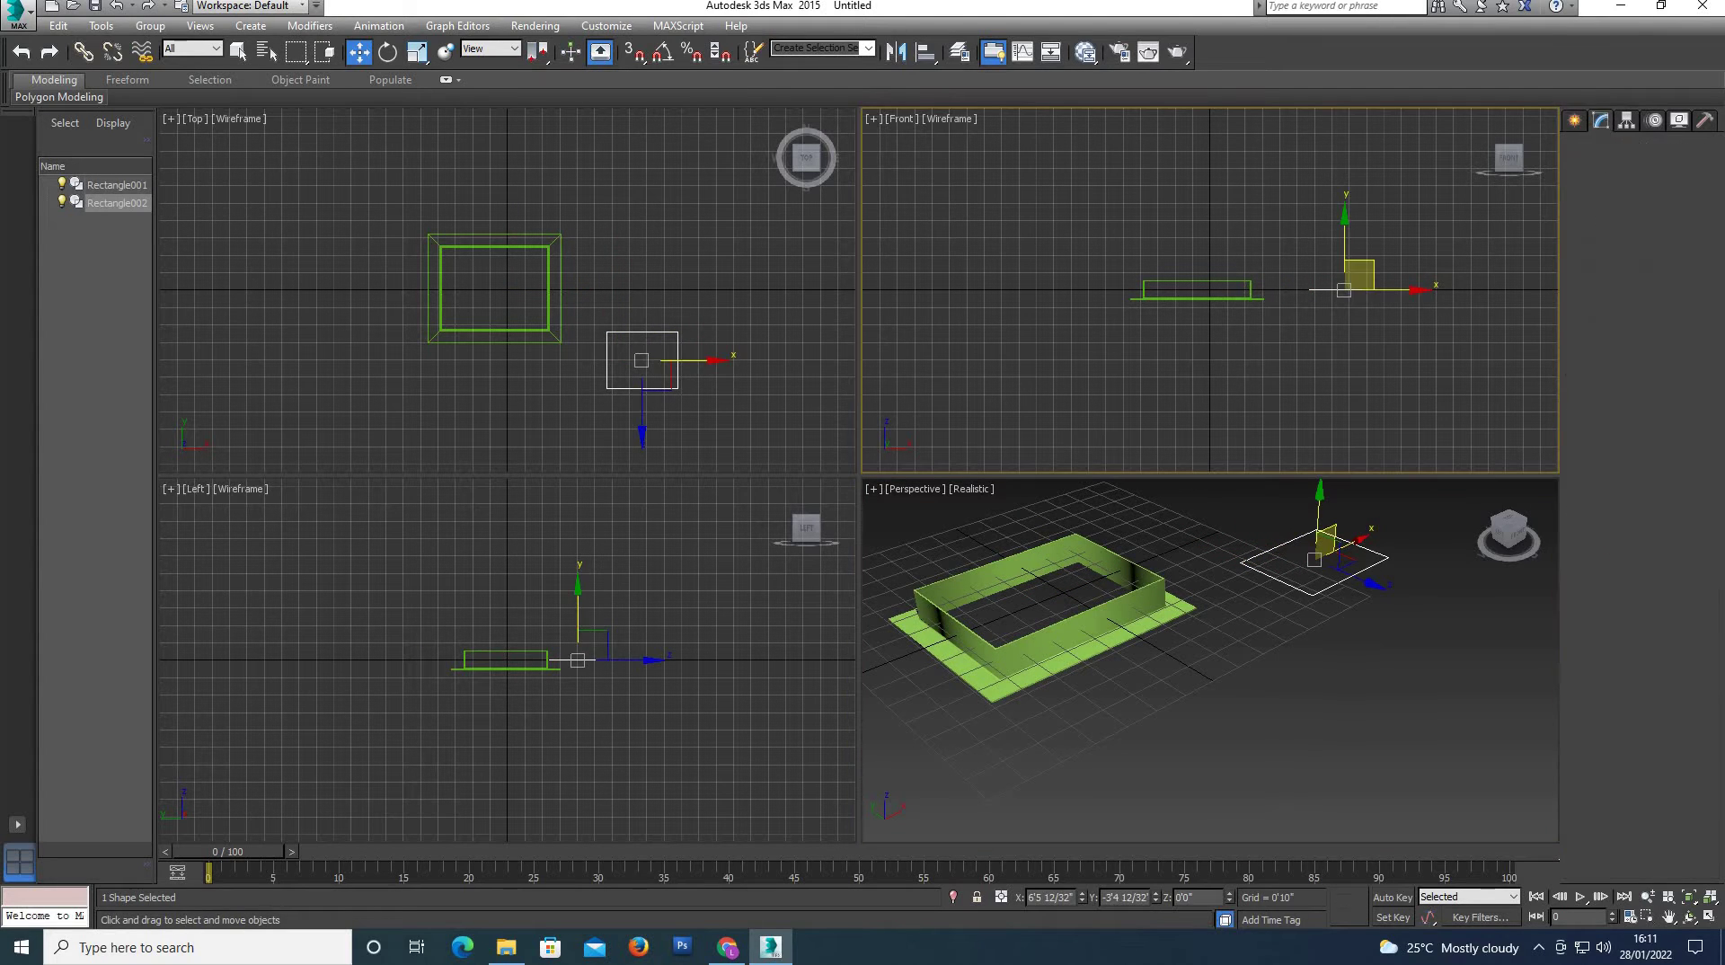
left_click(1600, 170)
scroll(1598, 169, "down", 1)
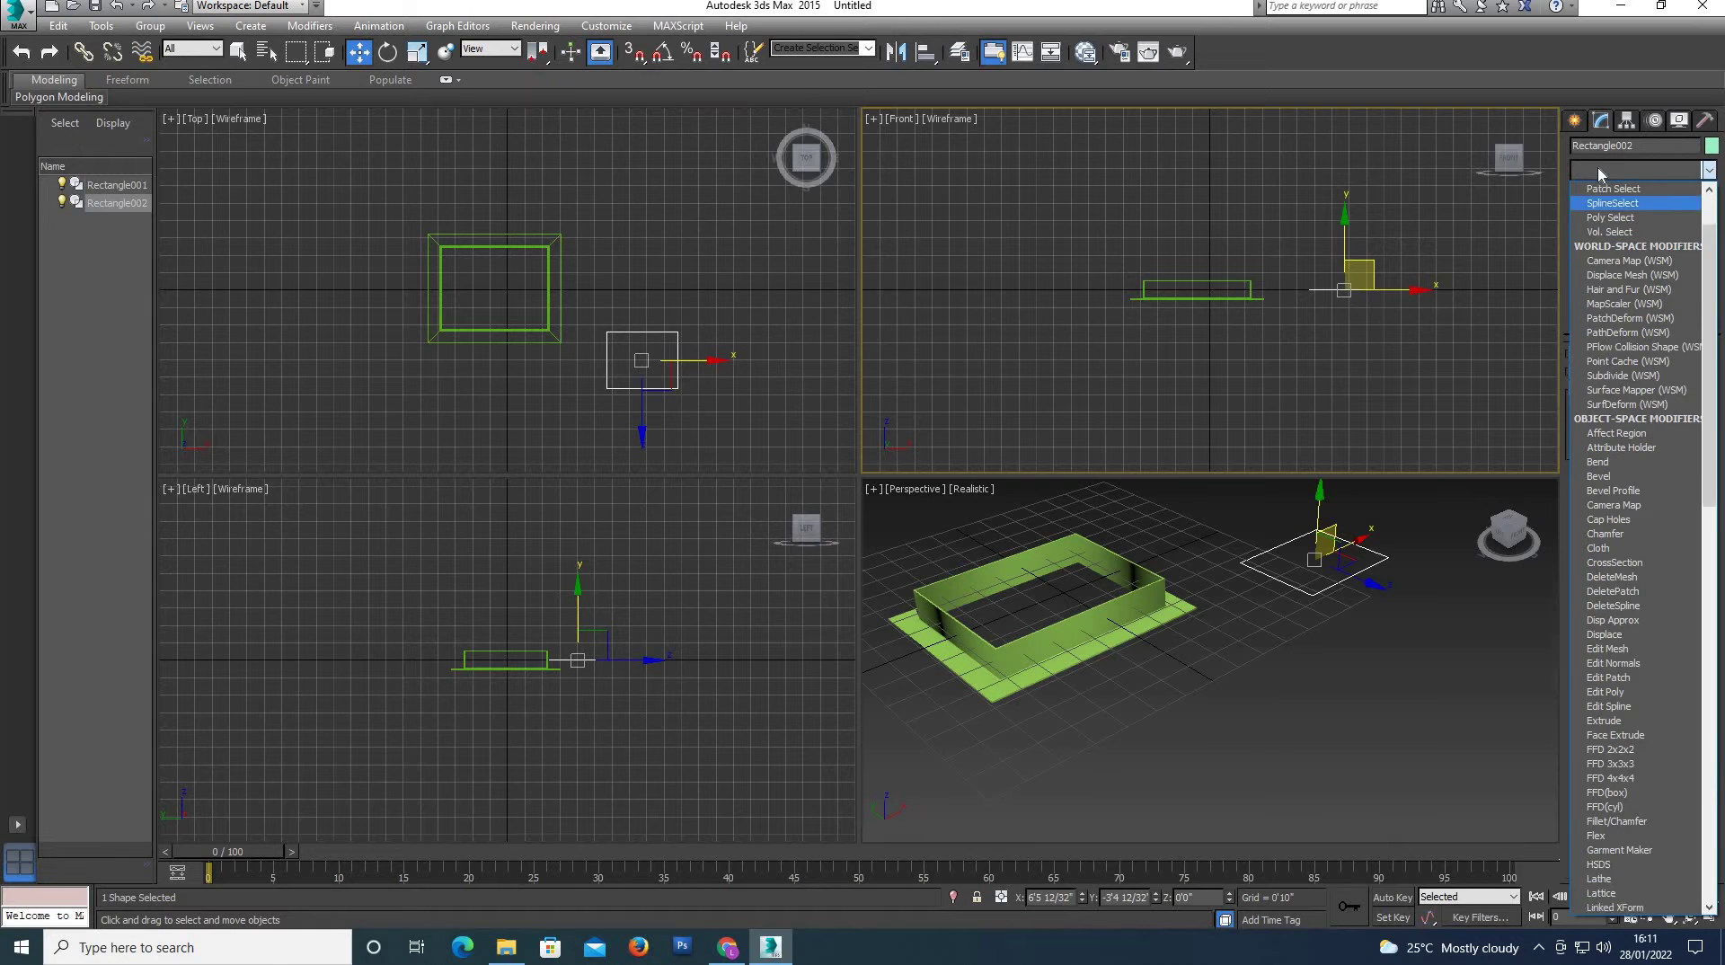
scroll(1597, 169, "down", 15)
Sweep Rectangle002 with the Channel built-in section and increase the channel's length.
left_click(1615, 608)
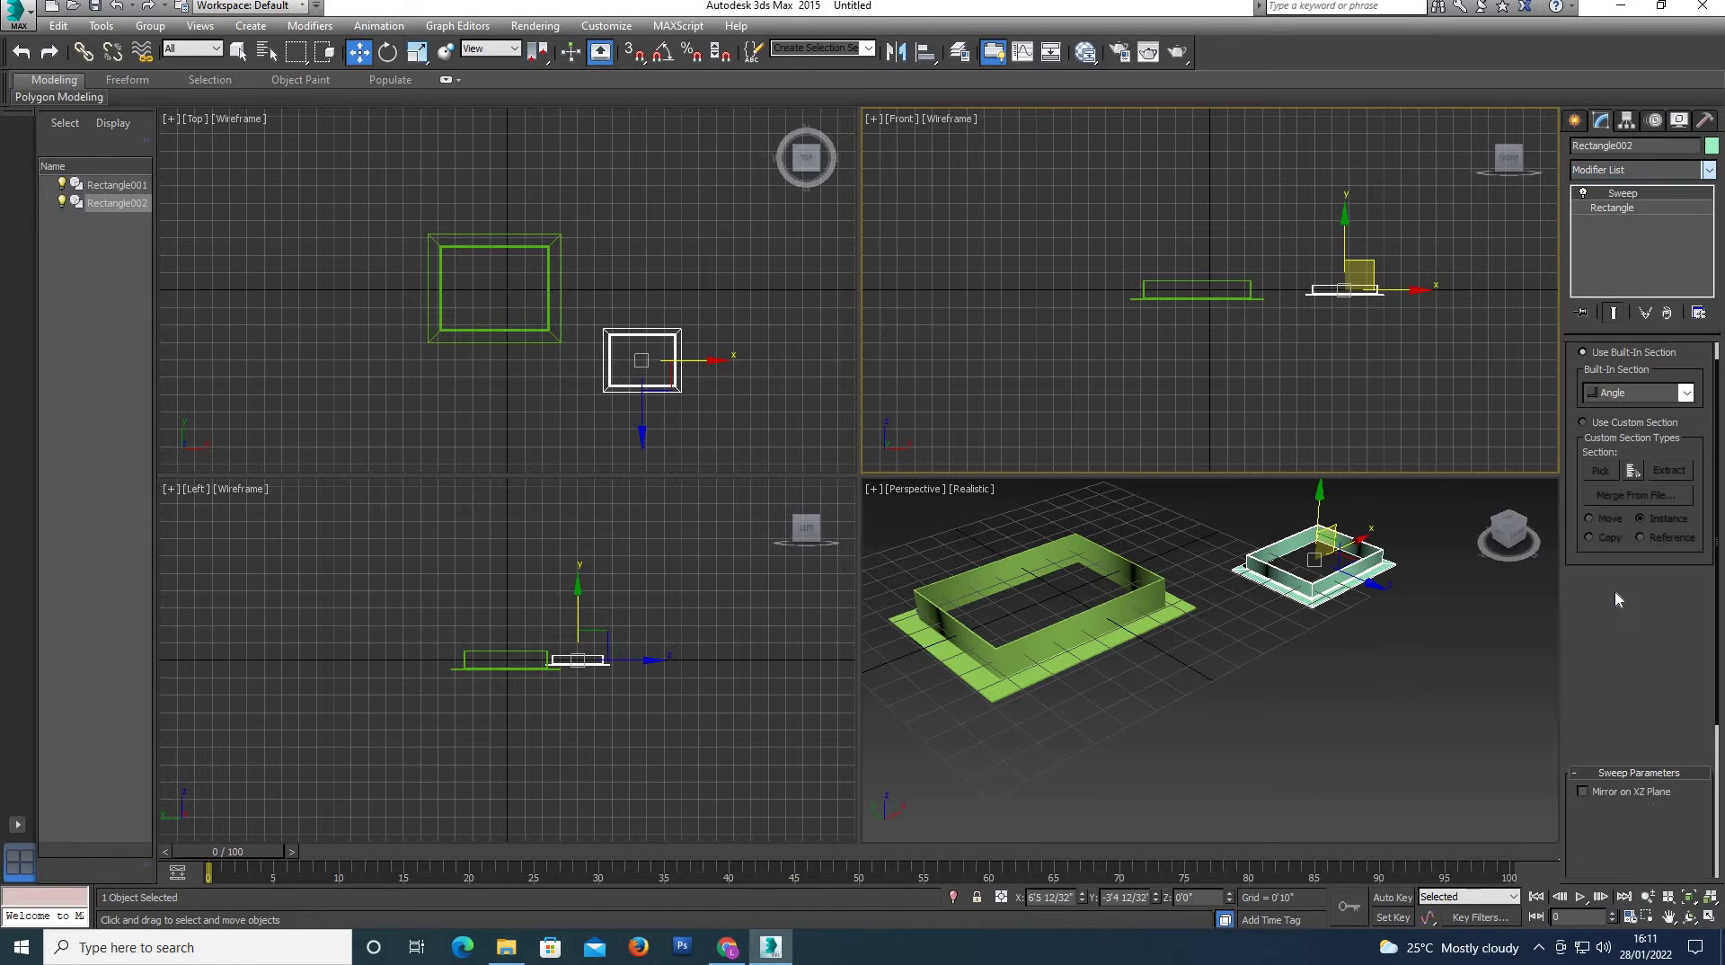
left_click(1686, 394)
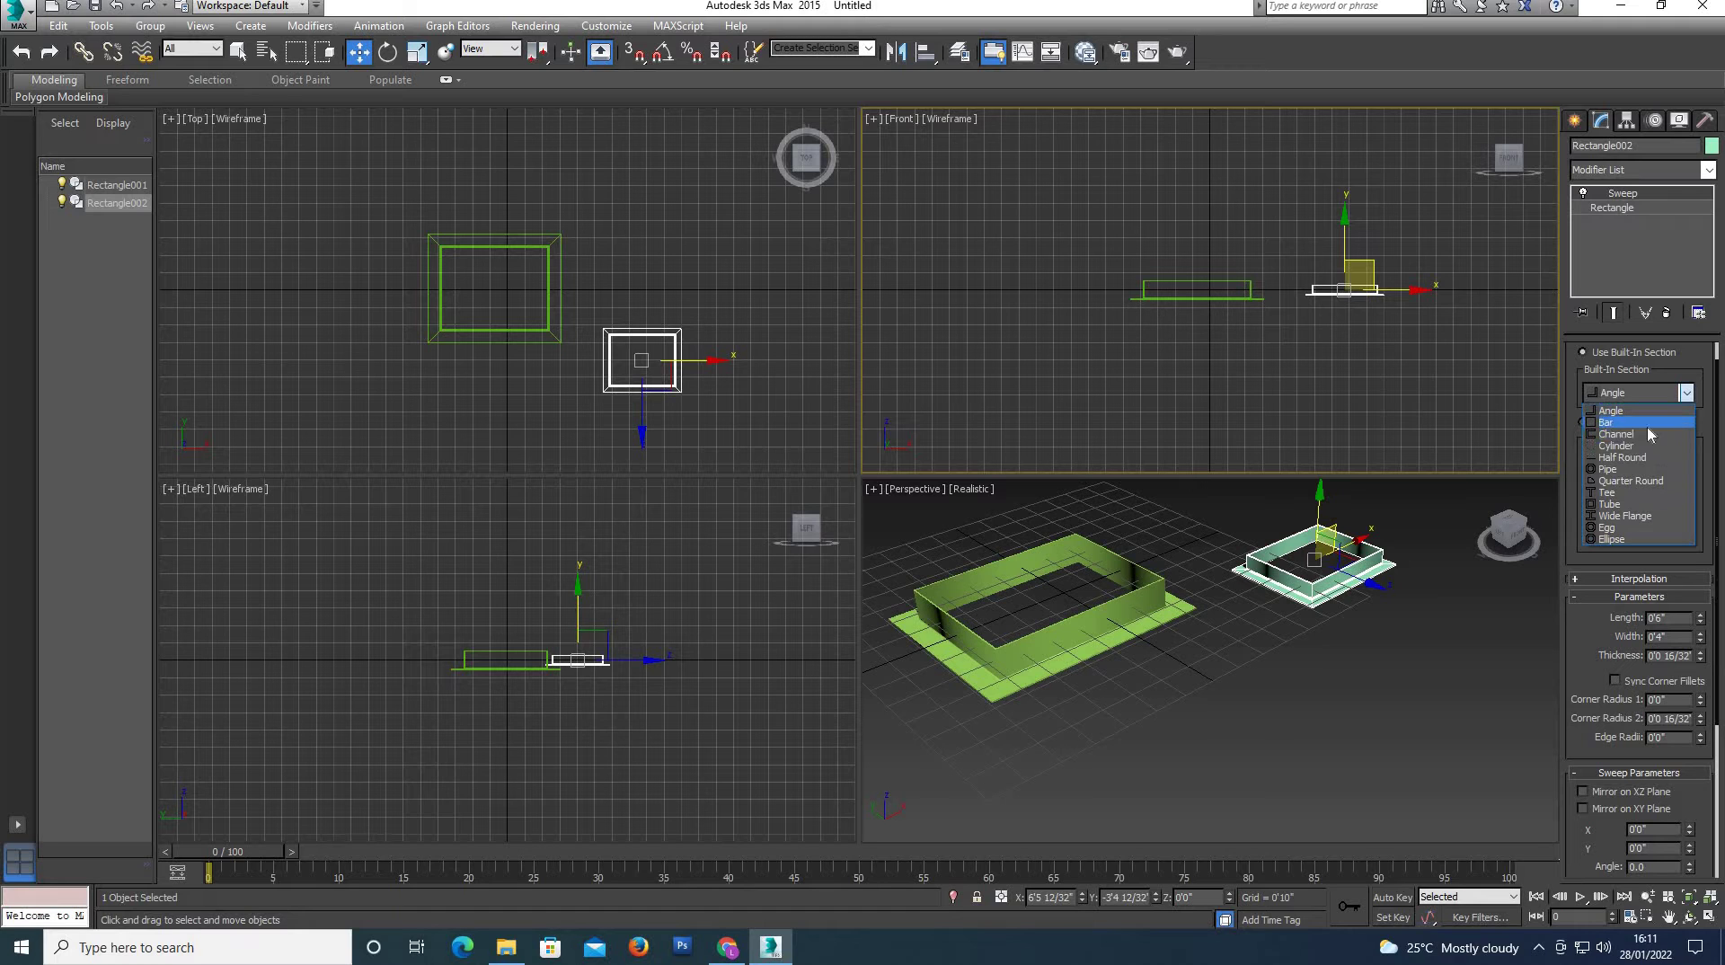
left_click(1628, 437)
left_click(1367, 656)
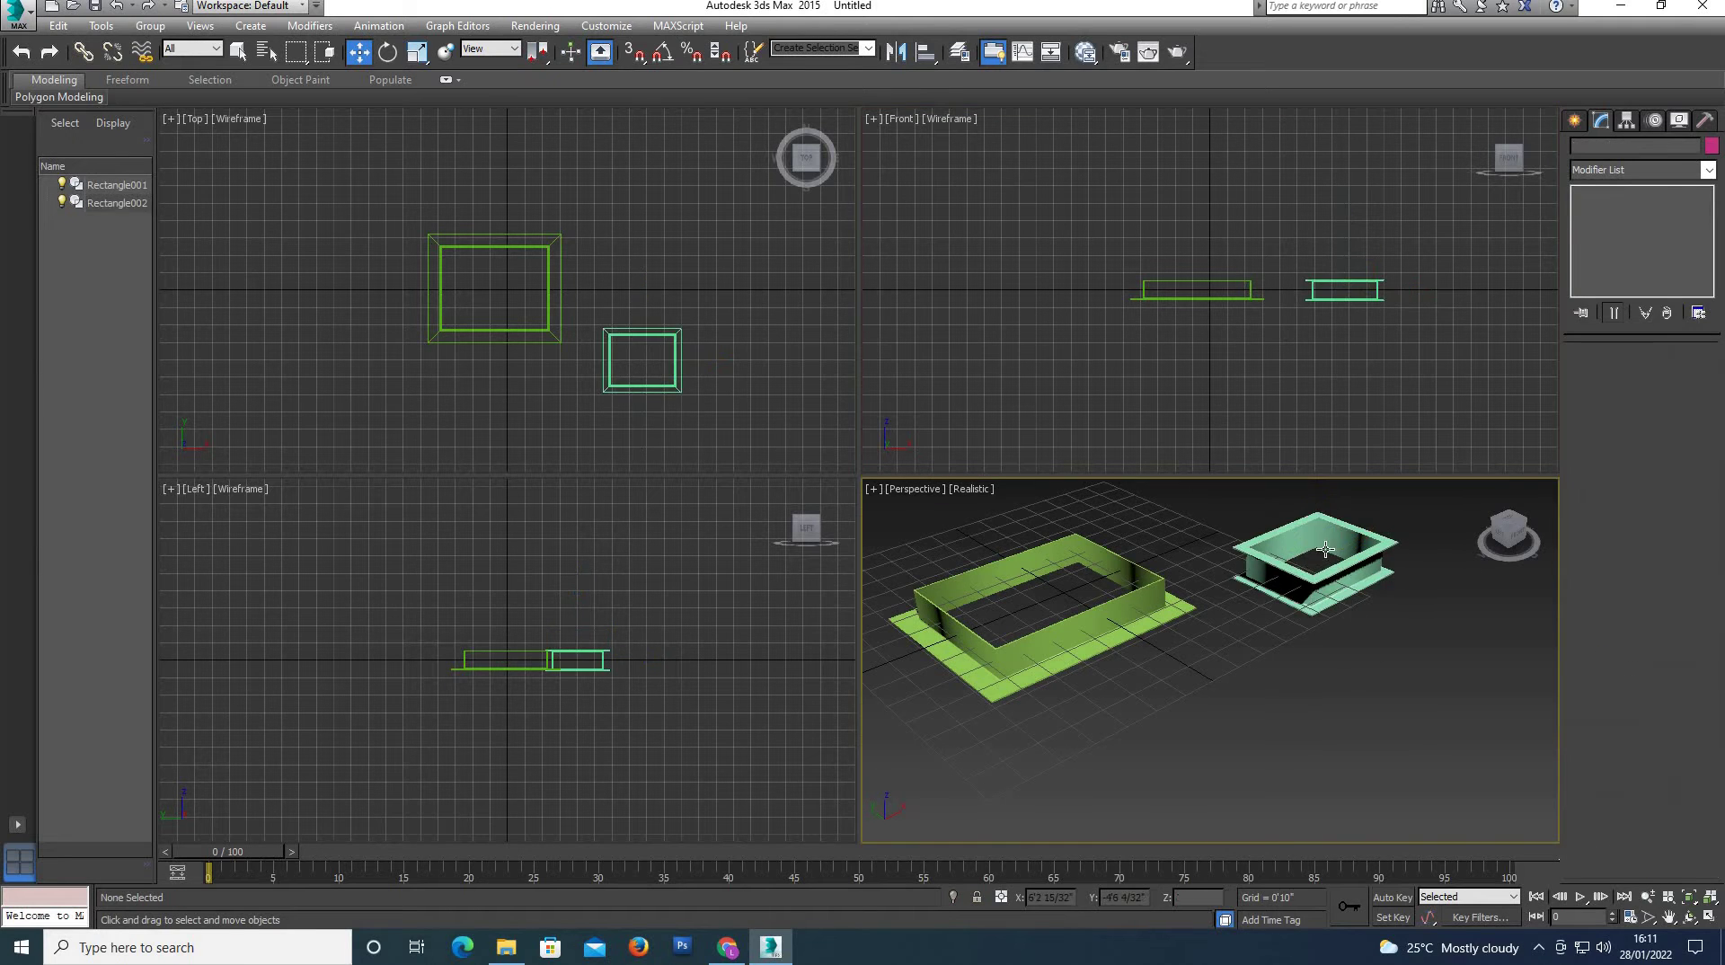
scroll(1337, 589, "up", 5)
left_click(1362, 628)
scroll(1339, 633, "down", 3)
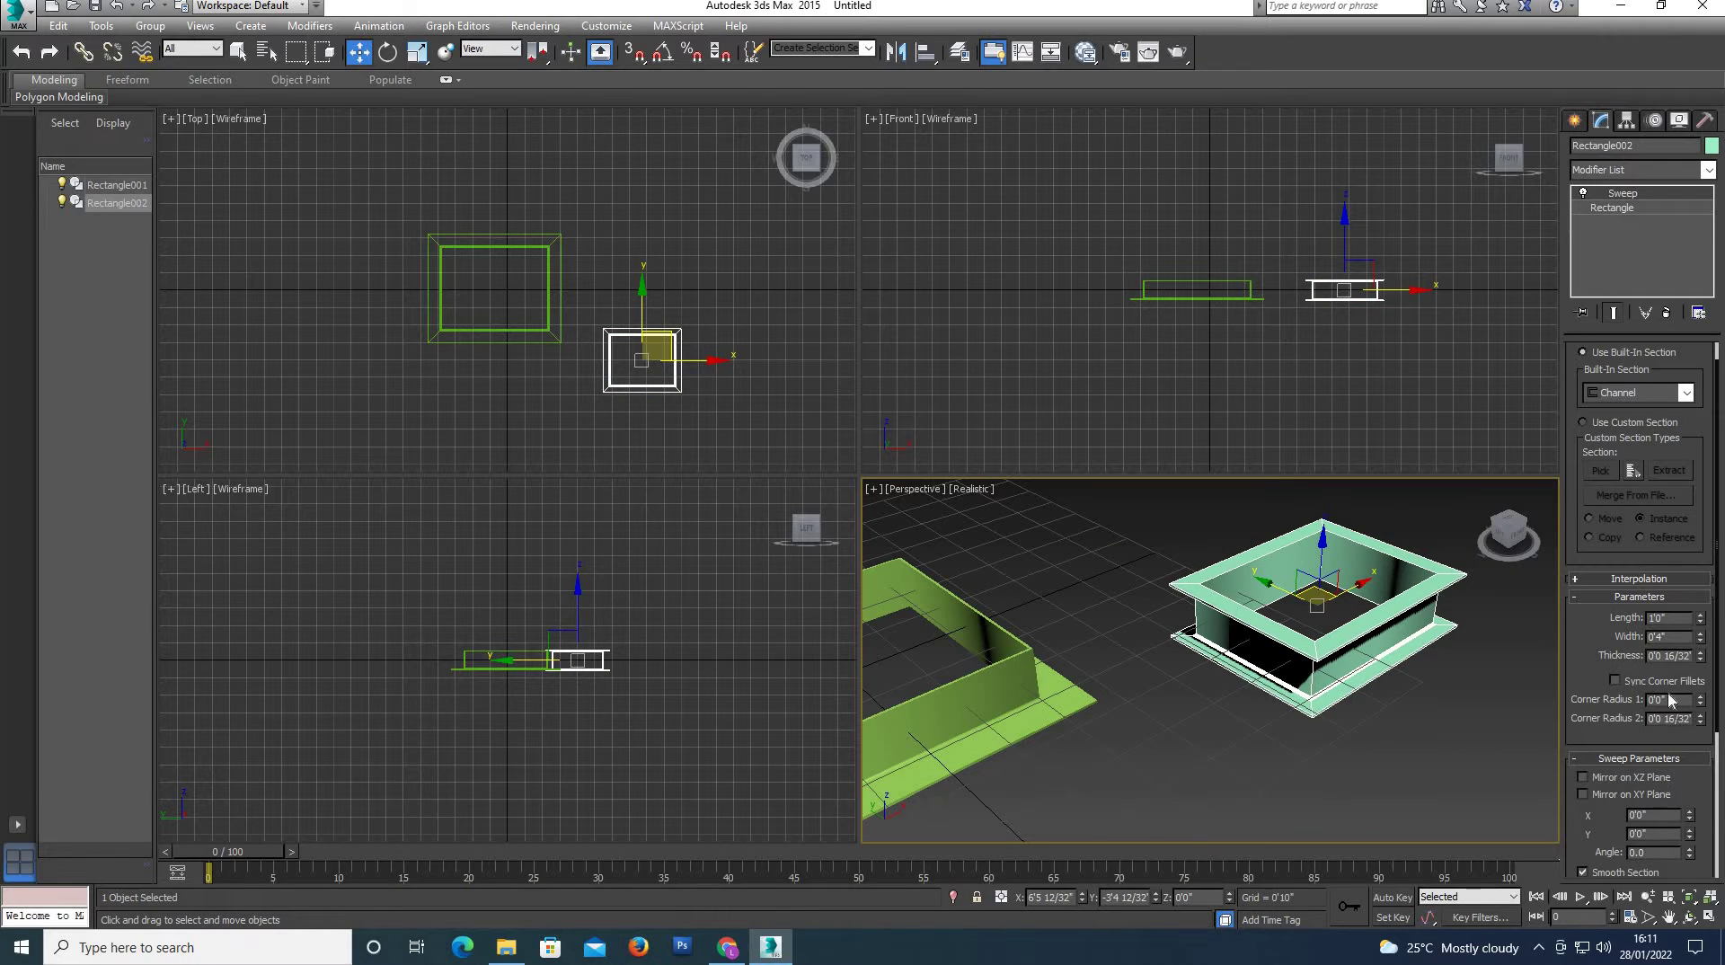
mouse_move(1699, 618)
left_mouse_down()
mouse_move(1700, 593)
mouse_move(1701, 629)
left_mouse_up()
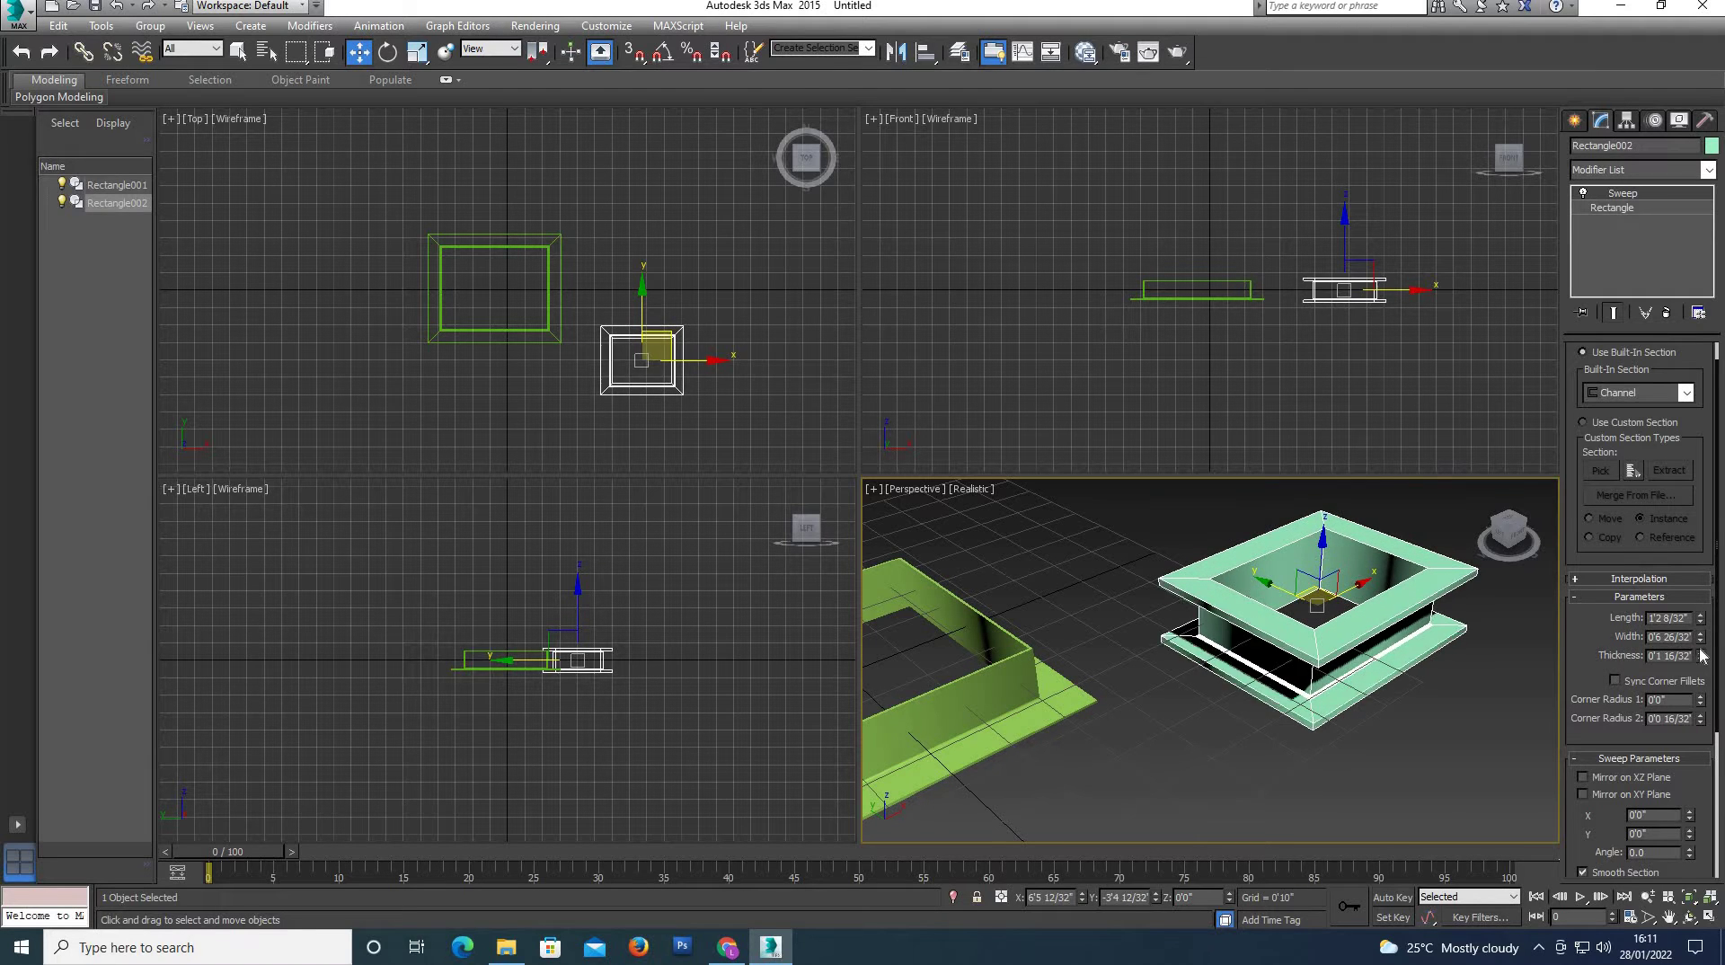
Raise the channel's Corner Radius 1 to 0'0 29/32", leaving Sync Corner Fillets unchecked.
left_click(1616, 681)
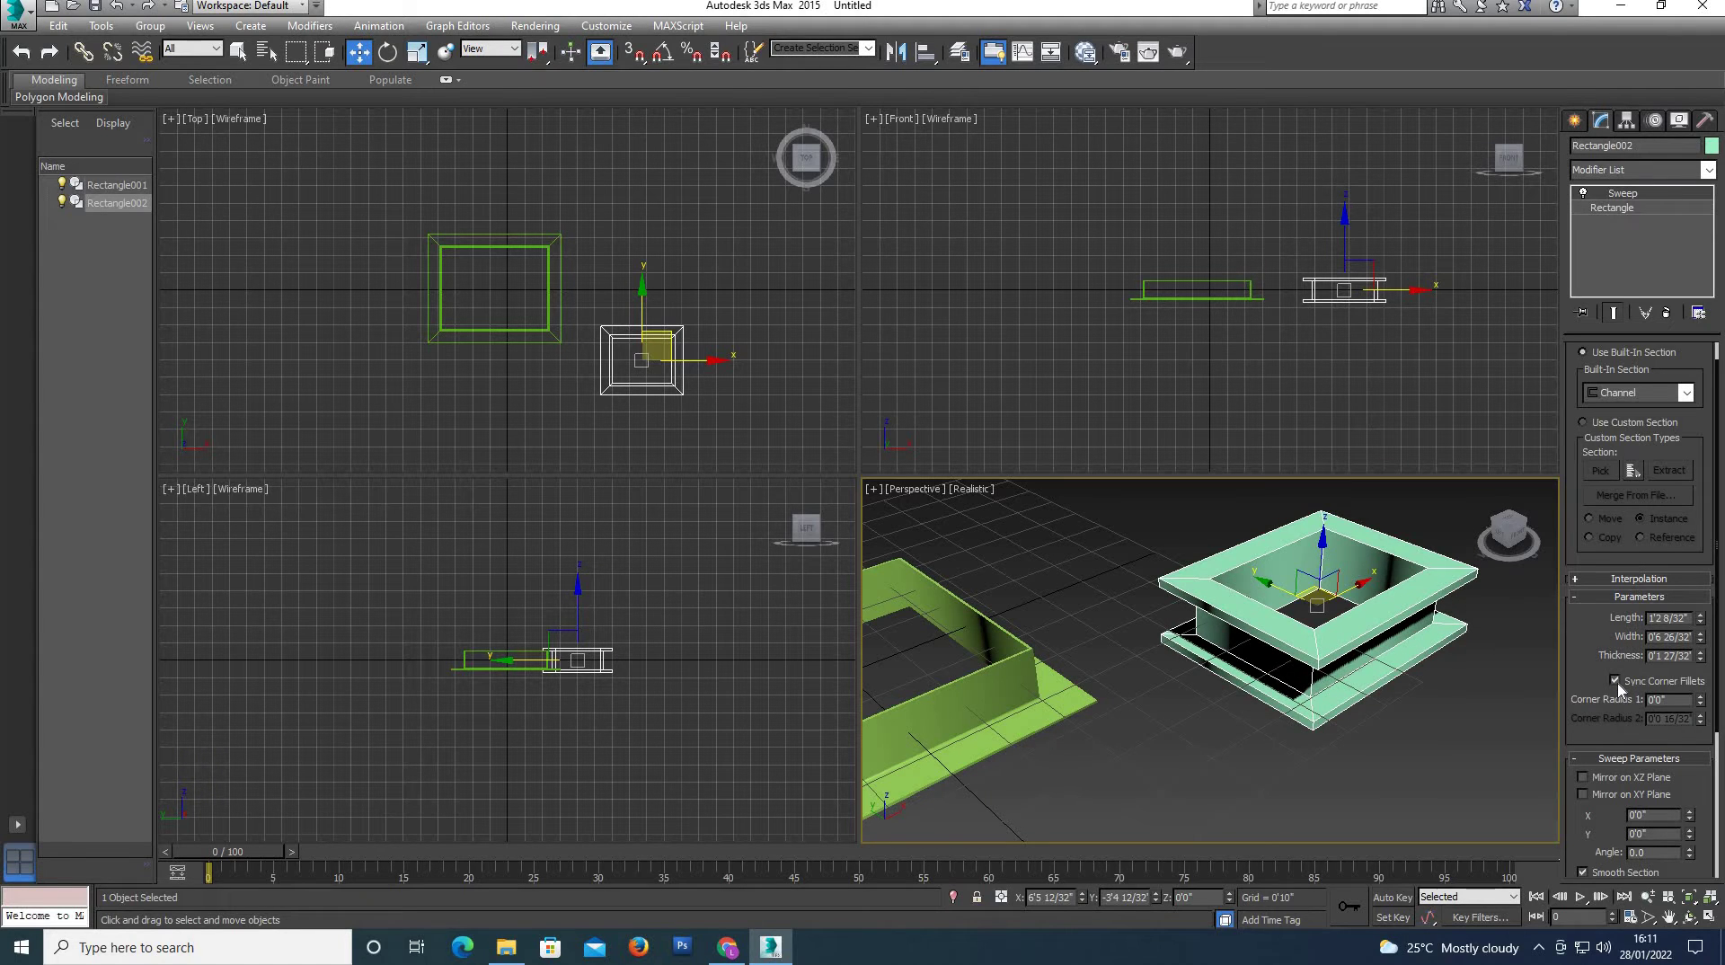
left_click(1616, 681)
scroll(1432, 623, "up", 5)
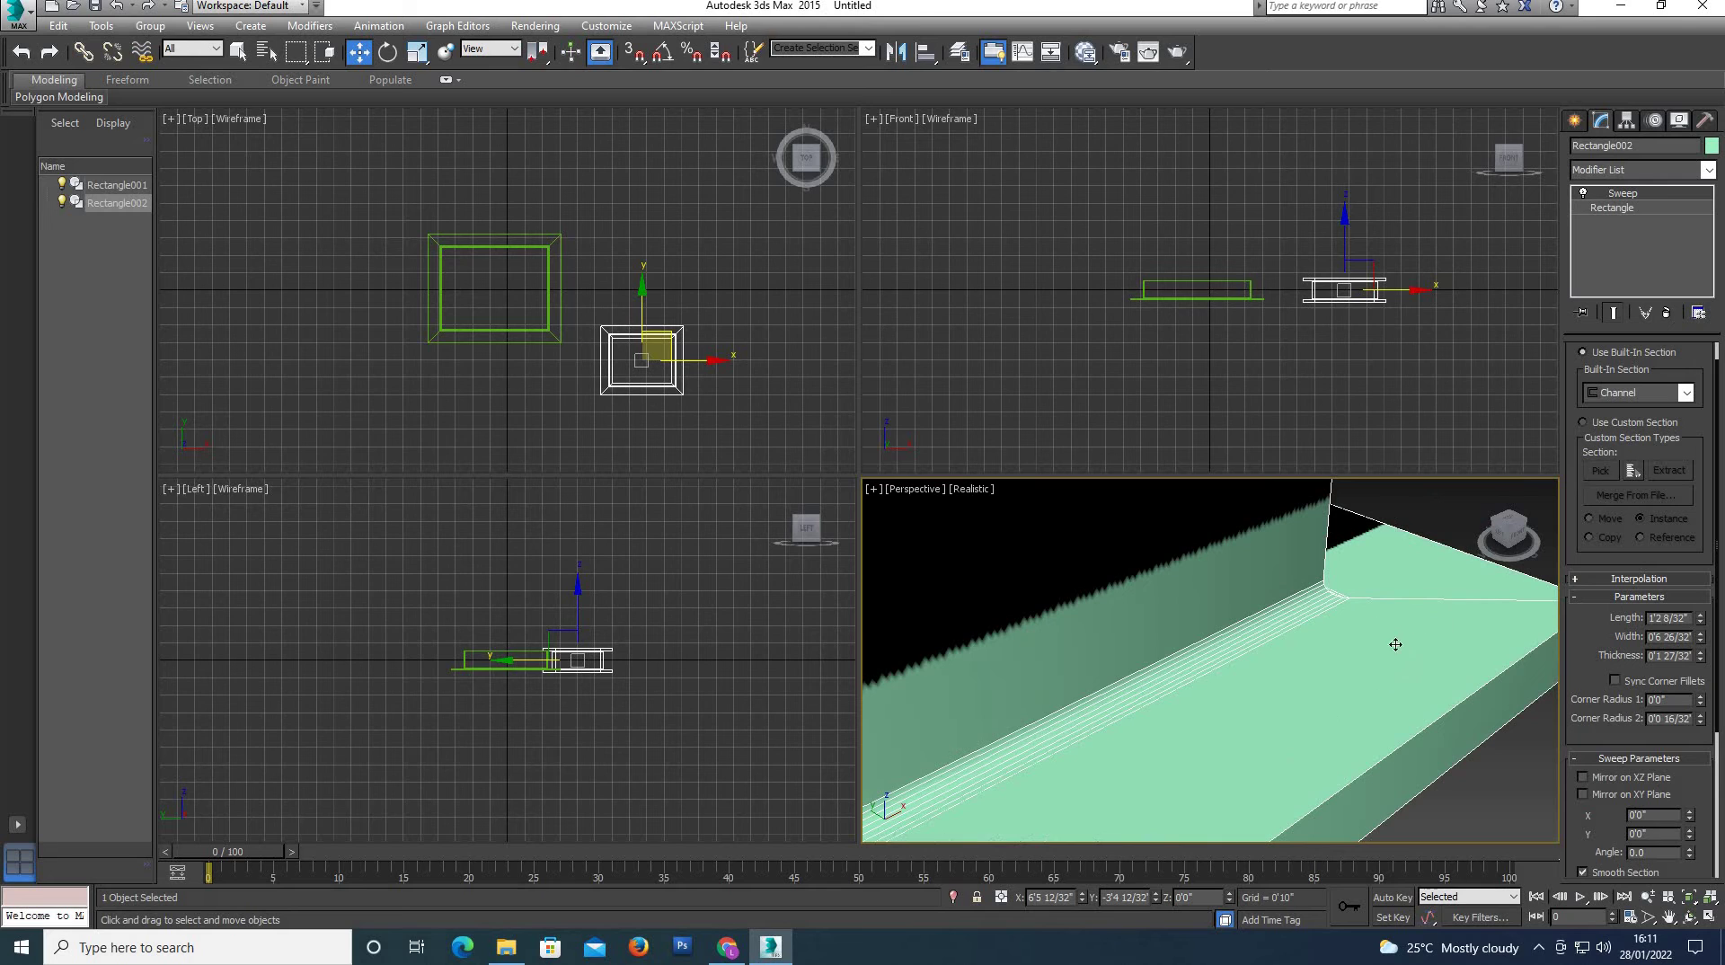
left_click(1616, 681)
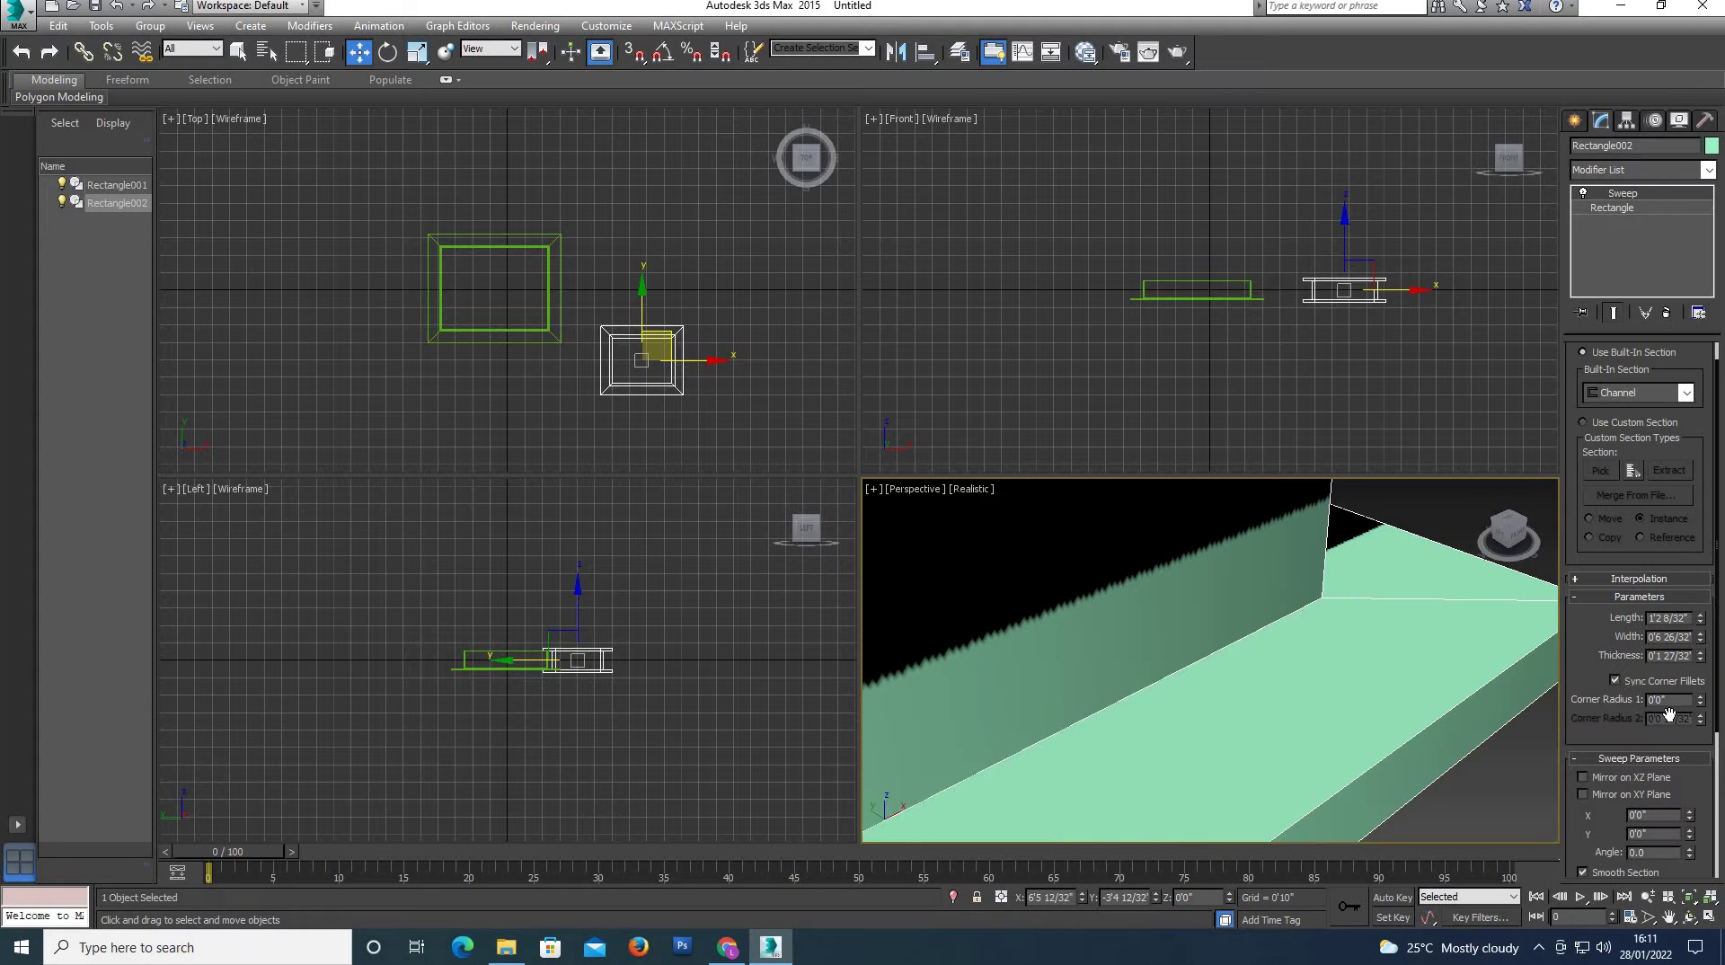
left_click(1616, 681)
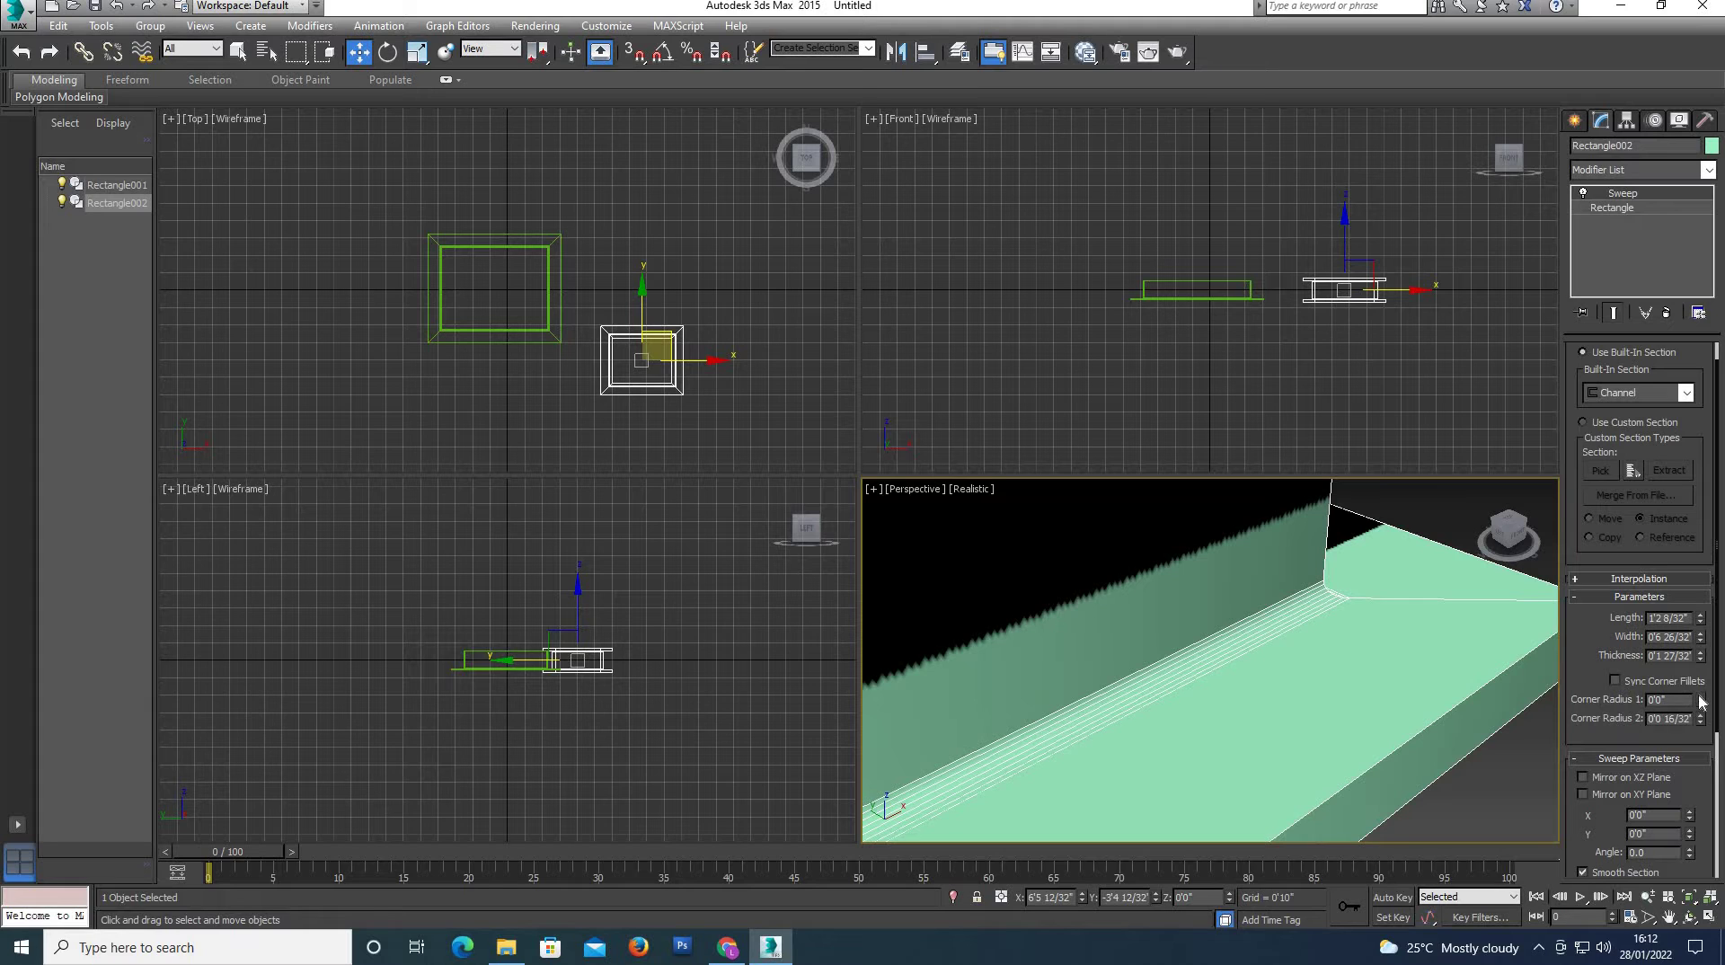
left_click_drag(1701, 700, 1700, 665)
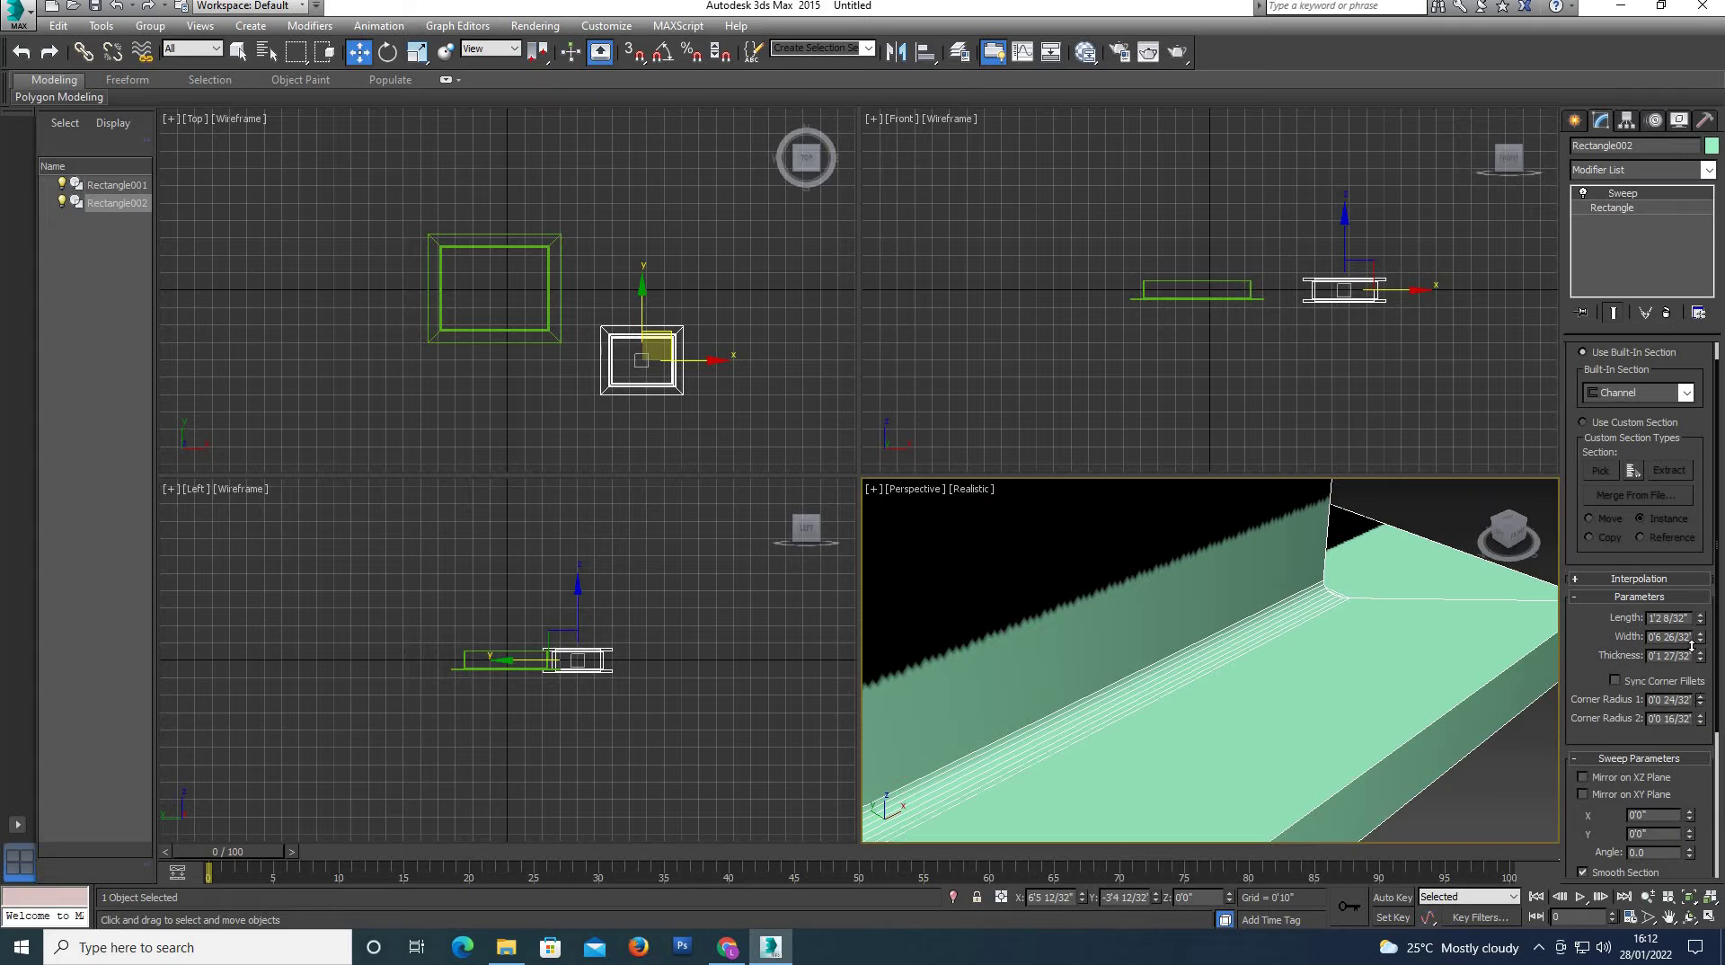
left_click(1616, 681)
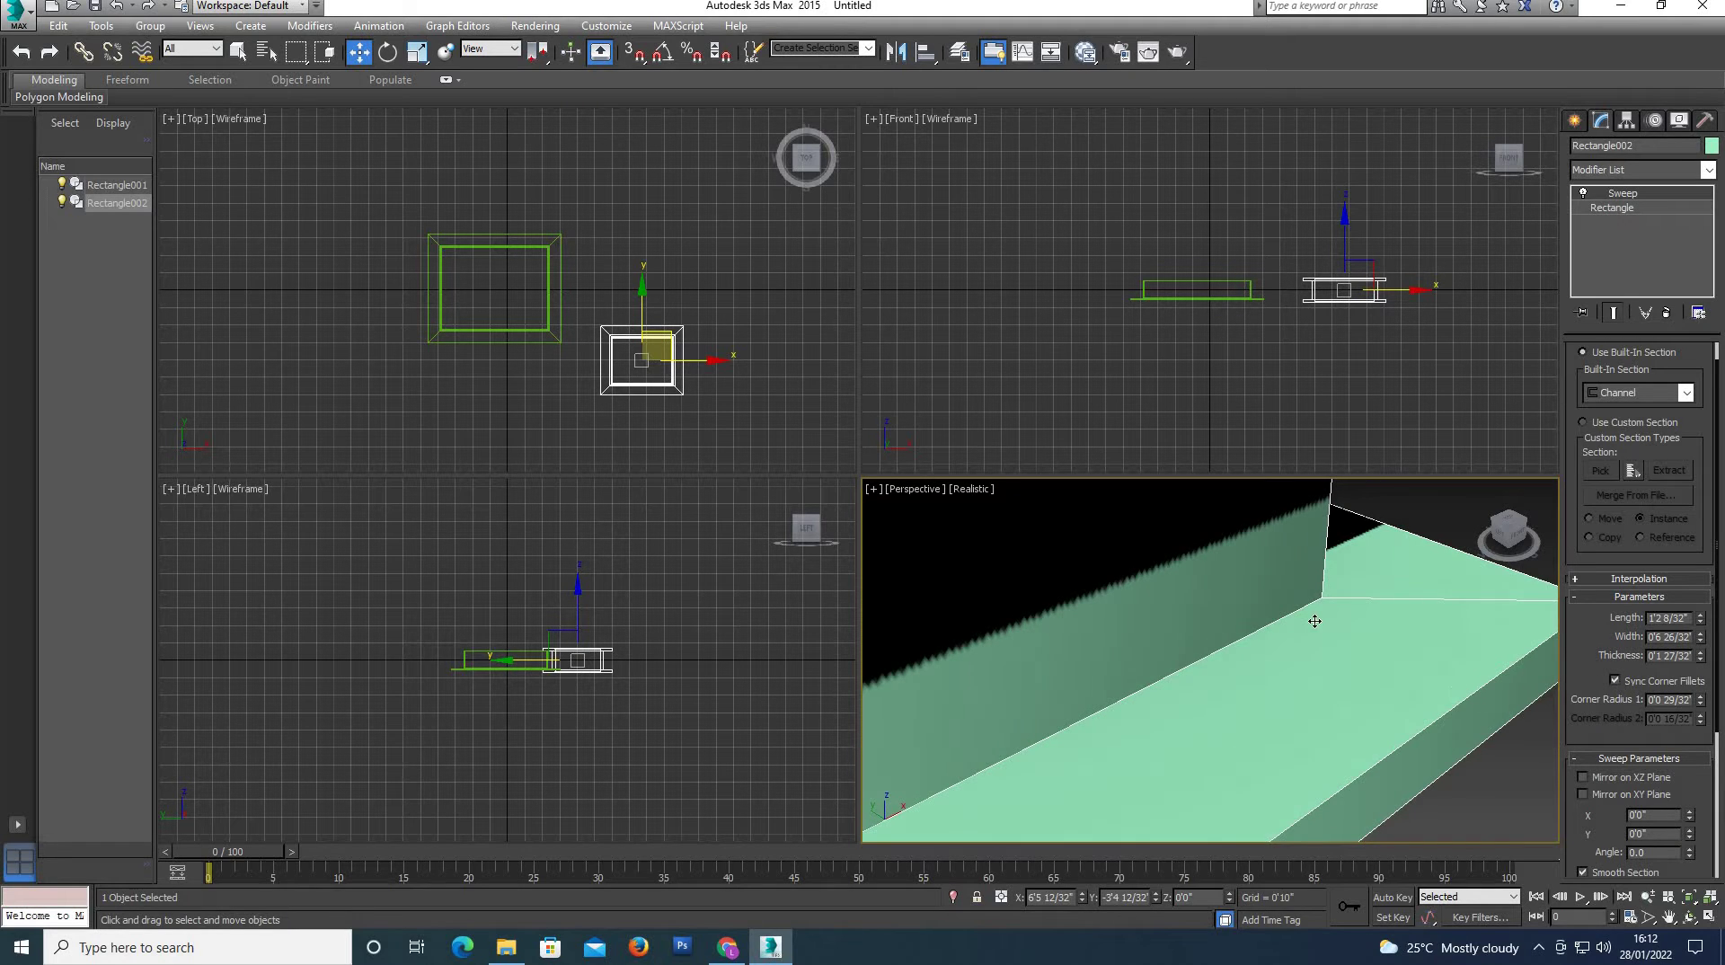
left_click(1615, 681)
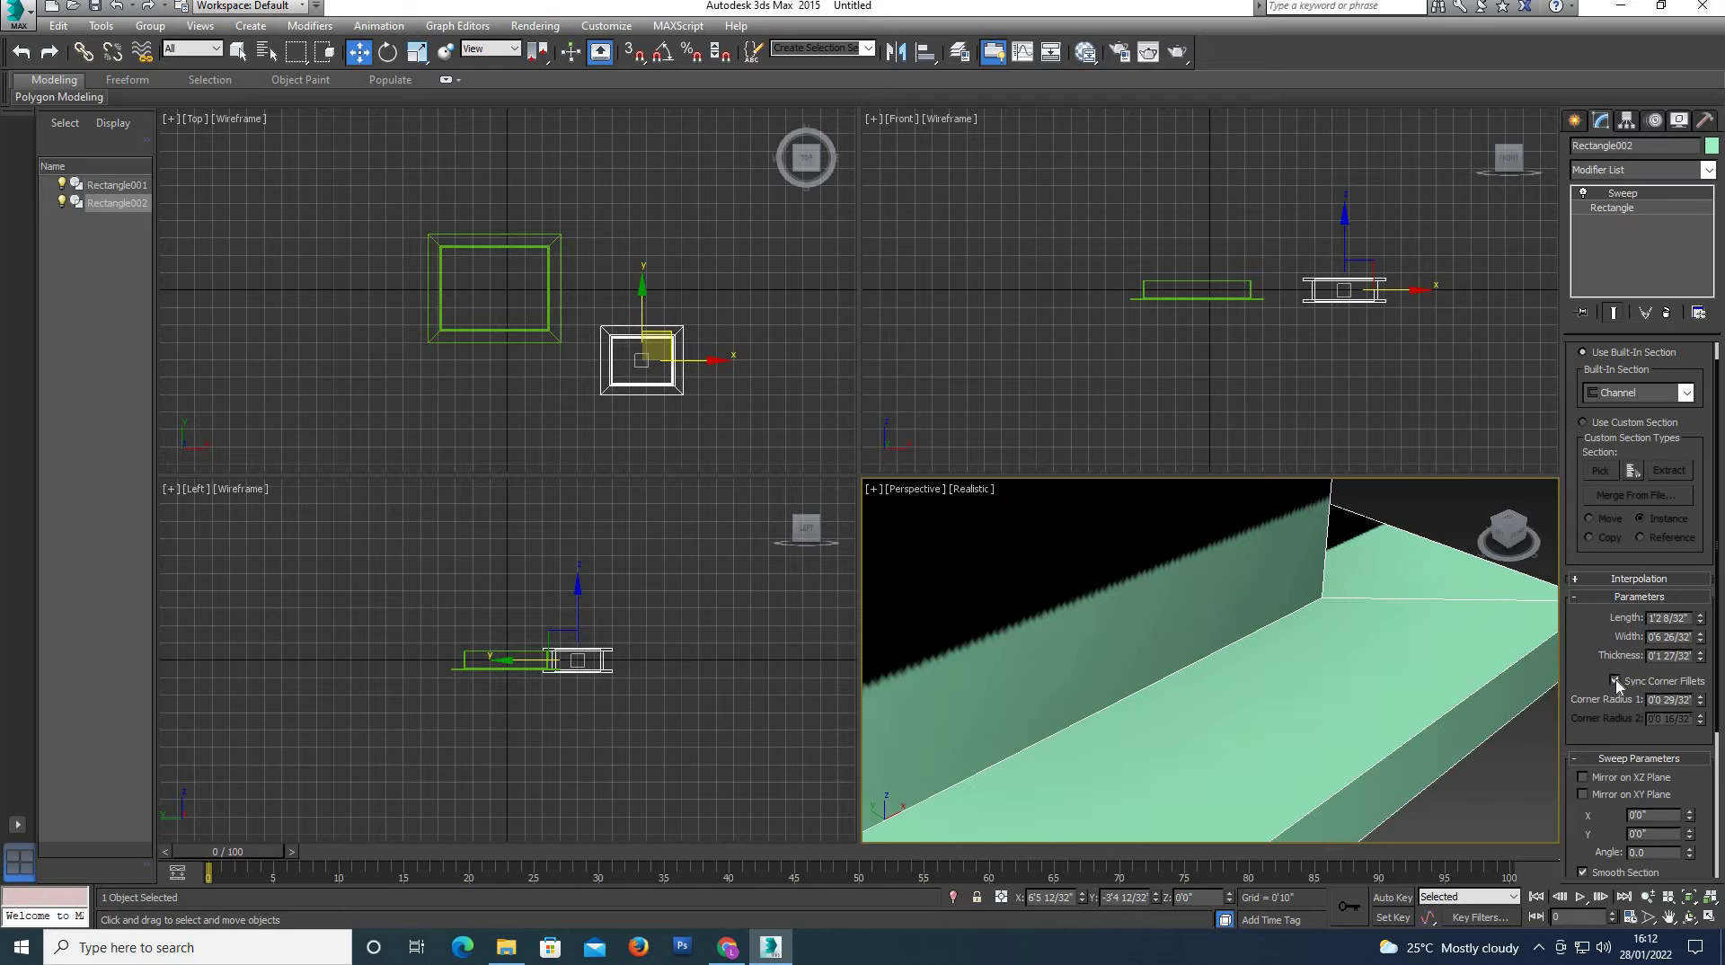
left_click(1616, 681)
middle_click_drag(1441, 656, 1297, 651, "alt")
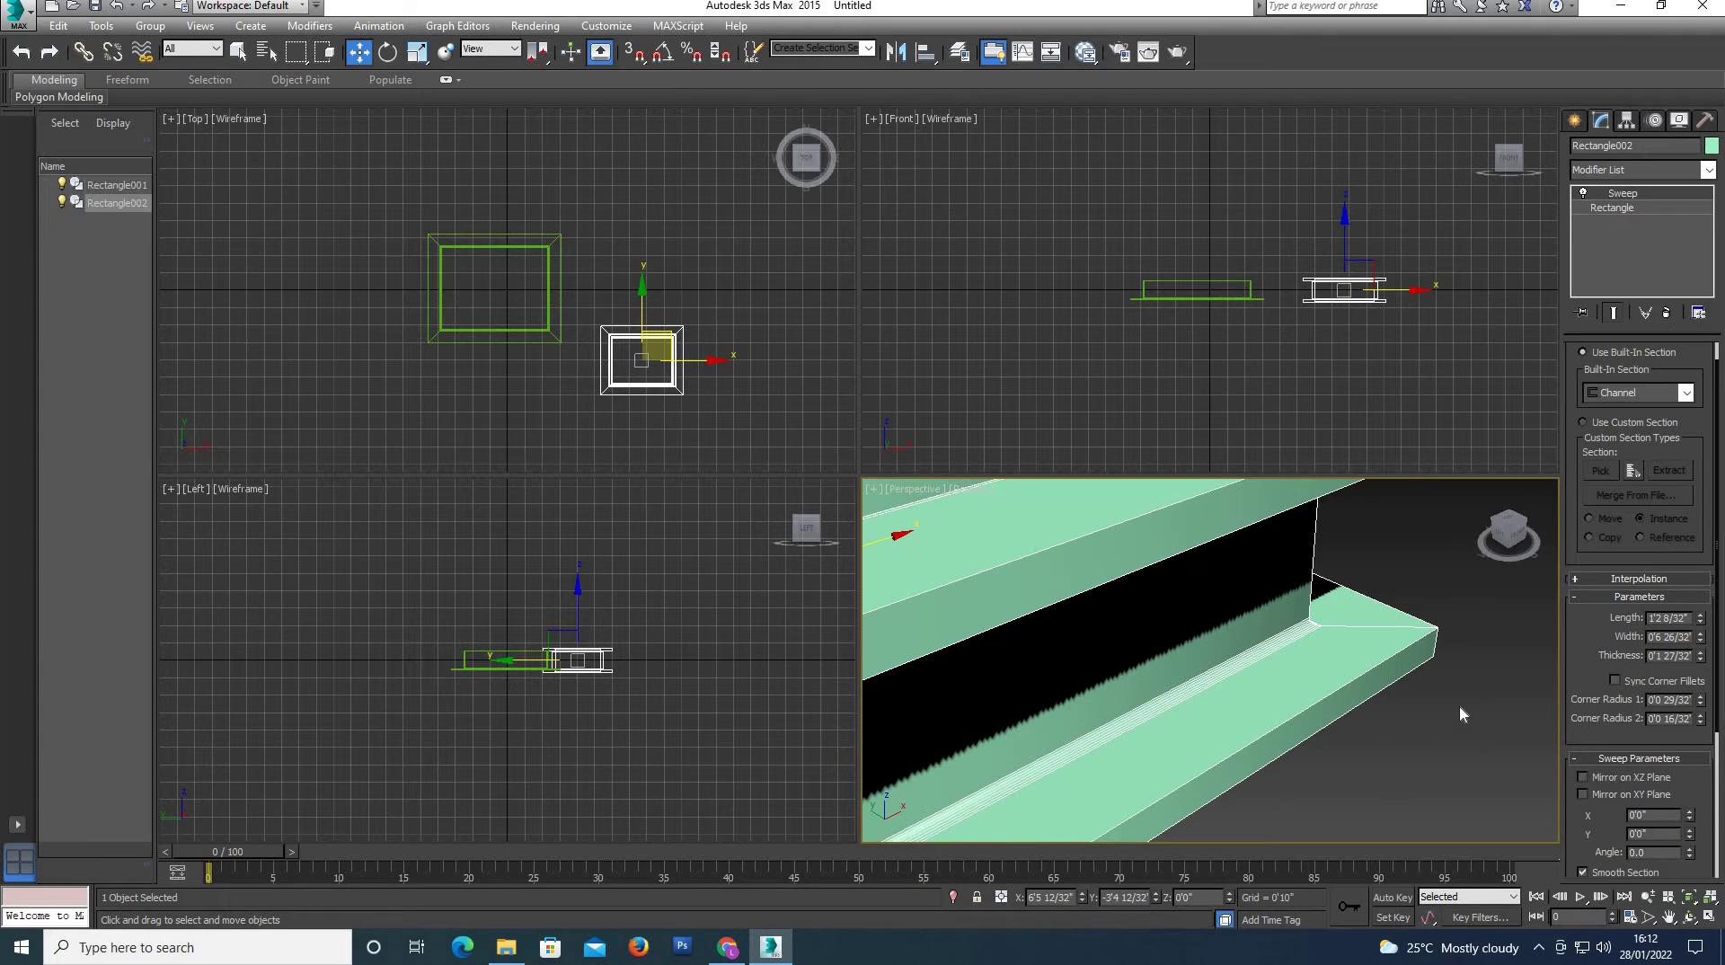
scroll(1431, 692, "down", 5)
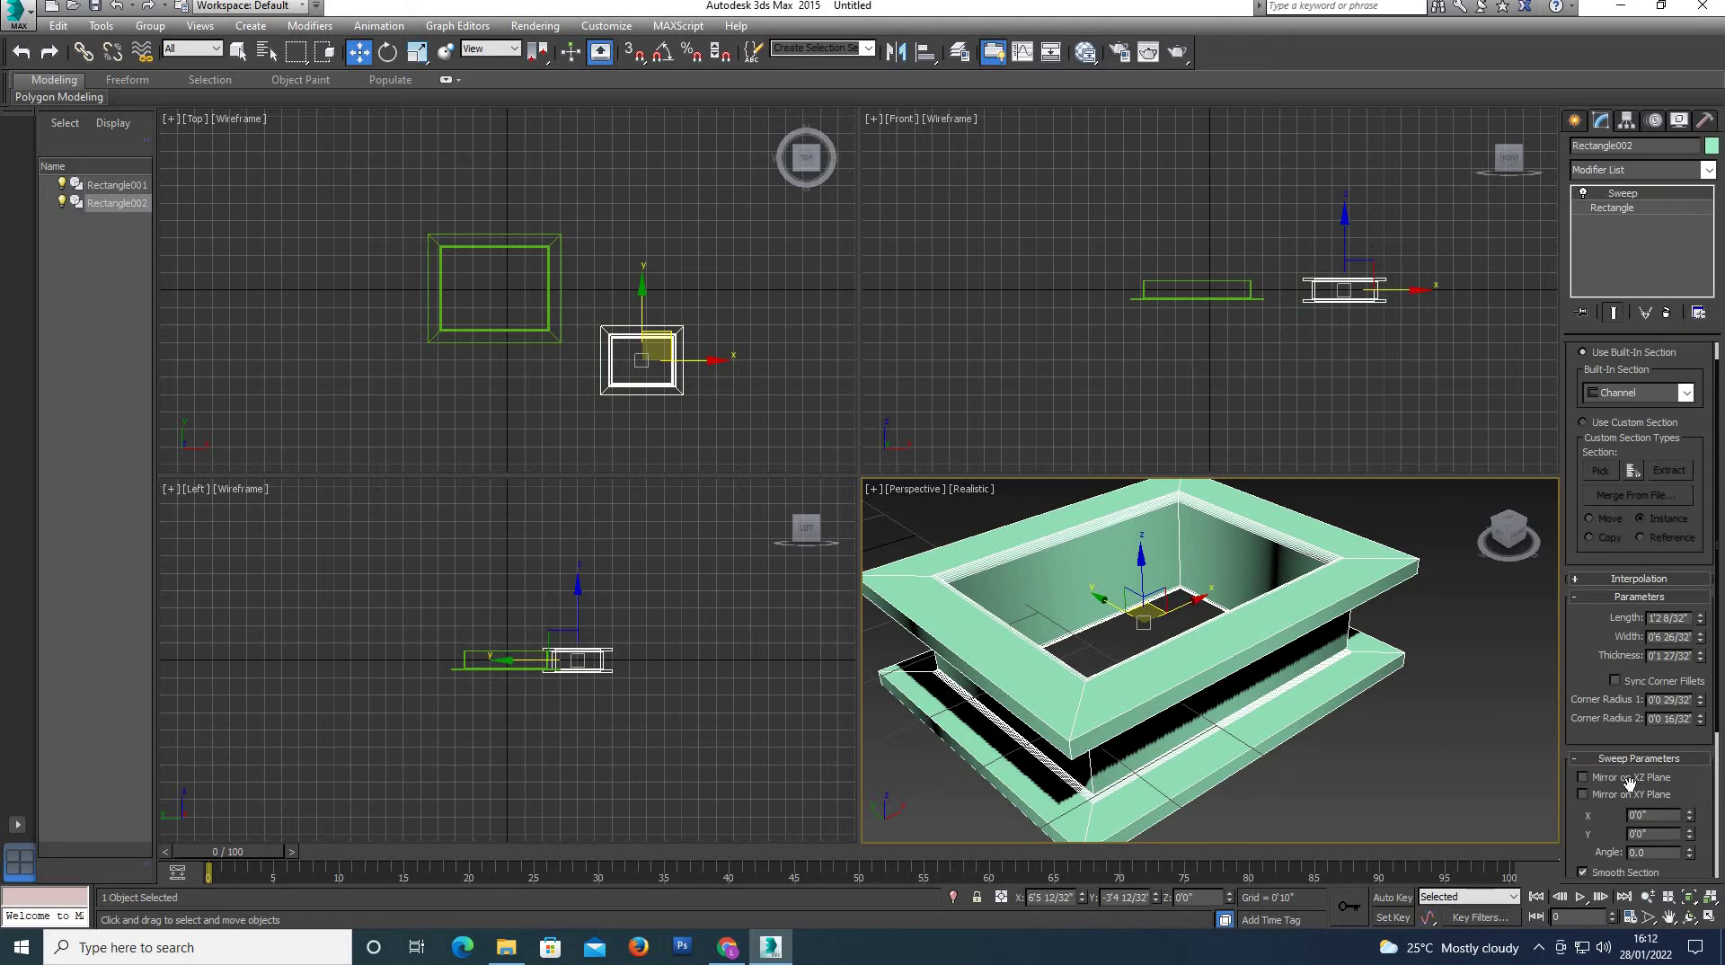
Try XZ and XY plane mirroring, nudge the channel frame right, and leave both mirrors off.
left_click_drag(1698, 775, 1677, 683)
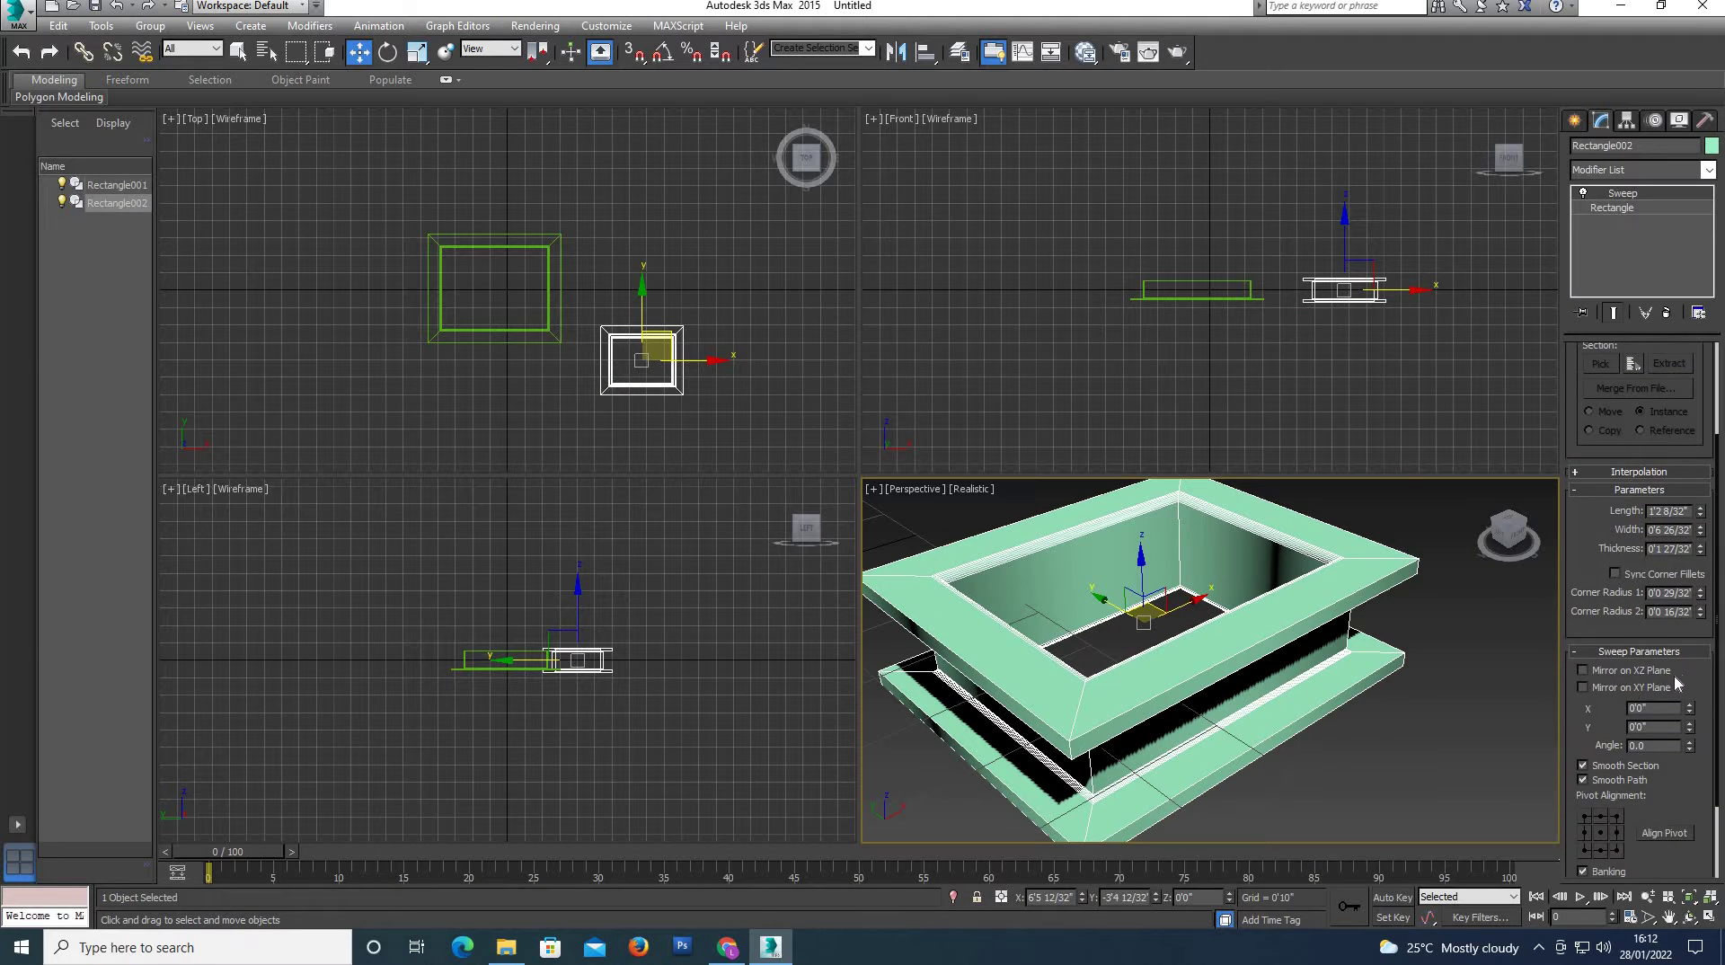
scroll(1645, 718, "down", 3)
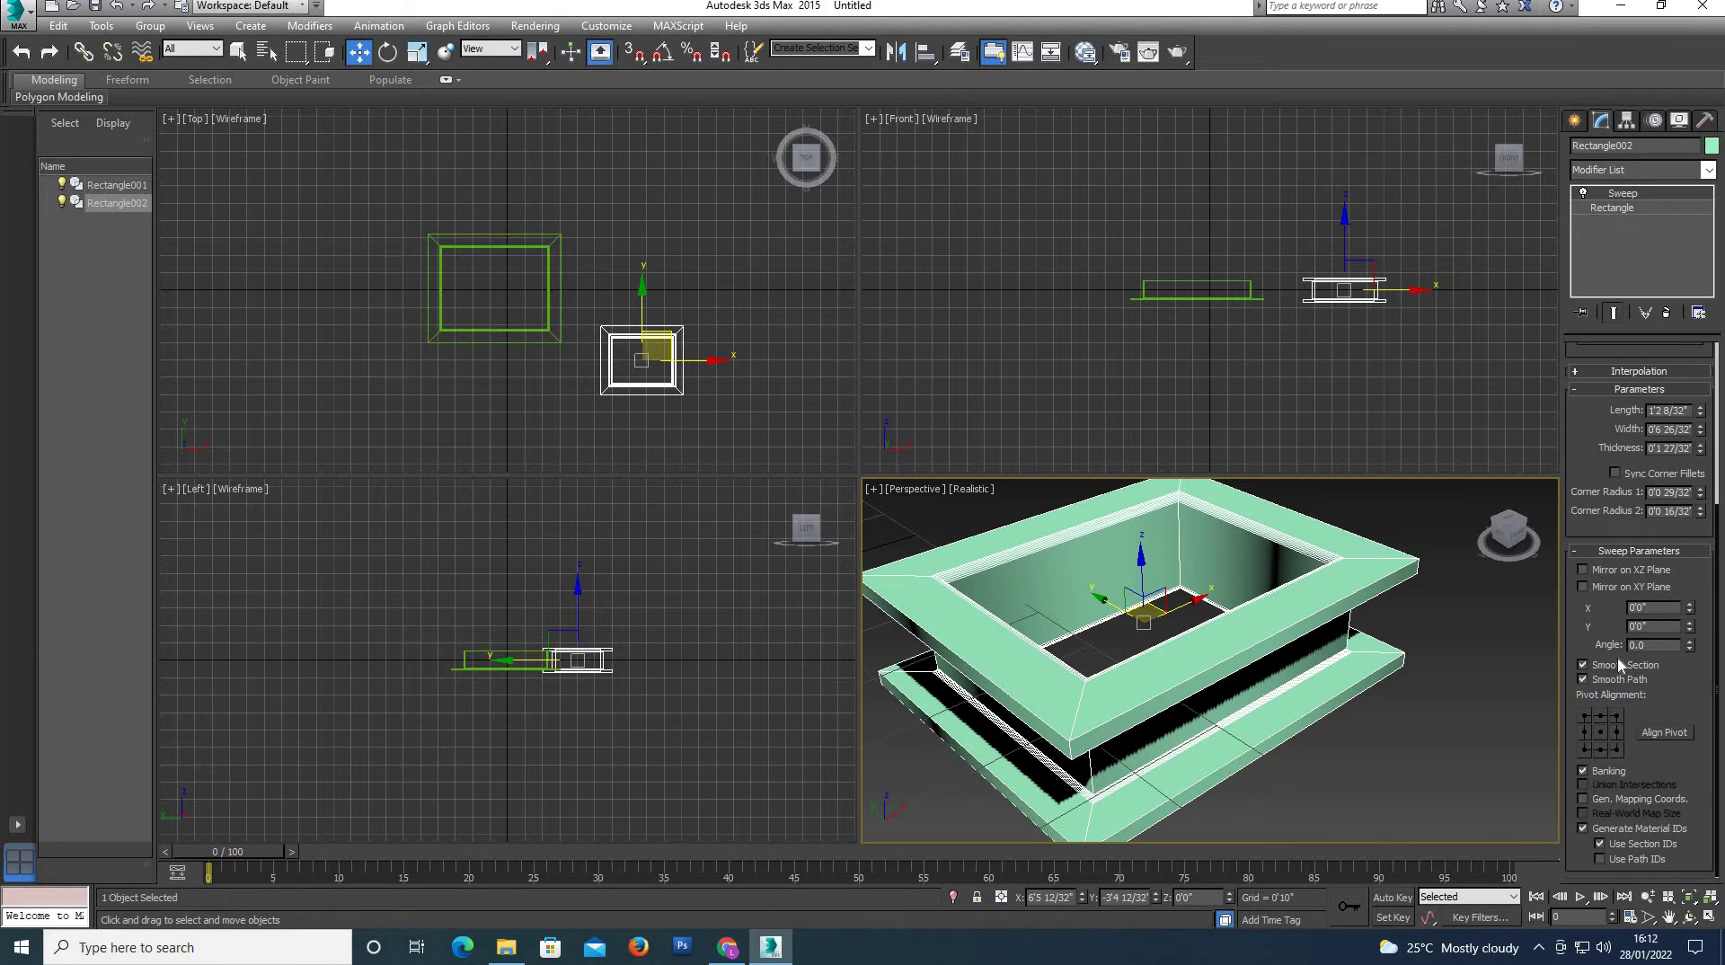
left_click(1583, 570)
left_click(1583, 570)
left_click(1584, 587)
left_click(1583, 586)
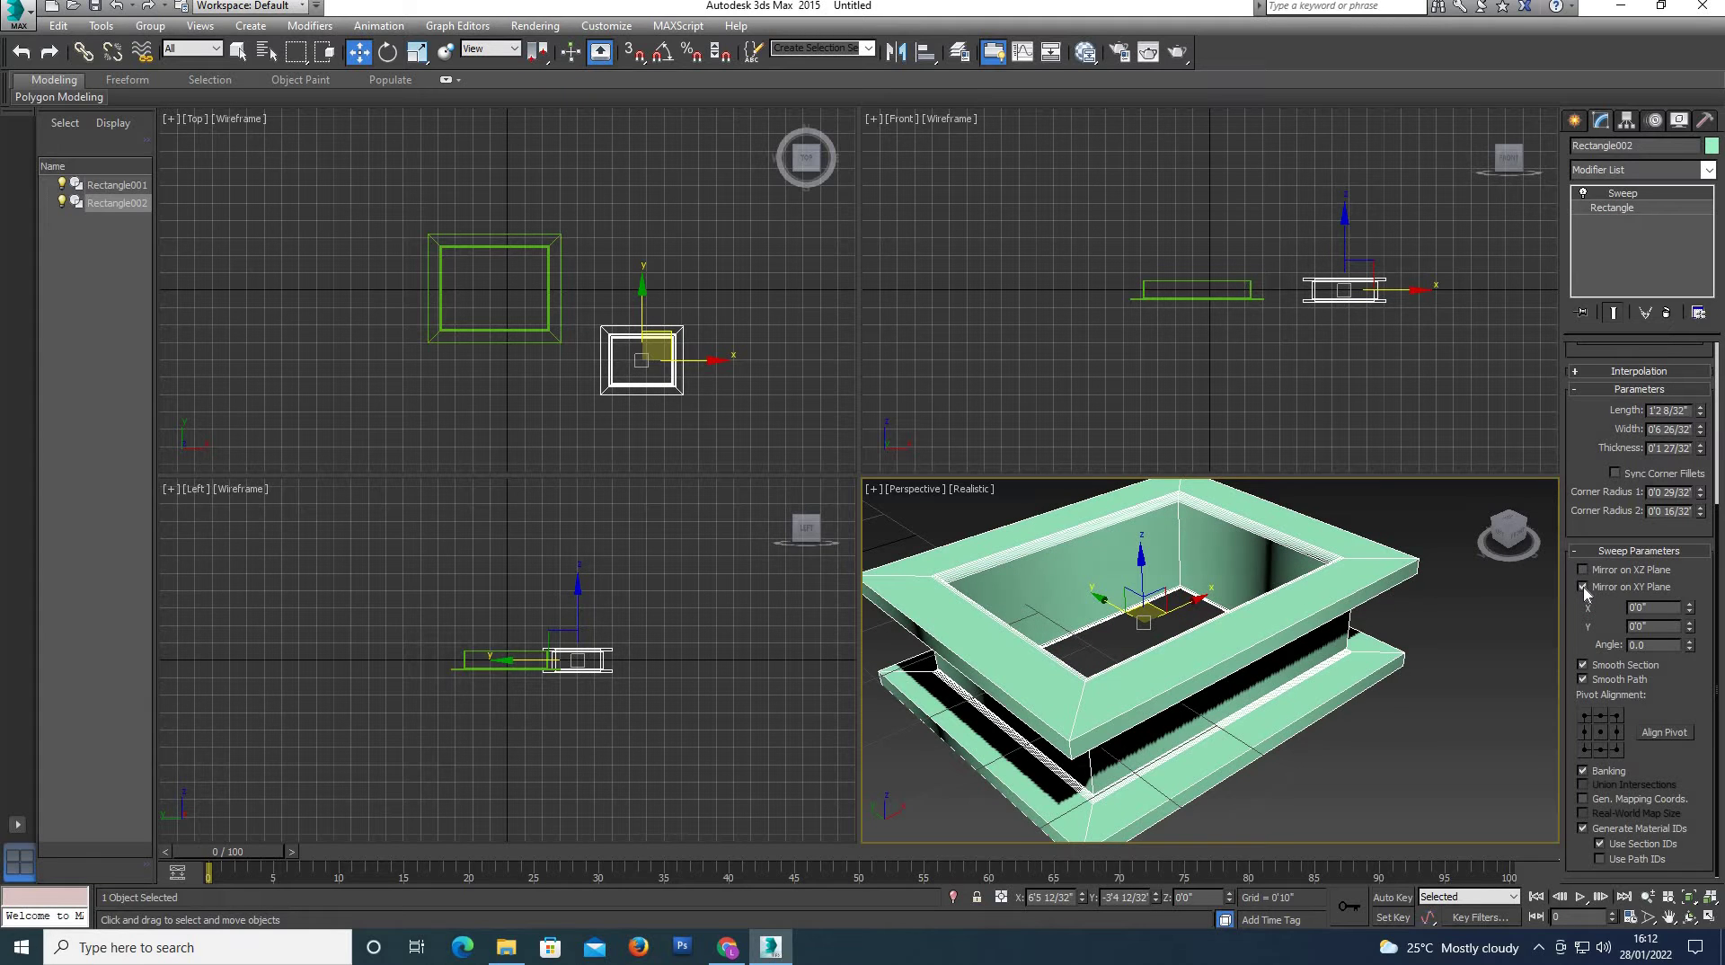
left_click(1582, 570)
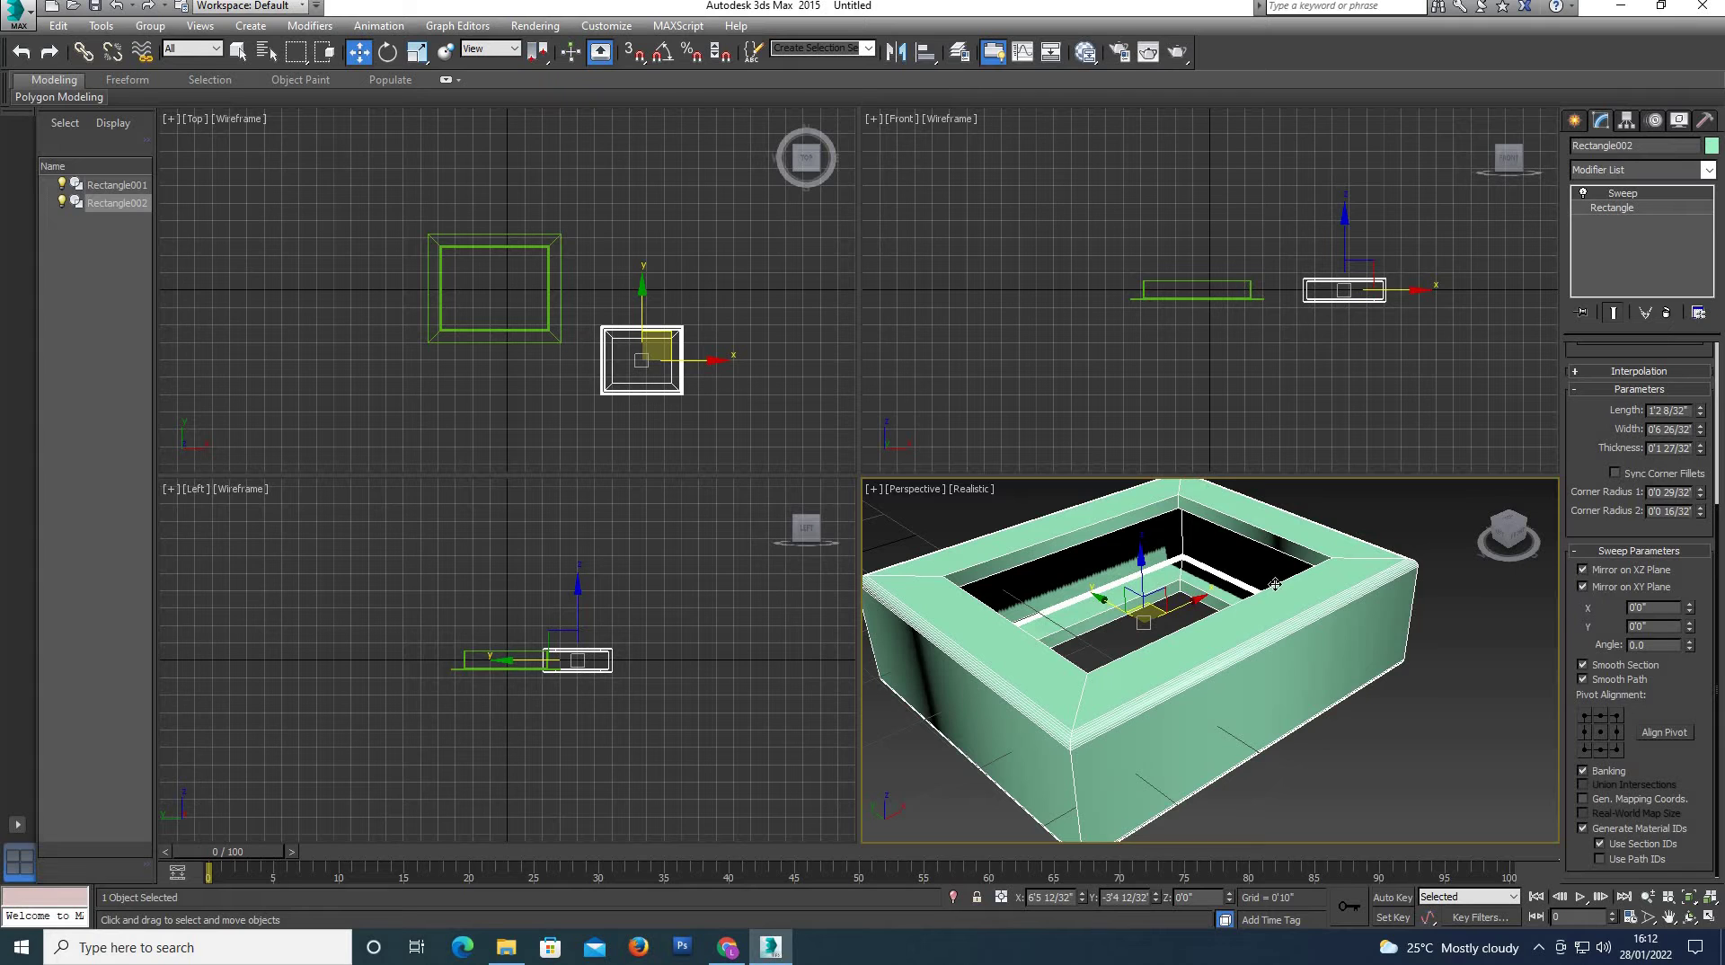
scroll(1168, 620, "down", 3)
left_click_drag(1186, 598, 1216, 595)
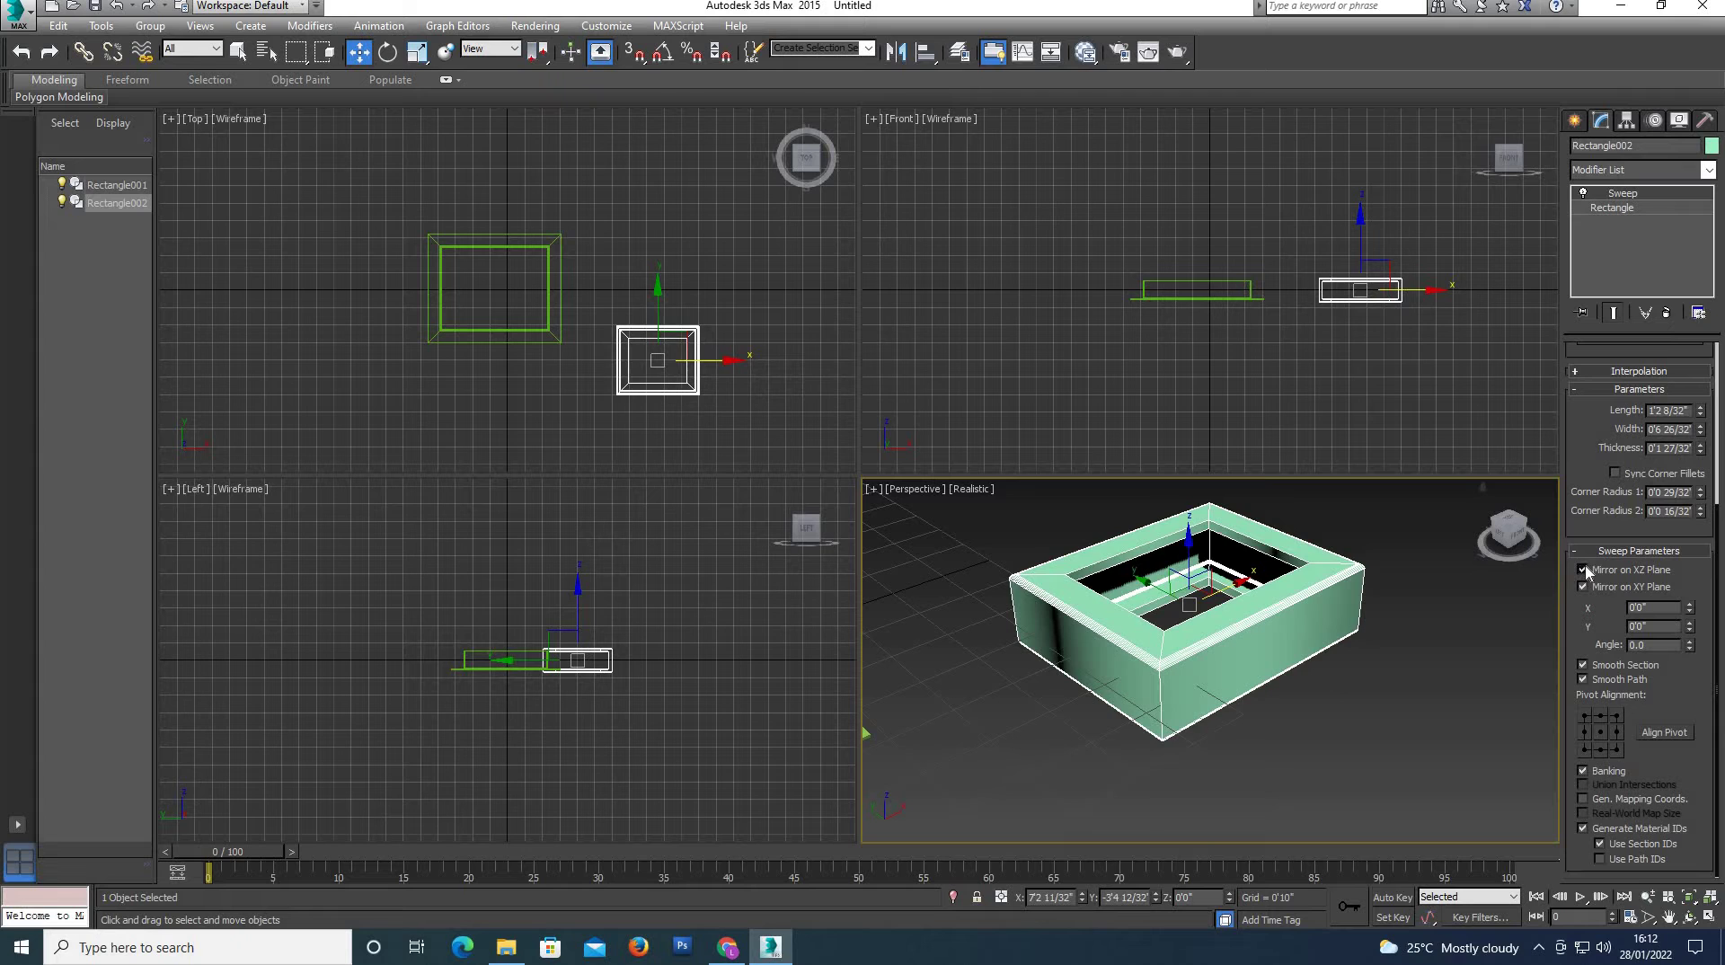
left_click(1583, 570)
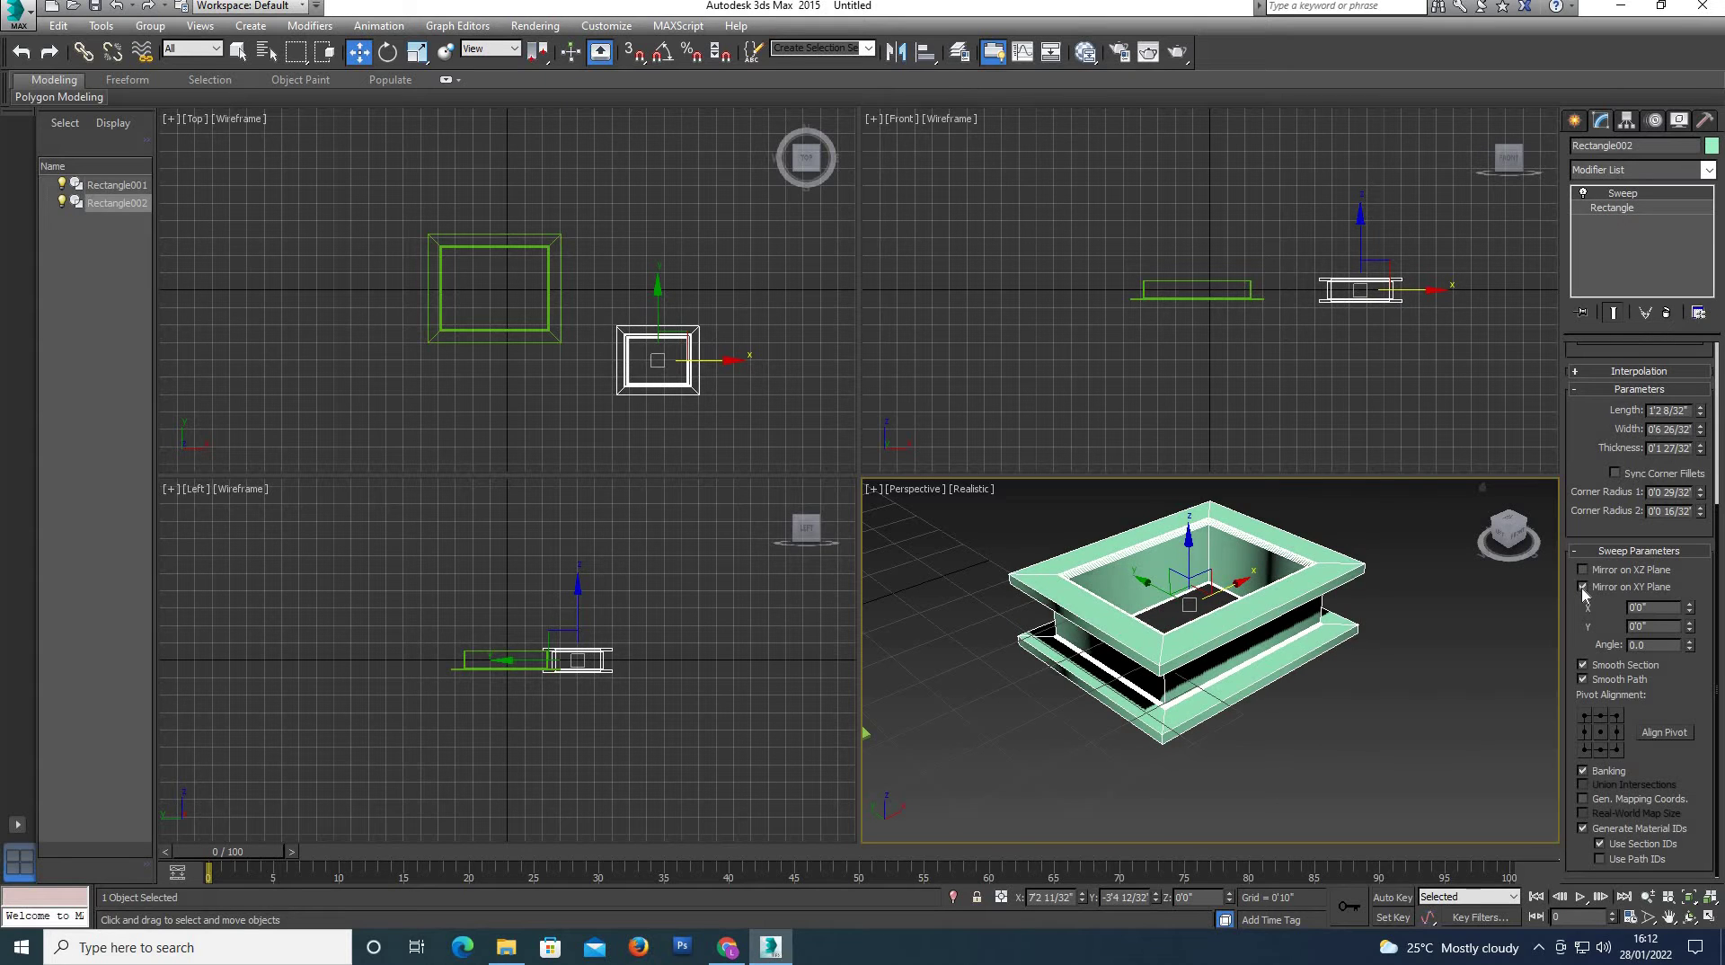
left_click(1582, 586)
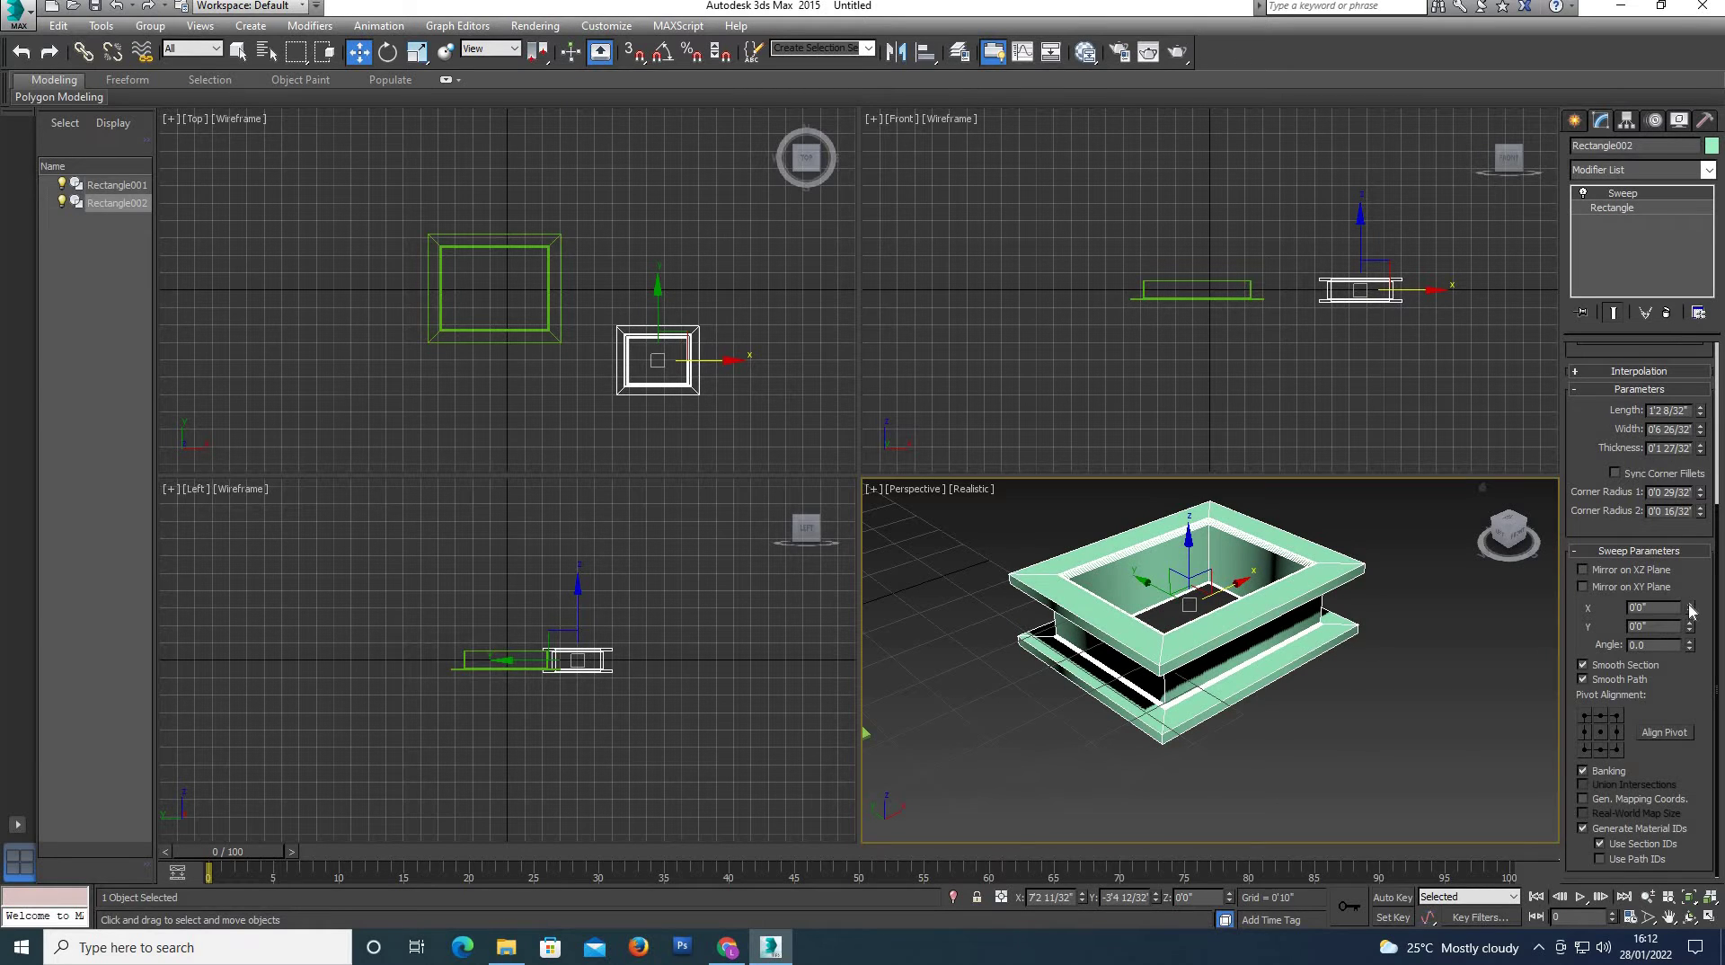
Offset the channel profile to X 0'2 27/32" and Y 0'1 15/32", keeping angle 0.0.
left_click_drag(1690, 604, 1661, 350)
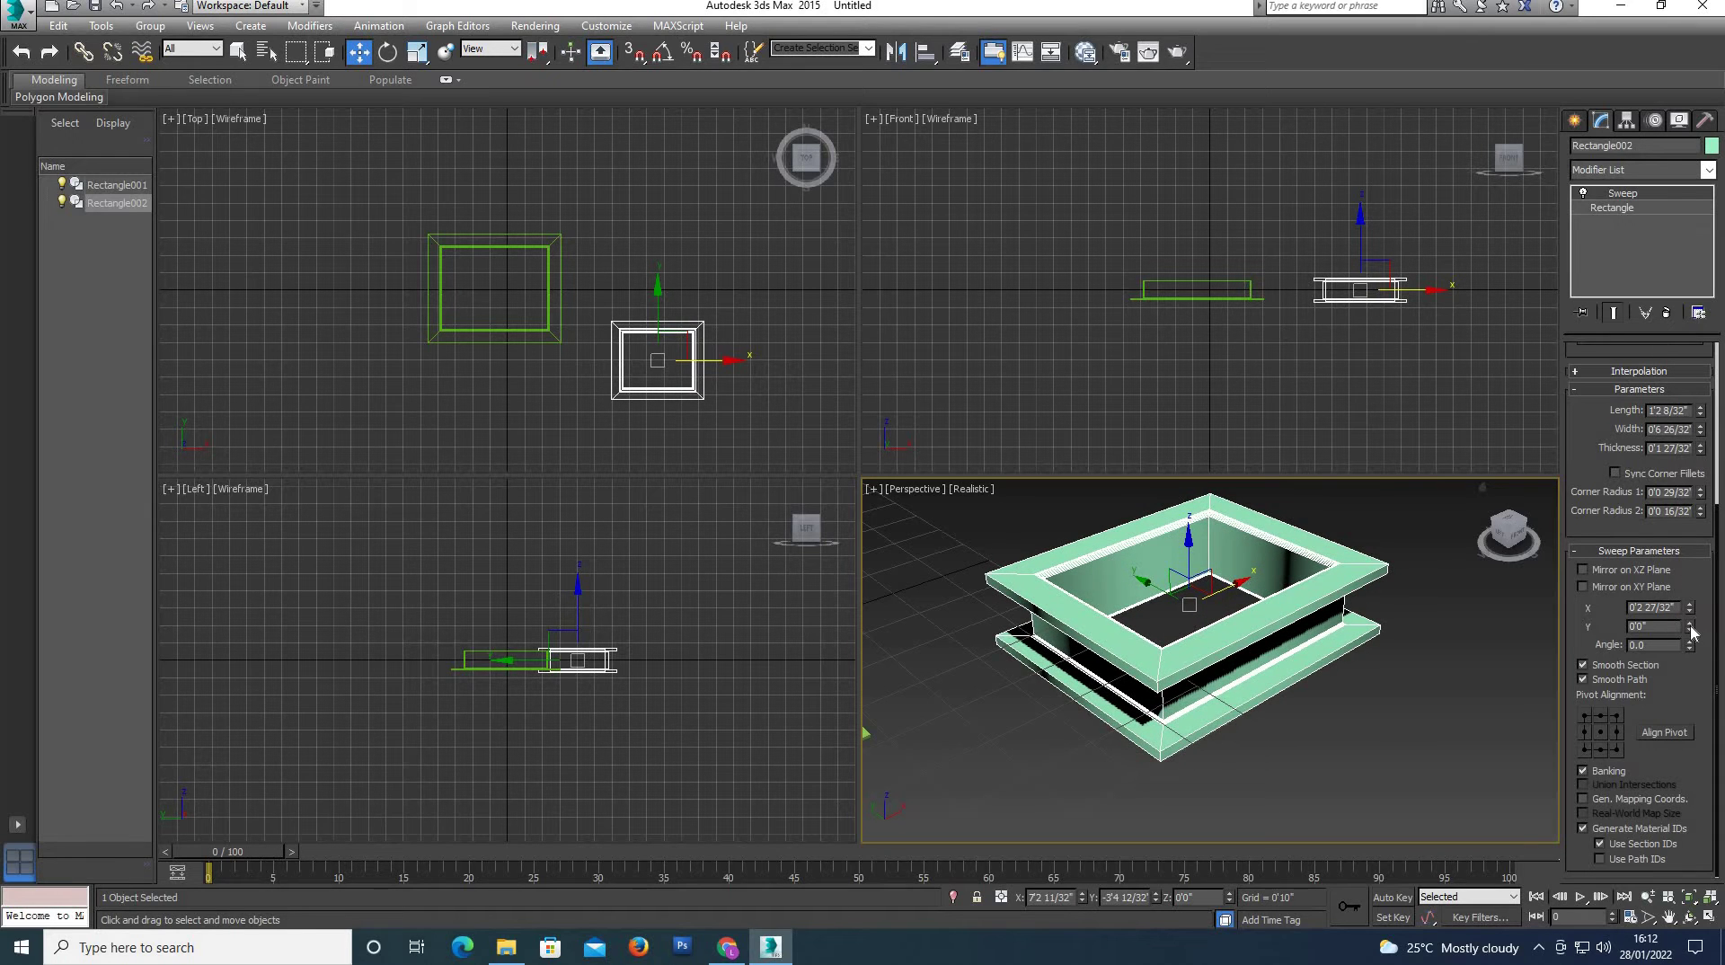
mouse_move(1690, 626)
left_mouse_down()
mouse_move(1710, 238)
mouse_move(1694, 636)
left_mouse_up()
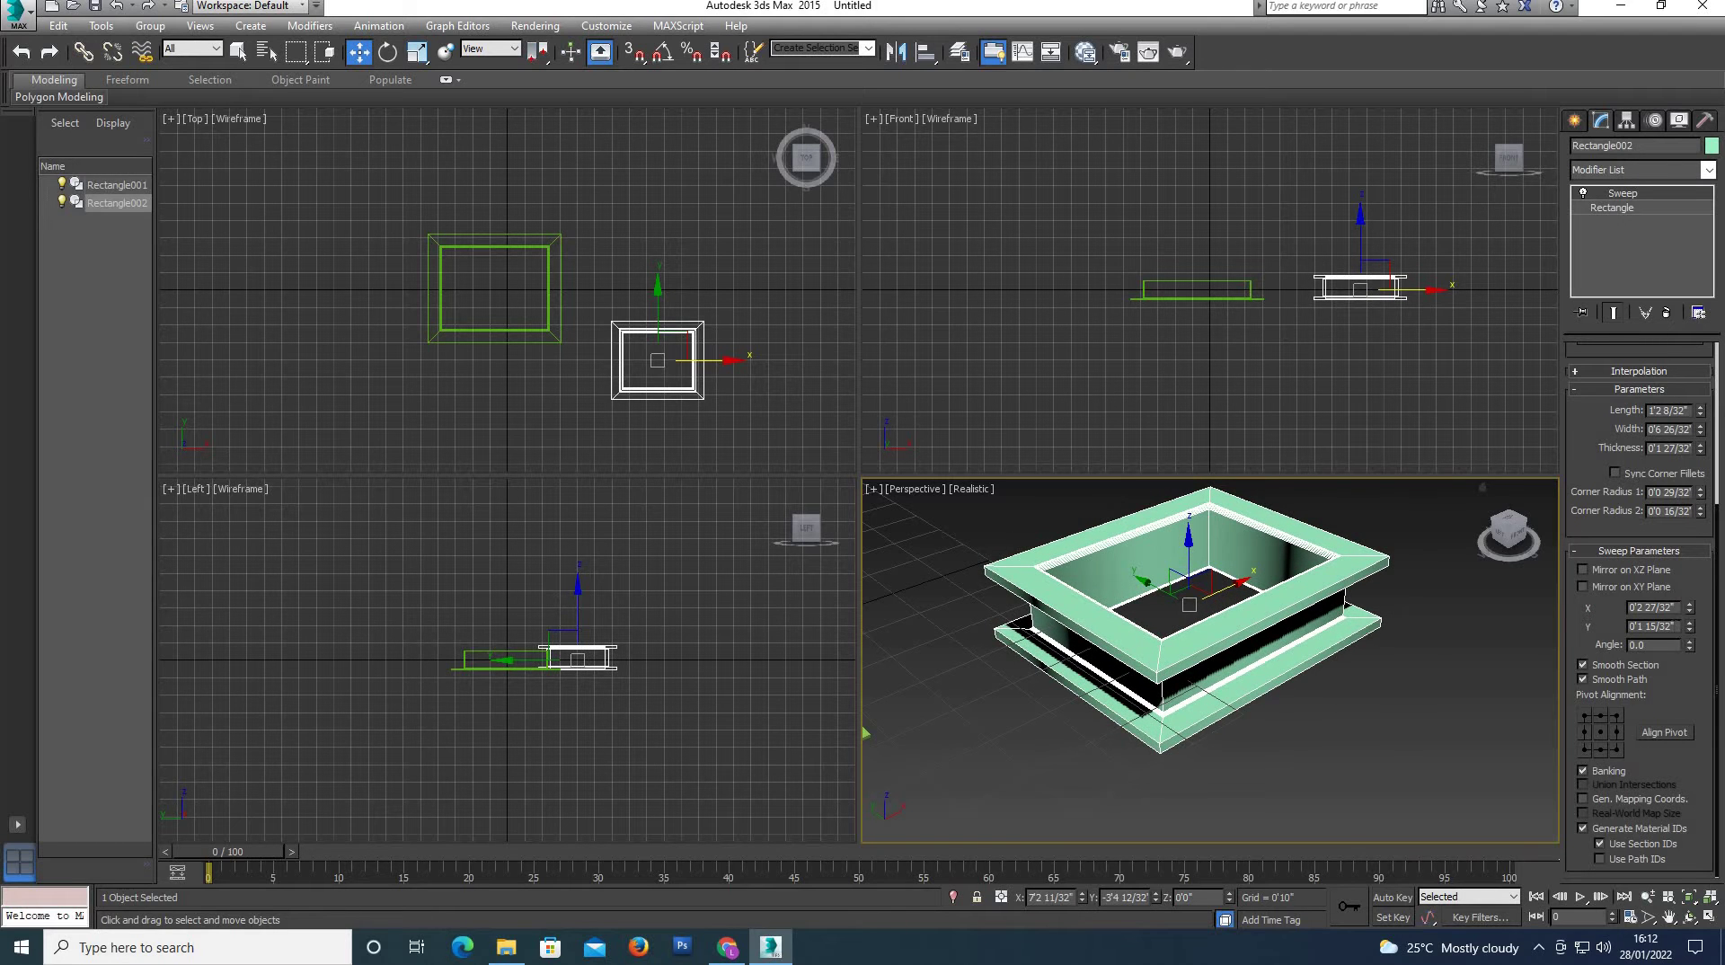
mouse_move(1689, 645)
left_mouse_down()
mouse_move(1597, 312)
mouse_move(1618, 463)
left_mouse_up()
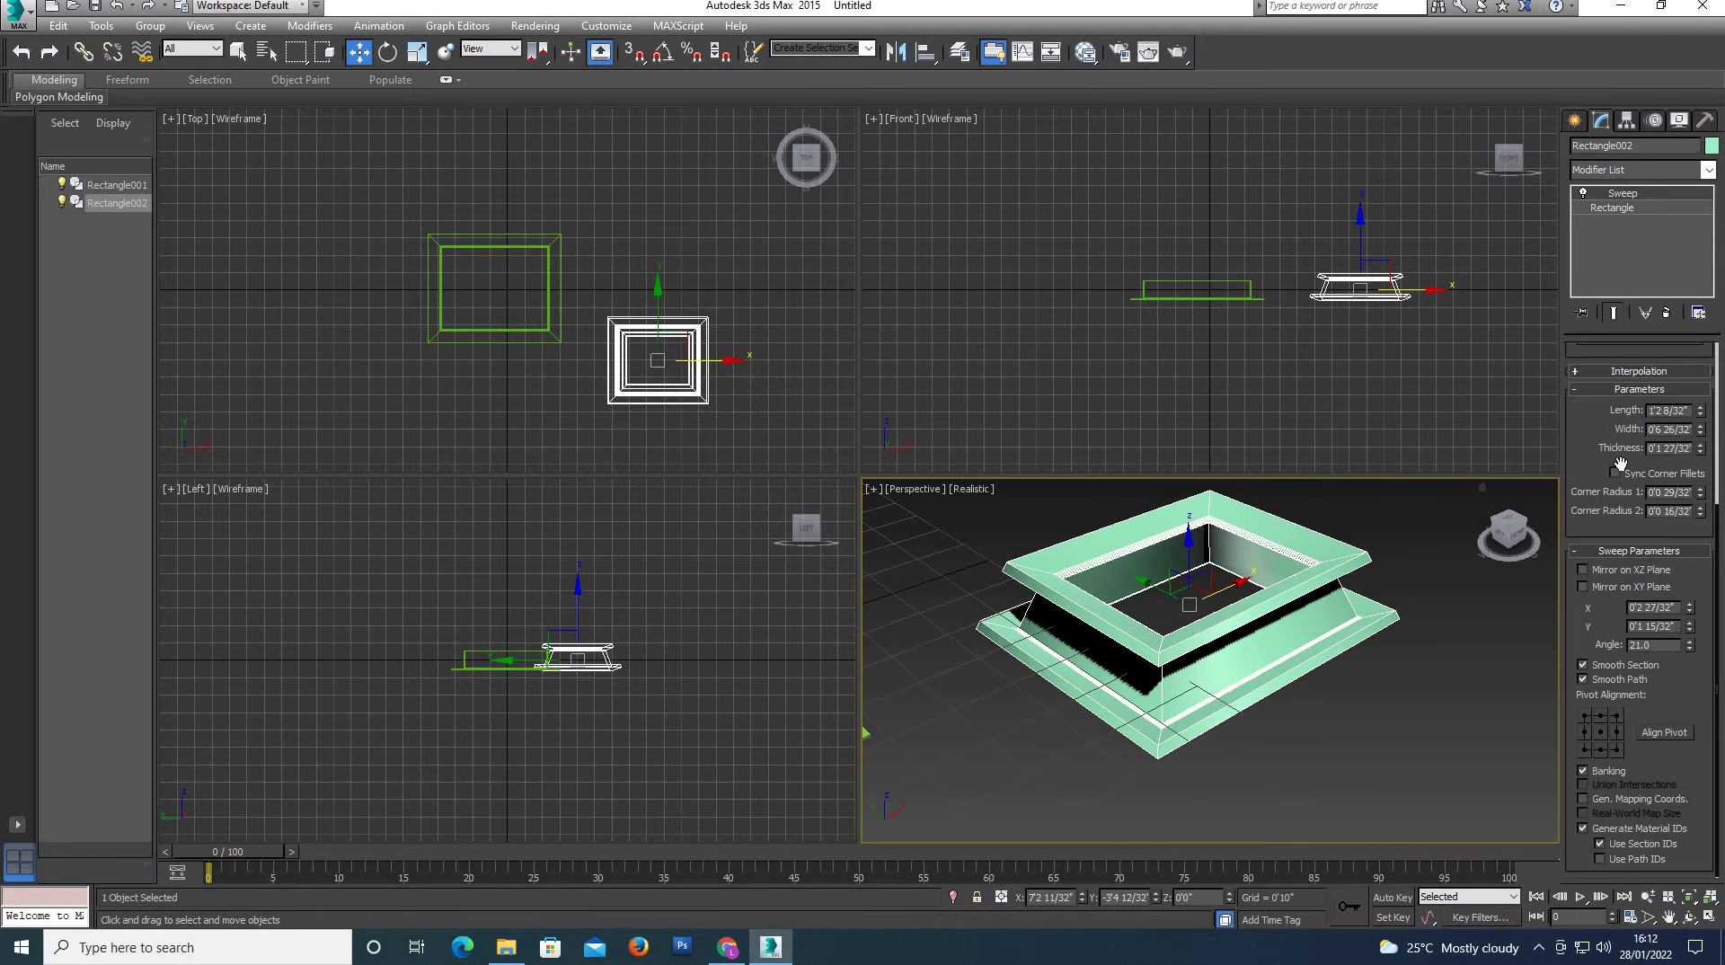
right_click(1618, 522)
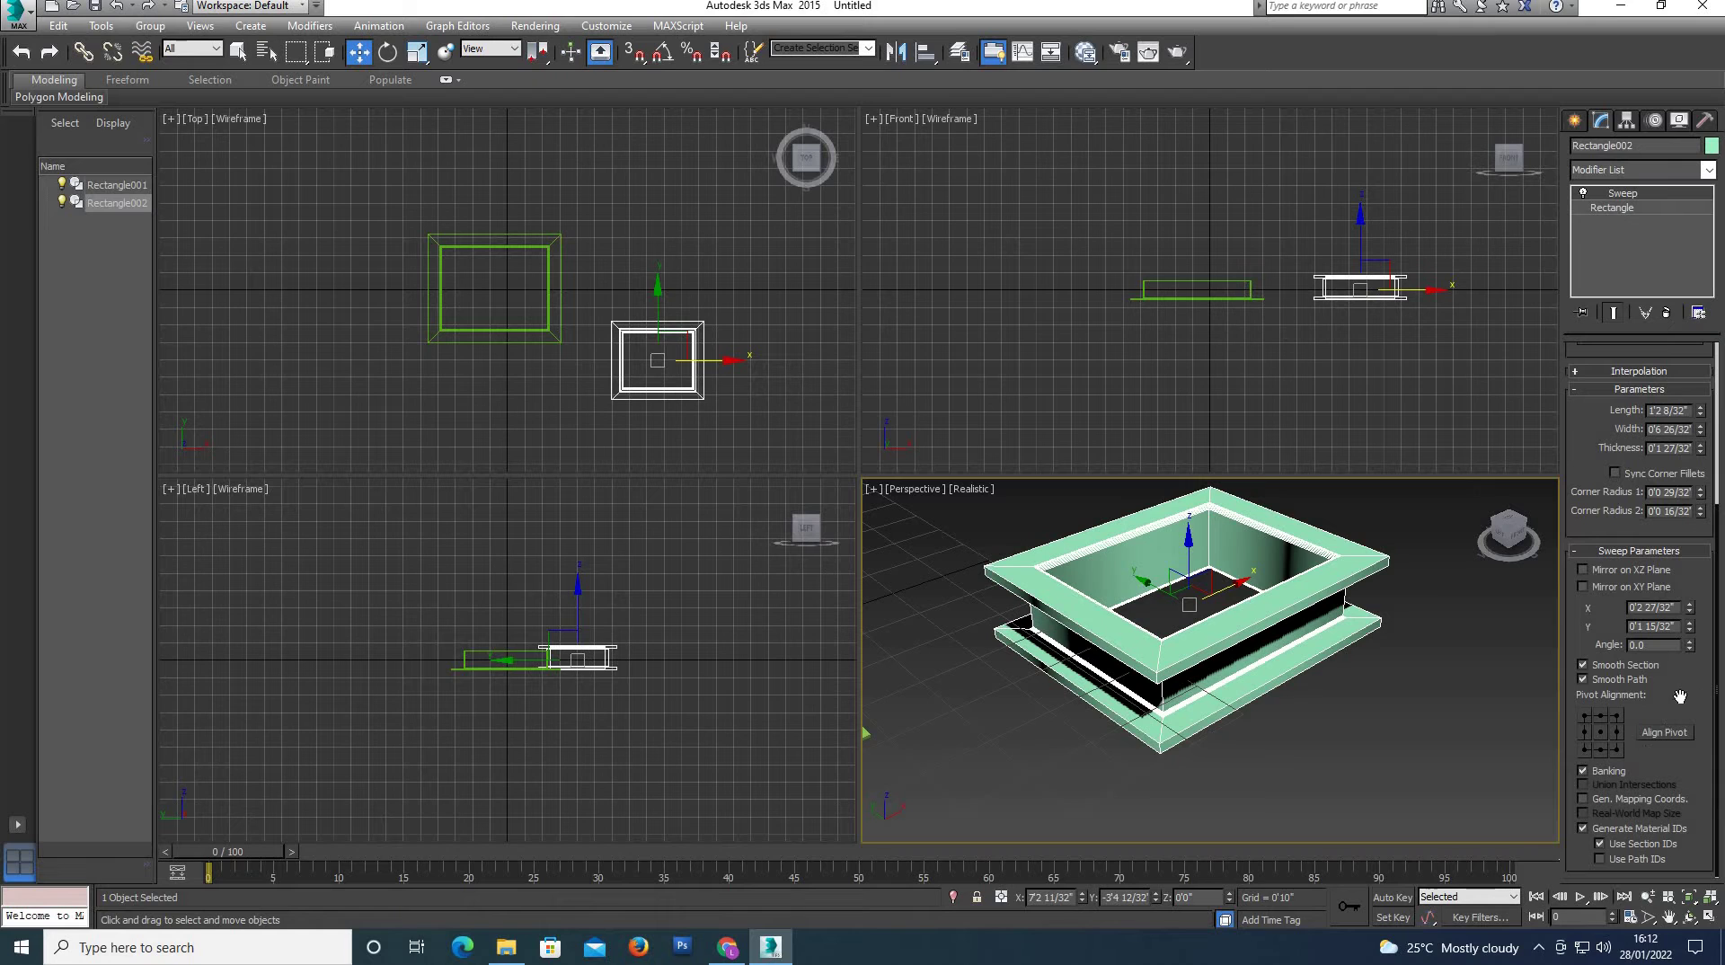
Try the top-left, top-middle, top-right and middle-right pivot alignment points on the second rectangle's profile.
left_click(1583, 716)
left_click(1603, 716)
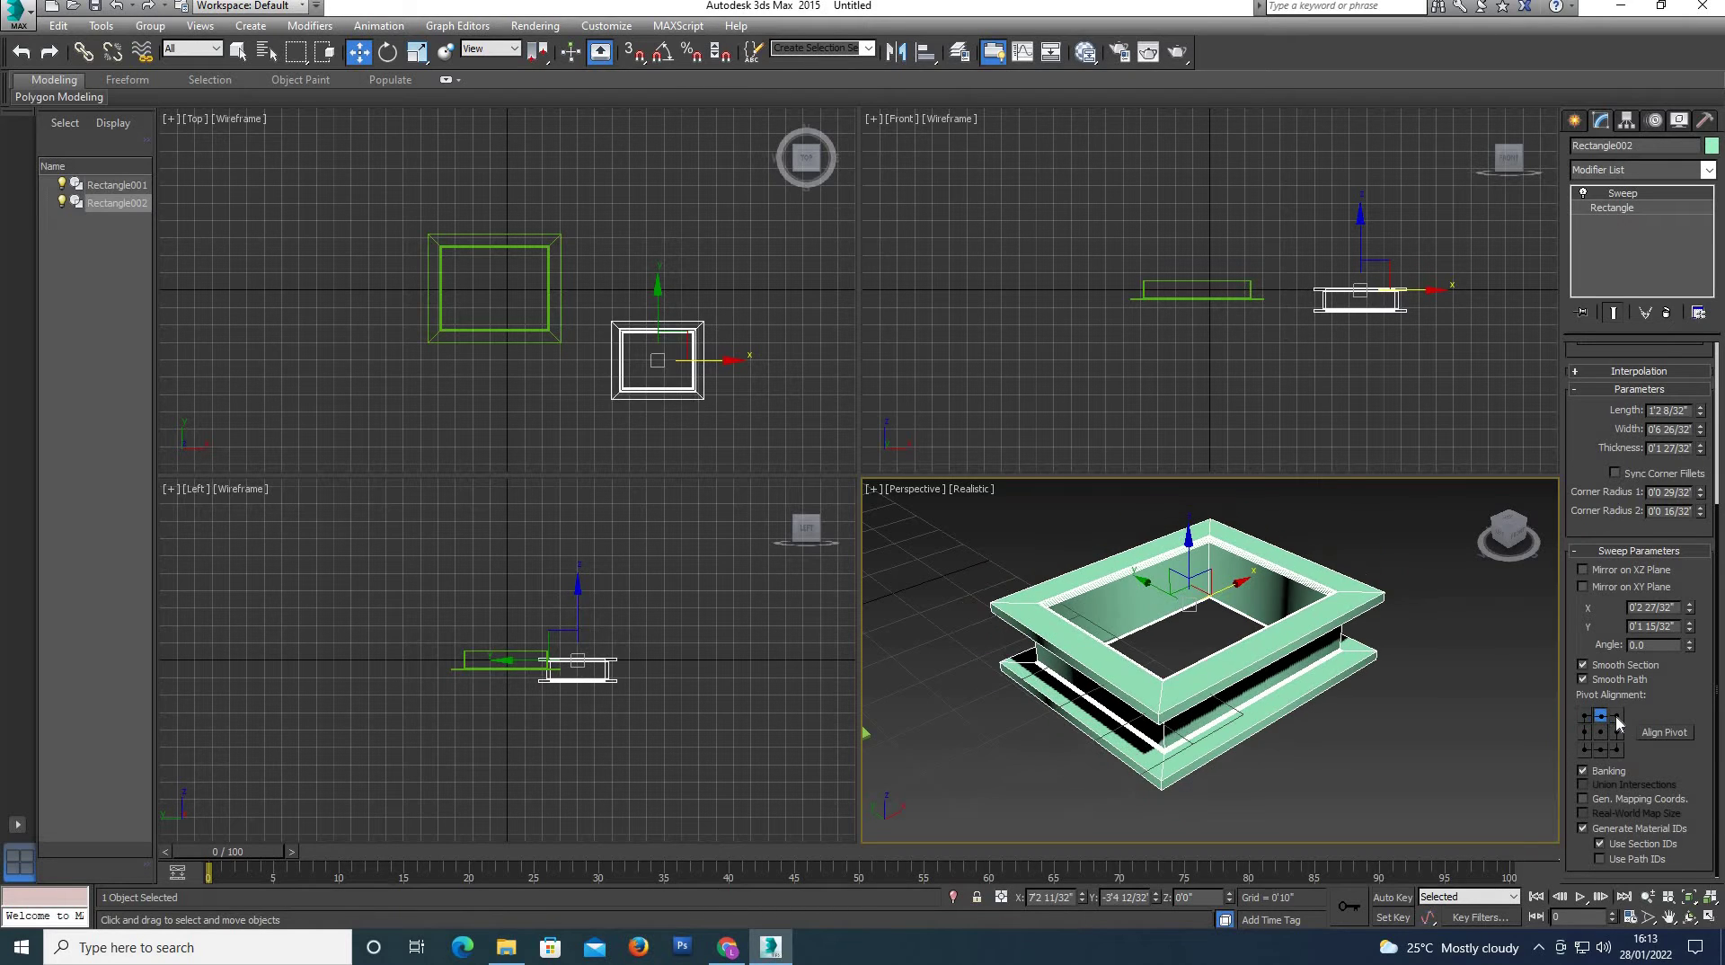
left_click(1617, 717)
left_click(1618, 732)
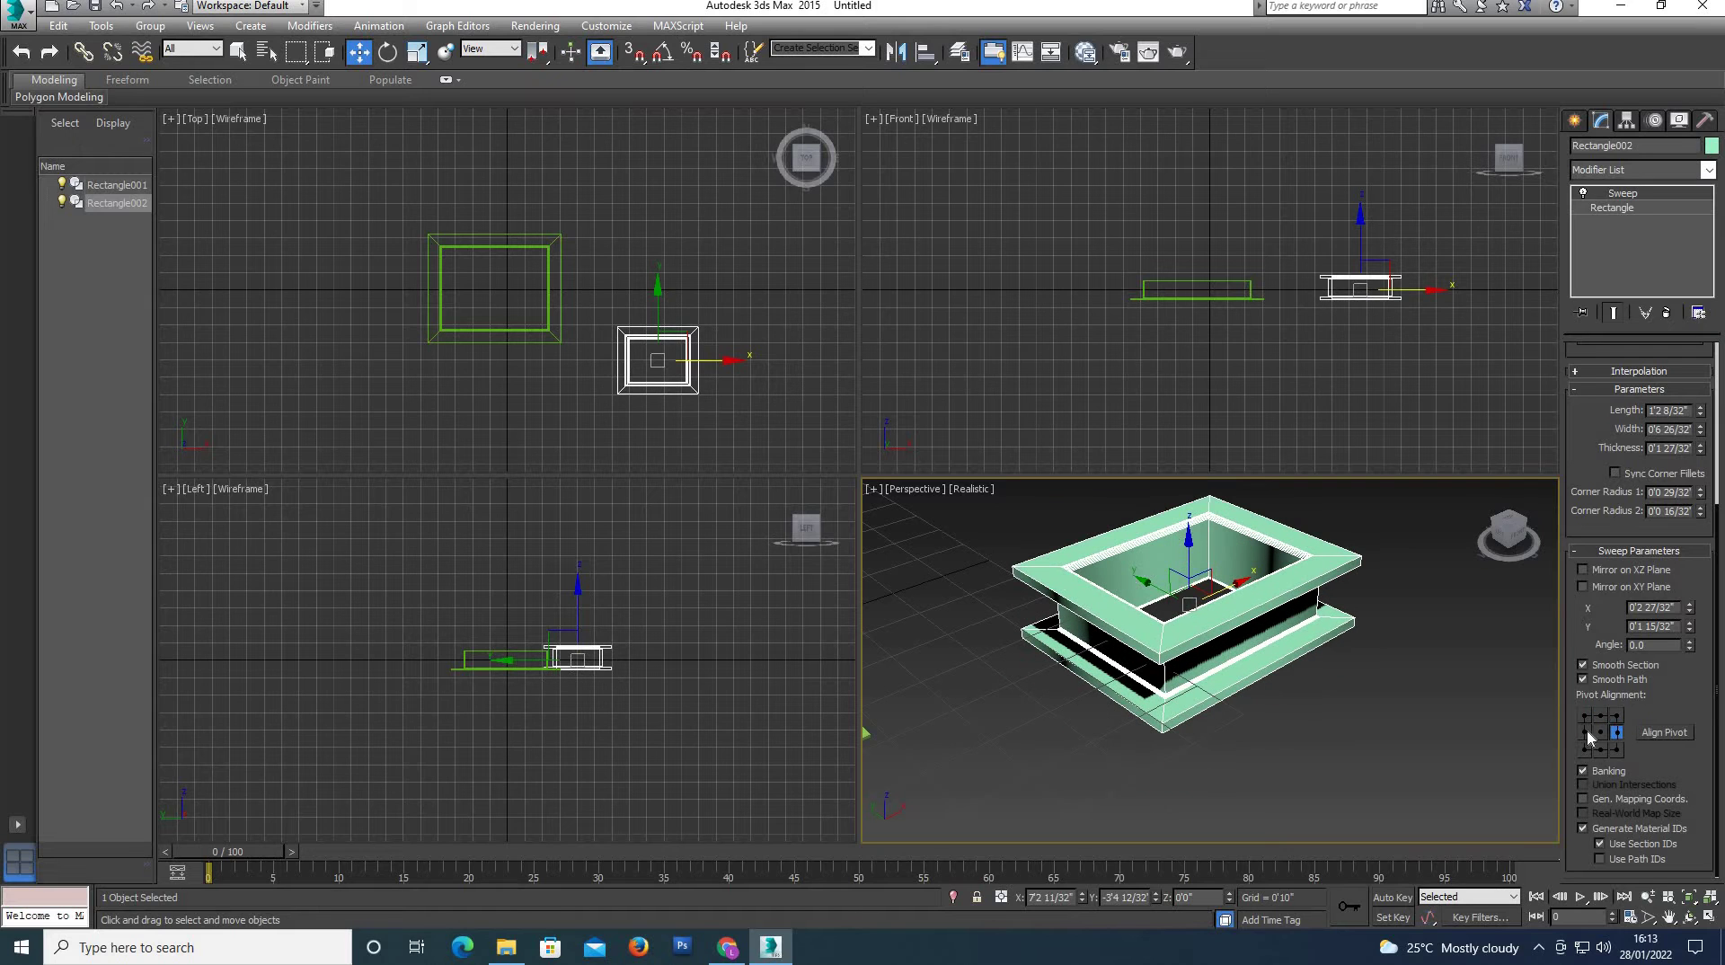
left_click(1652, 735)
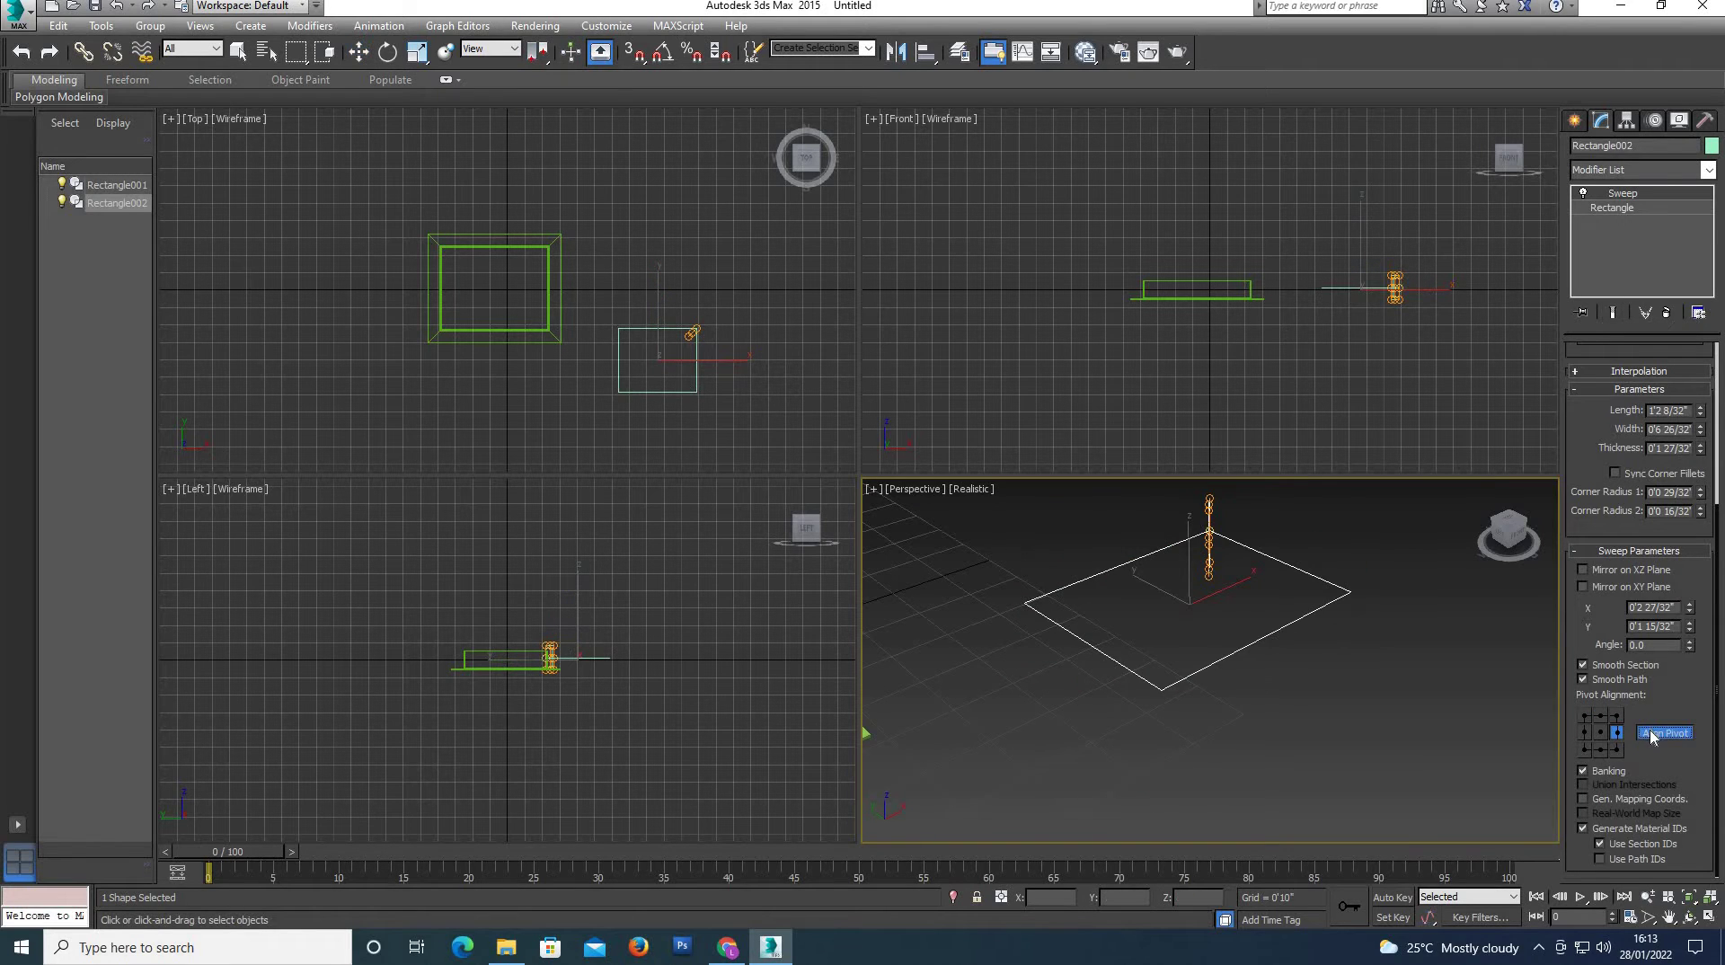
scroll(1195, 539, "up", 2)
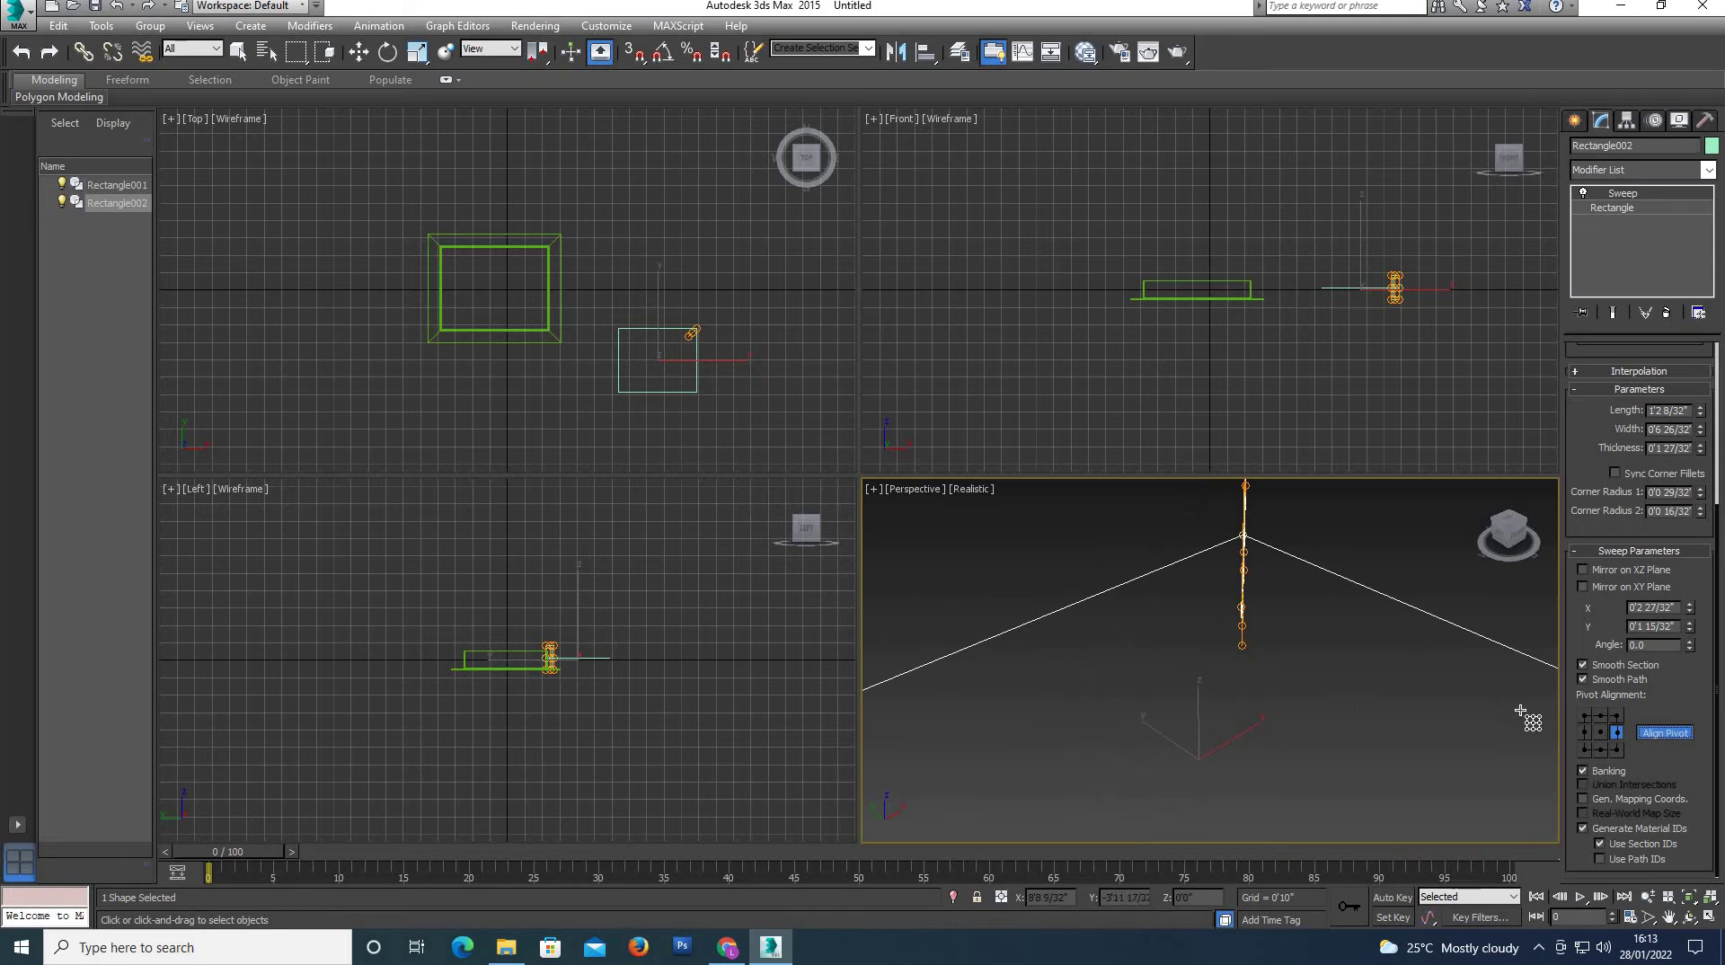
left_click(1615, 718)
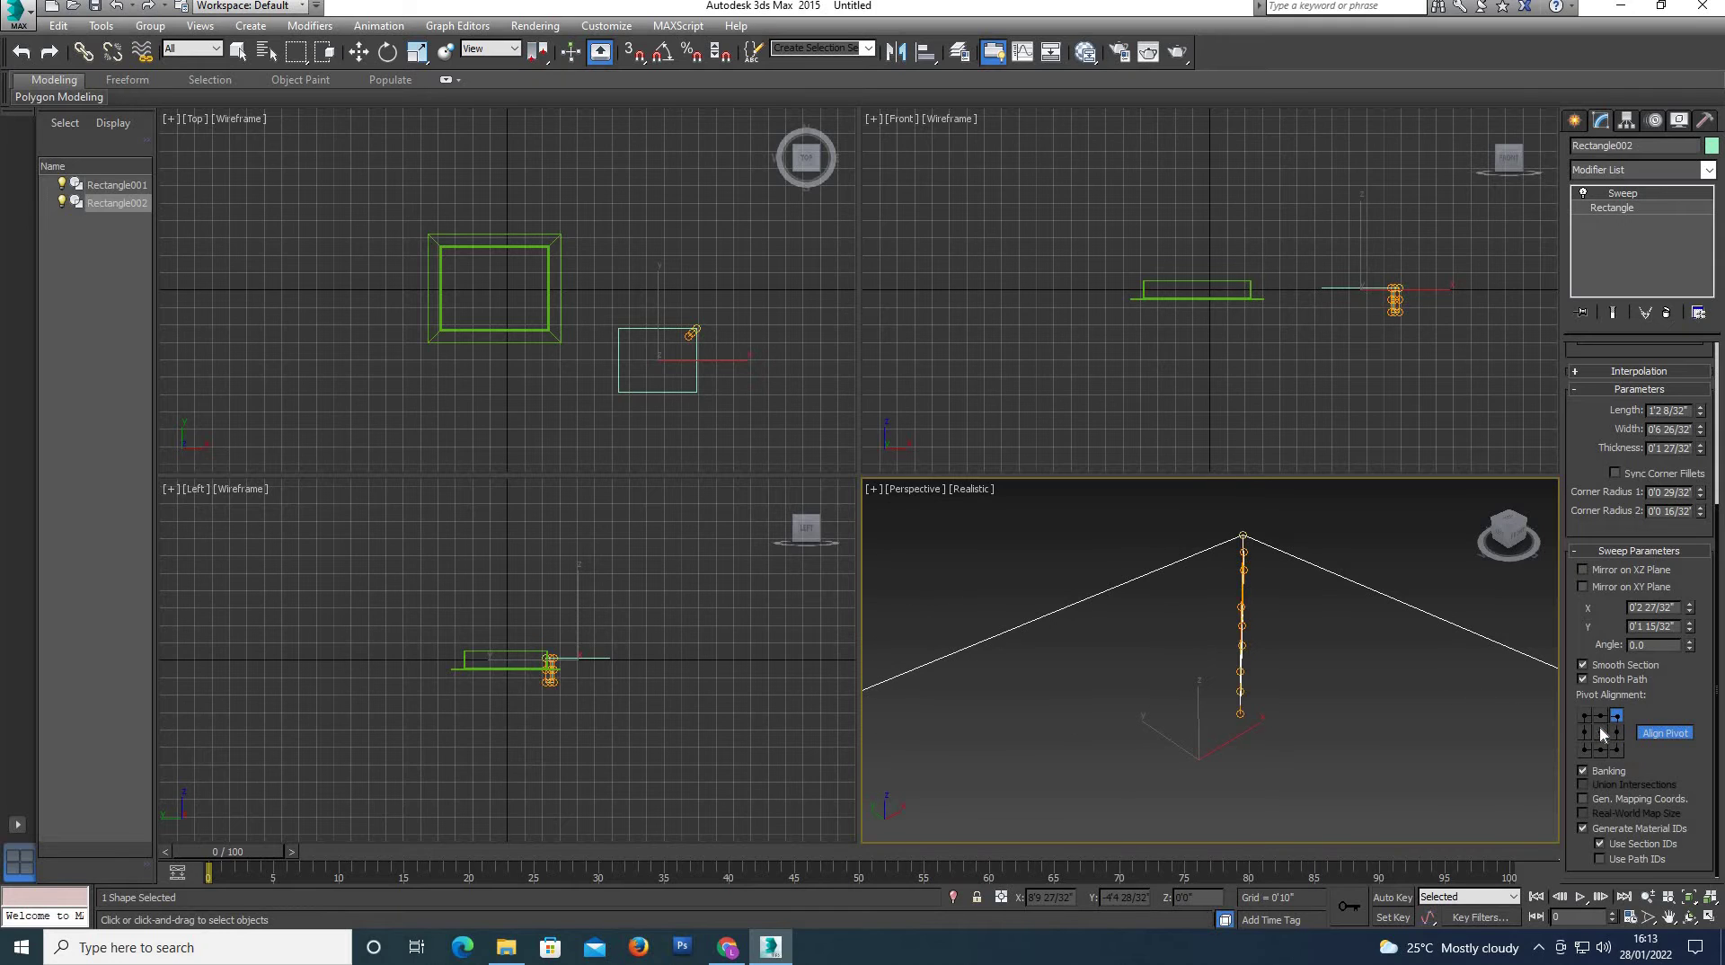
left_click(1599, 731)
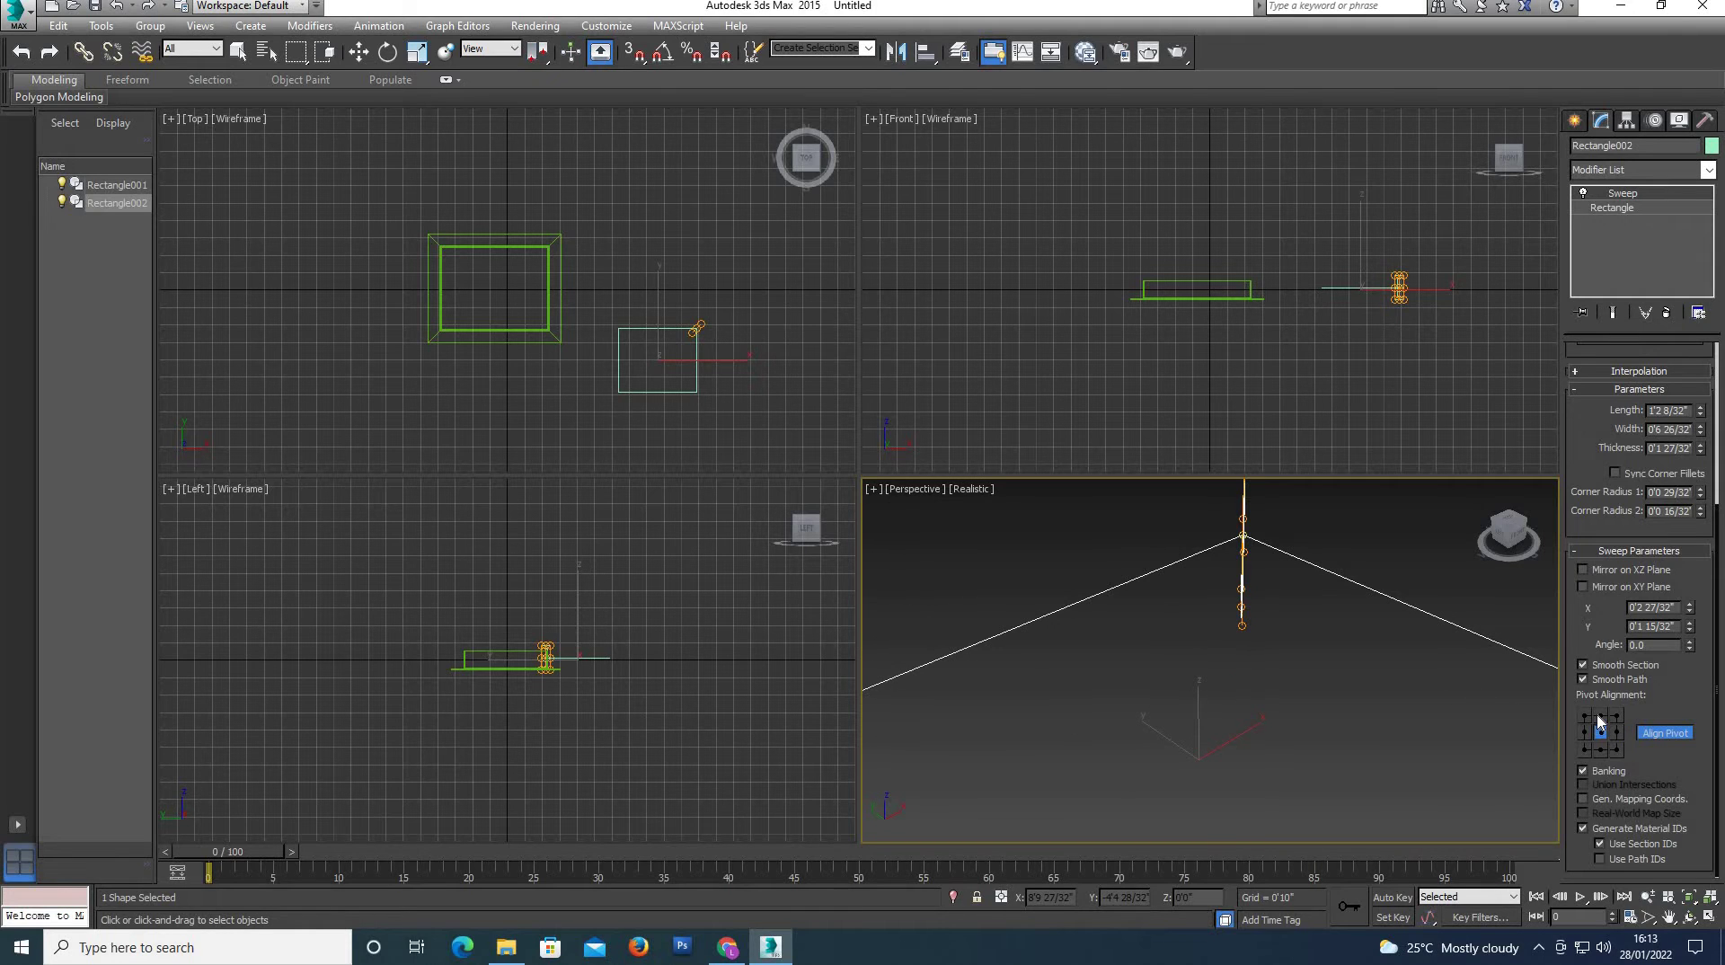
left_click(1600, 716)
Test bottom-left and bottom-right, then settle the profile's pivot alignment on bottom-middle.
left_click(1584, 750)
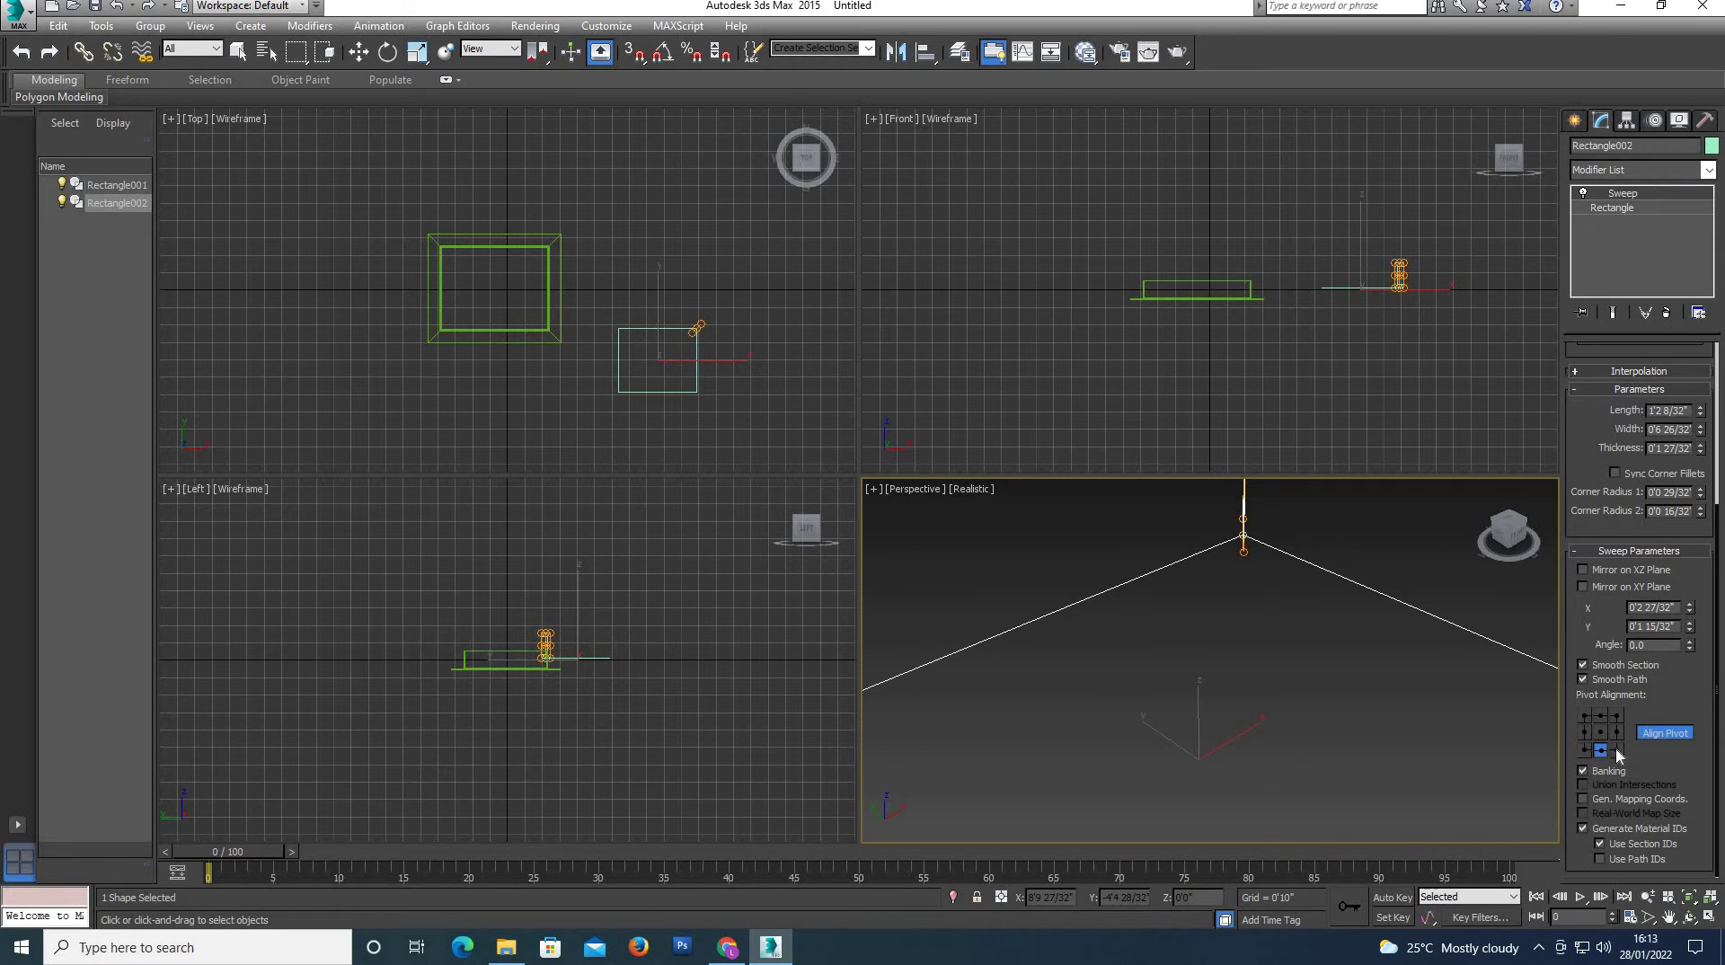
left_click(1616, 749)
left_click(1640, 733)
key("z")
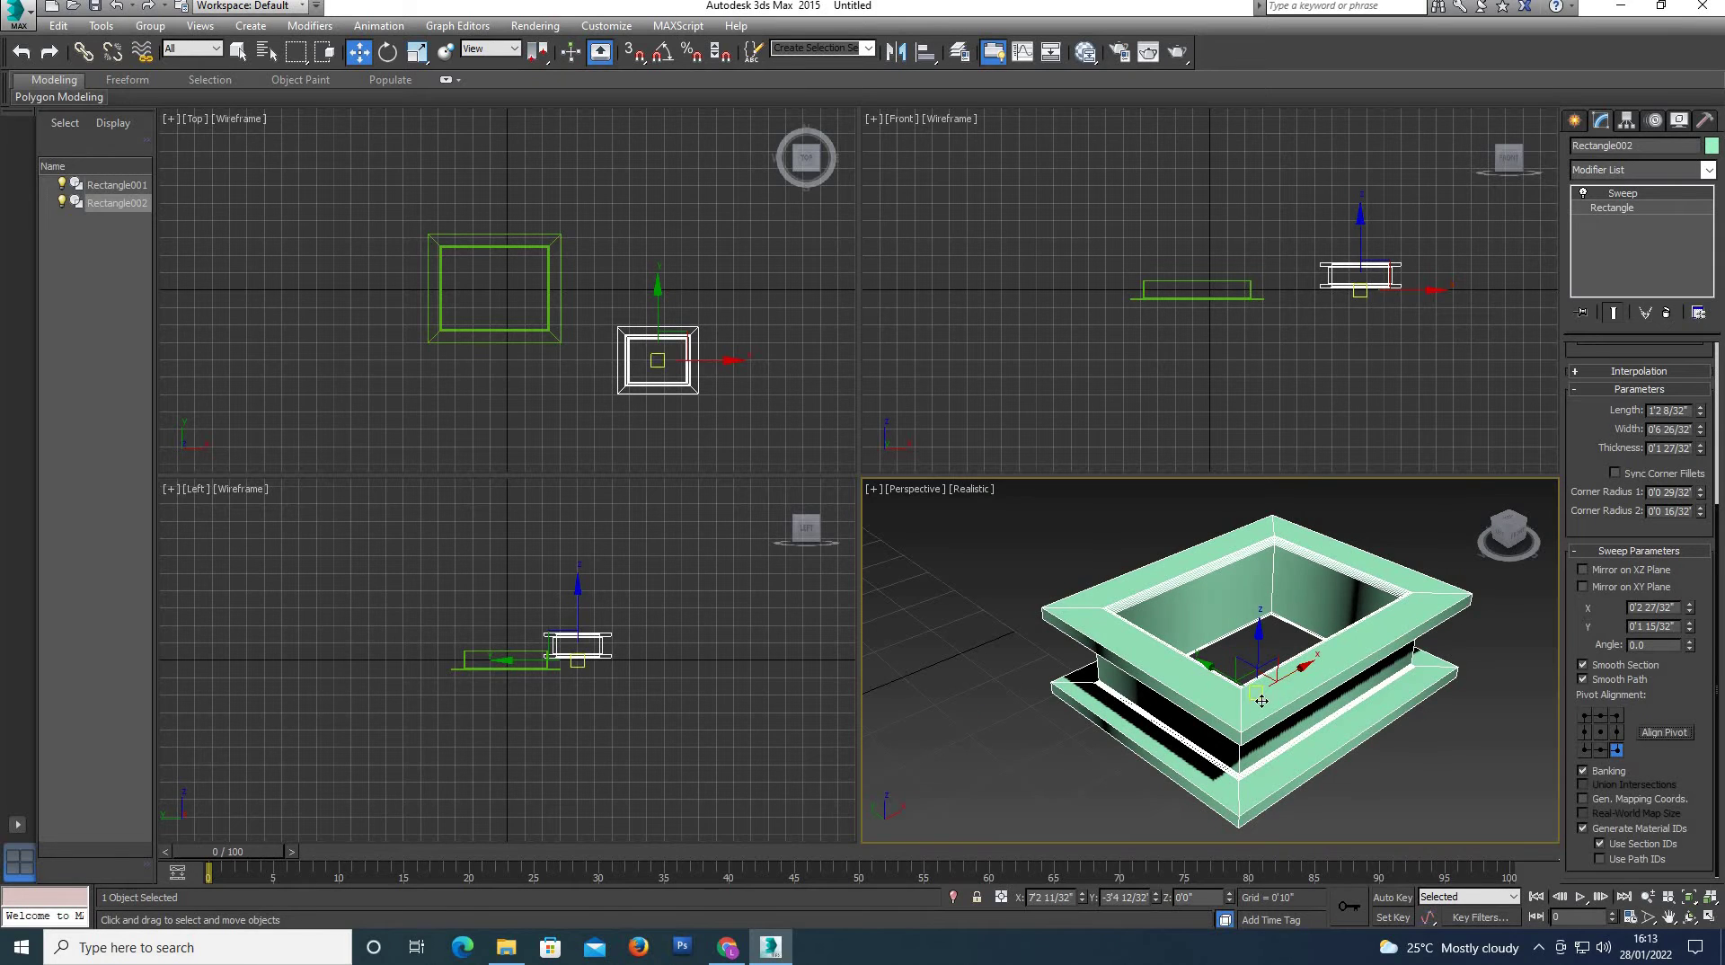
left_click(1600, 749)
left_click(1665, 733)
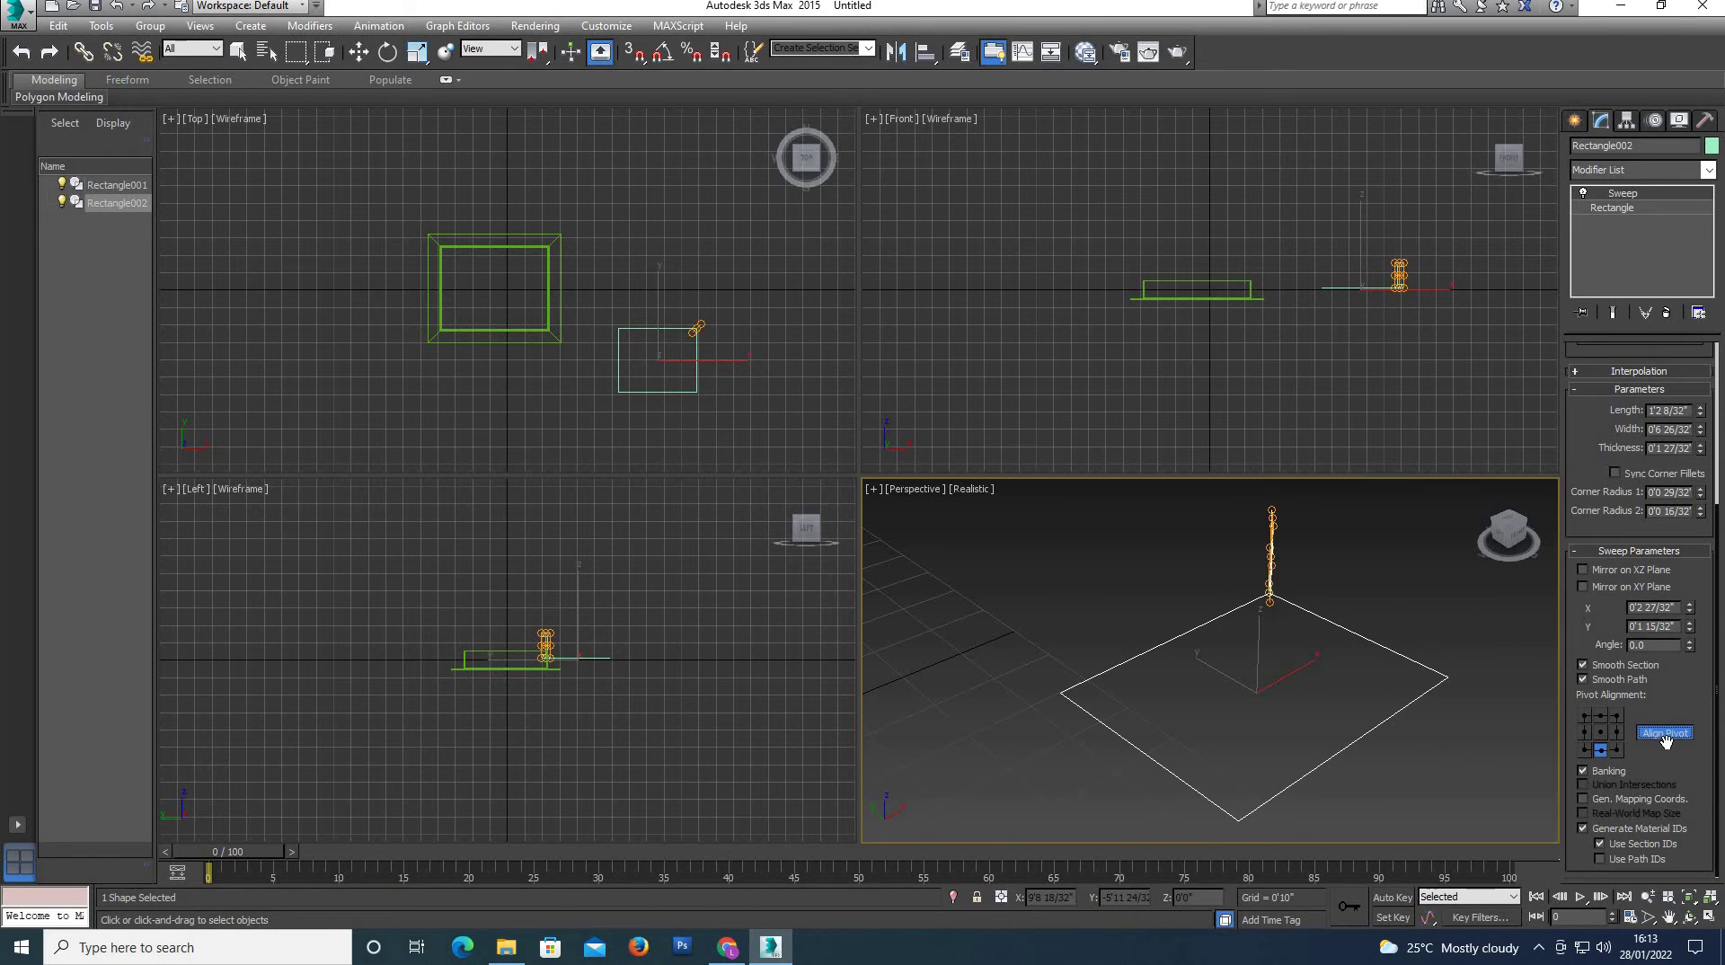
key("w")
scroll(1151, 582, "down", 3)
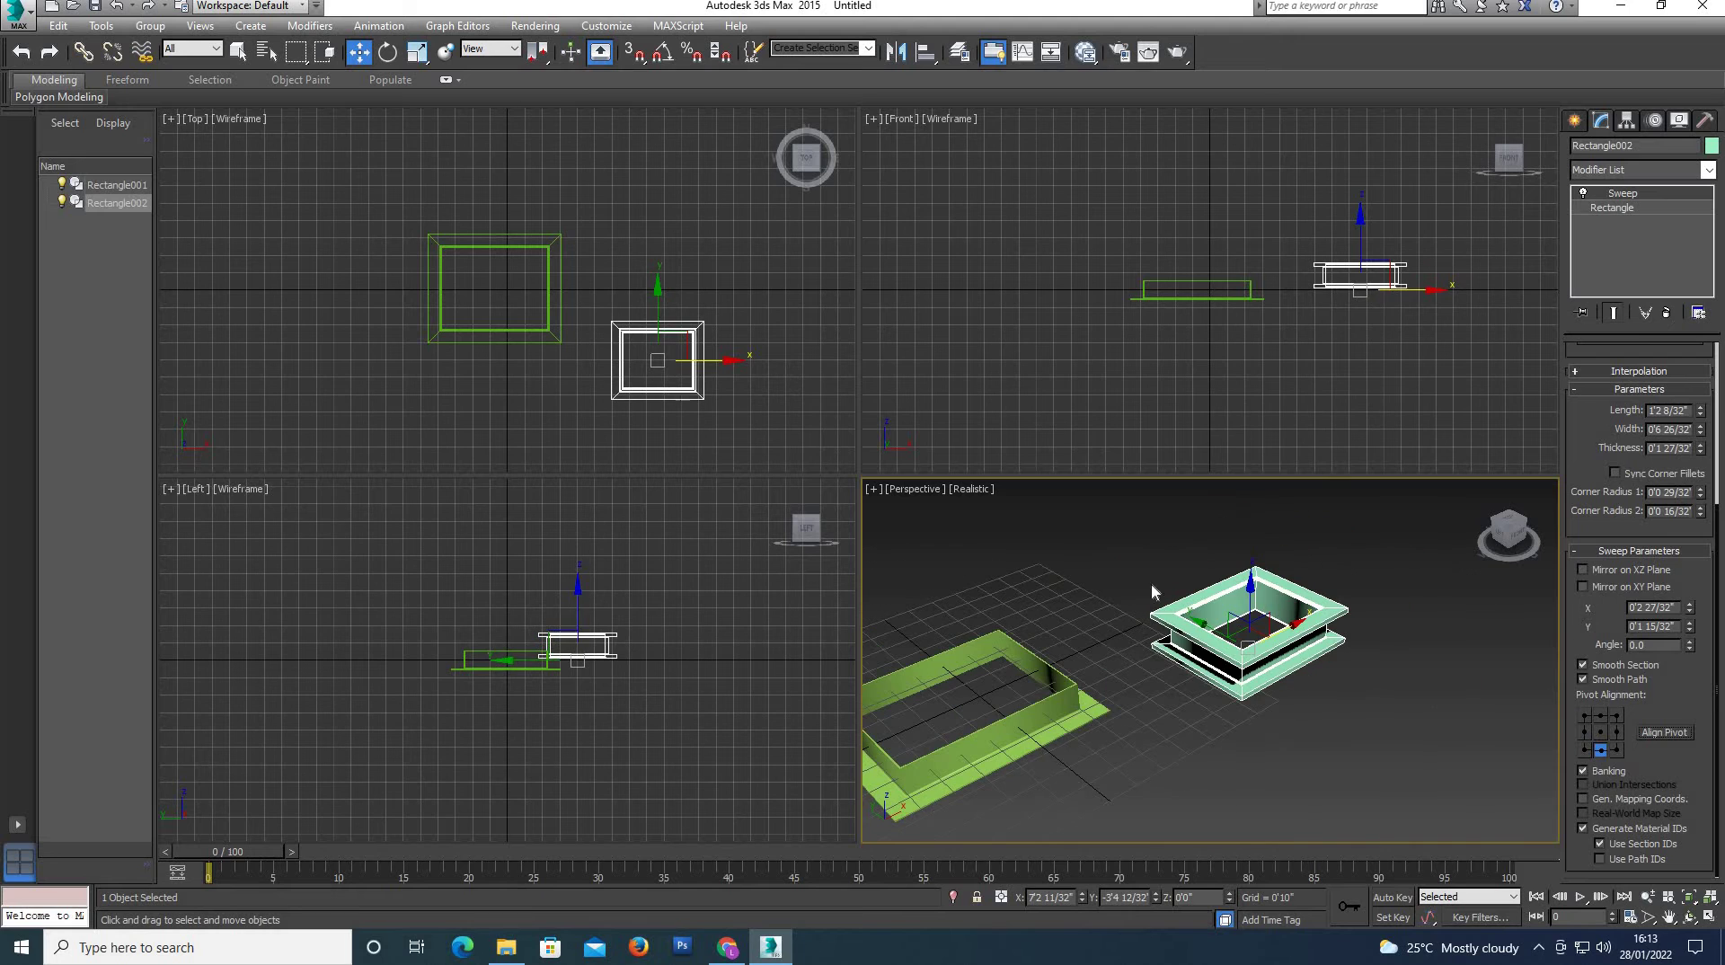
Deselect the frame and bring up the Create > Shapes > Splines tools.
left_click(1123, 560)
left_click(1576, 120)
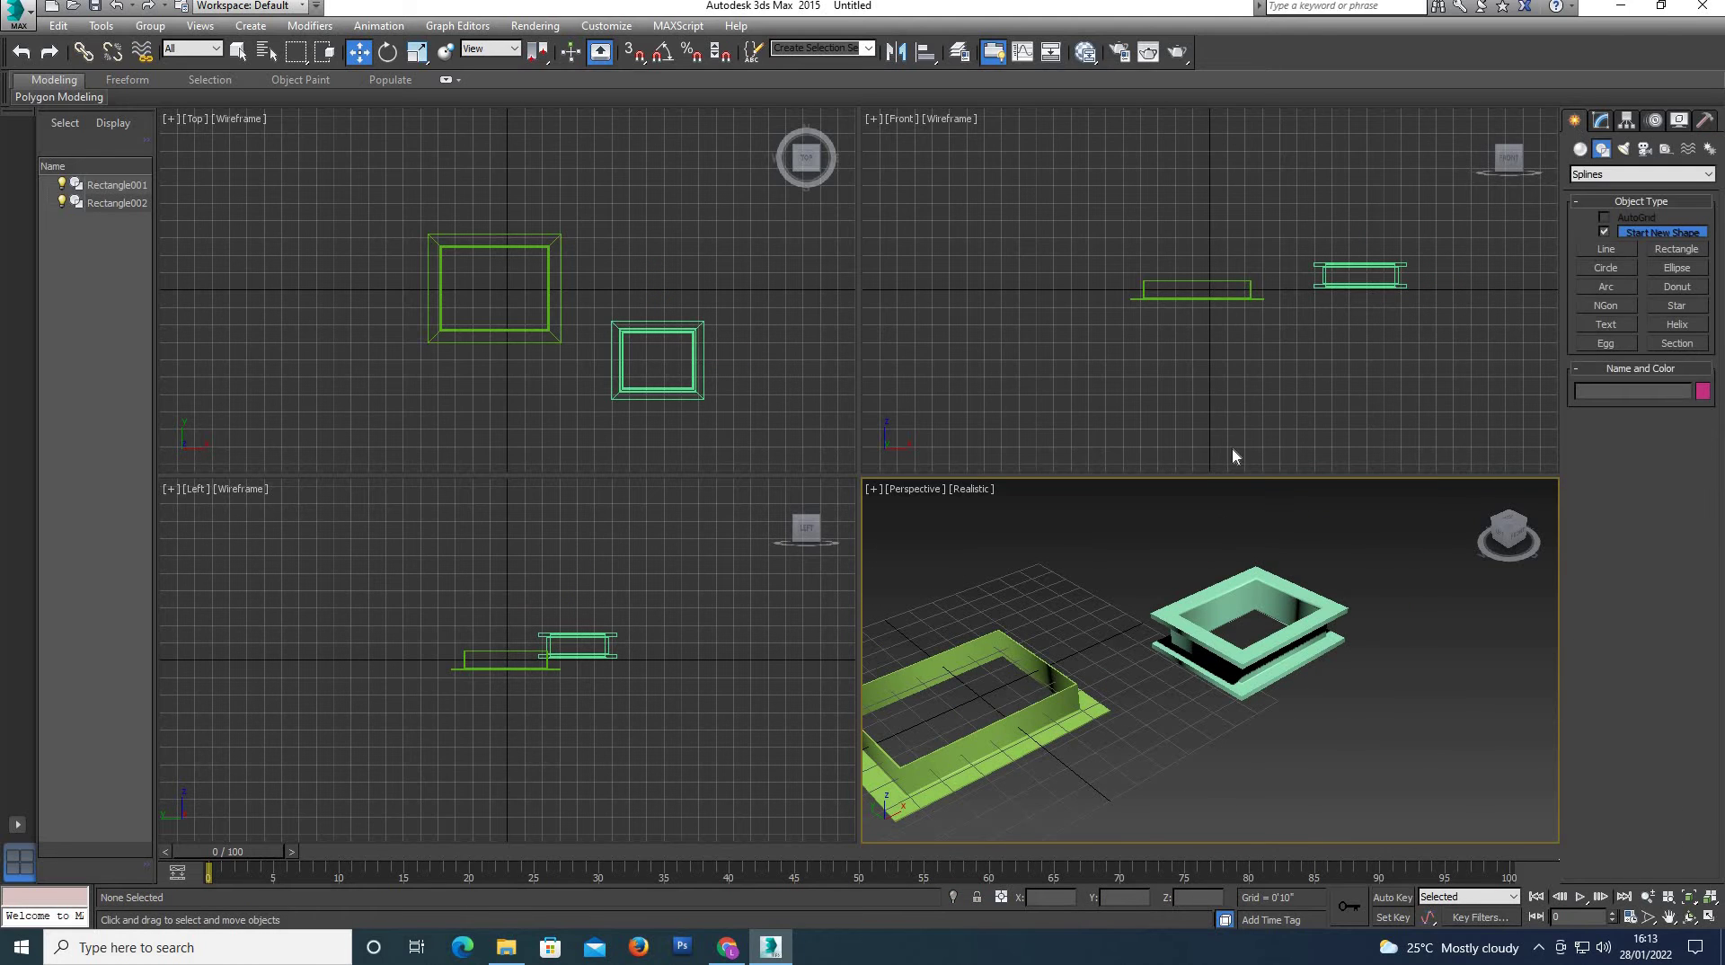
scroll(1128, 557, "down", 4)
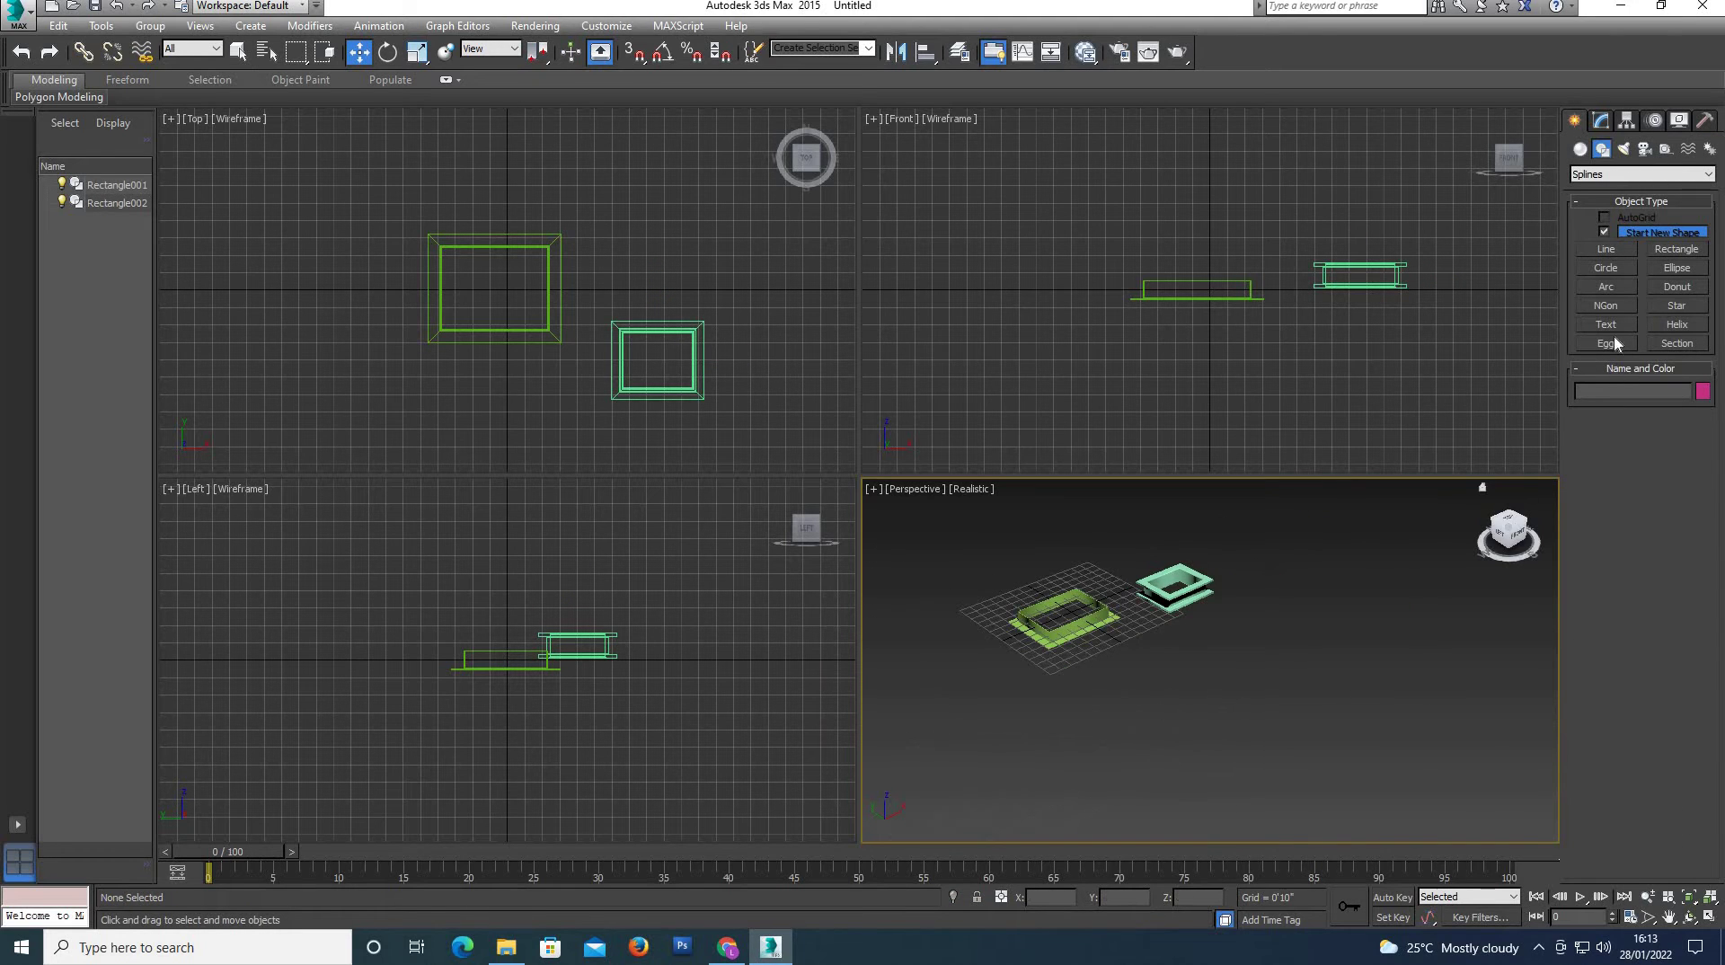
scroll(1047, 611, "up", 2)
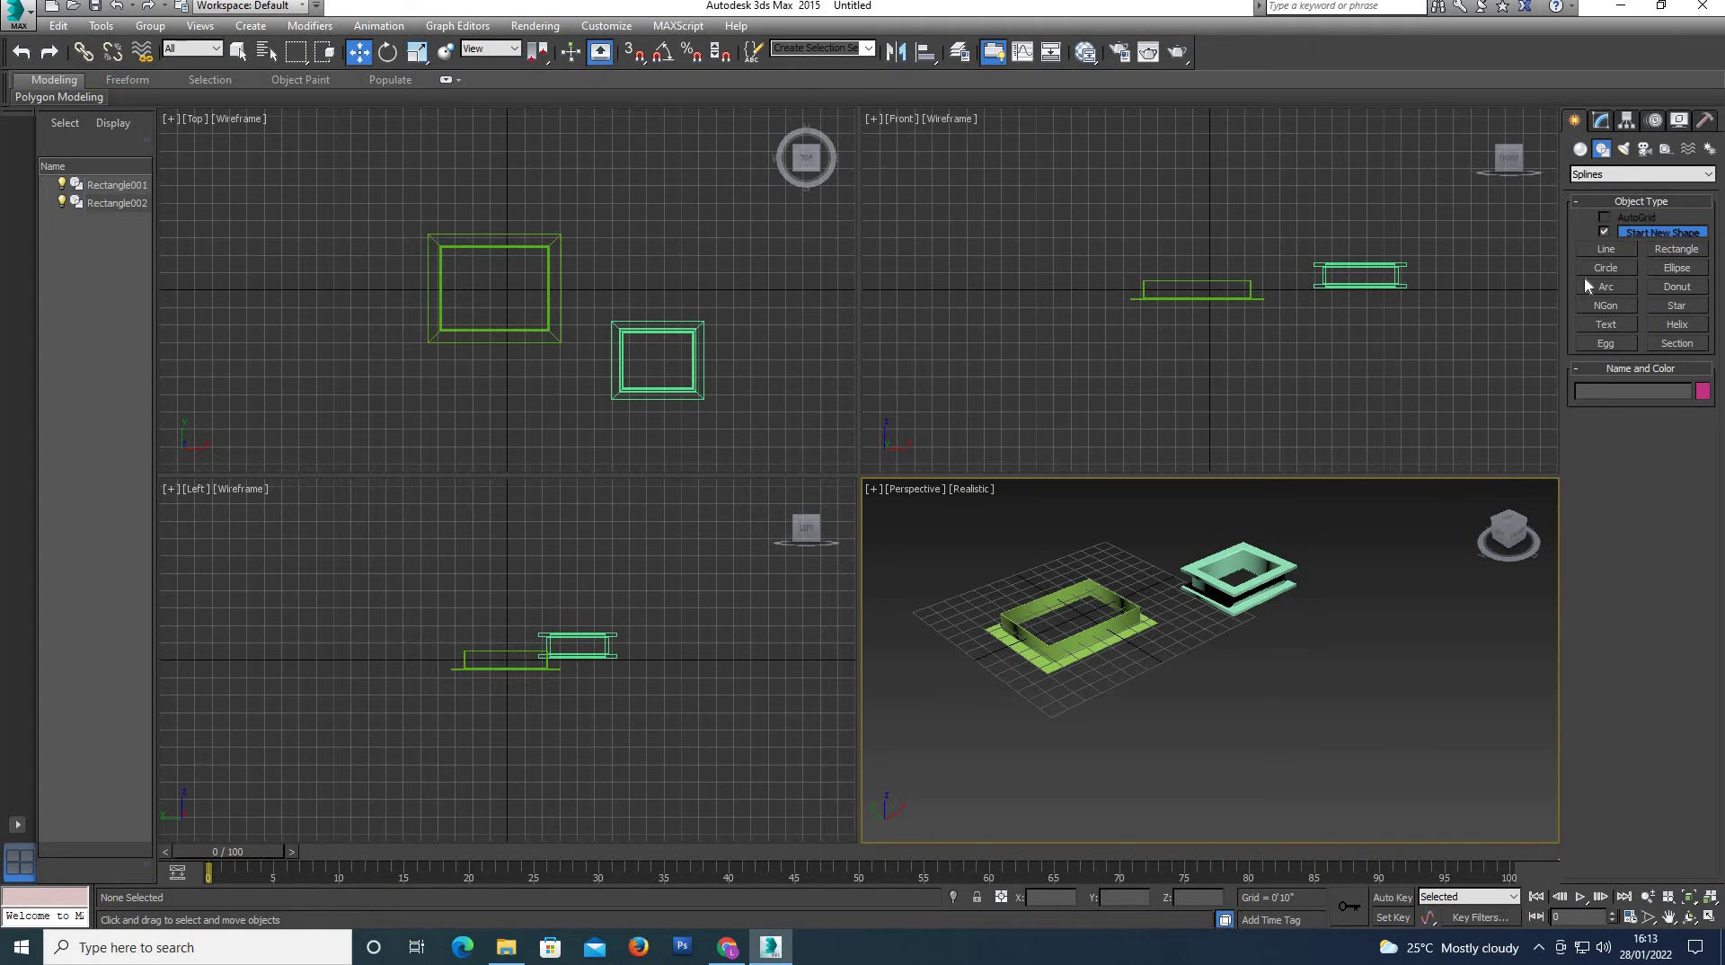
Draw a two-point straight line, Line001, on the grid right of the frames, then select it.
left_click(1613, 255)
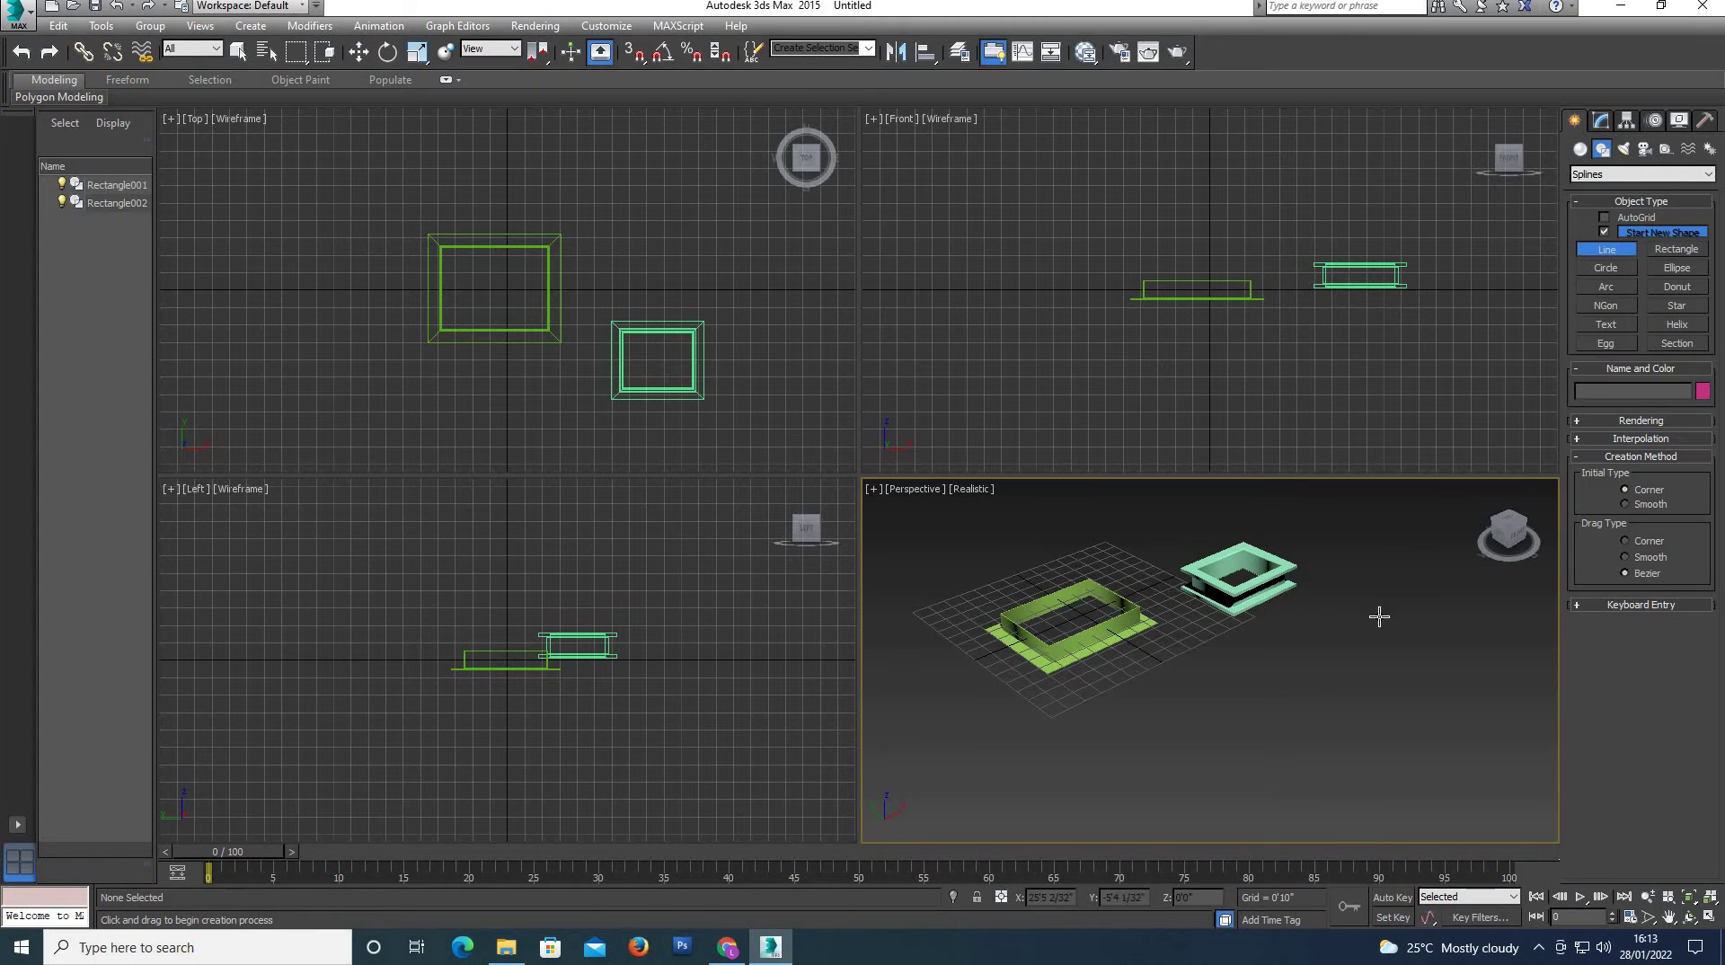
left_click(1201, 735)
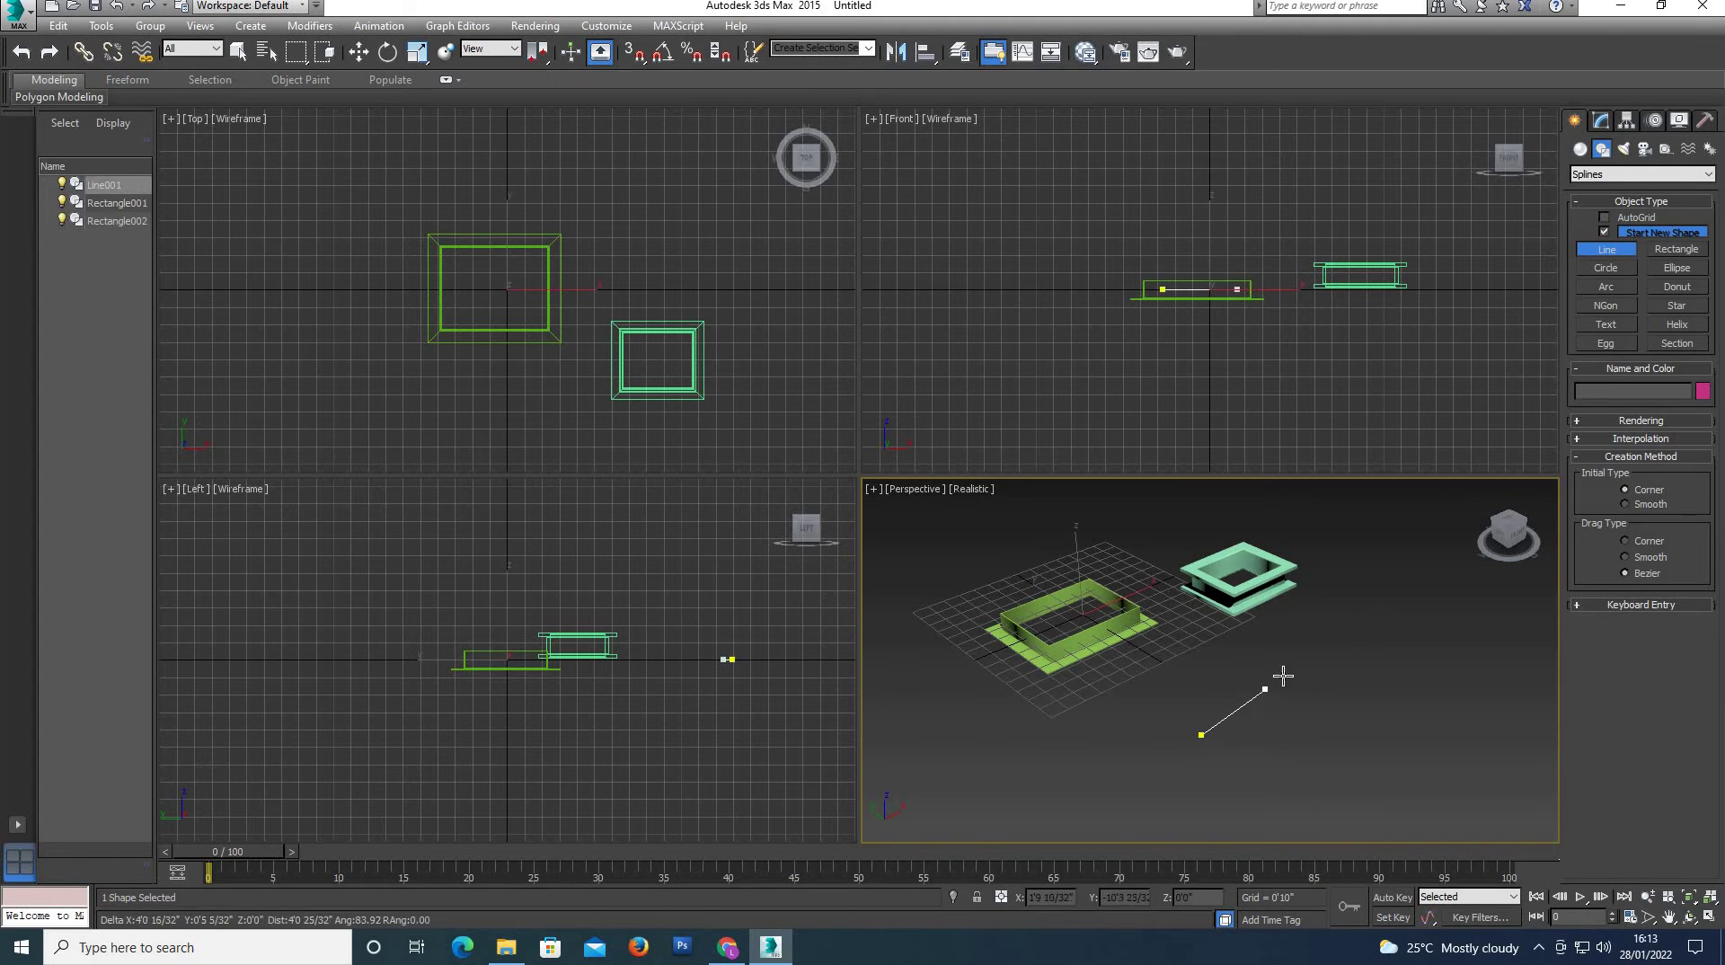
left_click(1363, 629)
right_click(1366, 719)
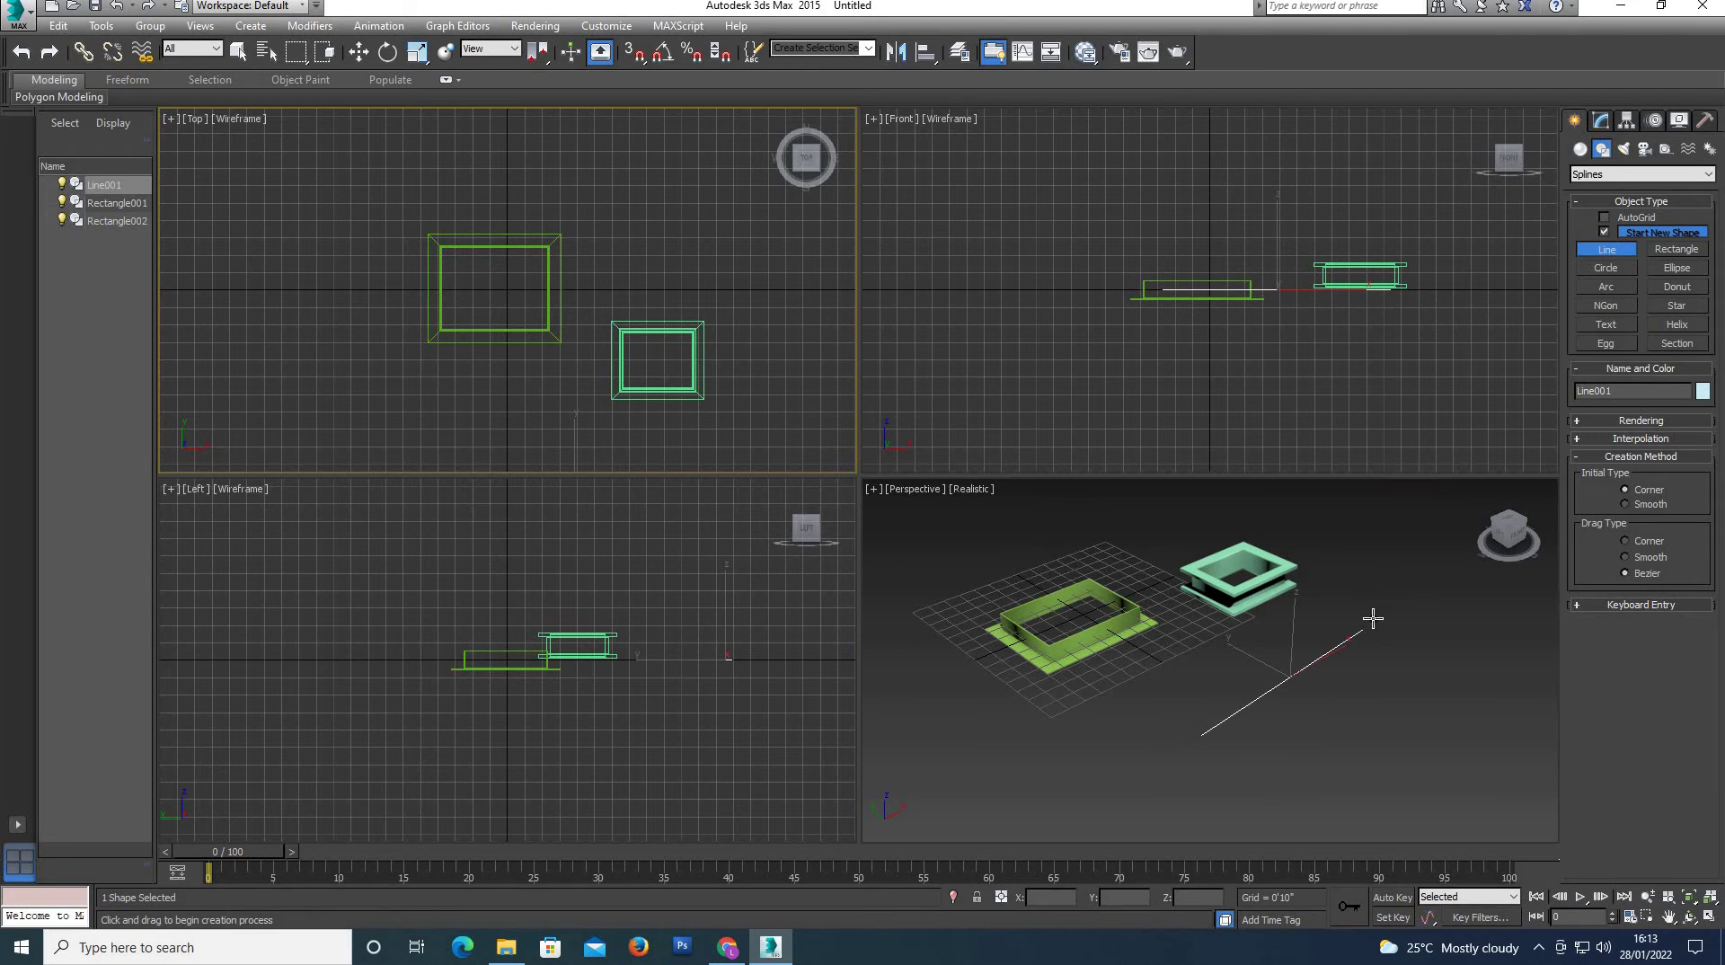
right_click(1285, 702)
scroll(1285, 703, "up", 2)
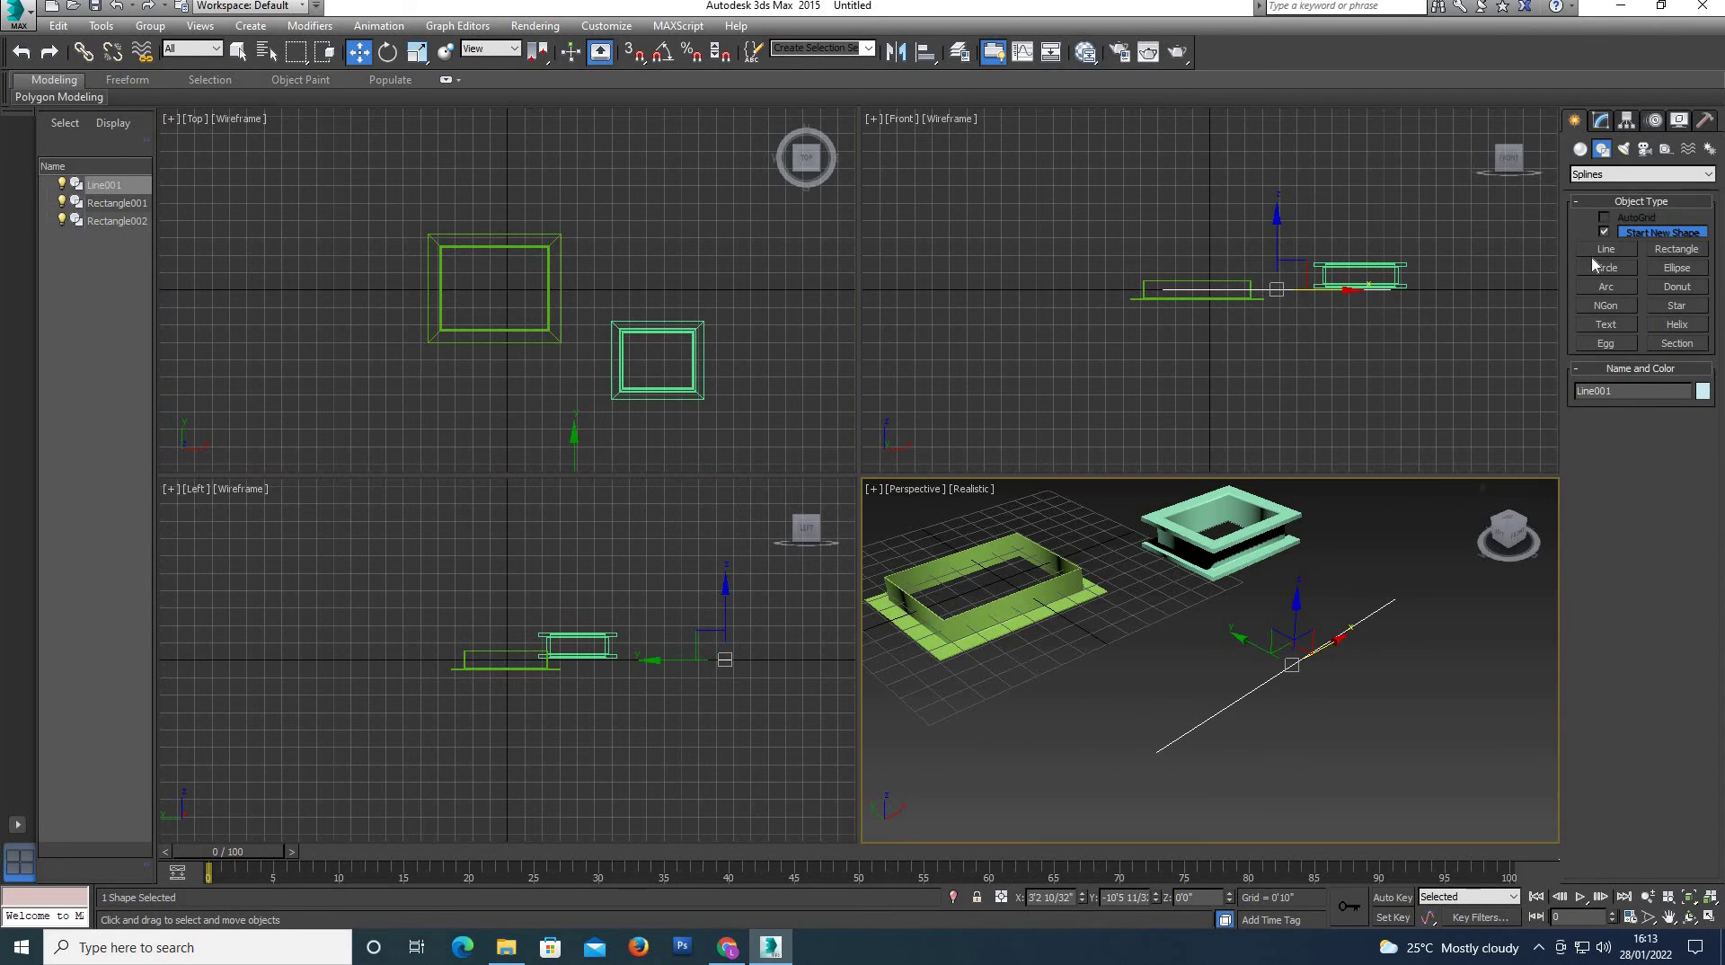
left_click(1601, 120)
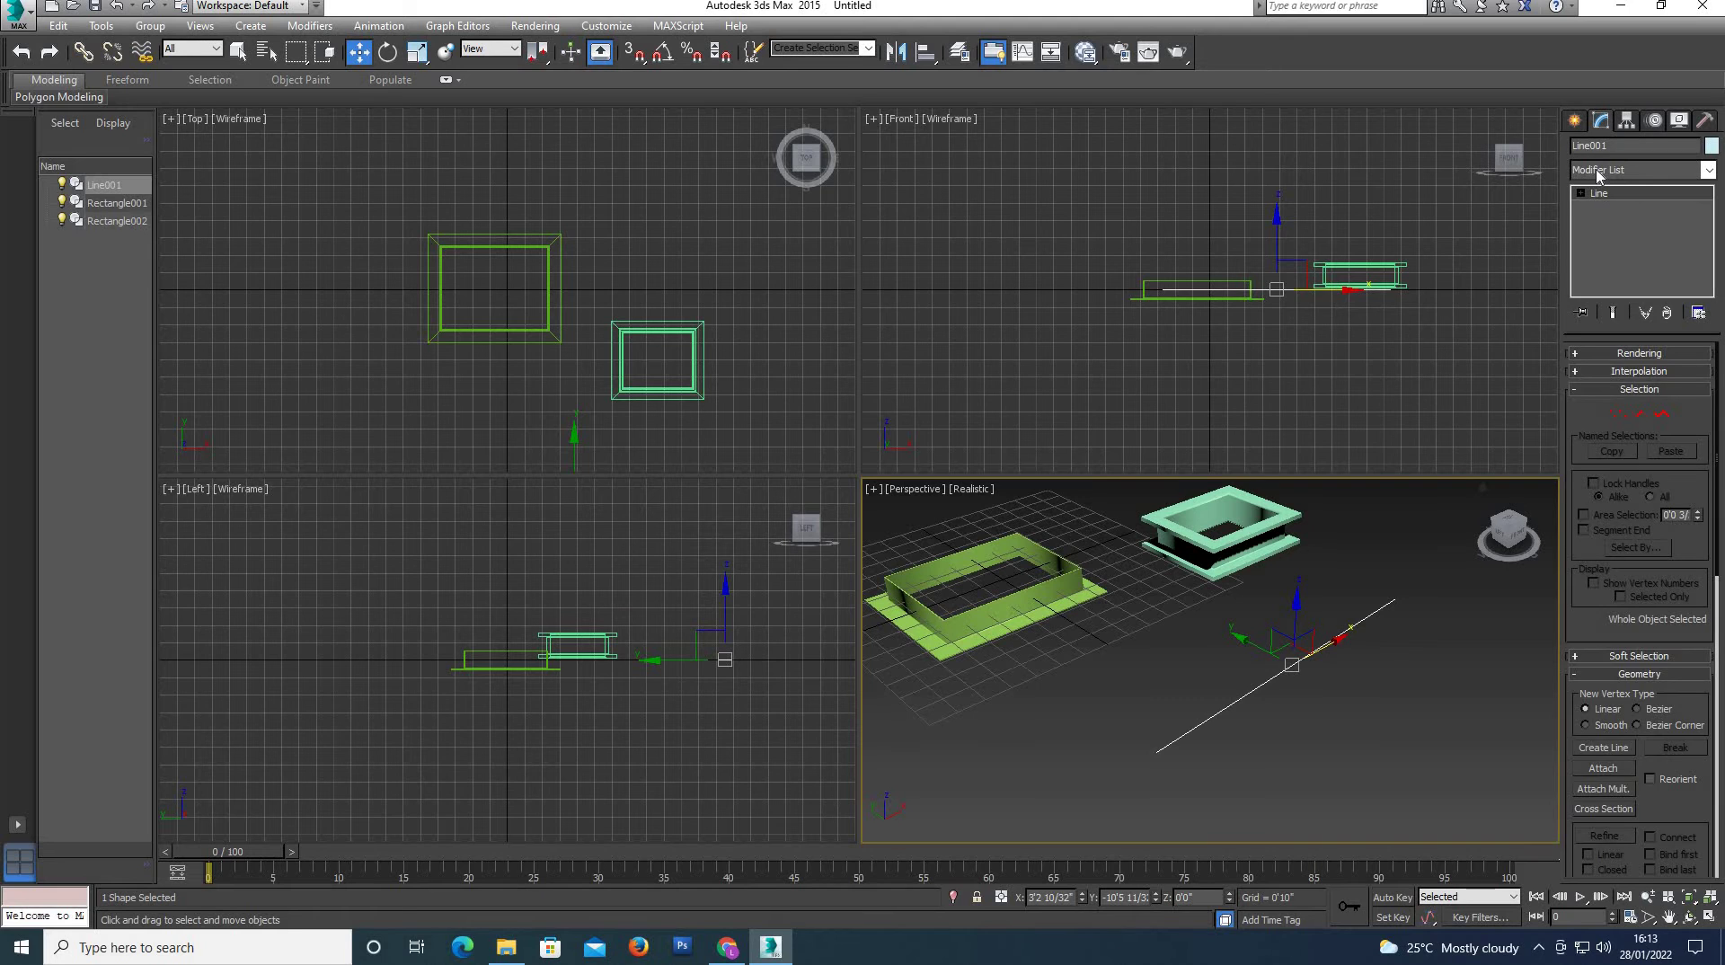
Apply a Sweep to Line001 and enlarge its profile to Length 1'2 8/32" and Width 0'10".
left_click(1595, 169)
scroll(1626, 220, "down", 10)
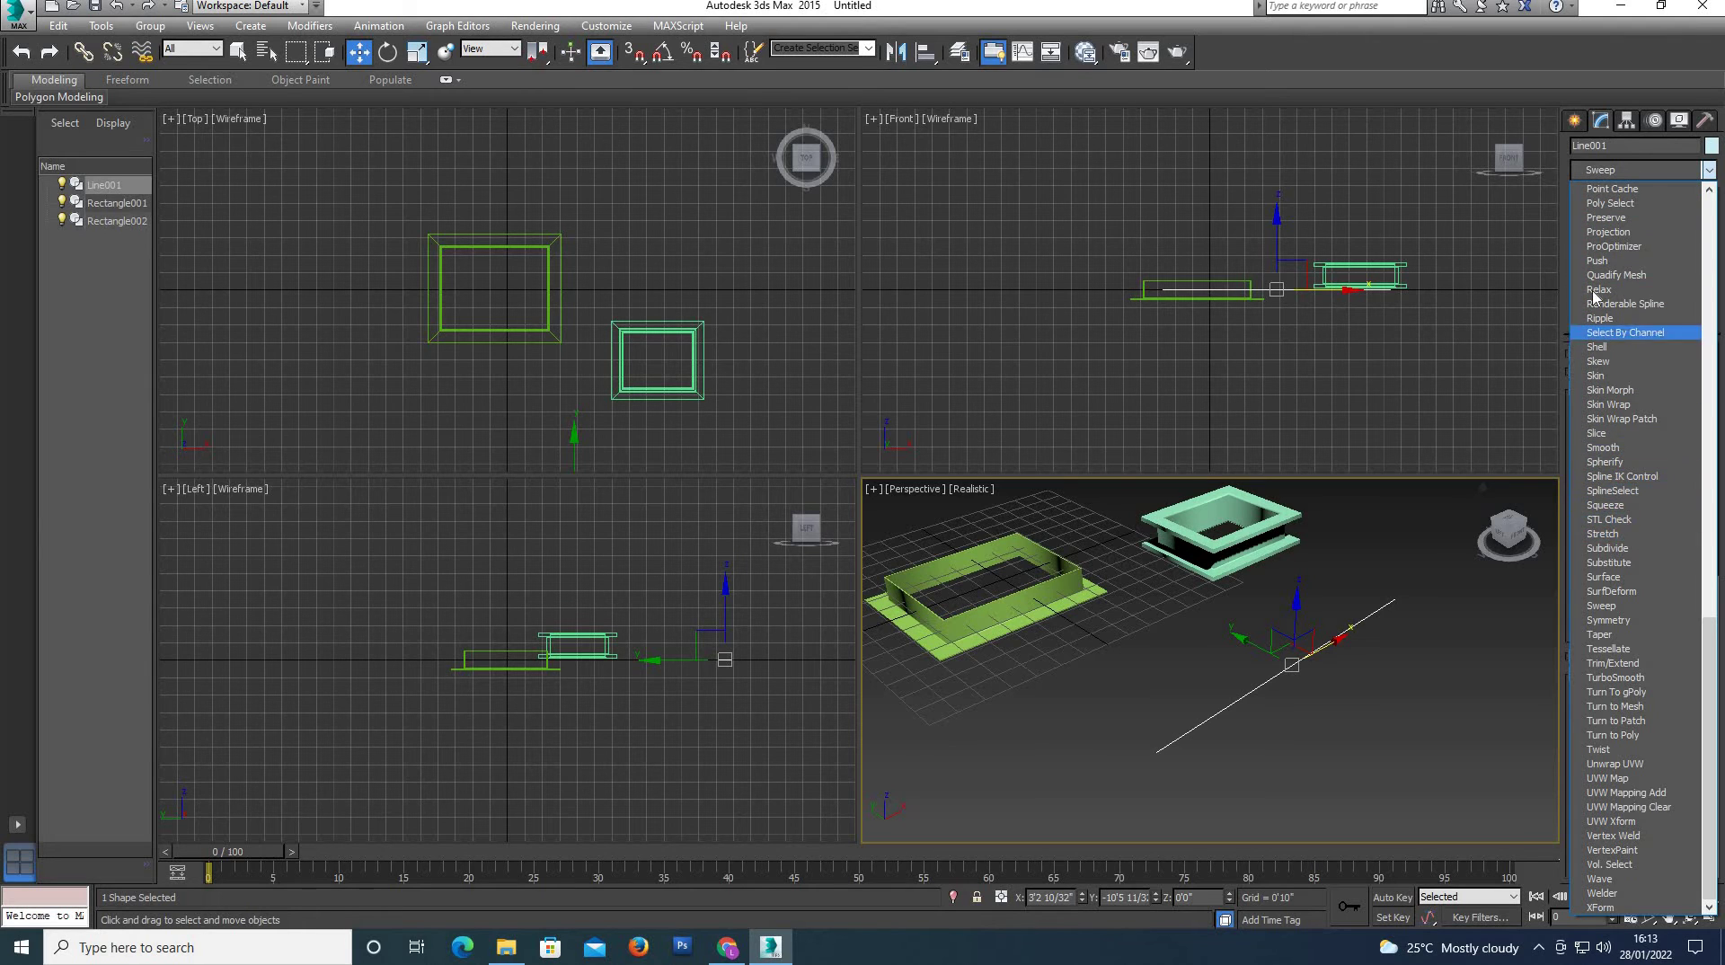
left_click(1601, 606)
scroll(1324, 758, "up", 3)
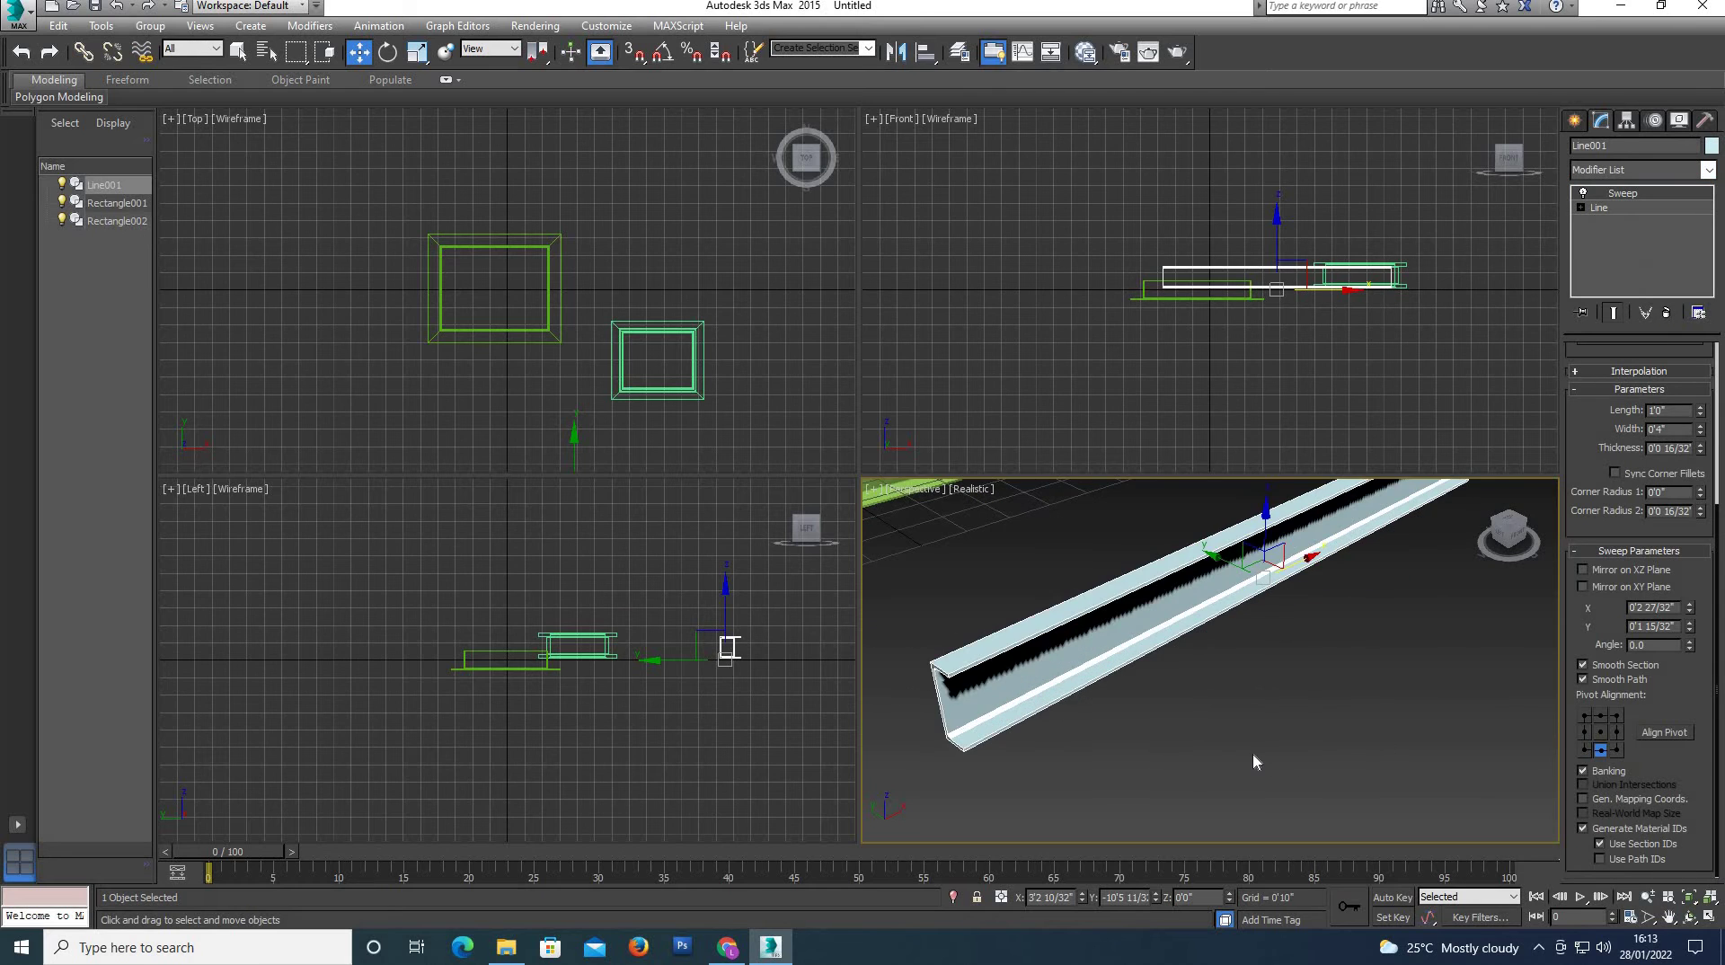
scroll(1252, 752, "down", 3)
scroll(1112, 750, "up", 4)
scroll(1175, 736, "up", 2)
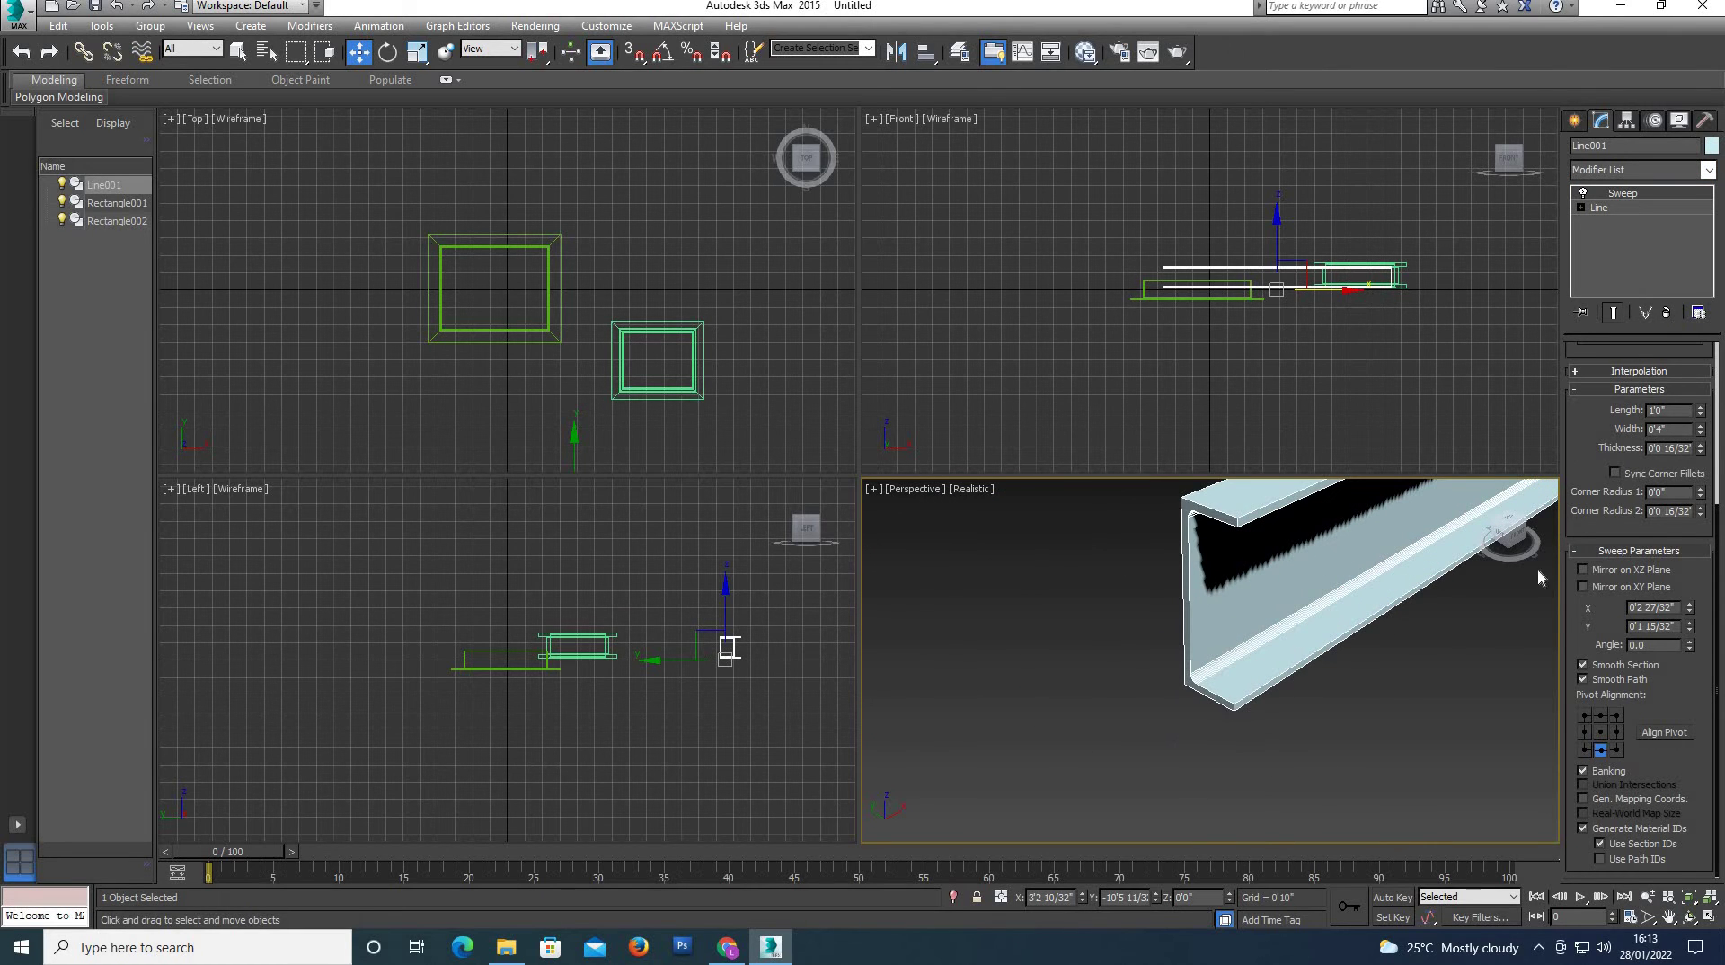
left_click(1701, 411)
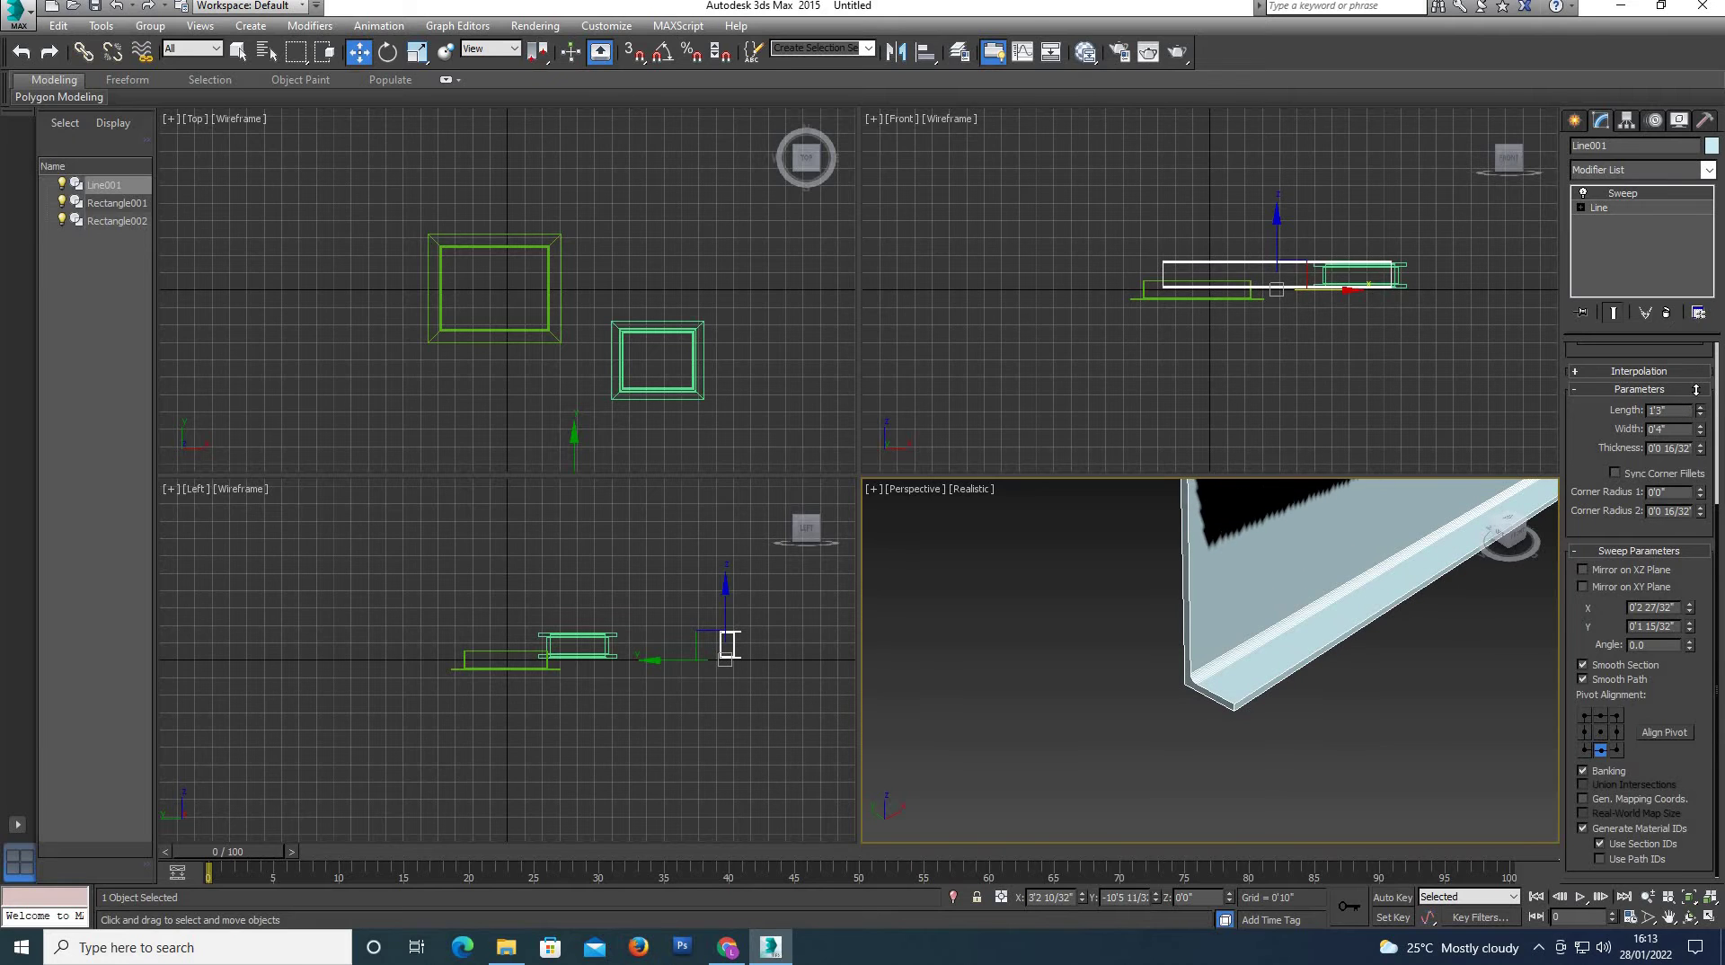
left_click_drag(1701, 429, 1701, 386)
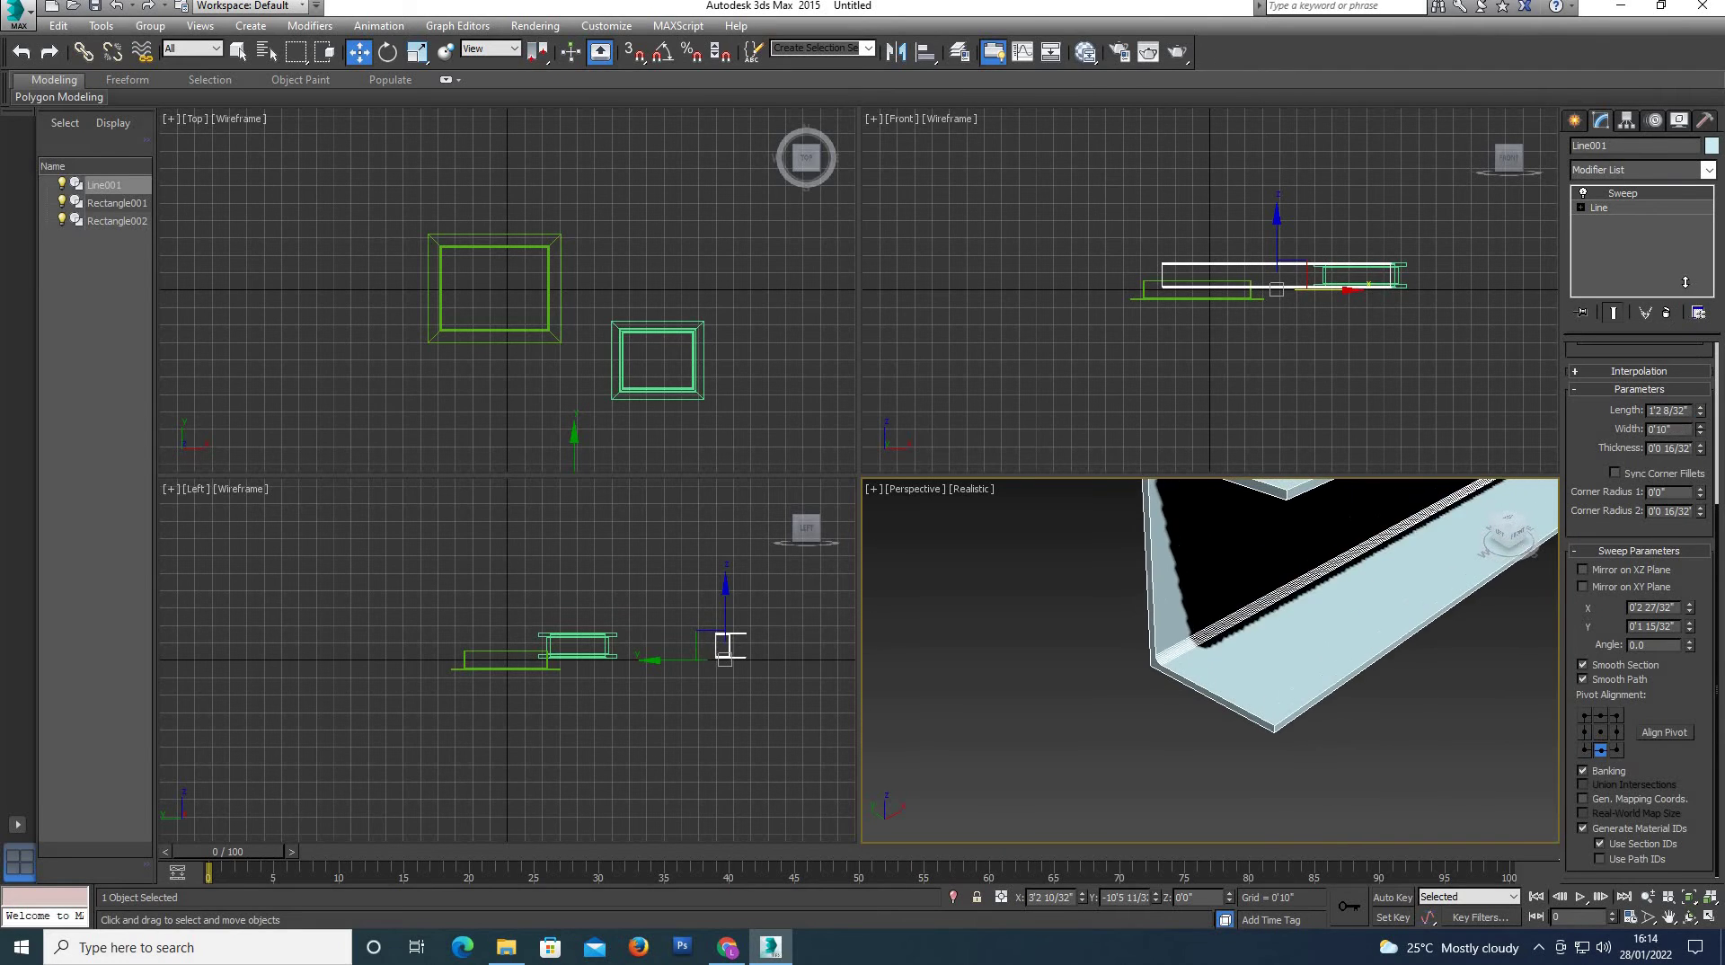
left_click(1064, 712)
Reselect the beam and thicken its channel profile to 0'1 21/32".
scroll(1060, 711, "down", 3)
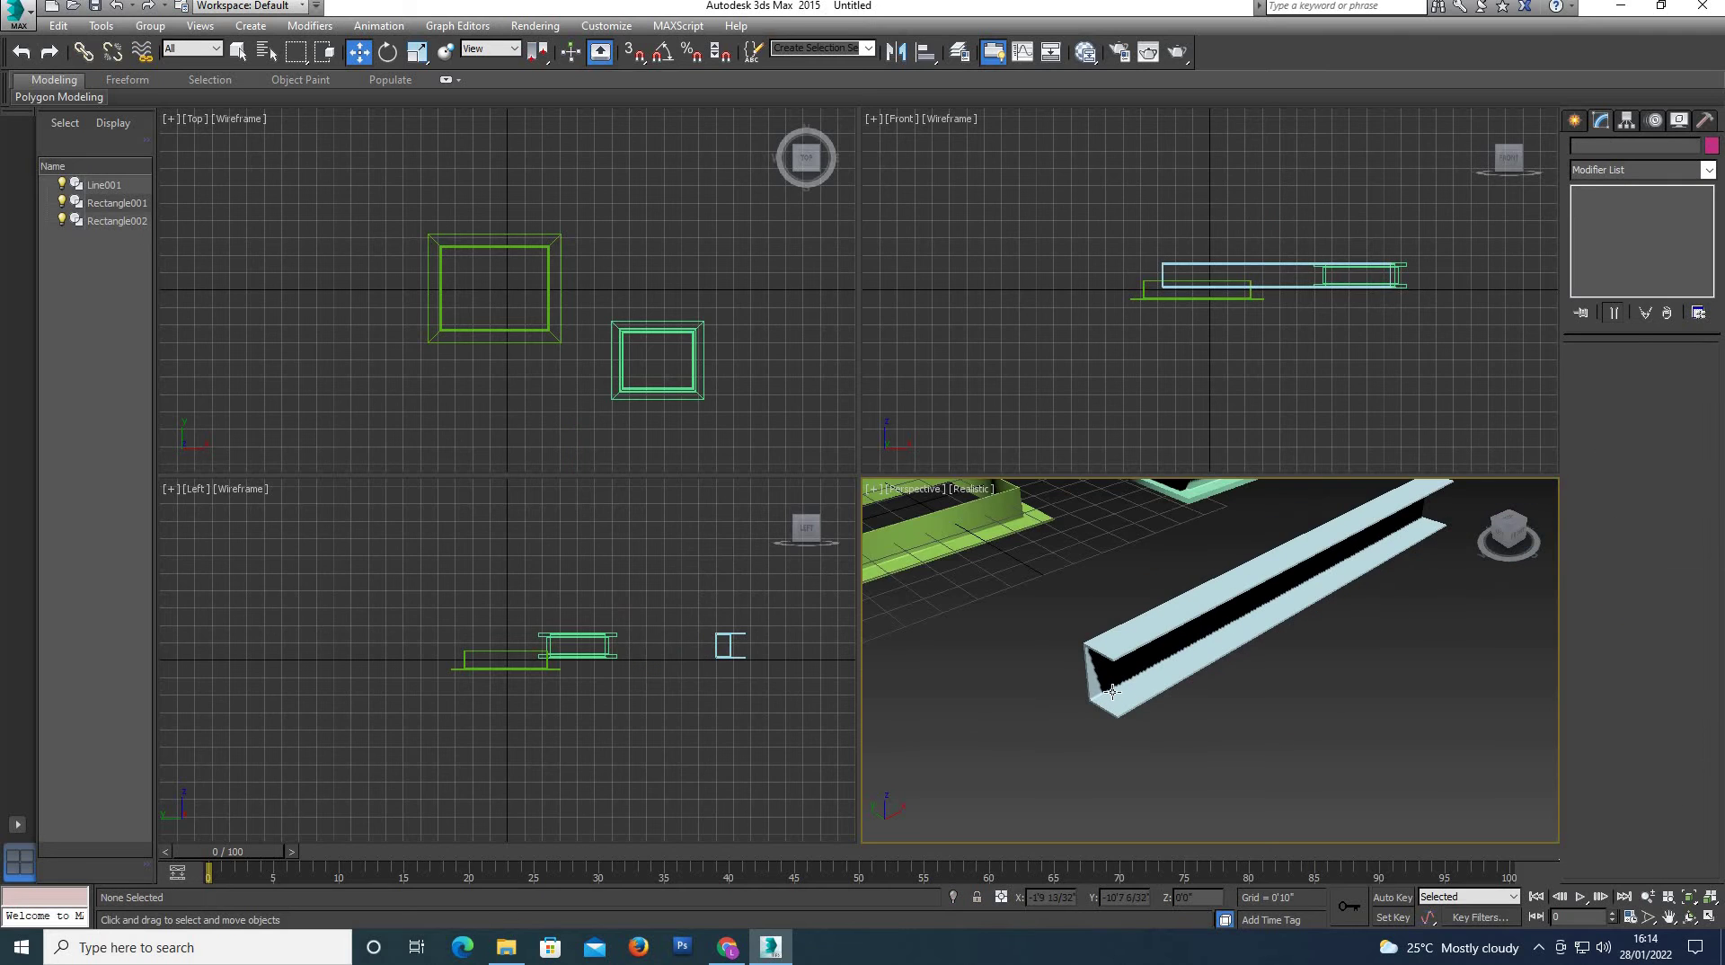
scroll(1111, 692, "down", 2)
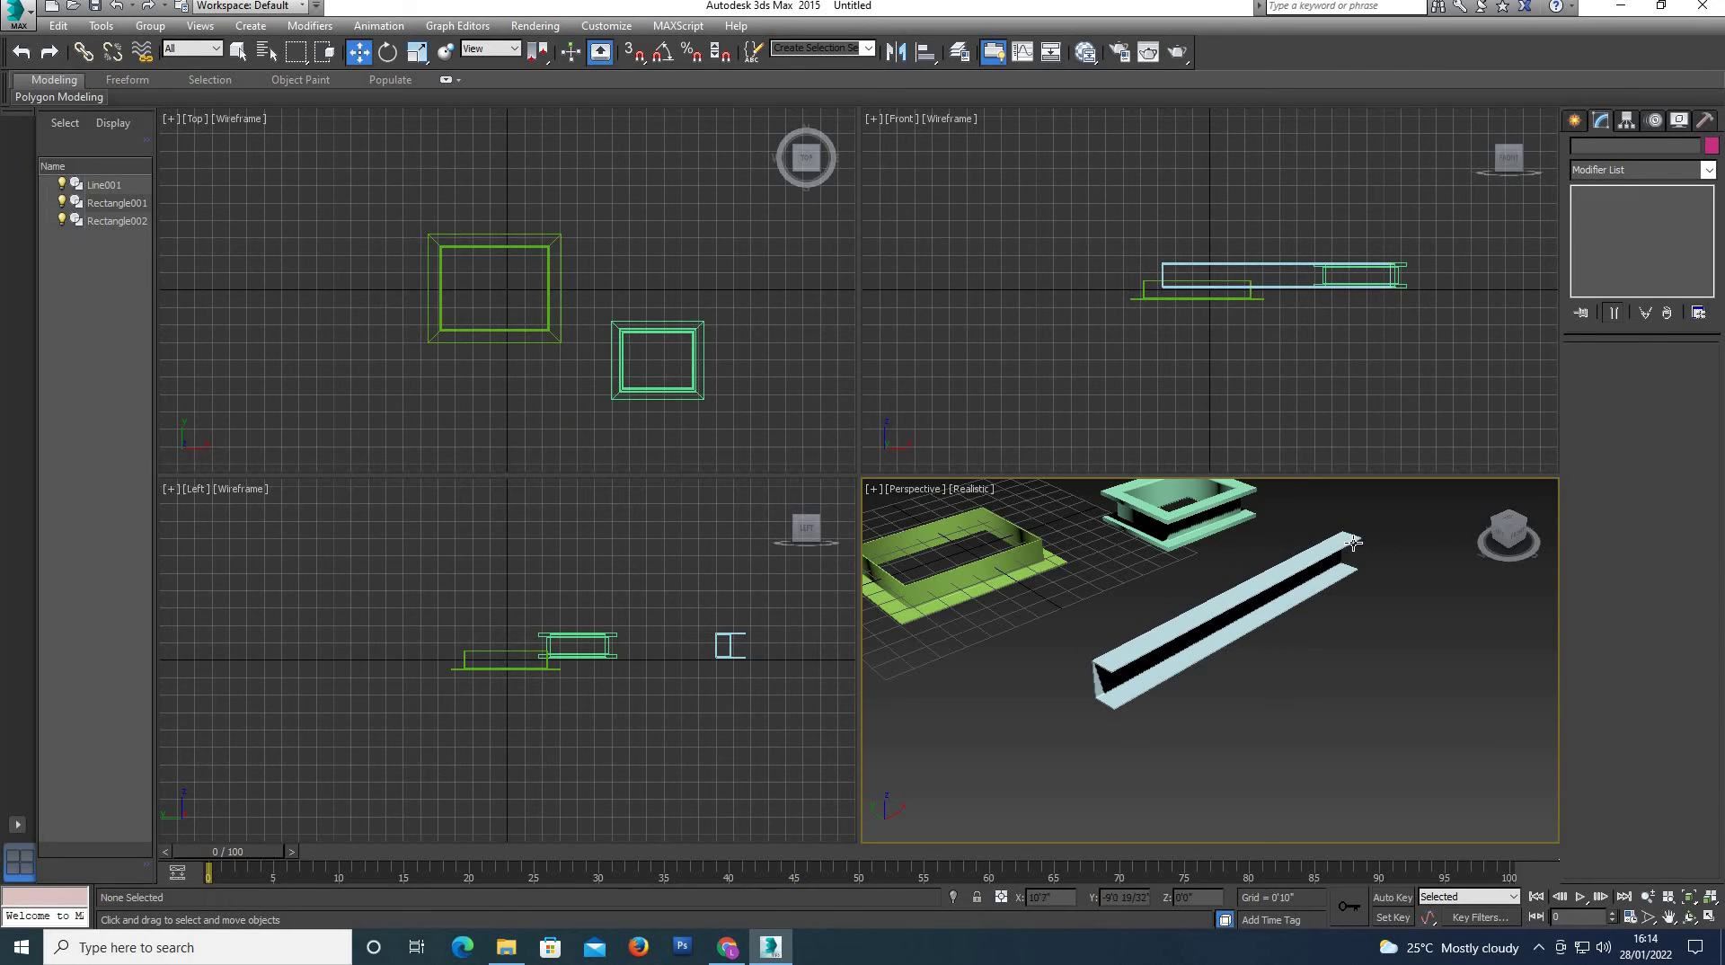
left_click(1285, 580)
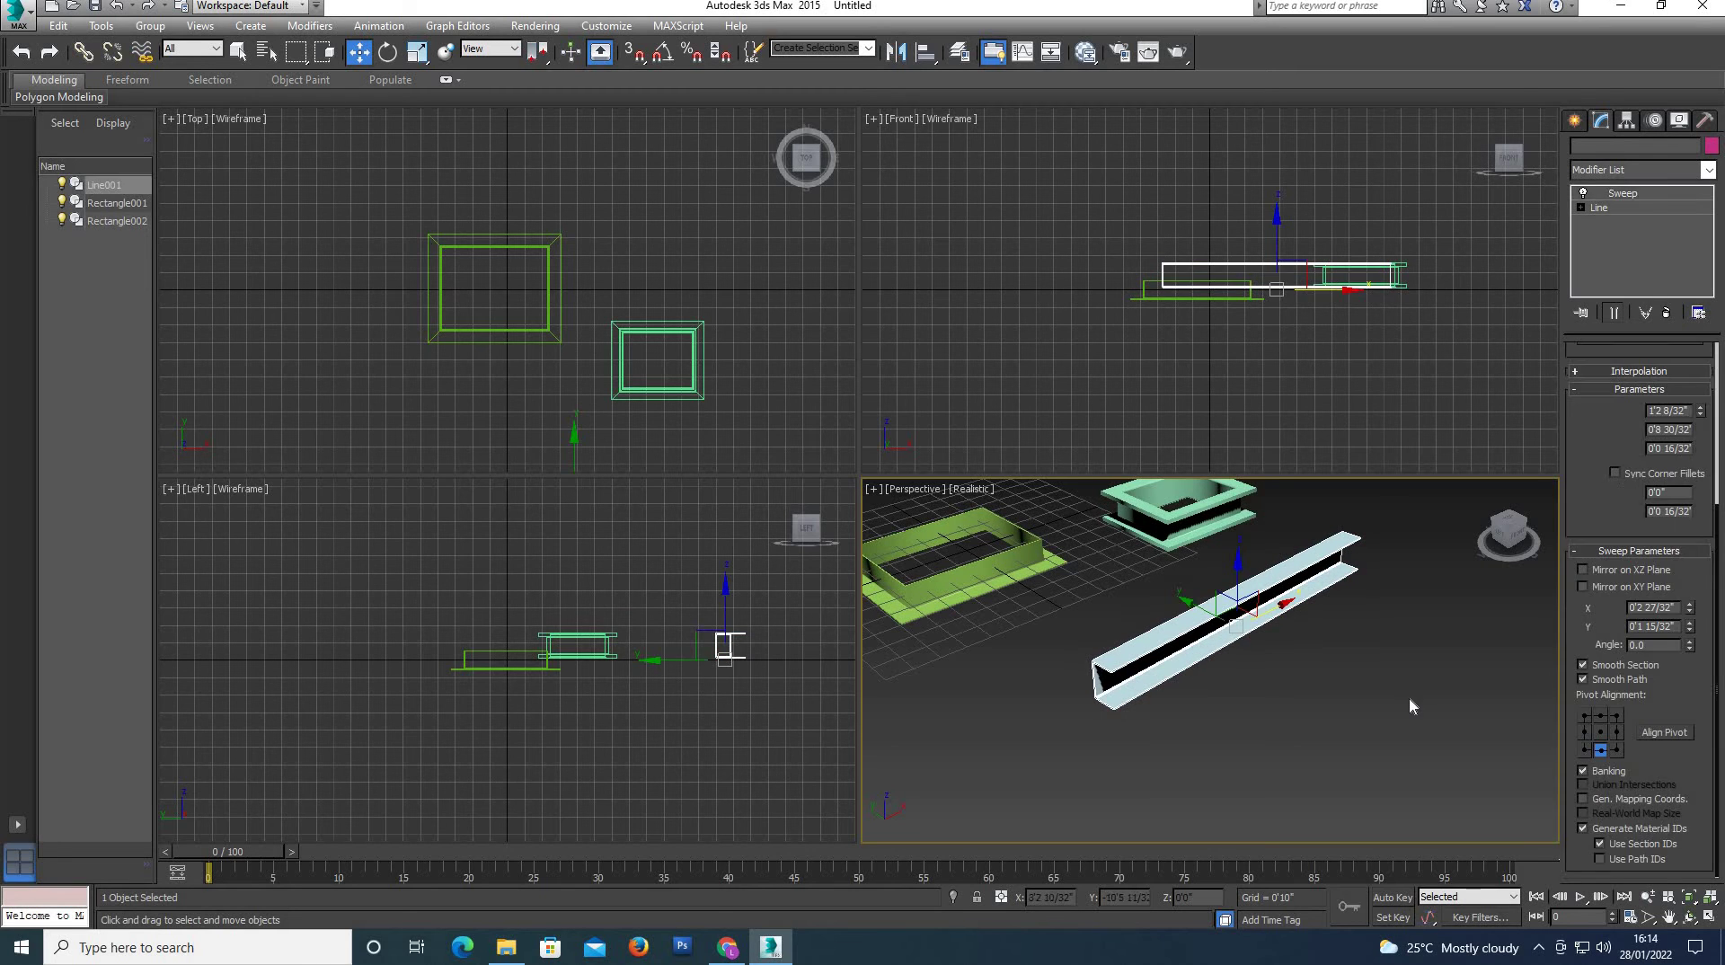
left_click(1410, 698)
key("ctrl+z")
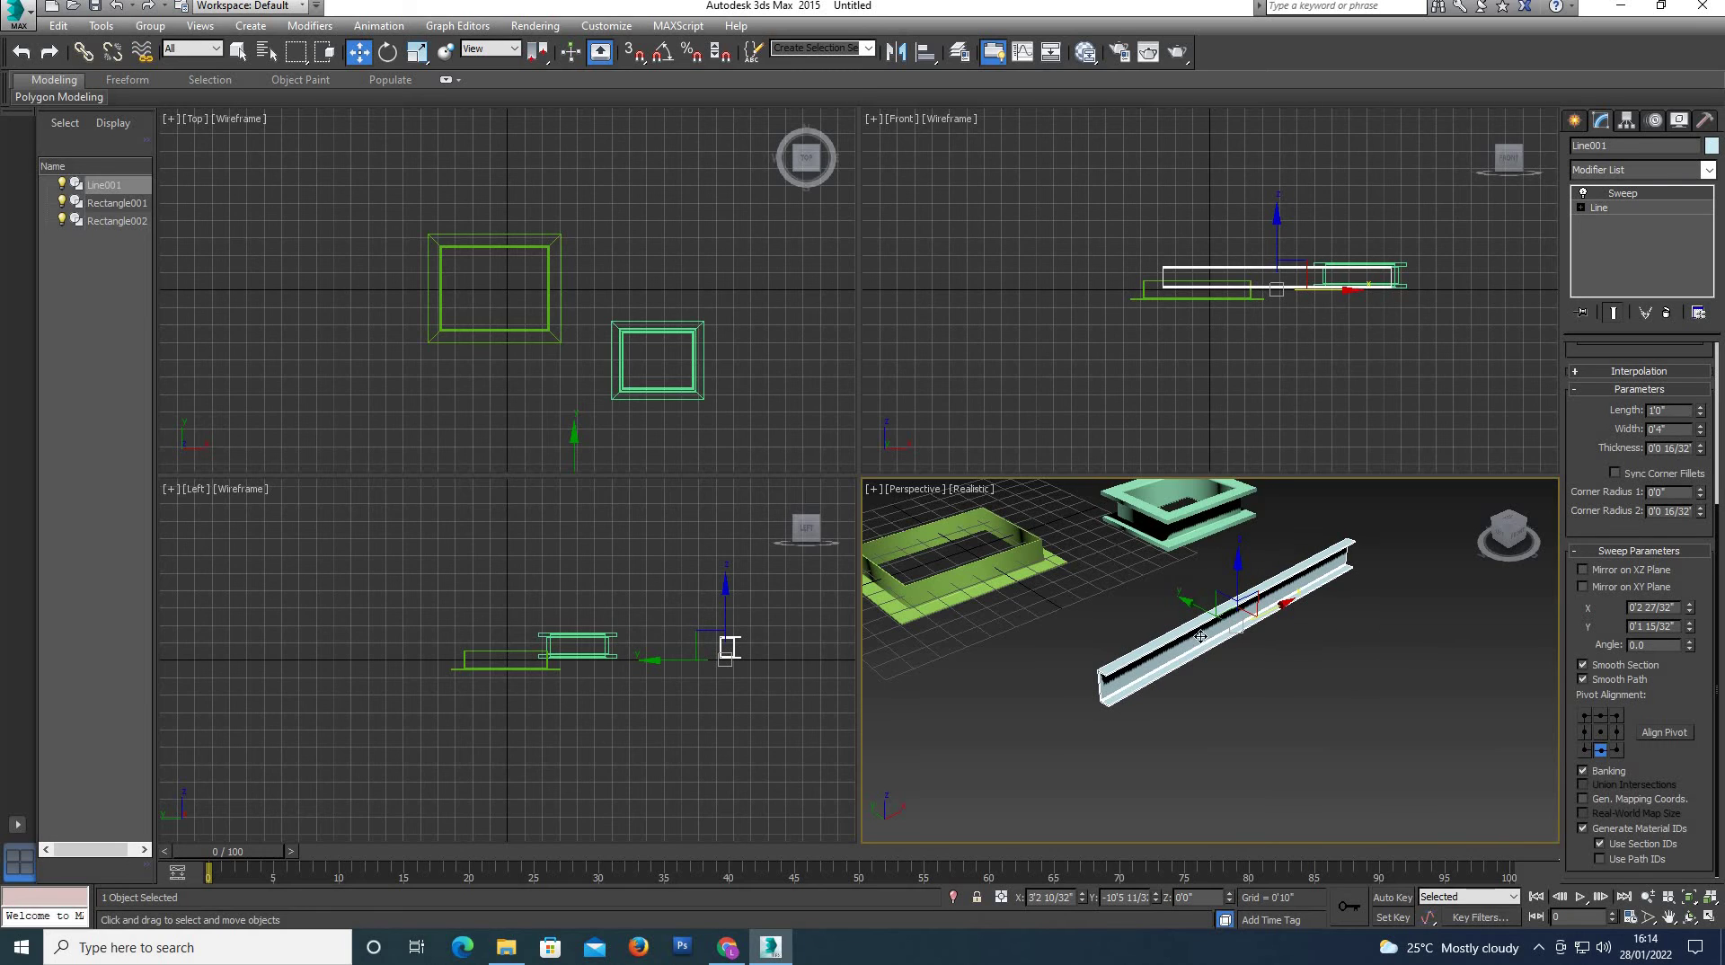
scroll(1197, 633, "up", 3)
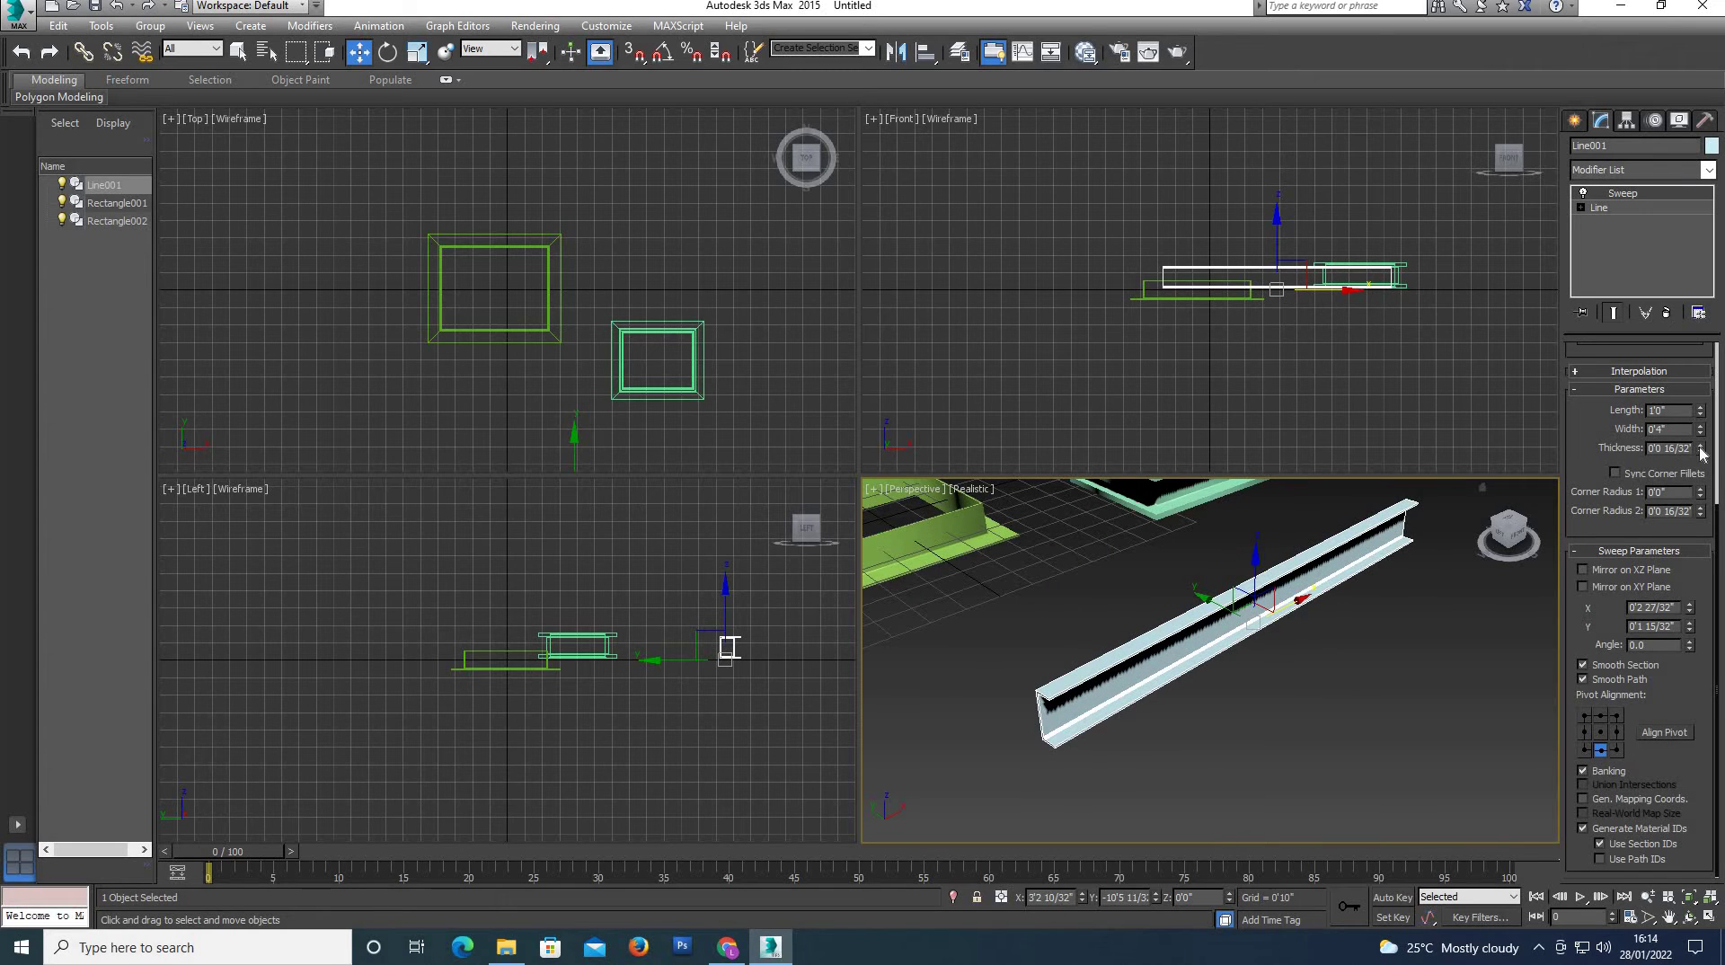
left_click_drag(1704, 449, 1667, 334)
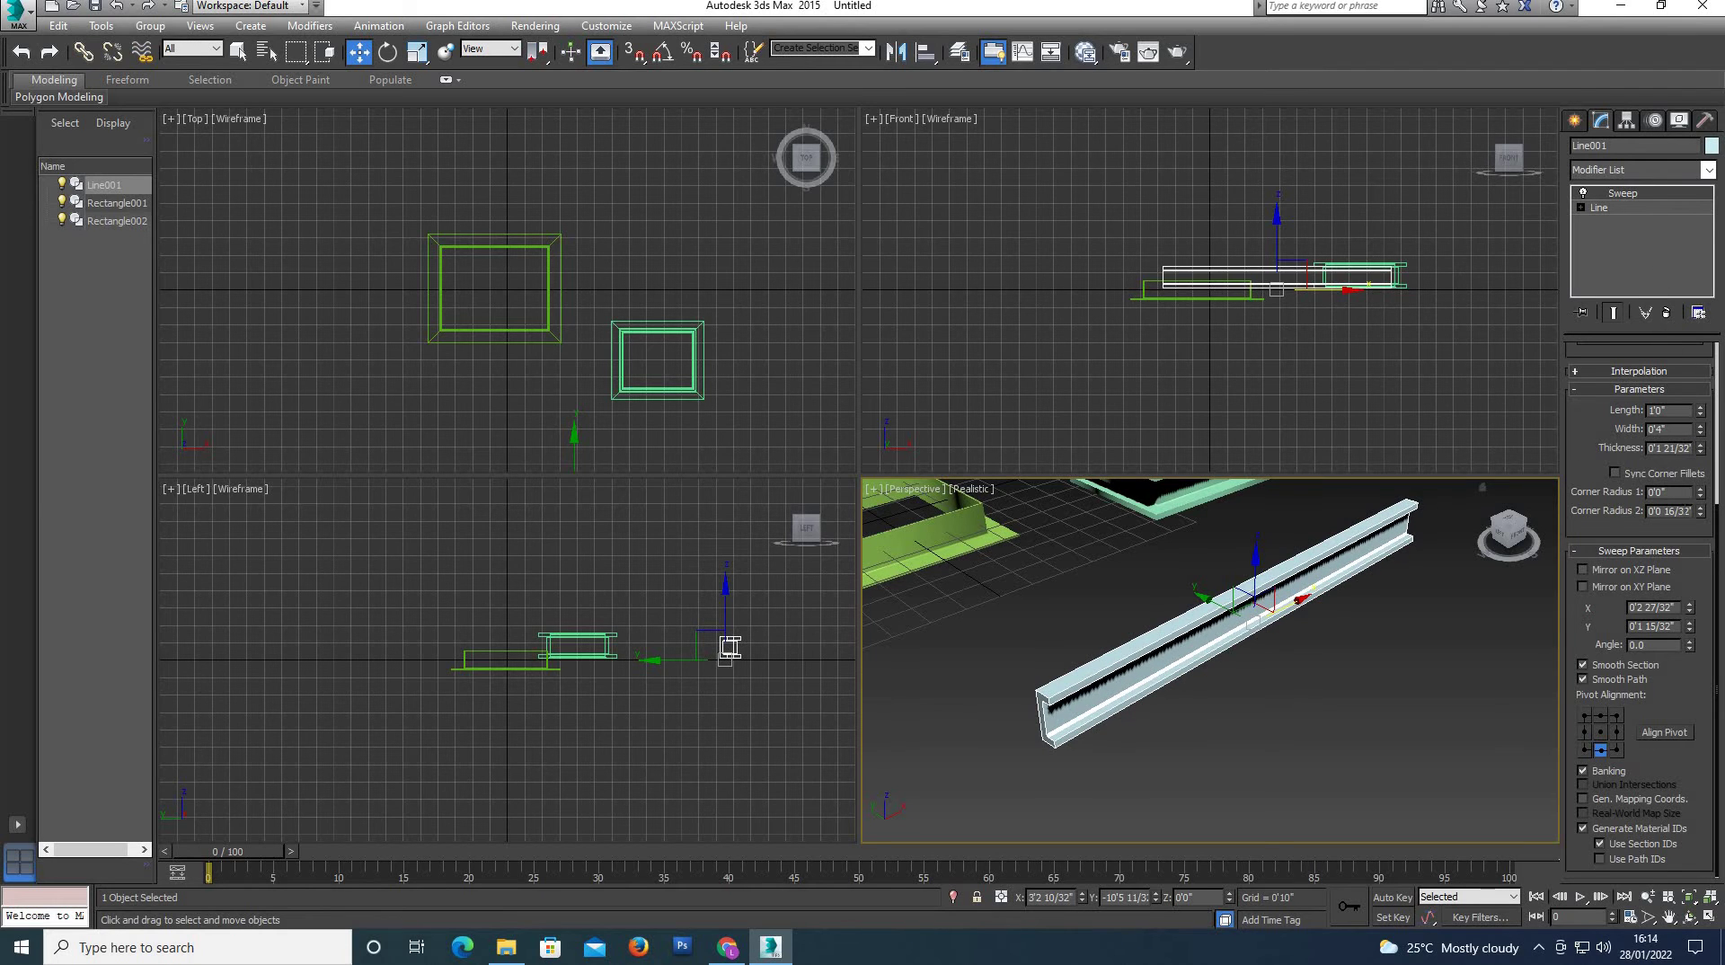
Toggle Sync Corner Fillets and raise Corner Radius 2 to 0'1 6/32".
left_click(1615, 472)
left_click(1616, 472)
scroll(1021, 740, "up", 5)
scroll(1107, 697, "up", 5)
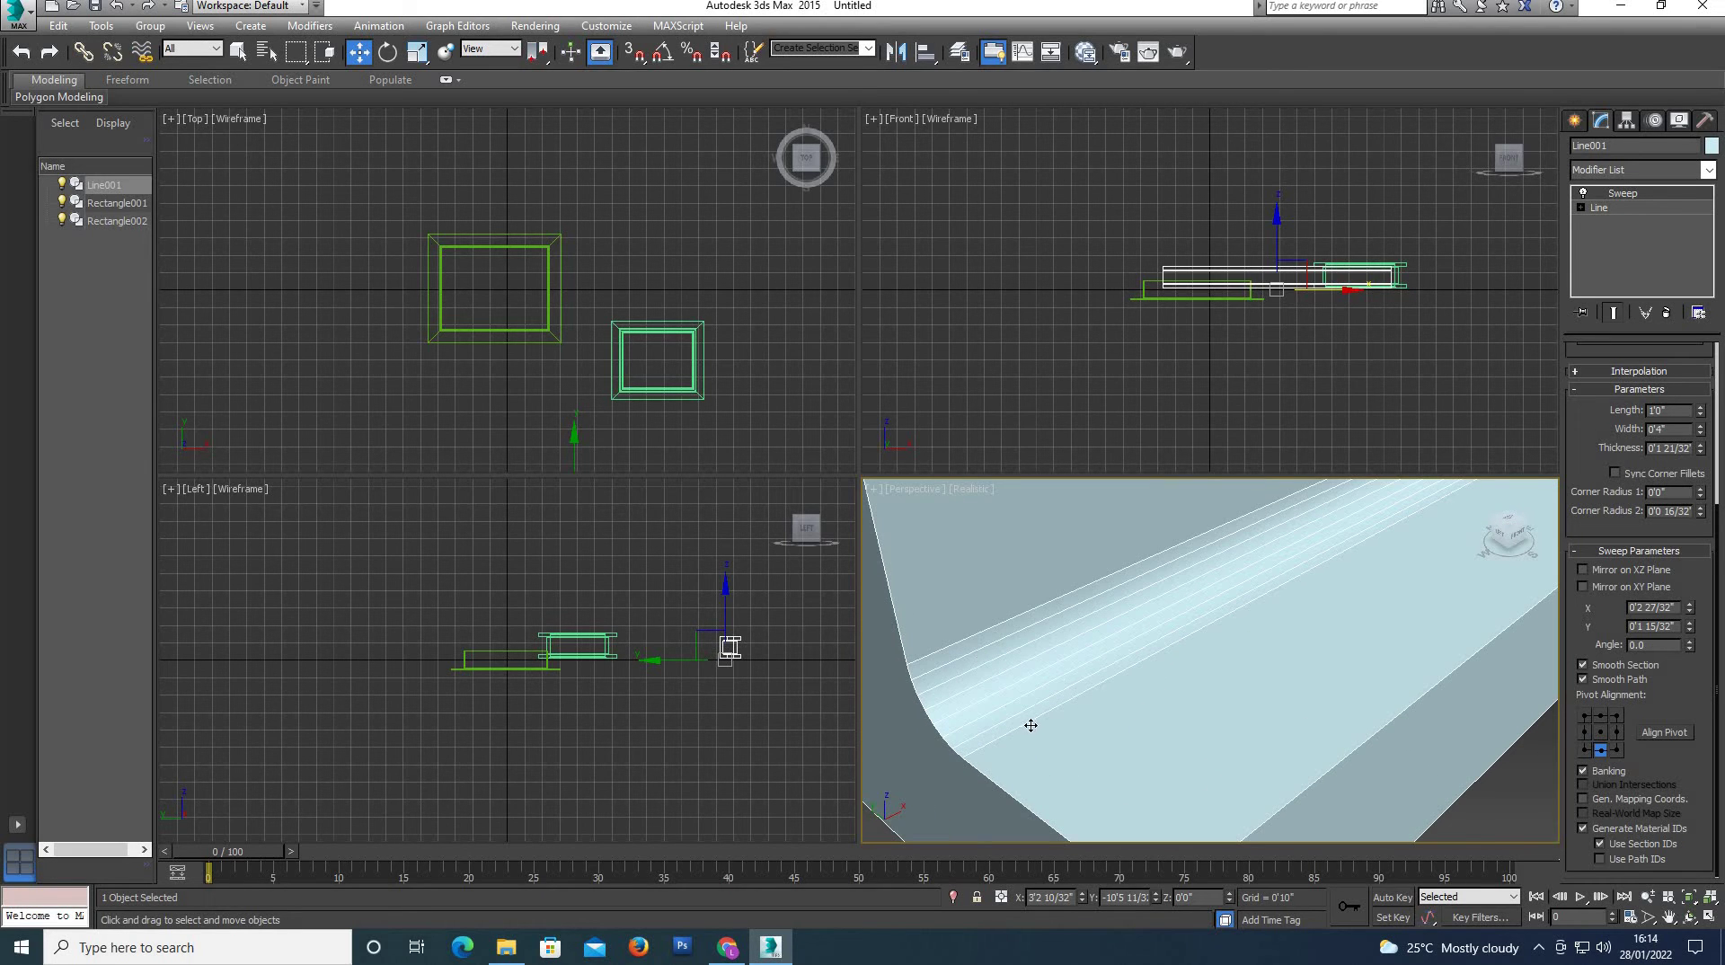
left_click(1616, 474)
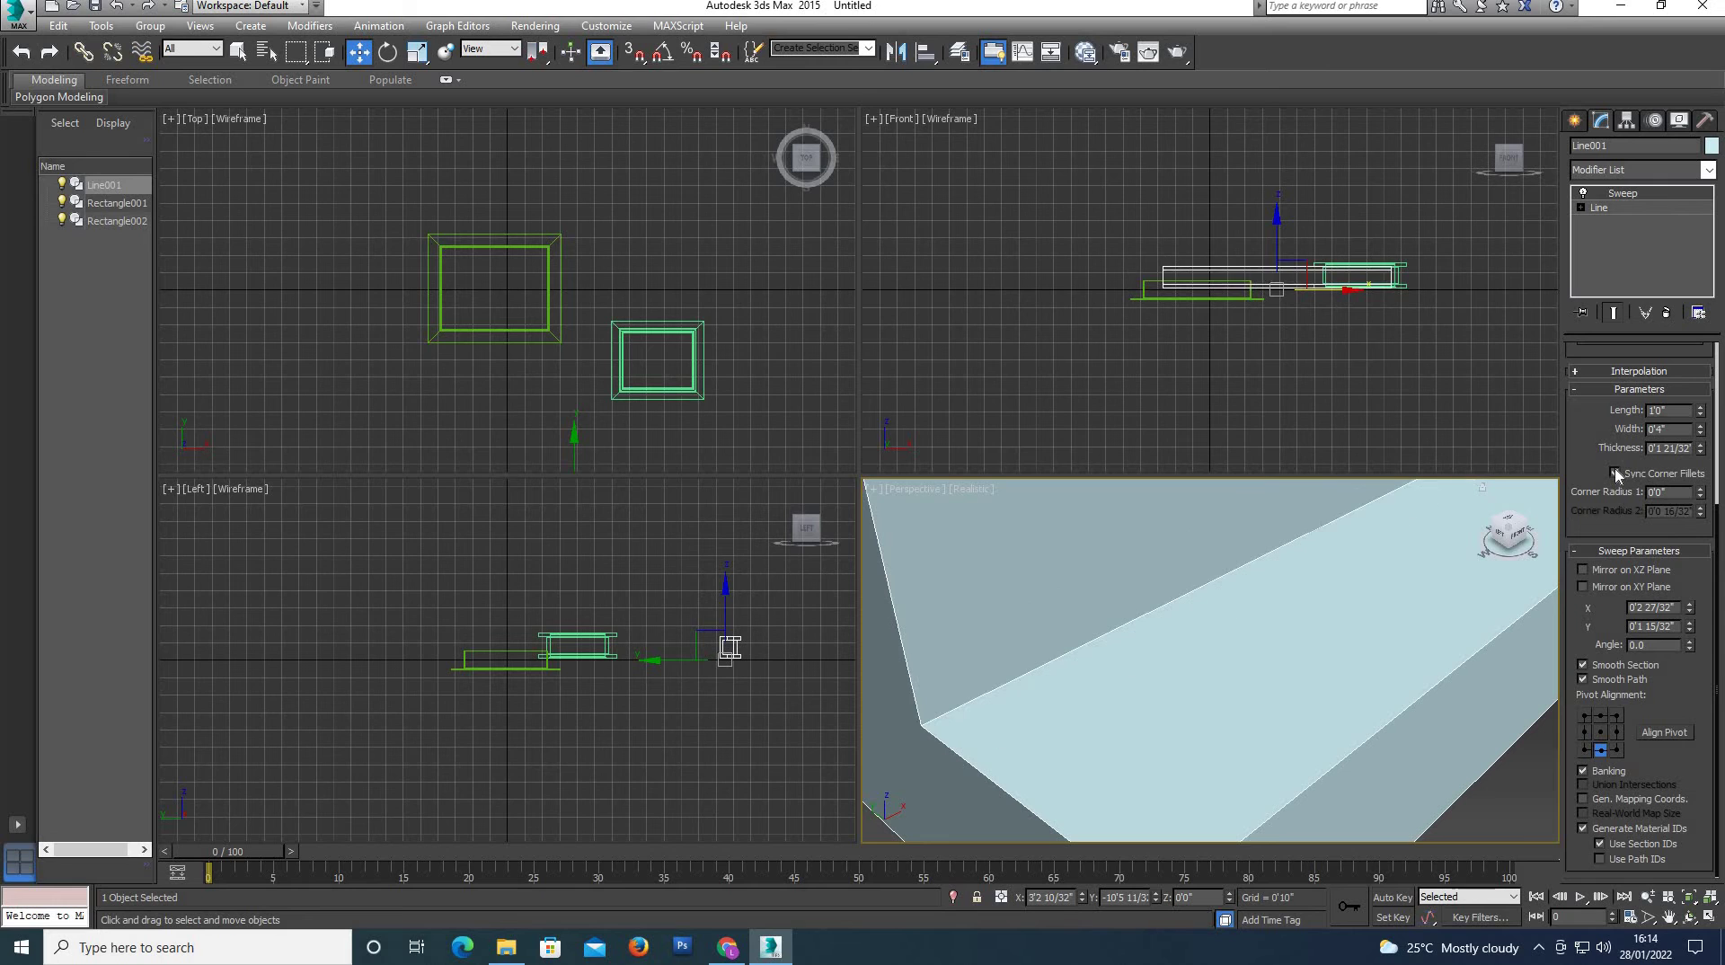
left_click(1616, 474)
scroll(1020, 697, "down", 2)
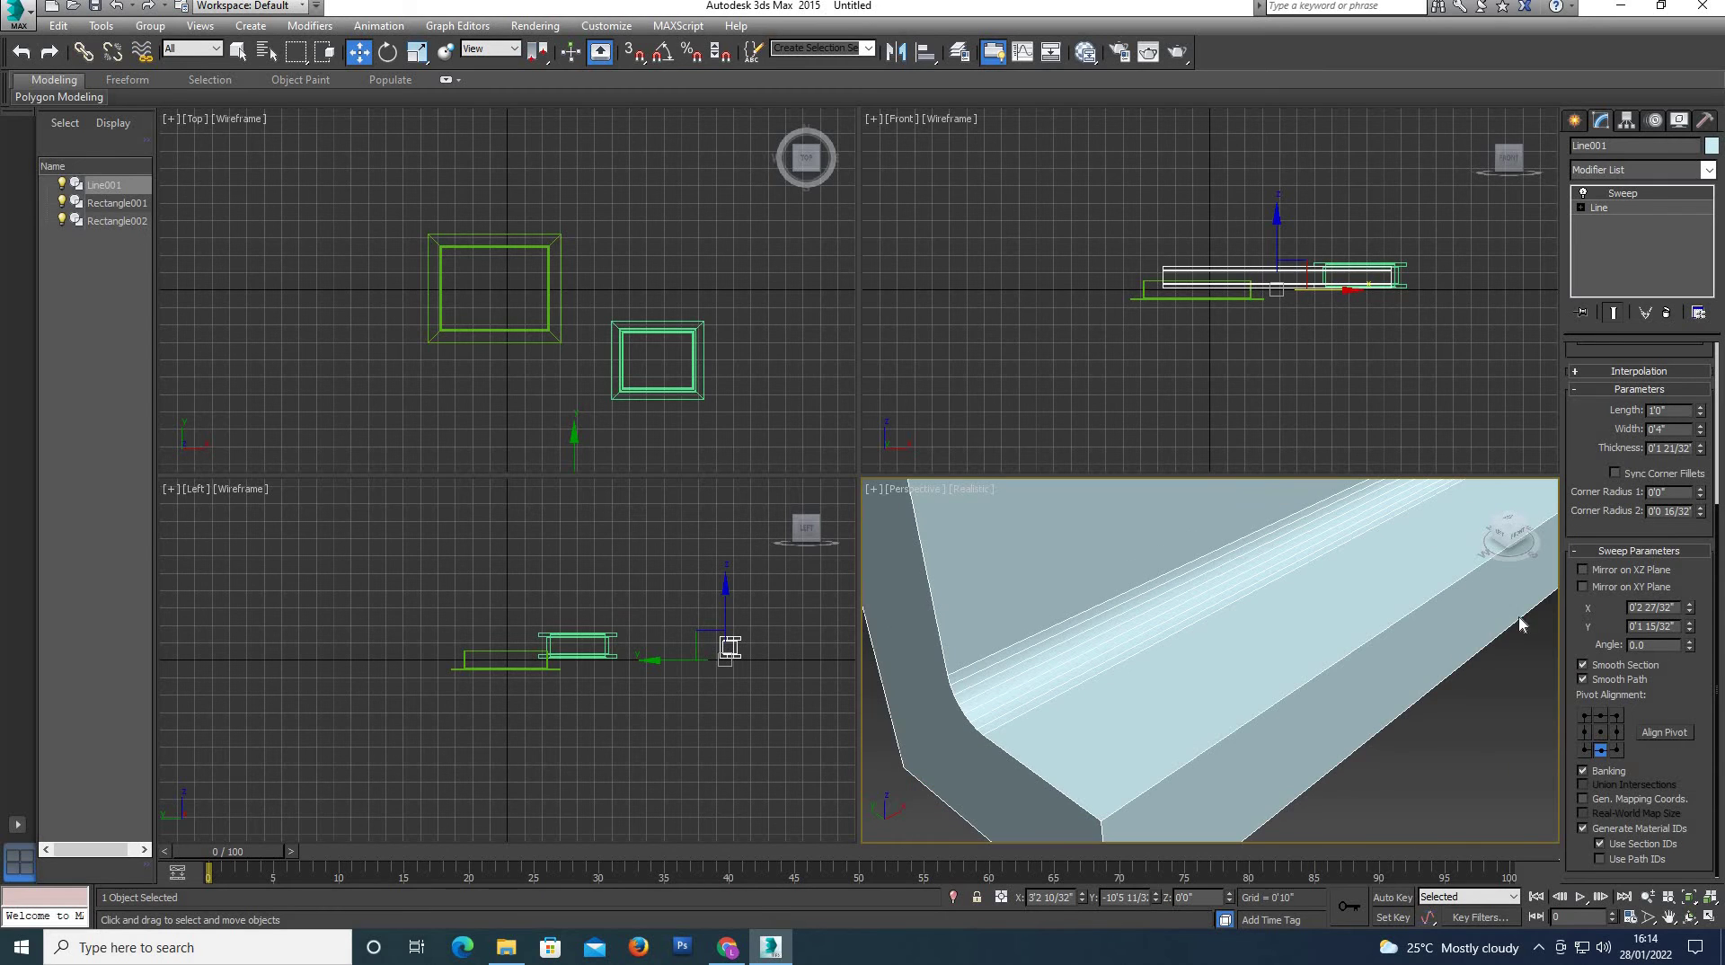
scroll(1181, 727, "down", 2)
scroll(1259, 654, "down", 2)
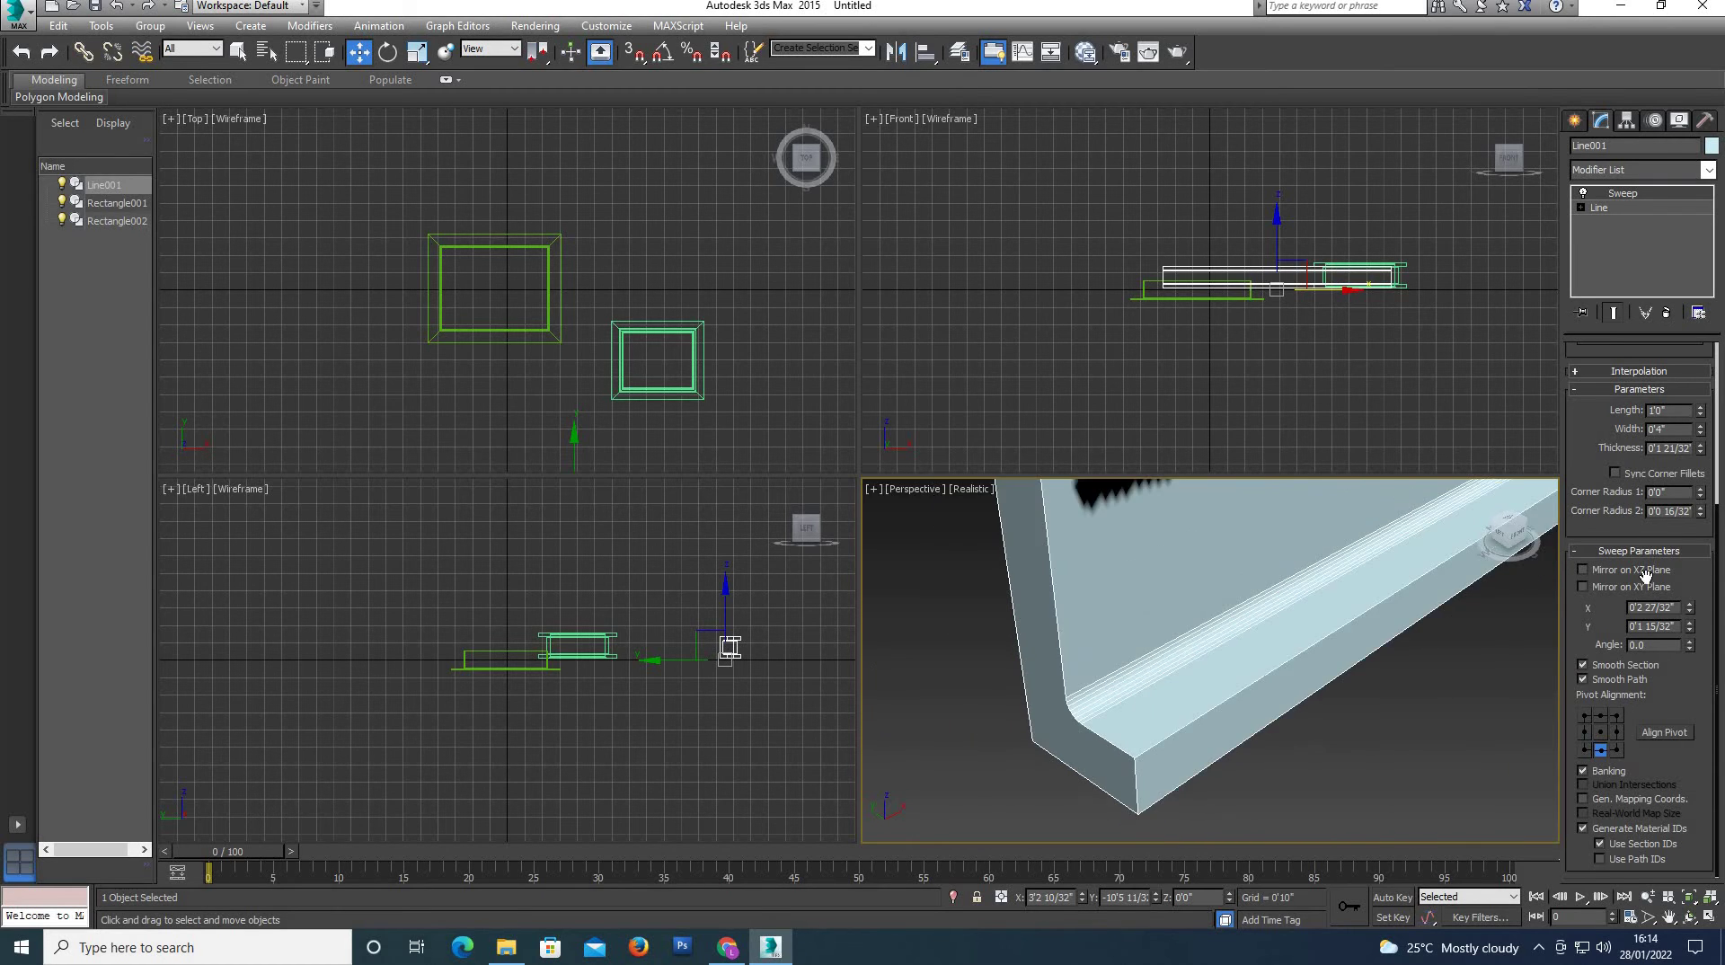
left_click_drag(1700, 512, 1694, 437)
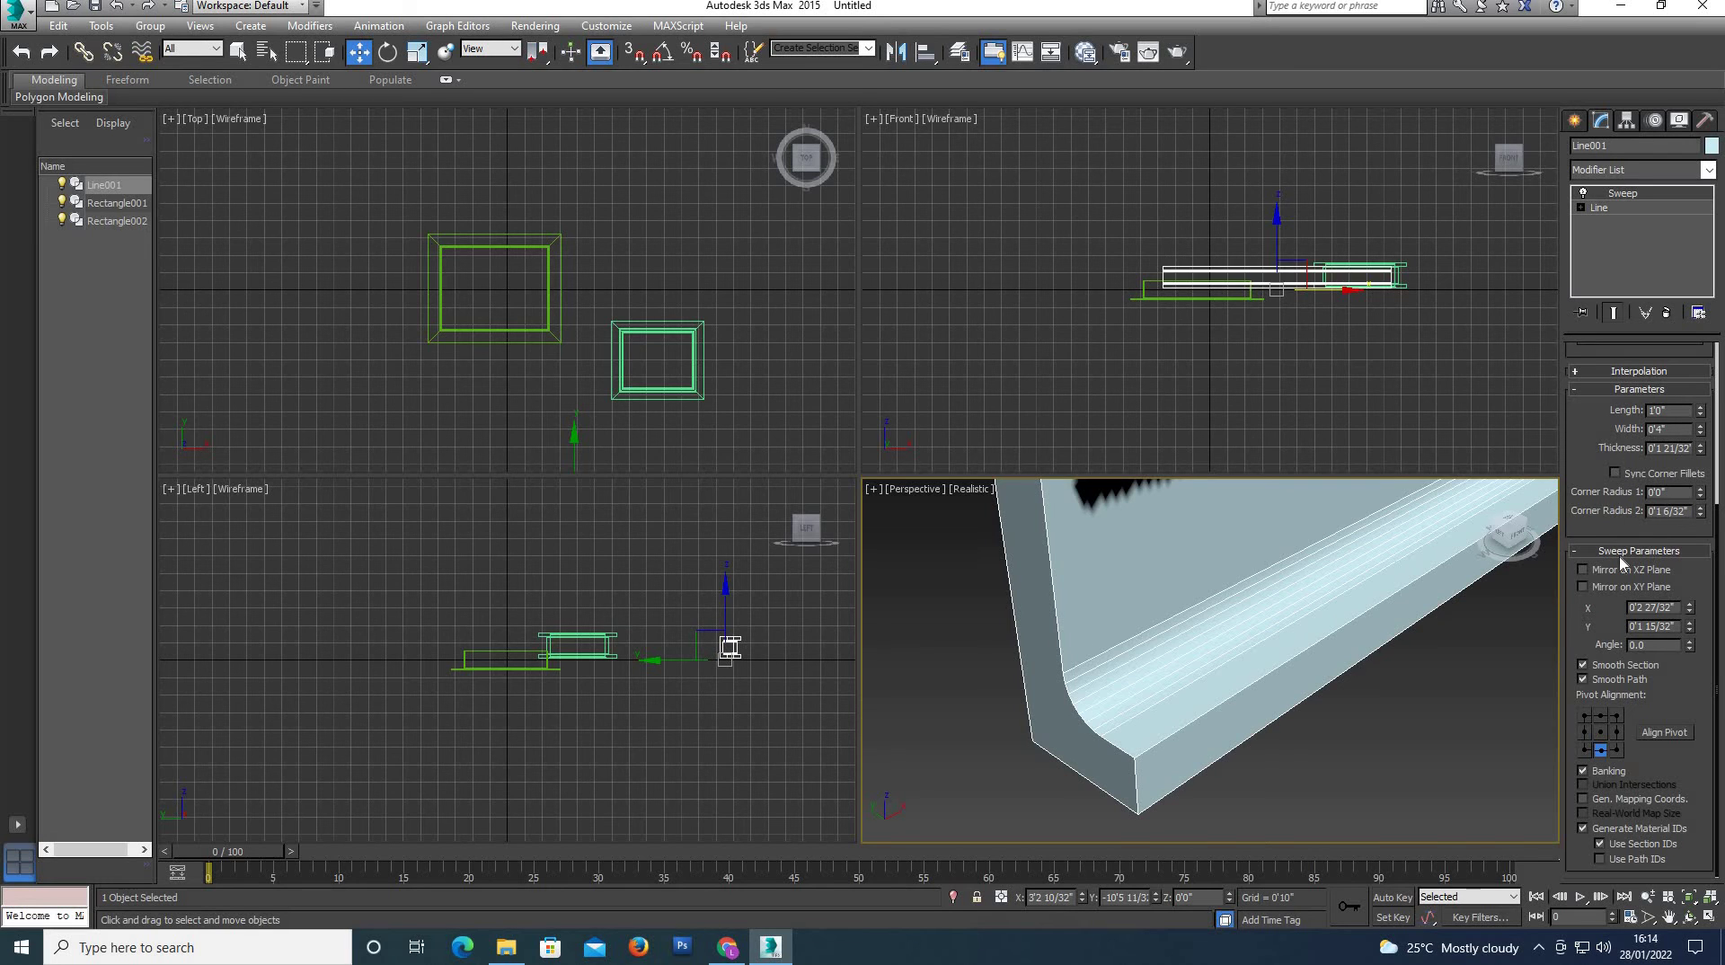
scroll(1188, 788, "down", 2)
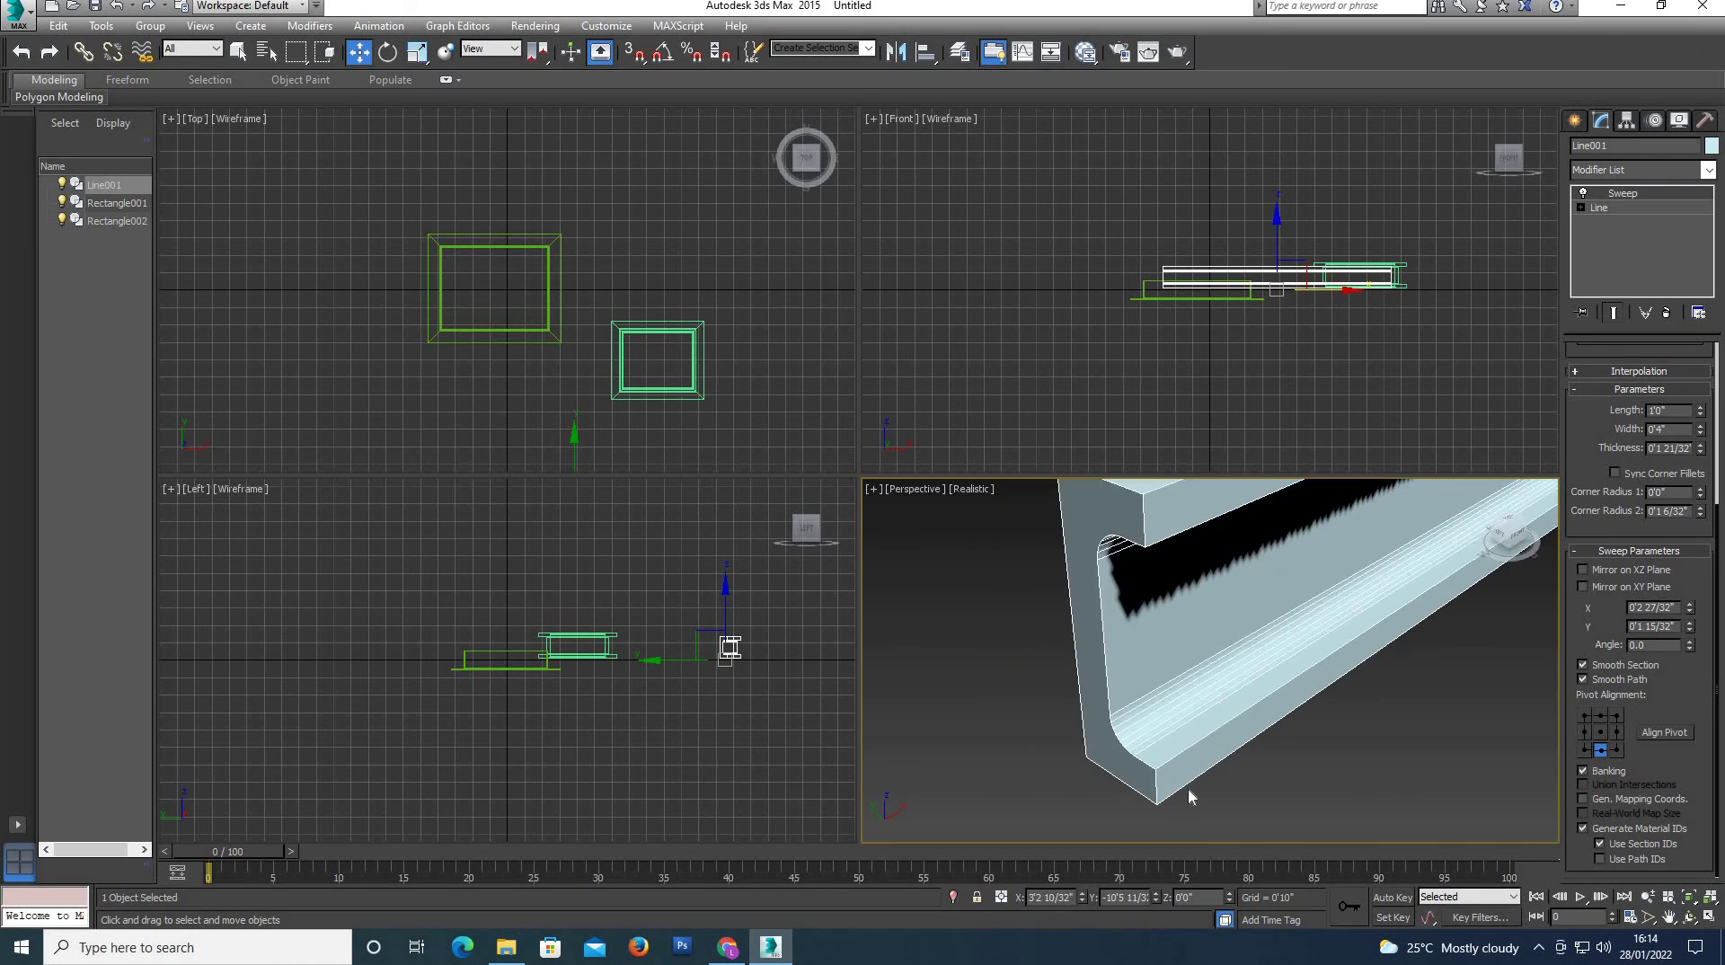
scroll(1188, 787, "down", 2)
scroll(1063, 737, "down", 2)
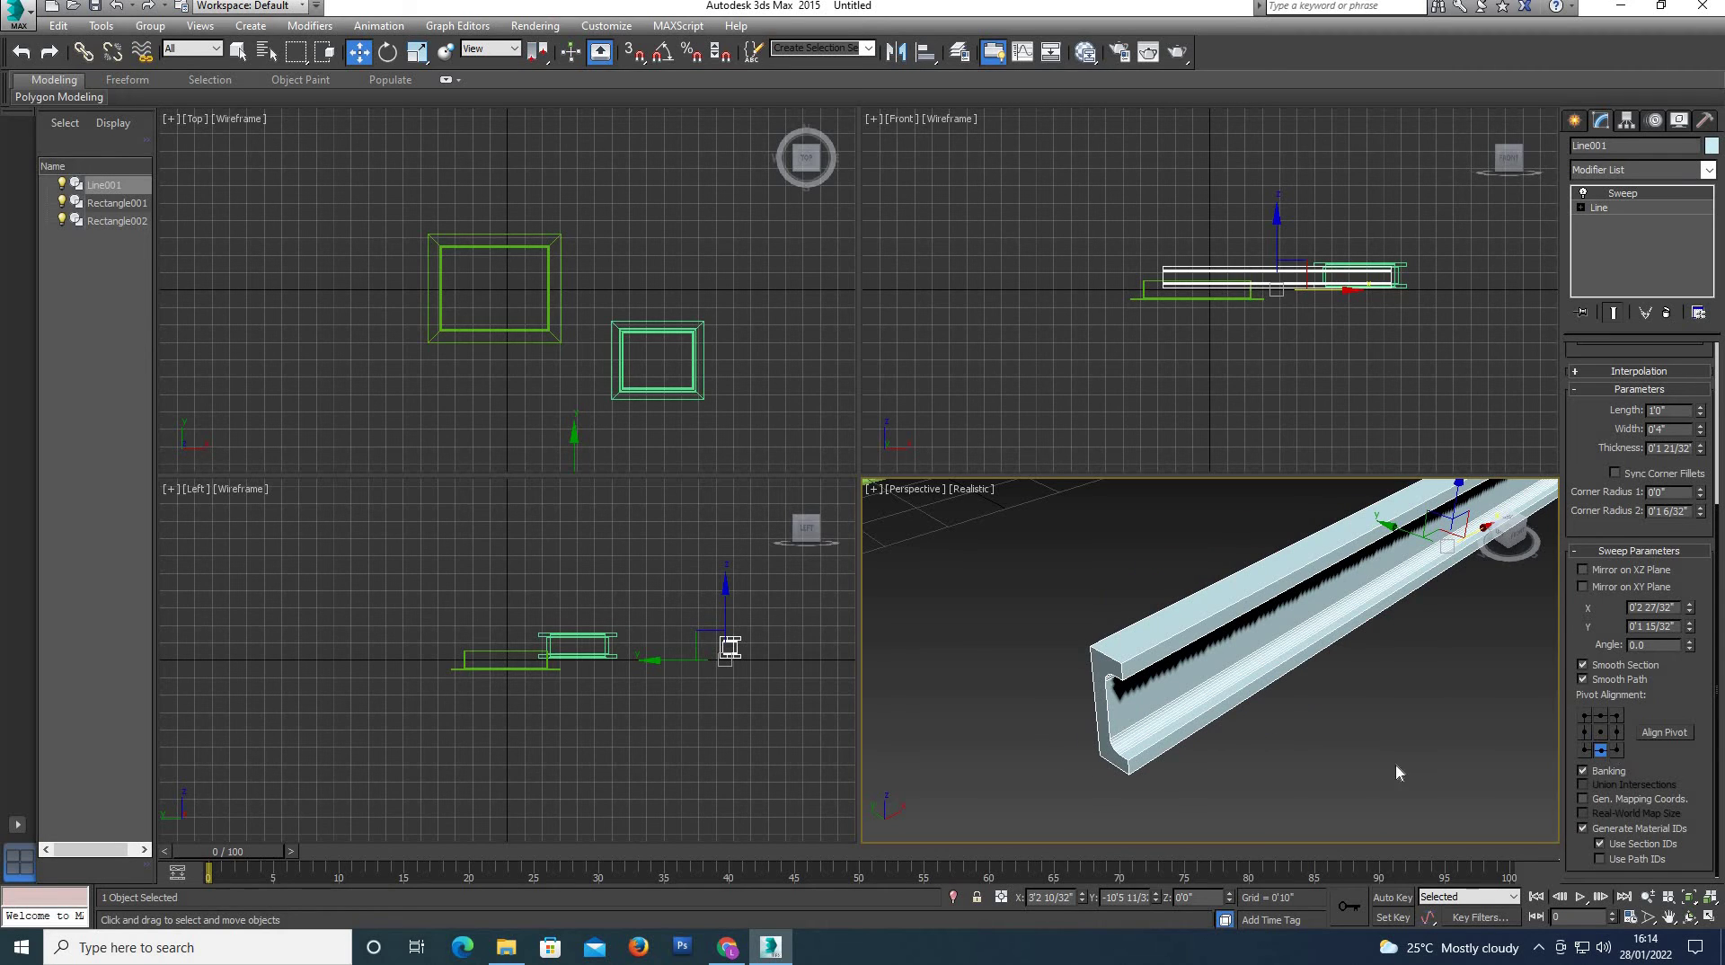
Expand Interpolation and switch the built-in sweep section to Angle, then Bar.
left_click(1629, 372)
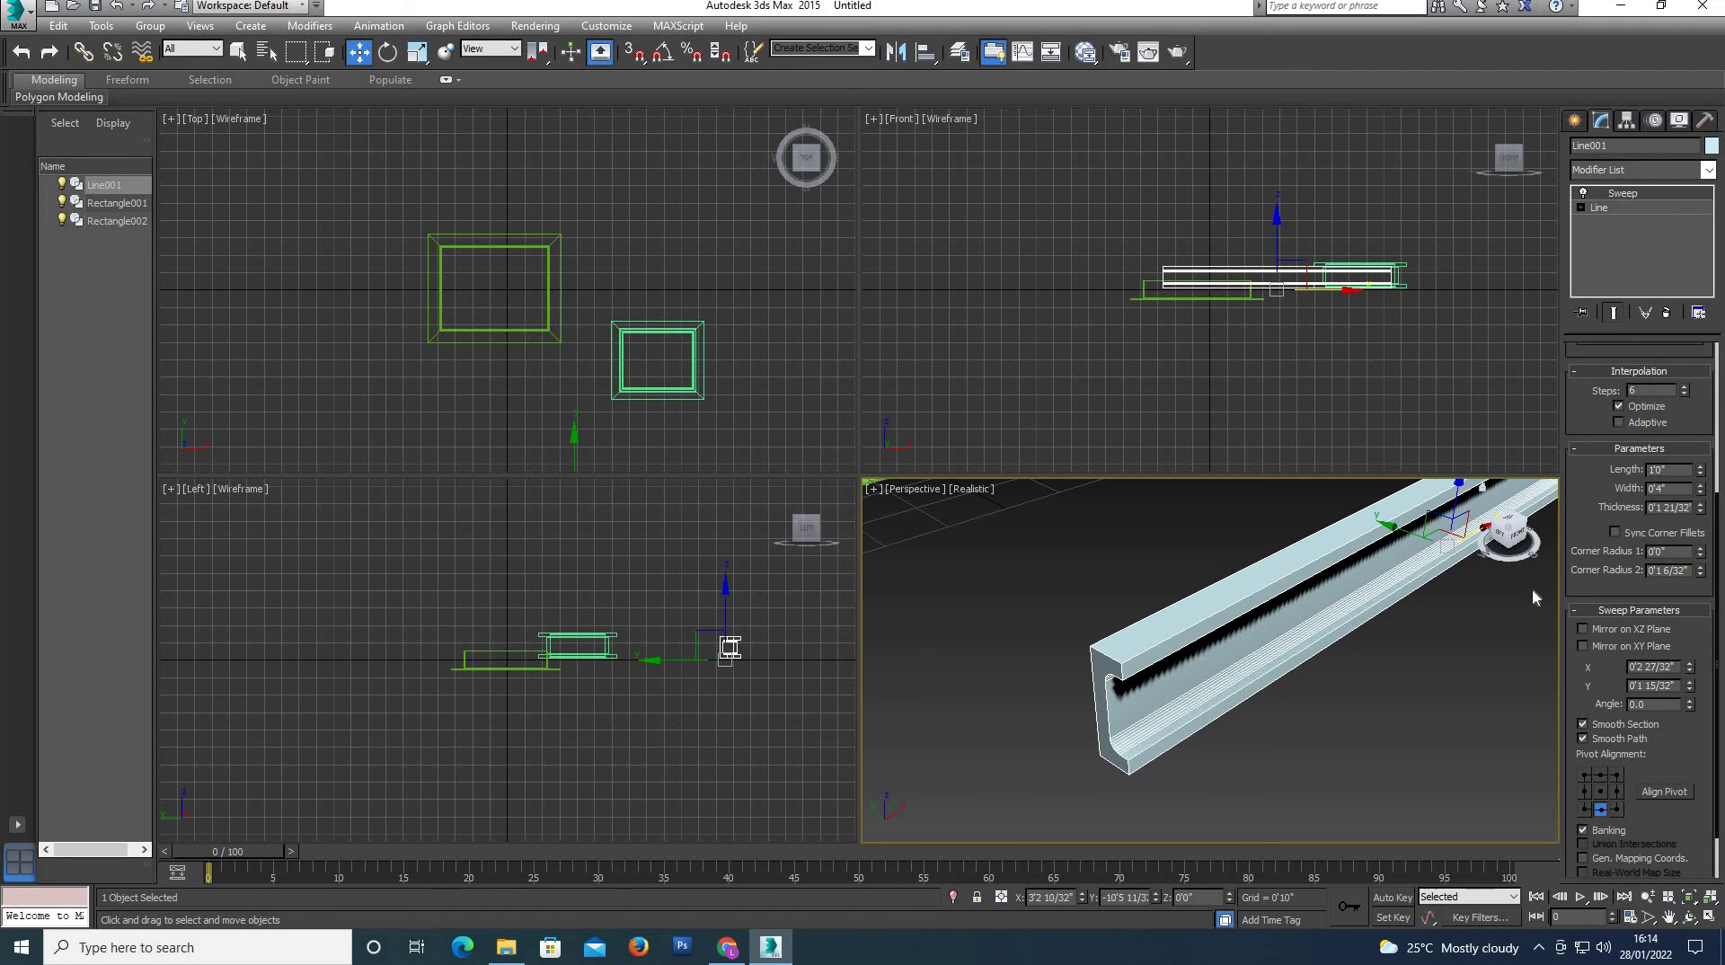
scroll(1168, 714, "down", 3)
scroll(1155, 723, "down", 2)
scroll(1689, 719, "up", 3)
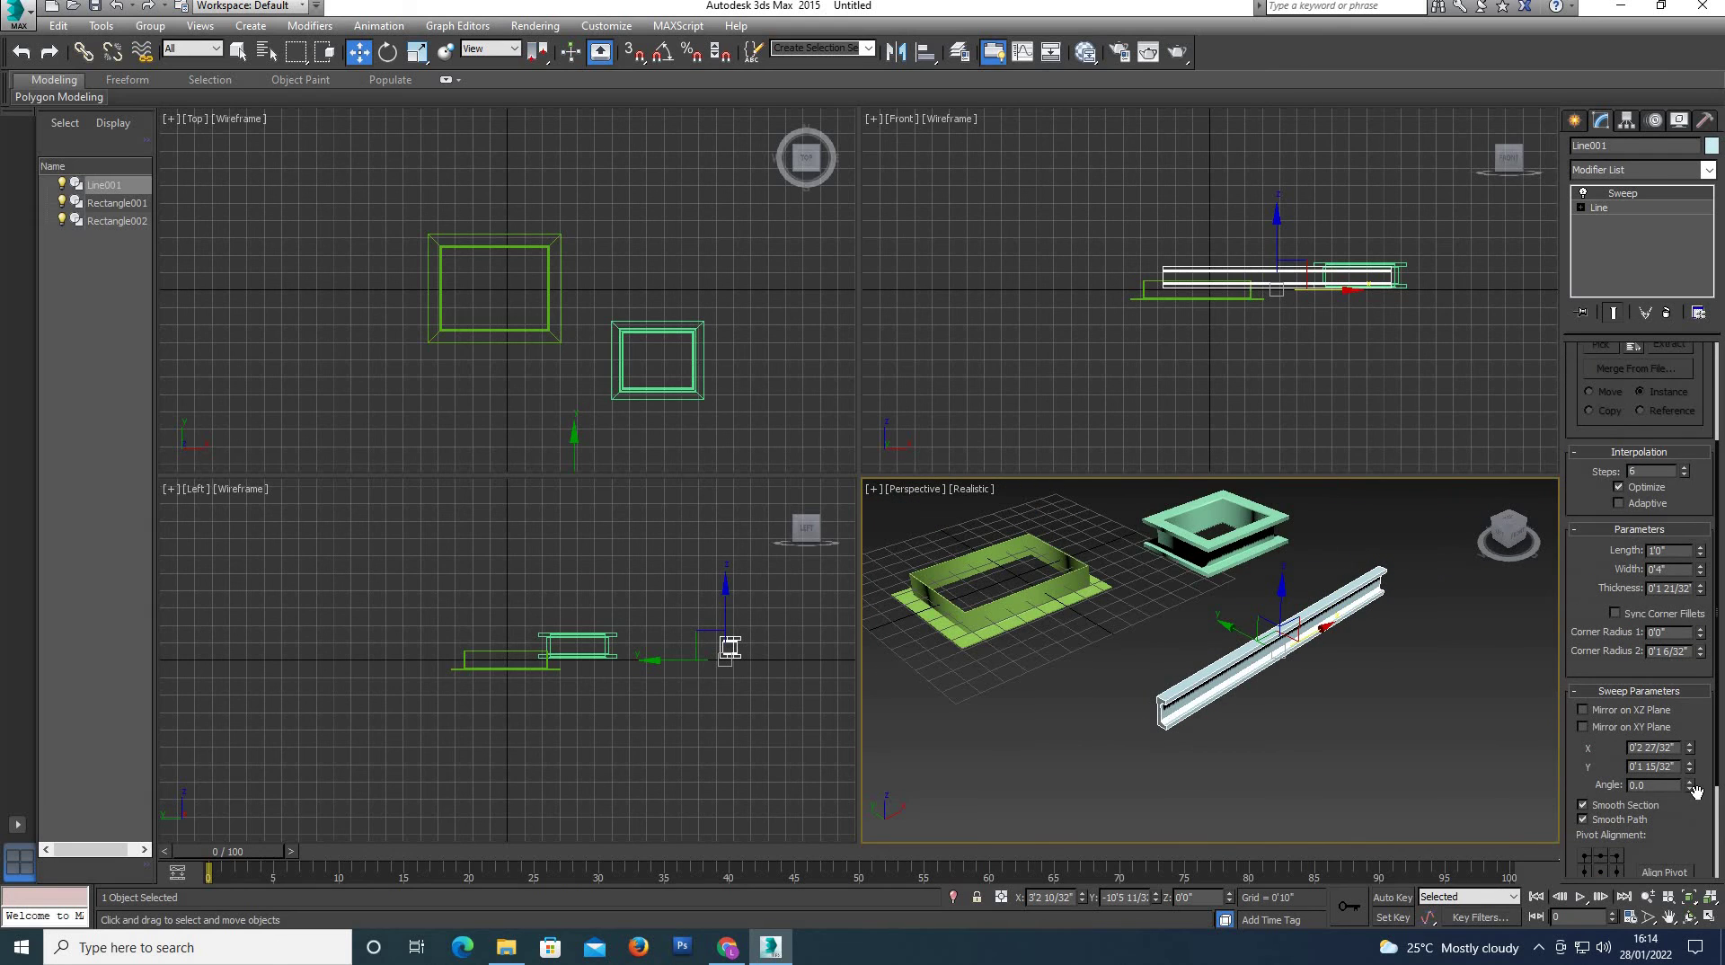
scroll(1679, 672, "up", 2)
scroll(1663, 629, "up", 2)
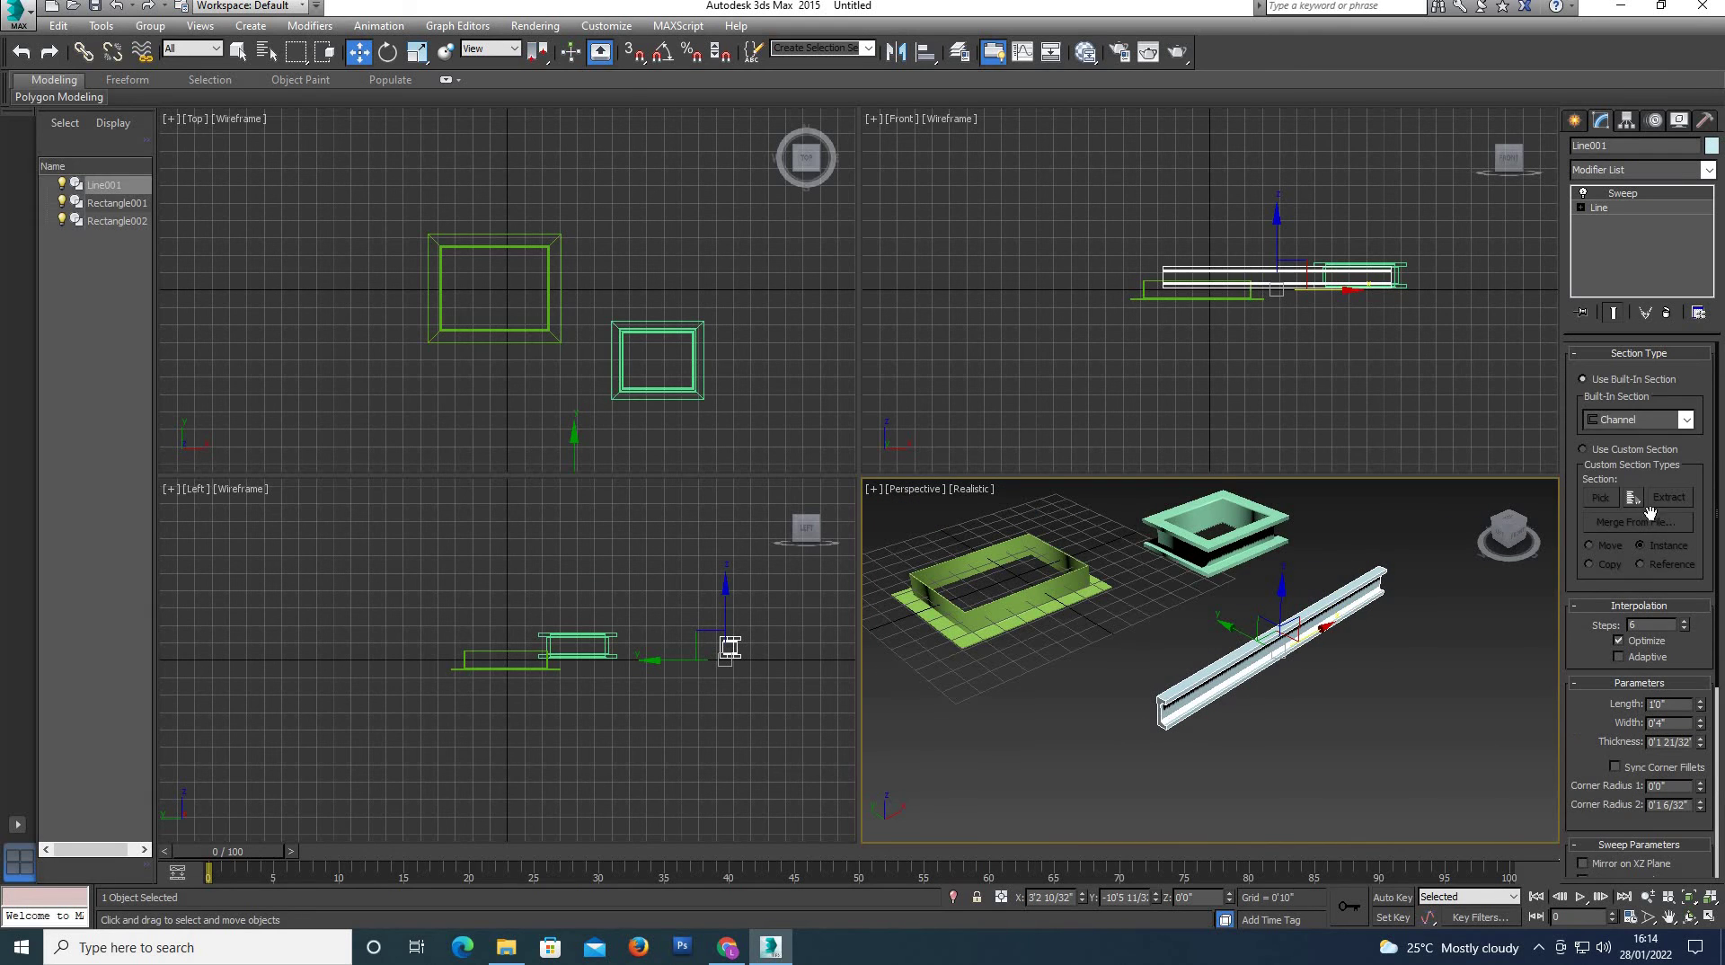
left_click(1634, 420)
scroll(1618, 449, "up", 2)
left_click(1613, 436)
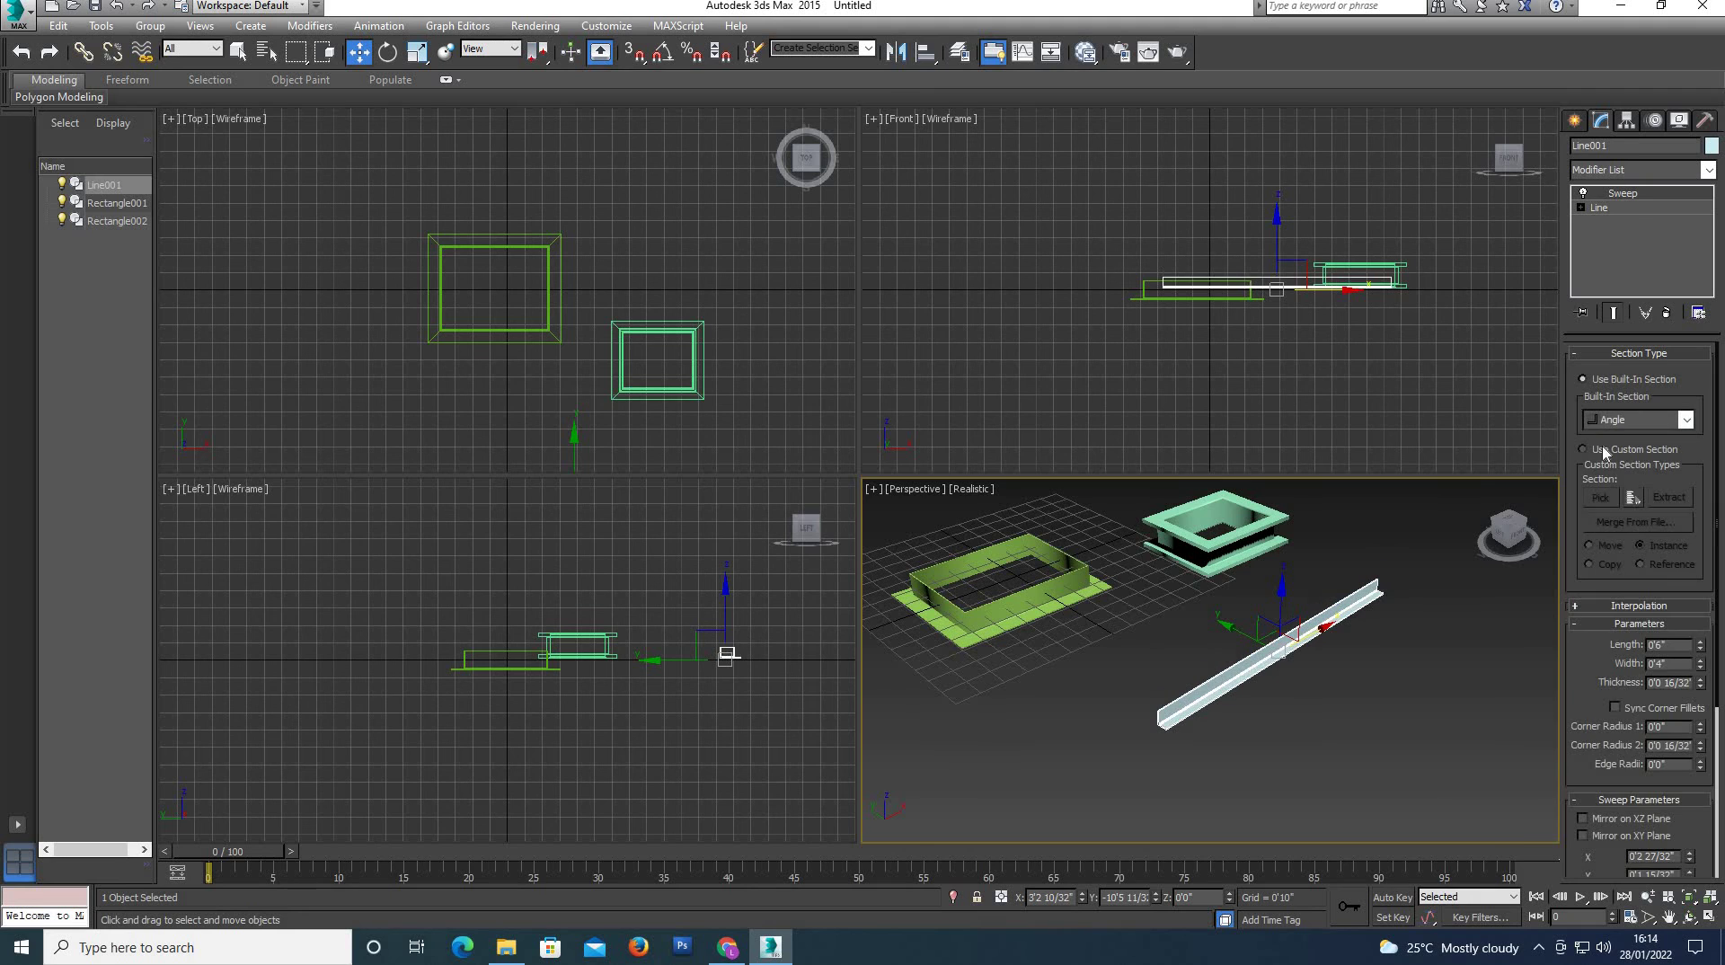
scroll(1176, 726, "up", 5)
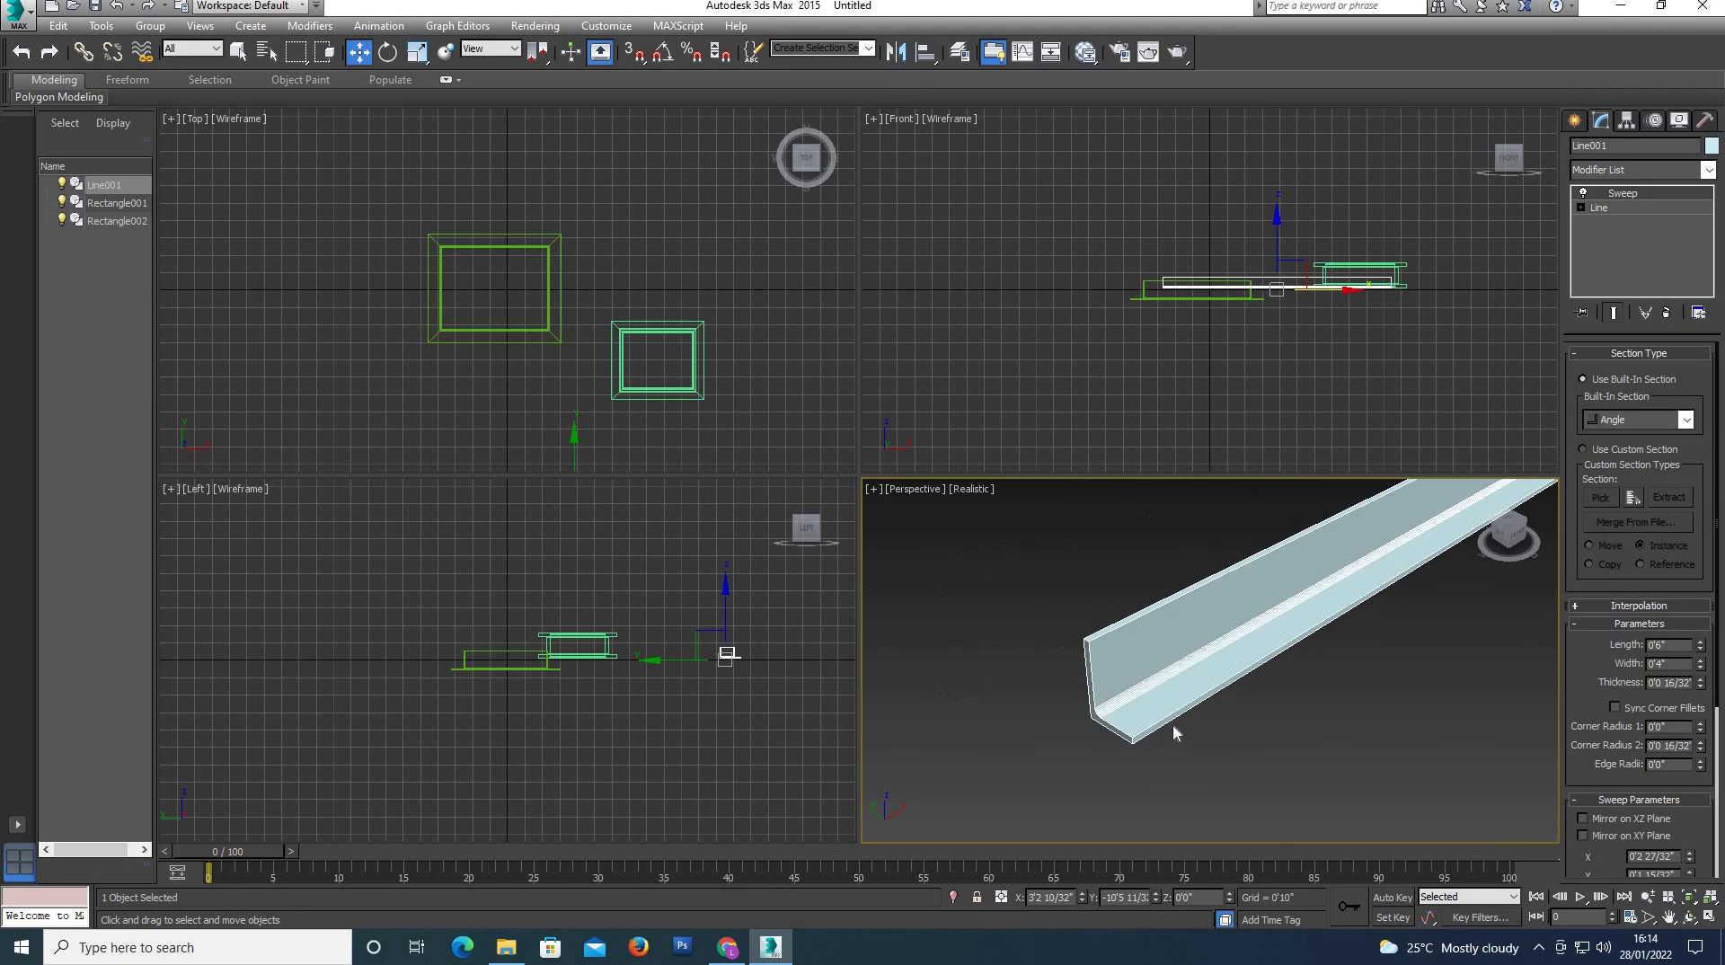
left_click(1643, 420)
left_click(1606, 449)
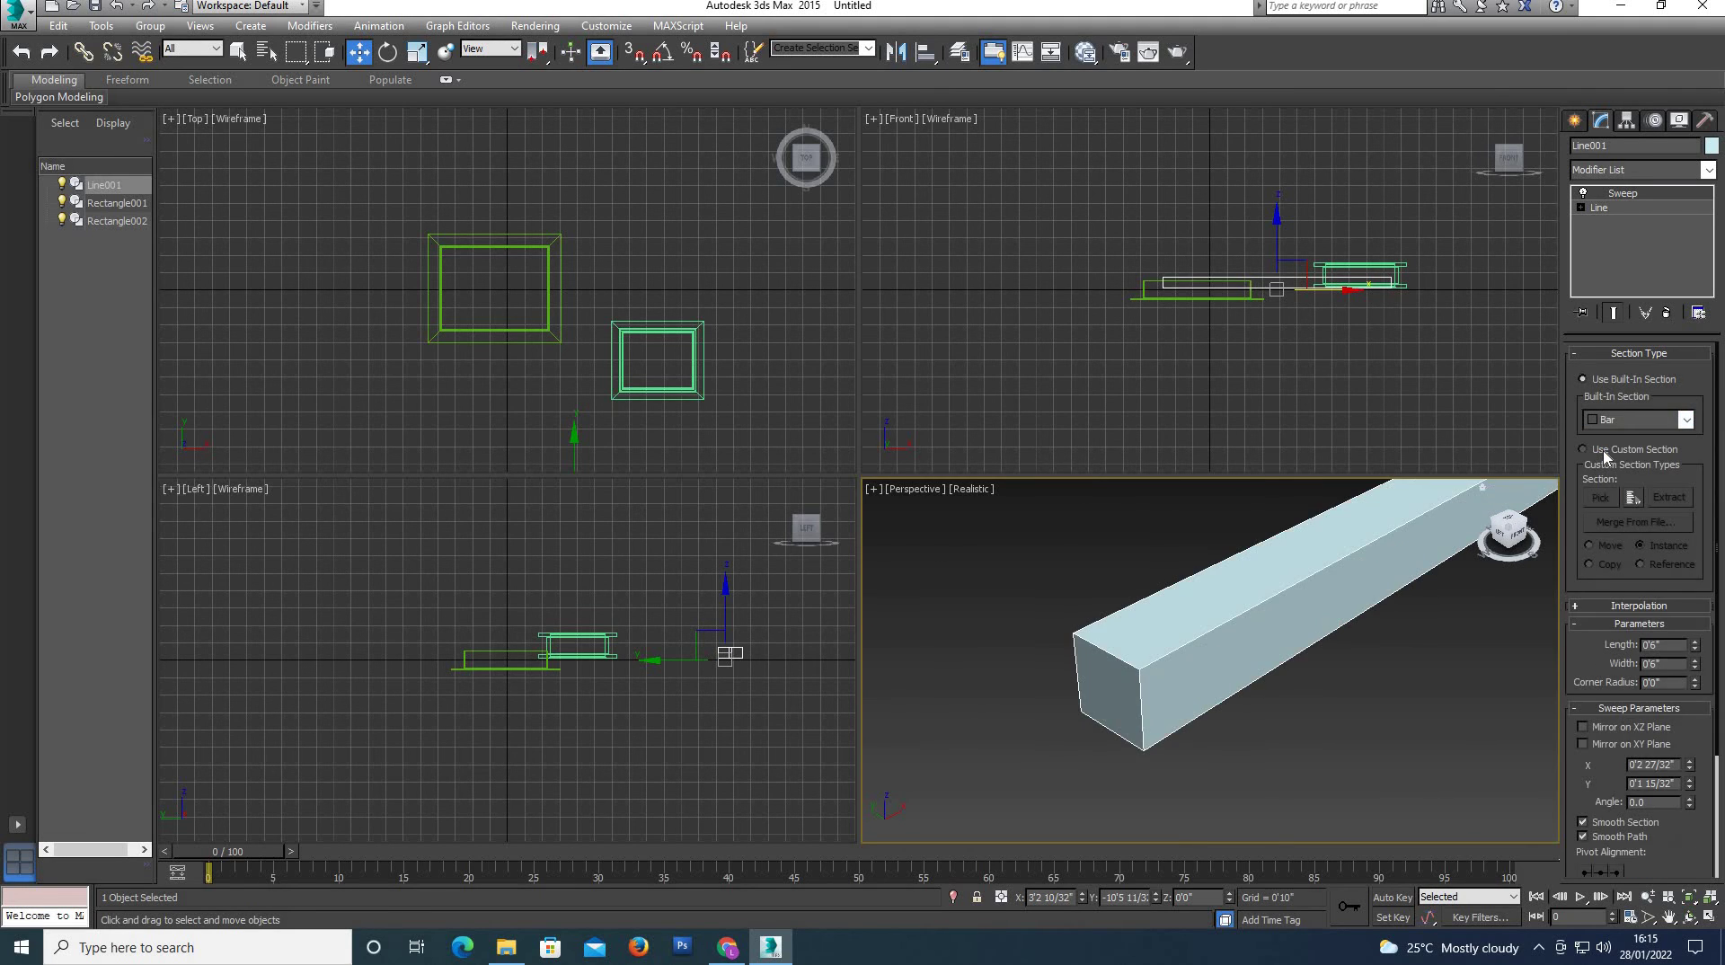
Cycle the section through Cylinder, Half Round, Pipe, Quarter Round and Tee.
left_click(1620, 421)
left_click(1624, 474)
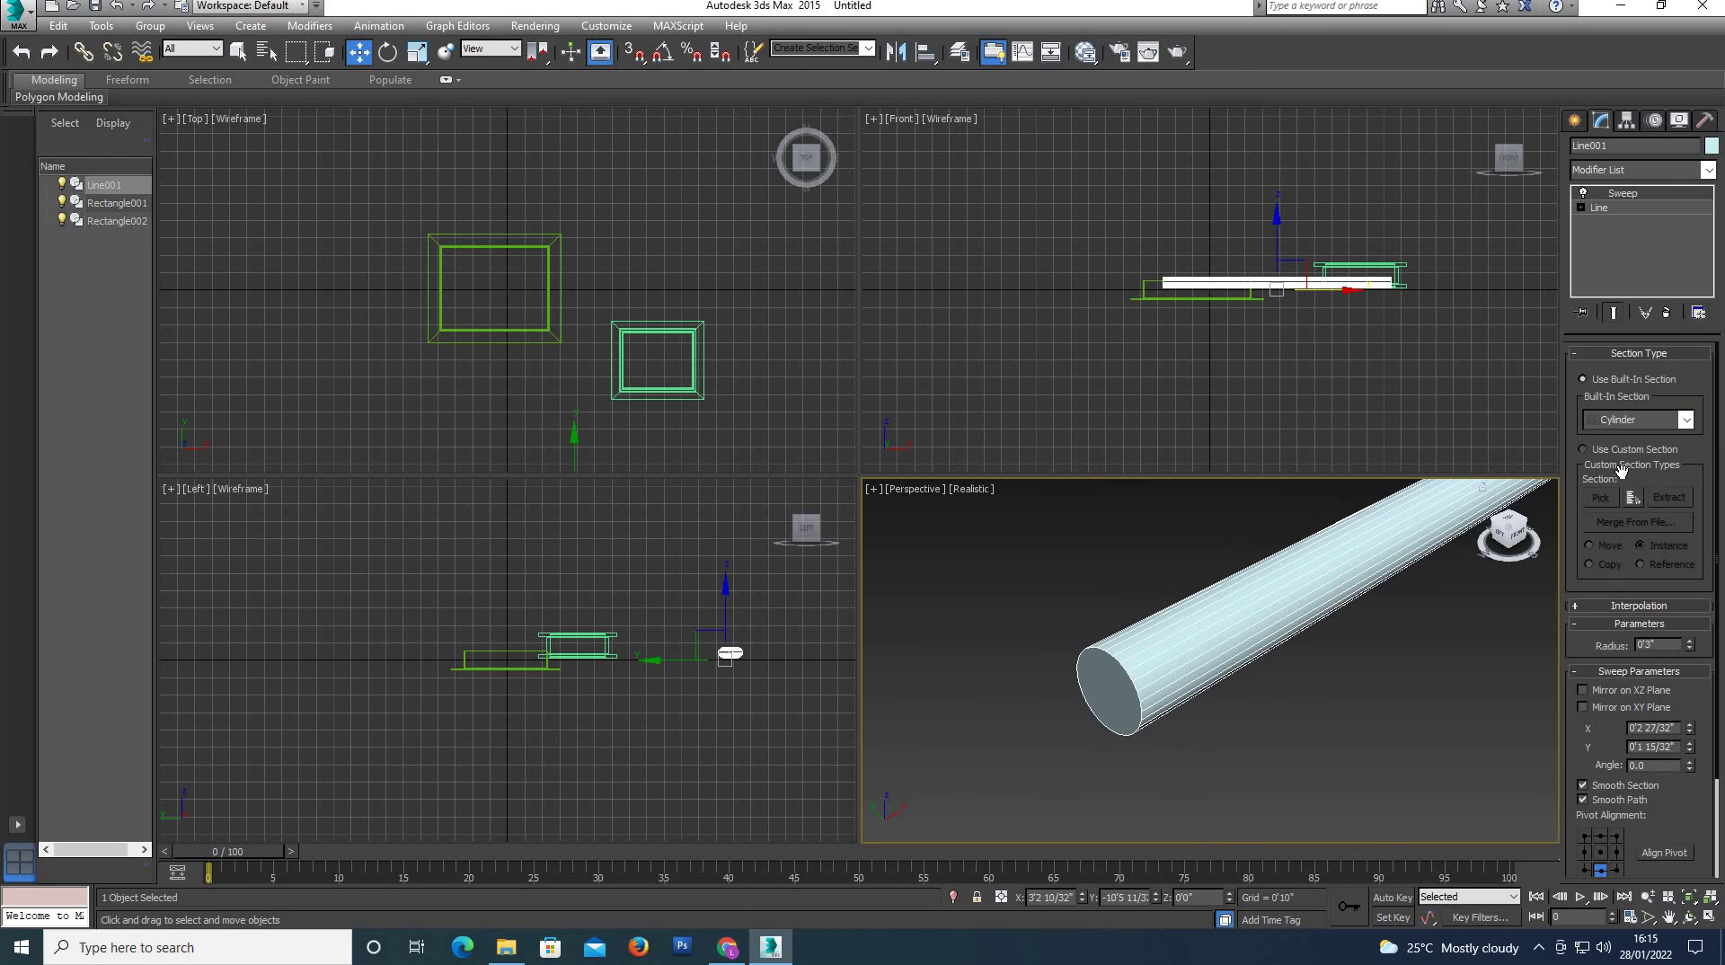
left_click(1635, 419)
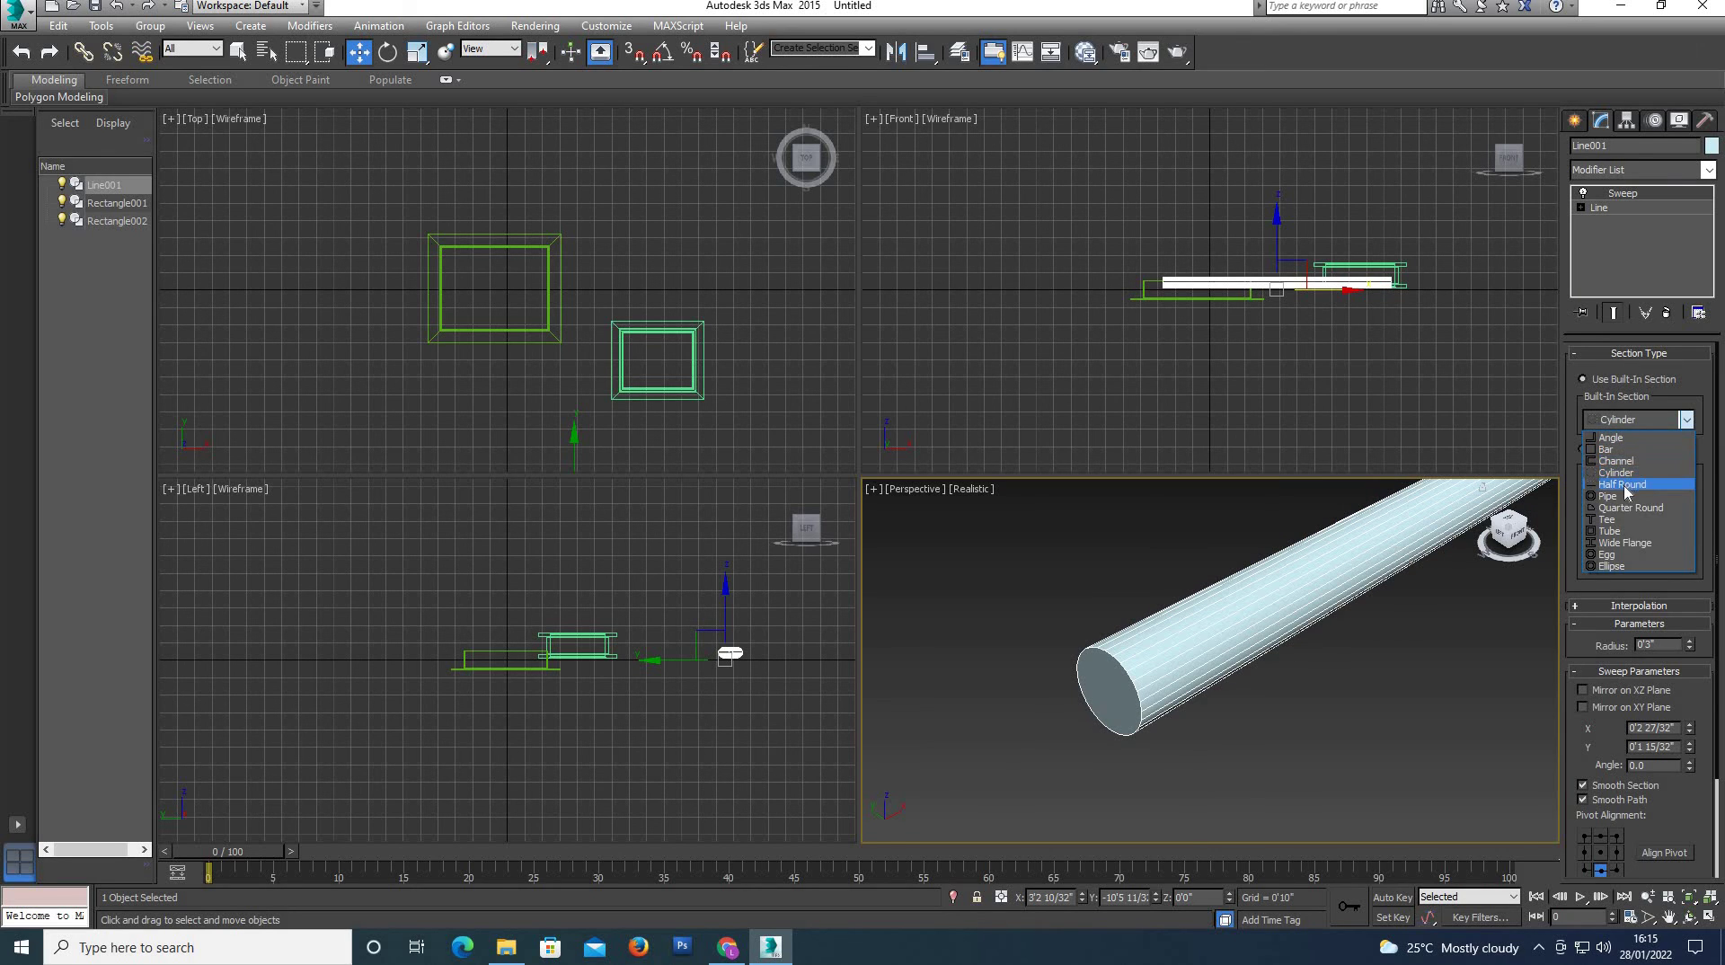
left_click(1623, 484)
left_click(1622, 422)
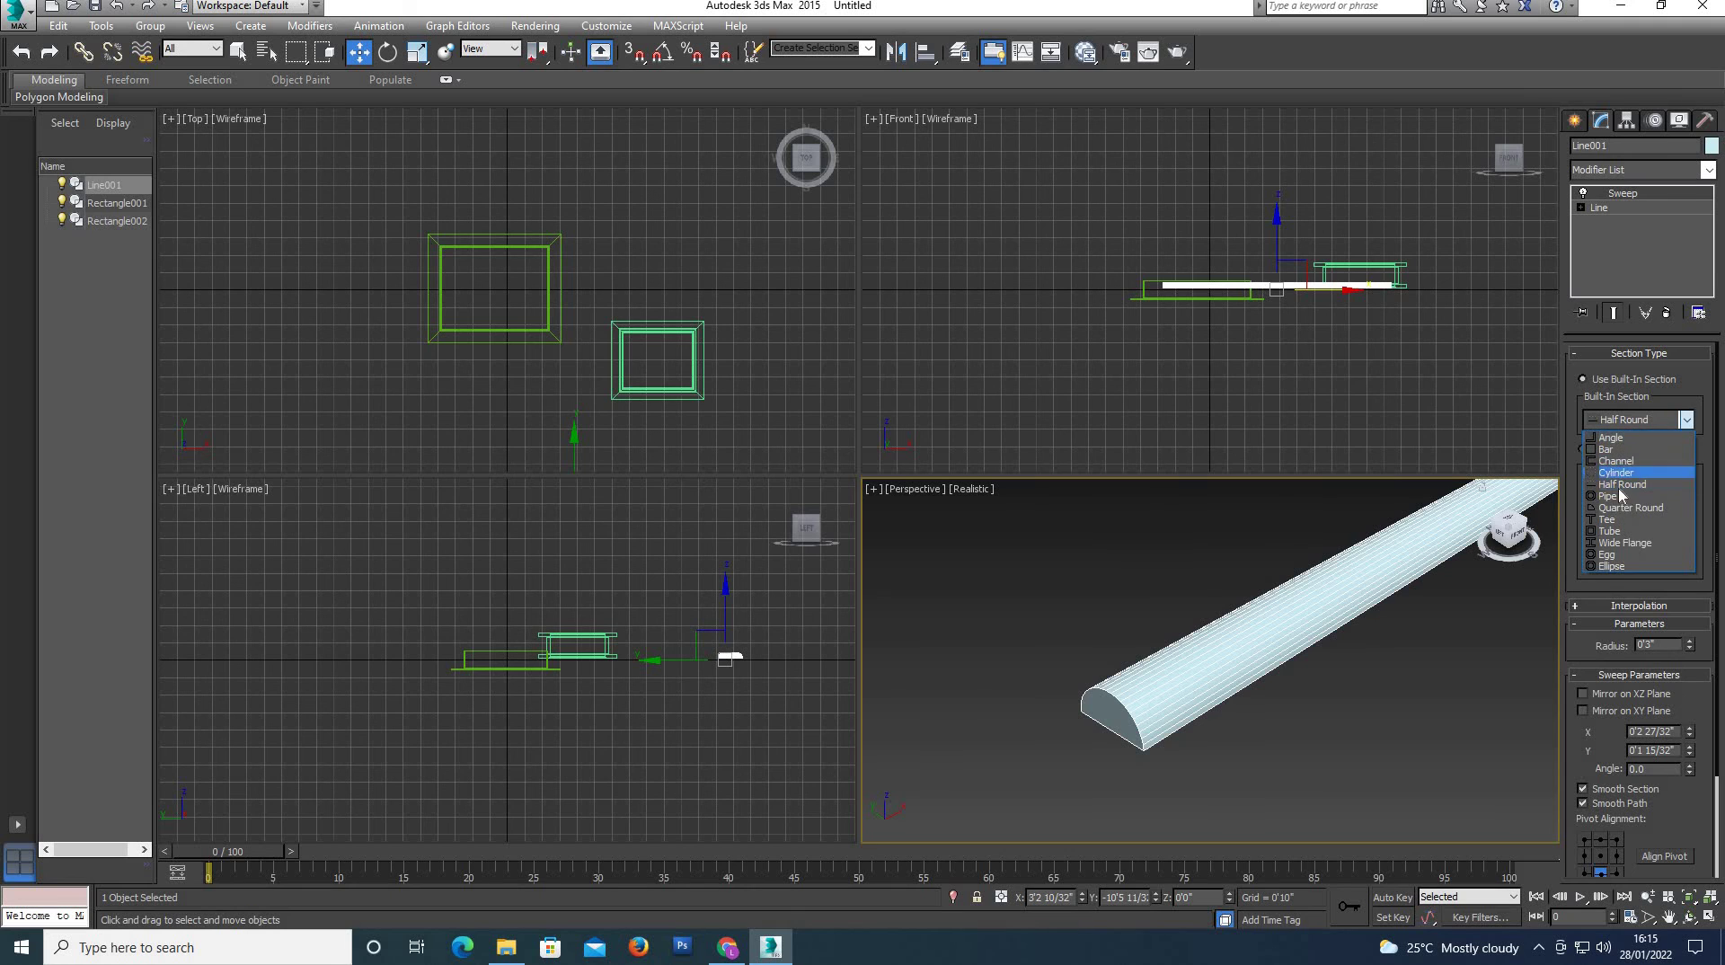
left_click(1616, 498)
left_click(1619, 424)
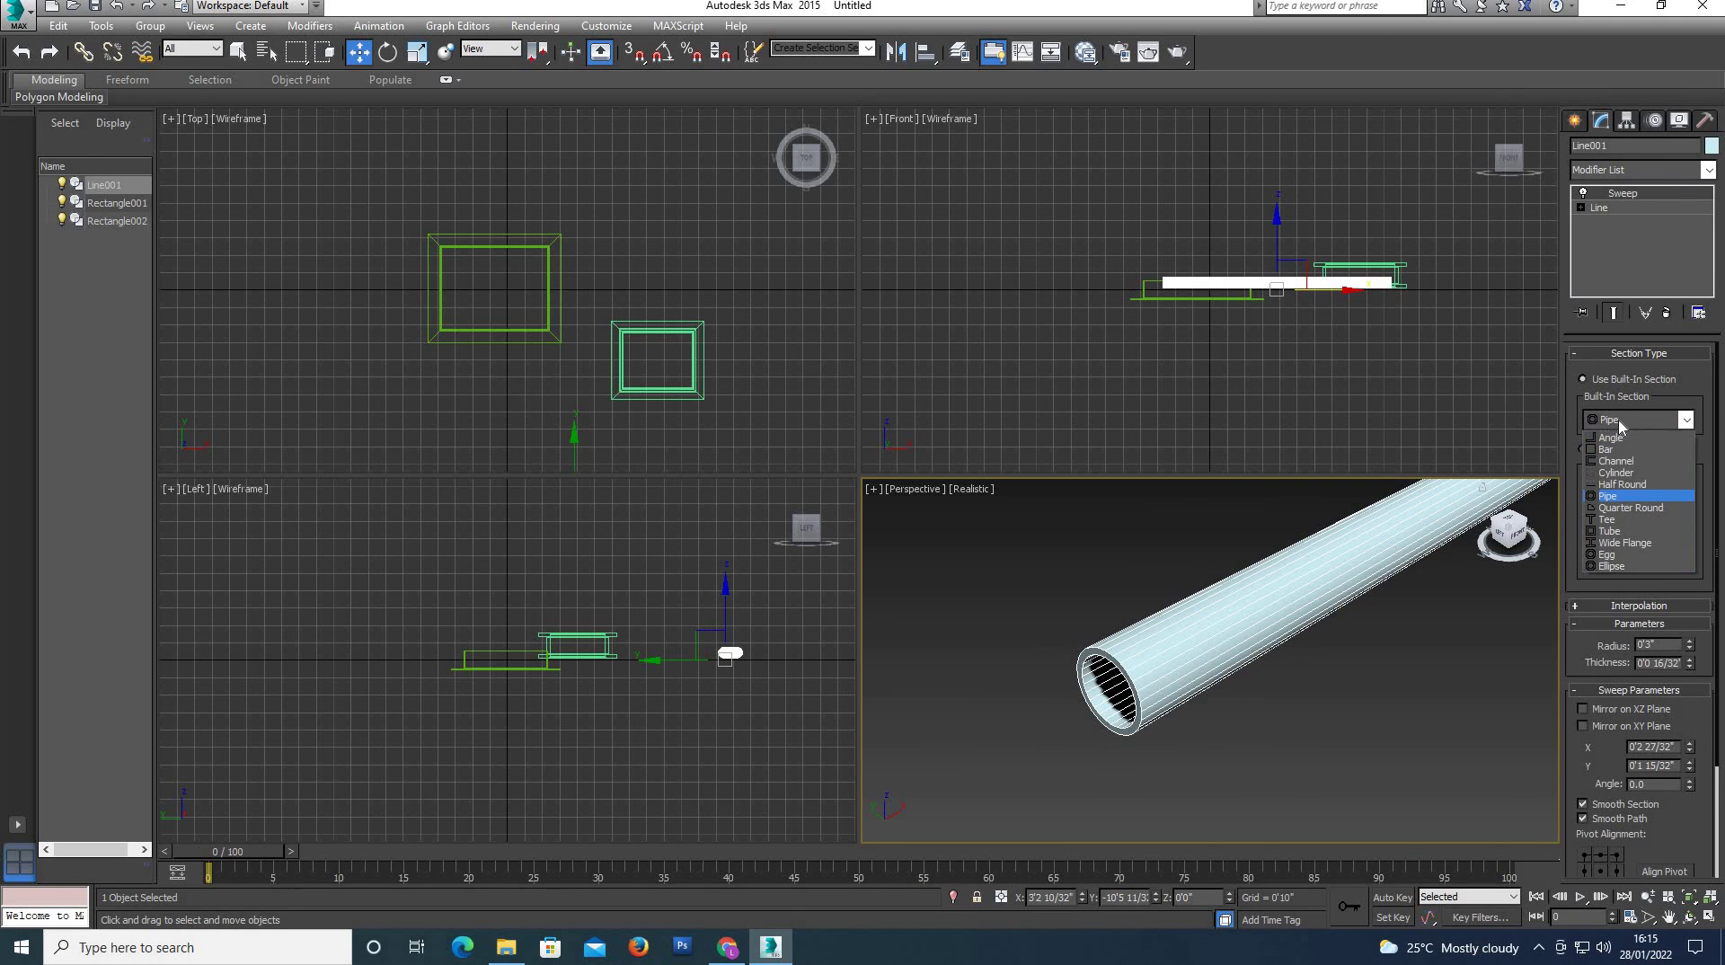
left_click(1624, 505)
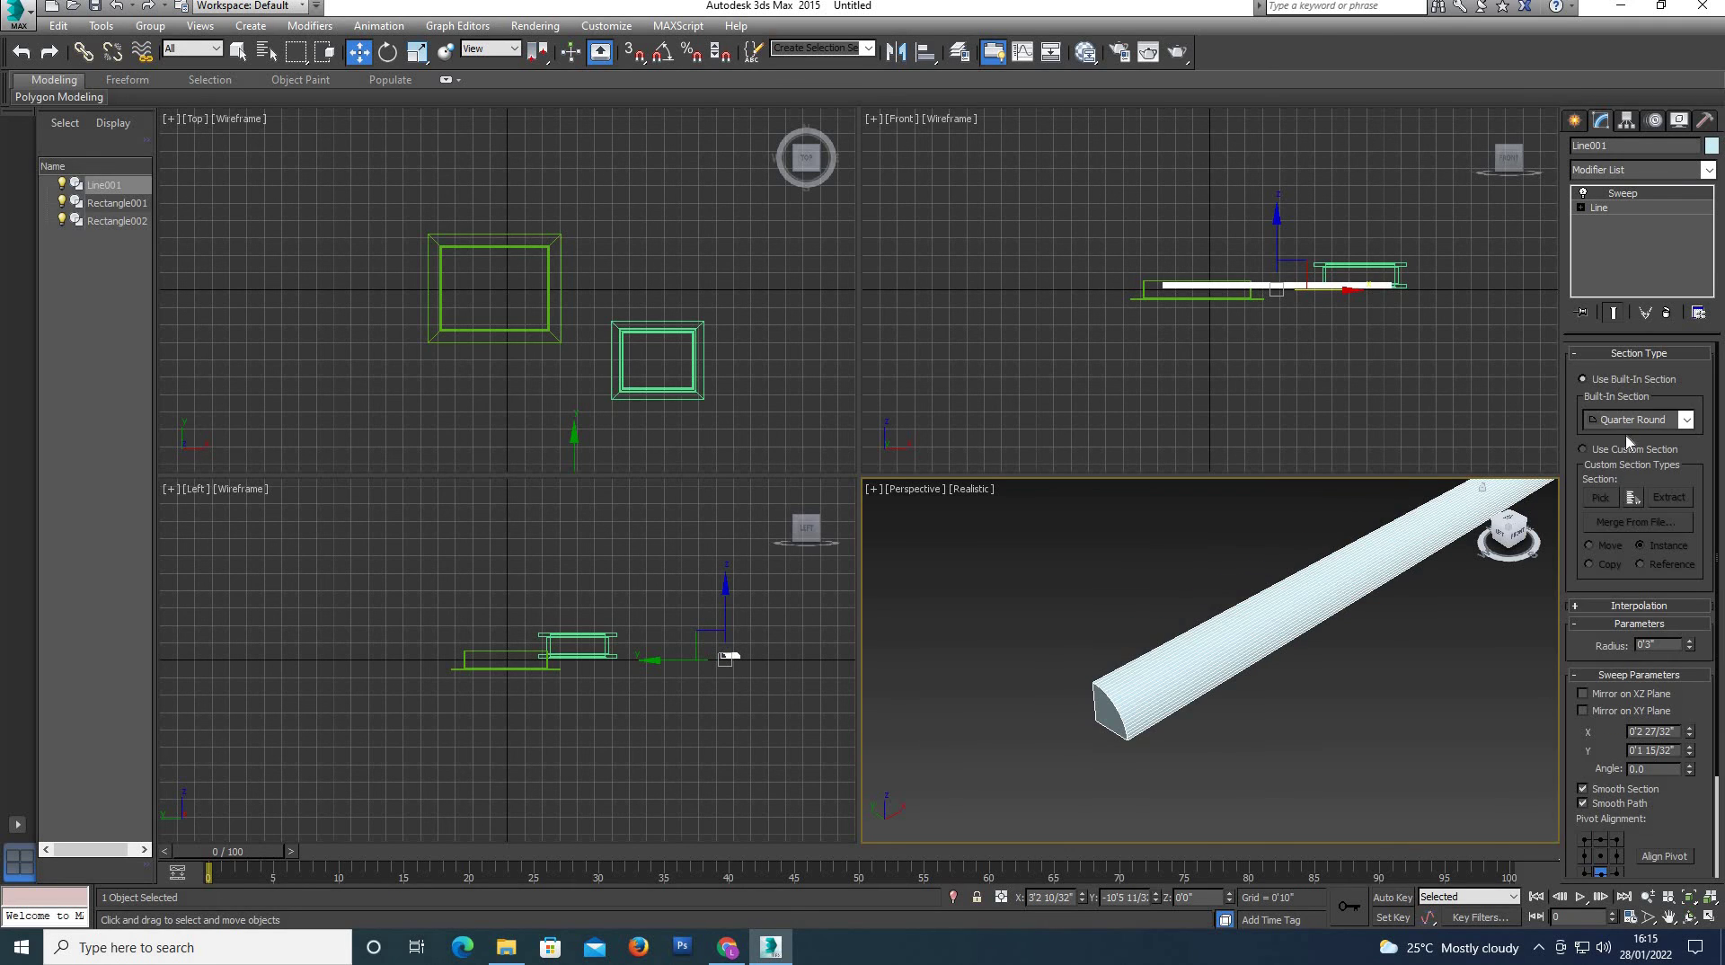
left_click(1625, 422)
left_click(1641, 520)
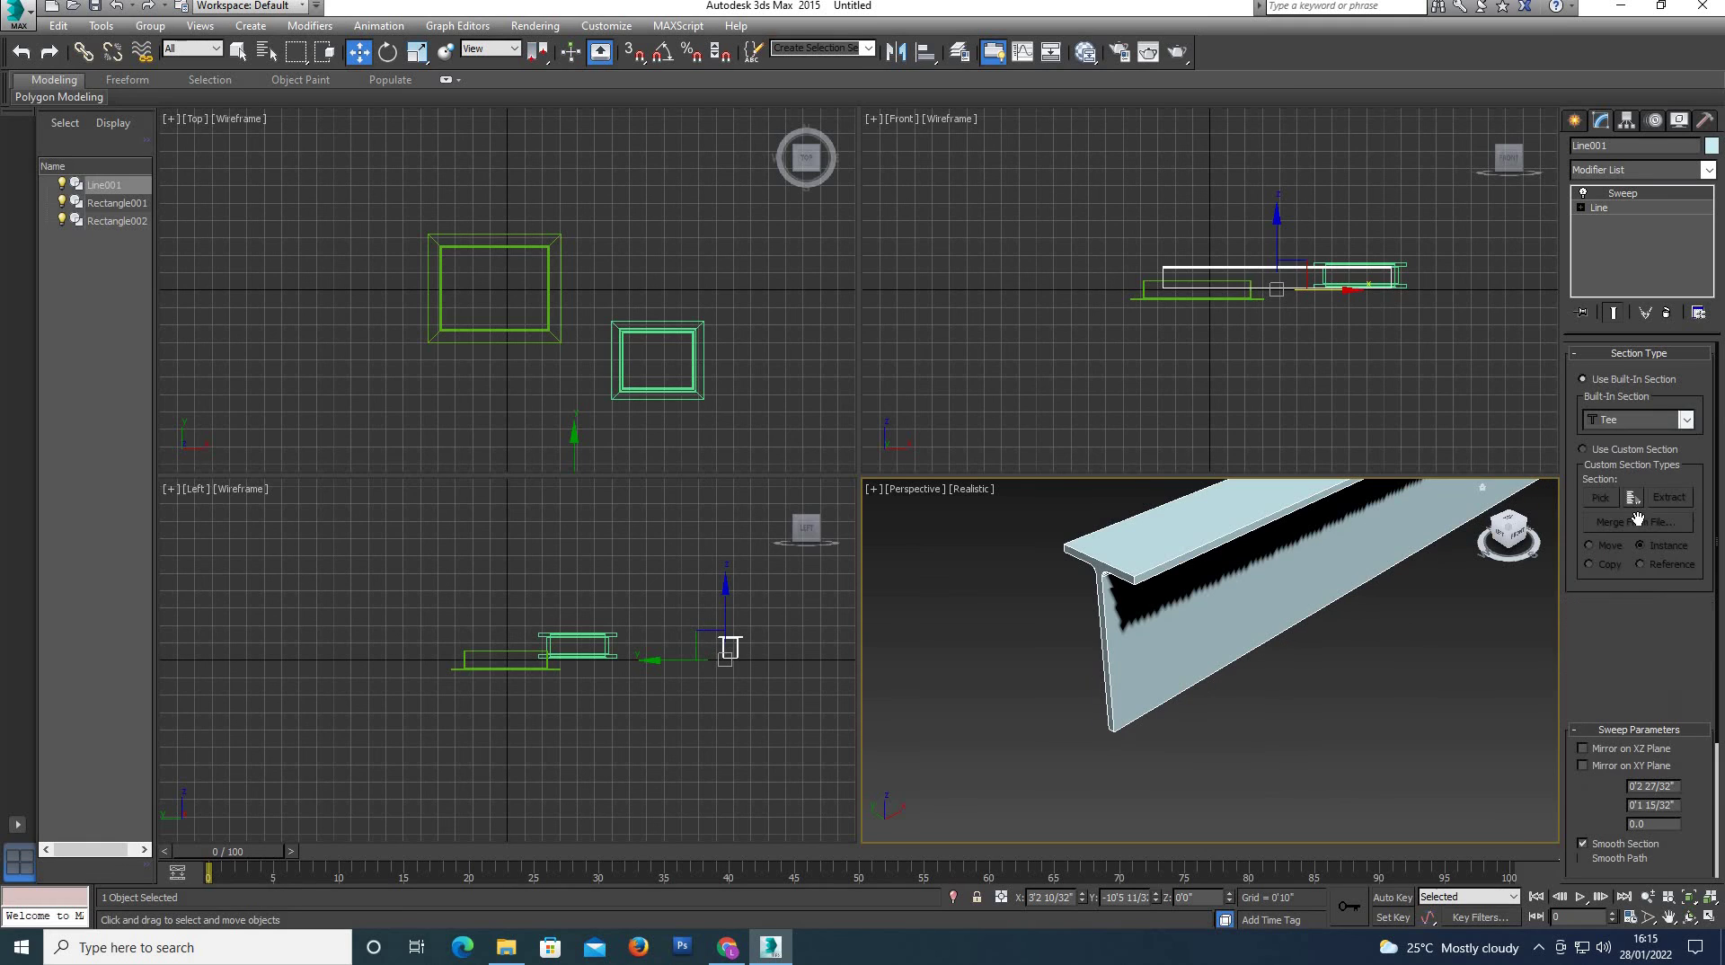
Continue through Tube, Wide Flange and Egg, finishing on the Ellipse section.
left_click(1635, 419)
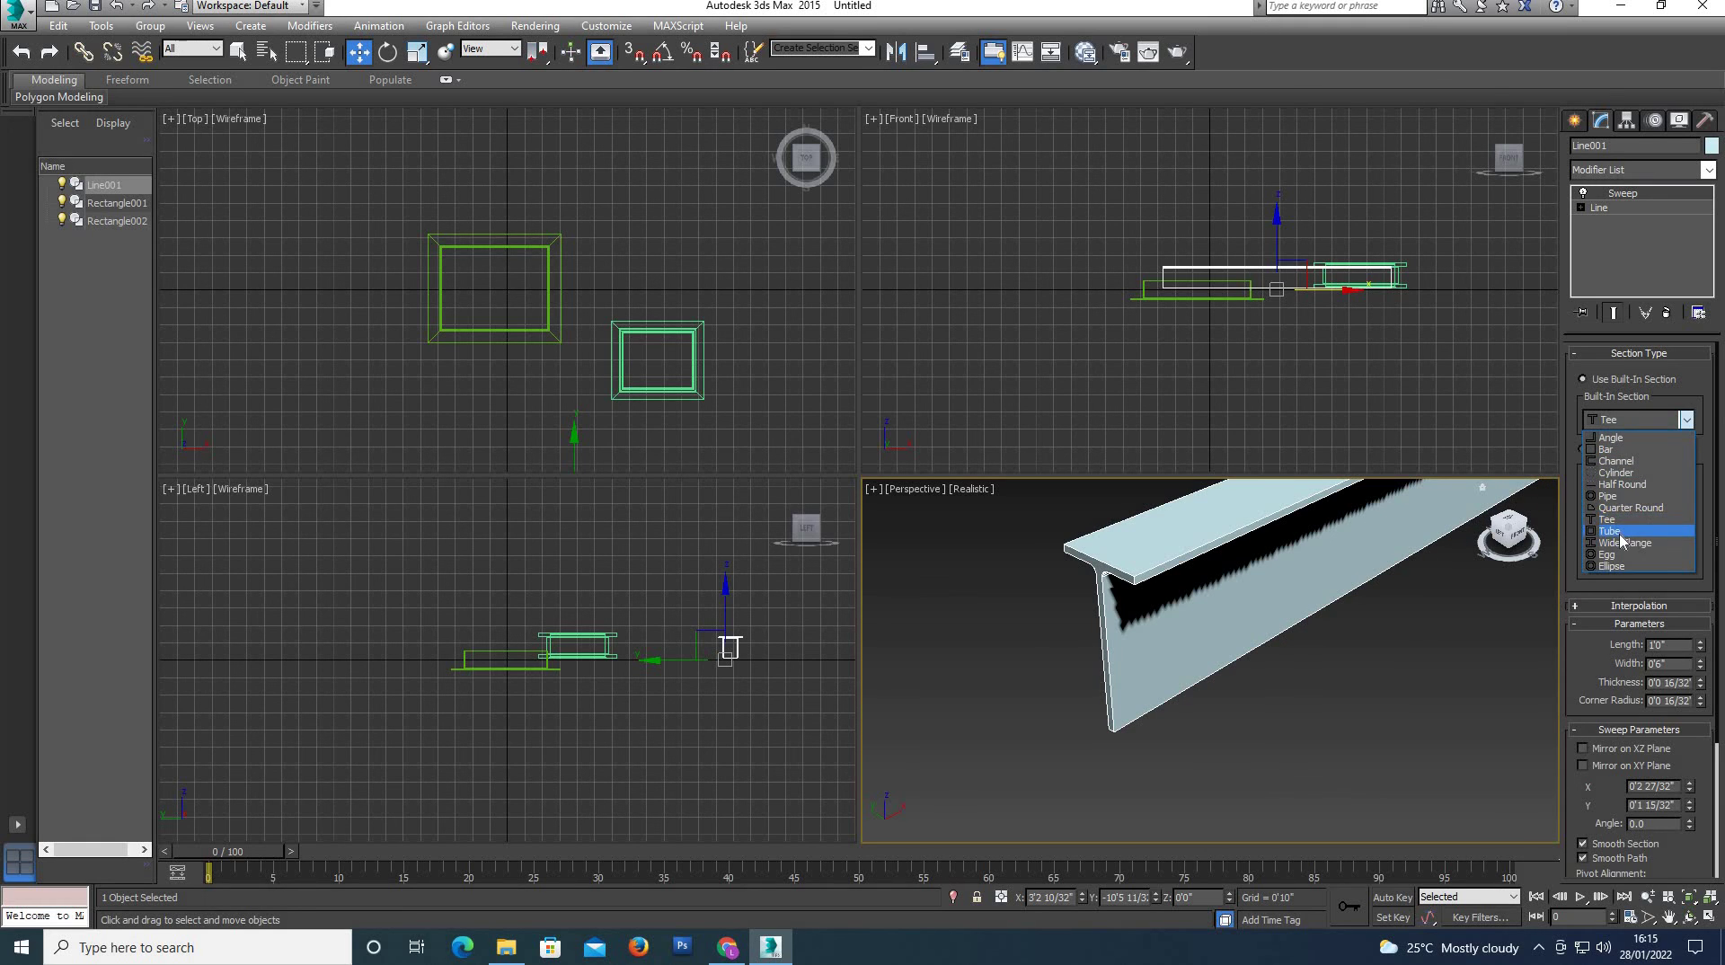
left_click(1623, 531)
left_click(1621, 421)
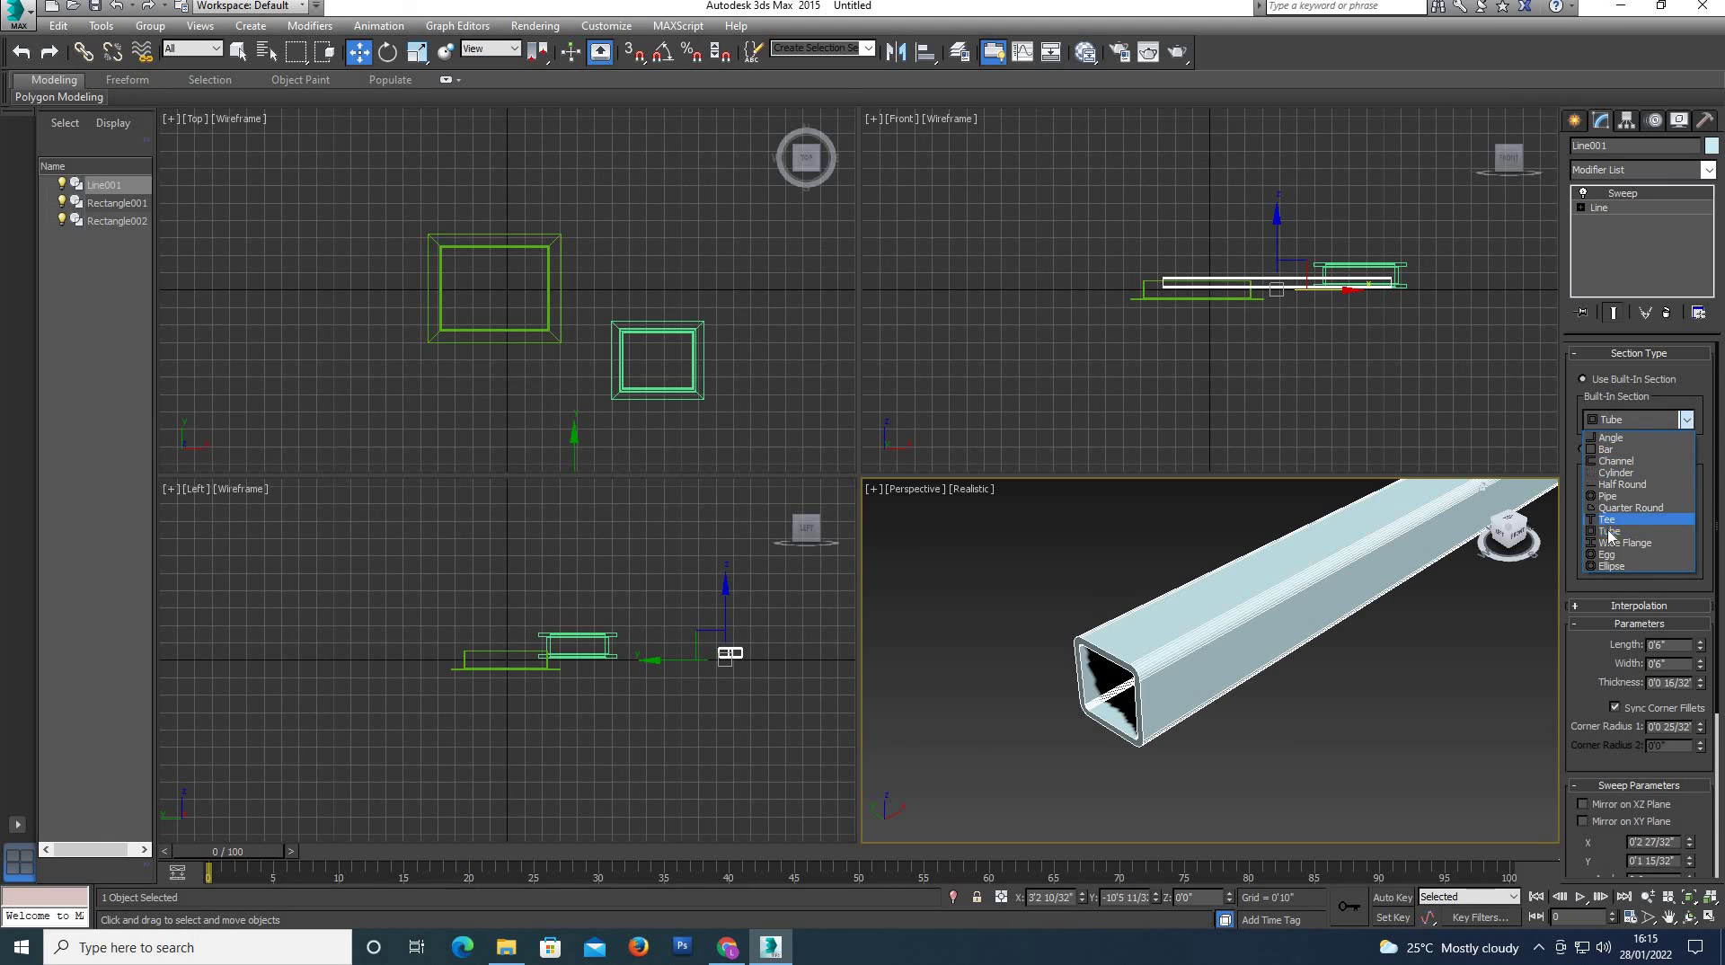
left_click(1622, 542)
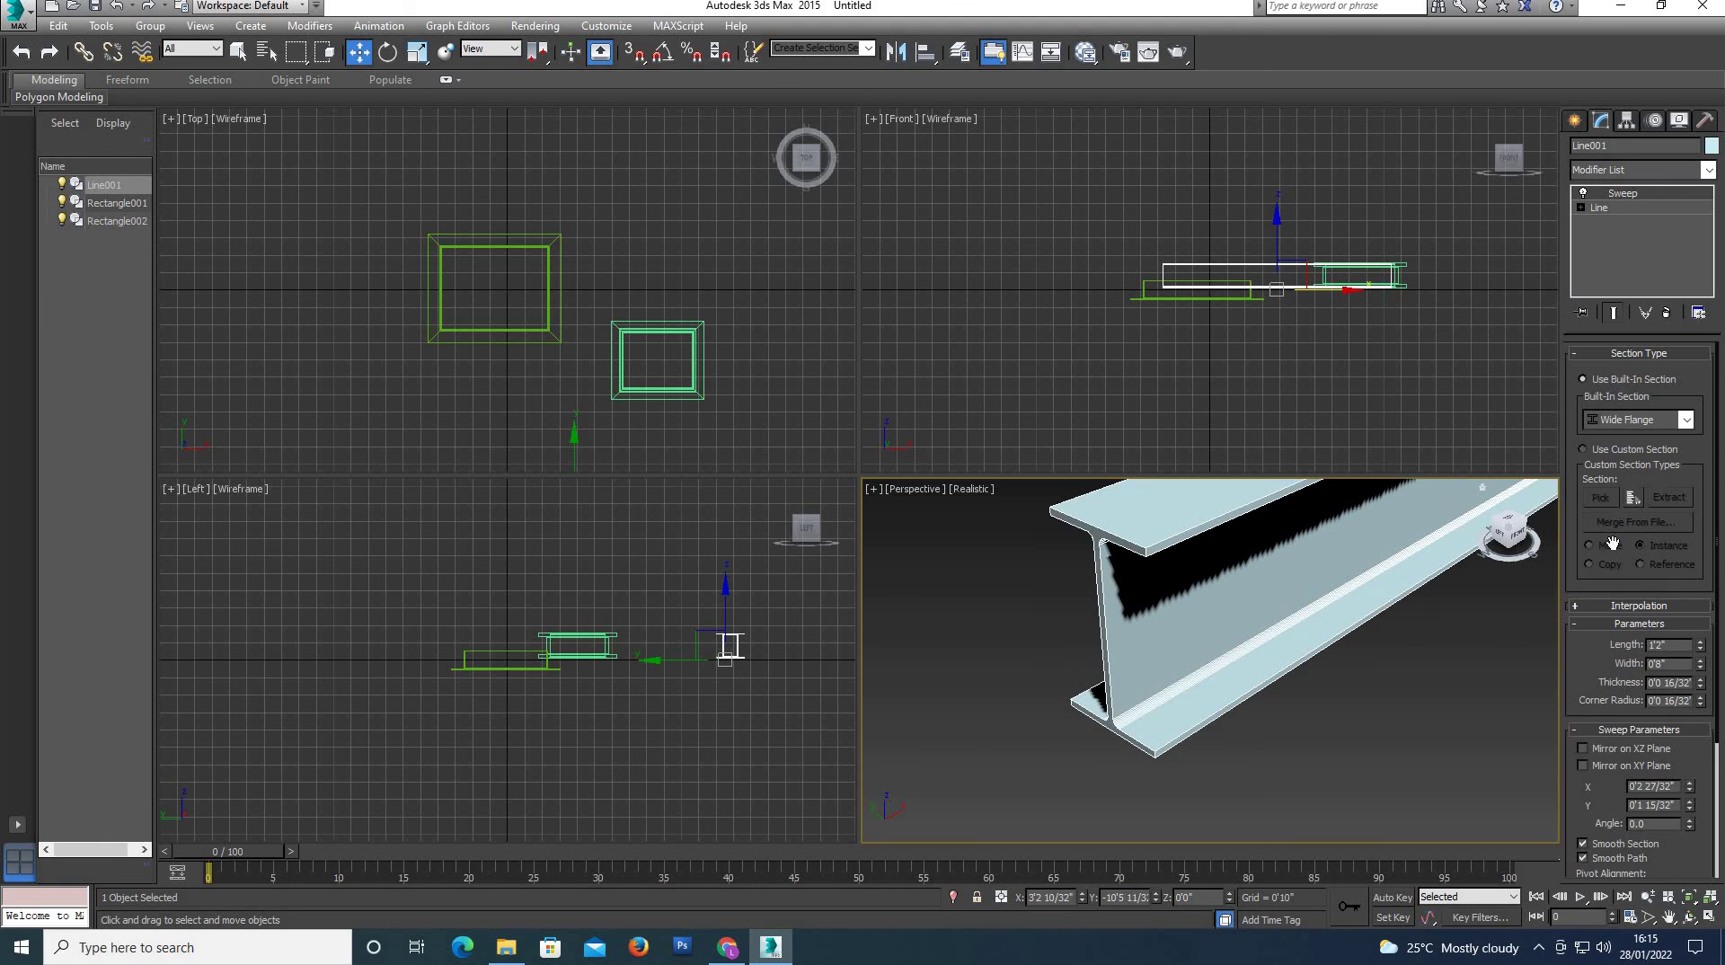
left_click(1618, 420)
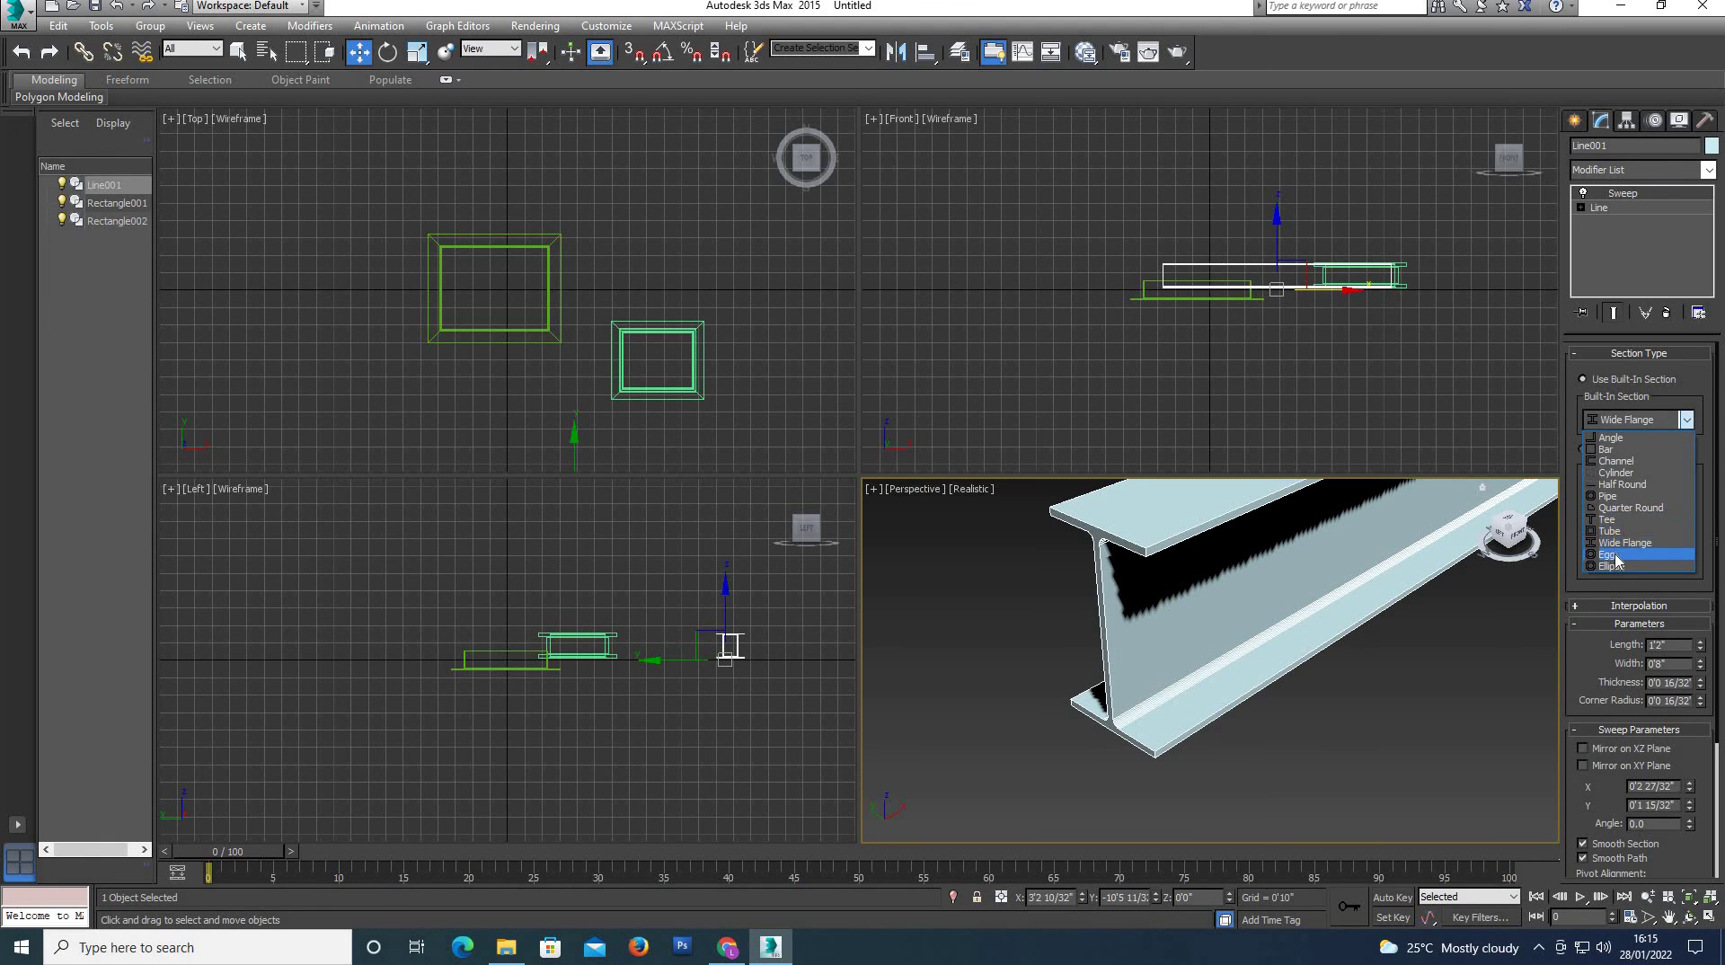
left_click(1607, 554)
left_click(1644, 423)
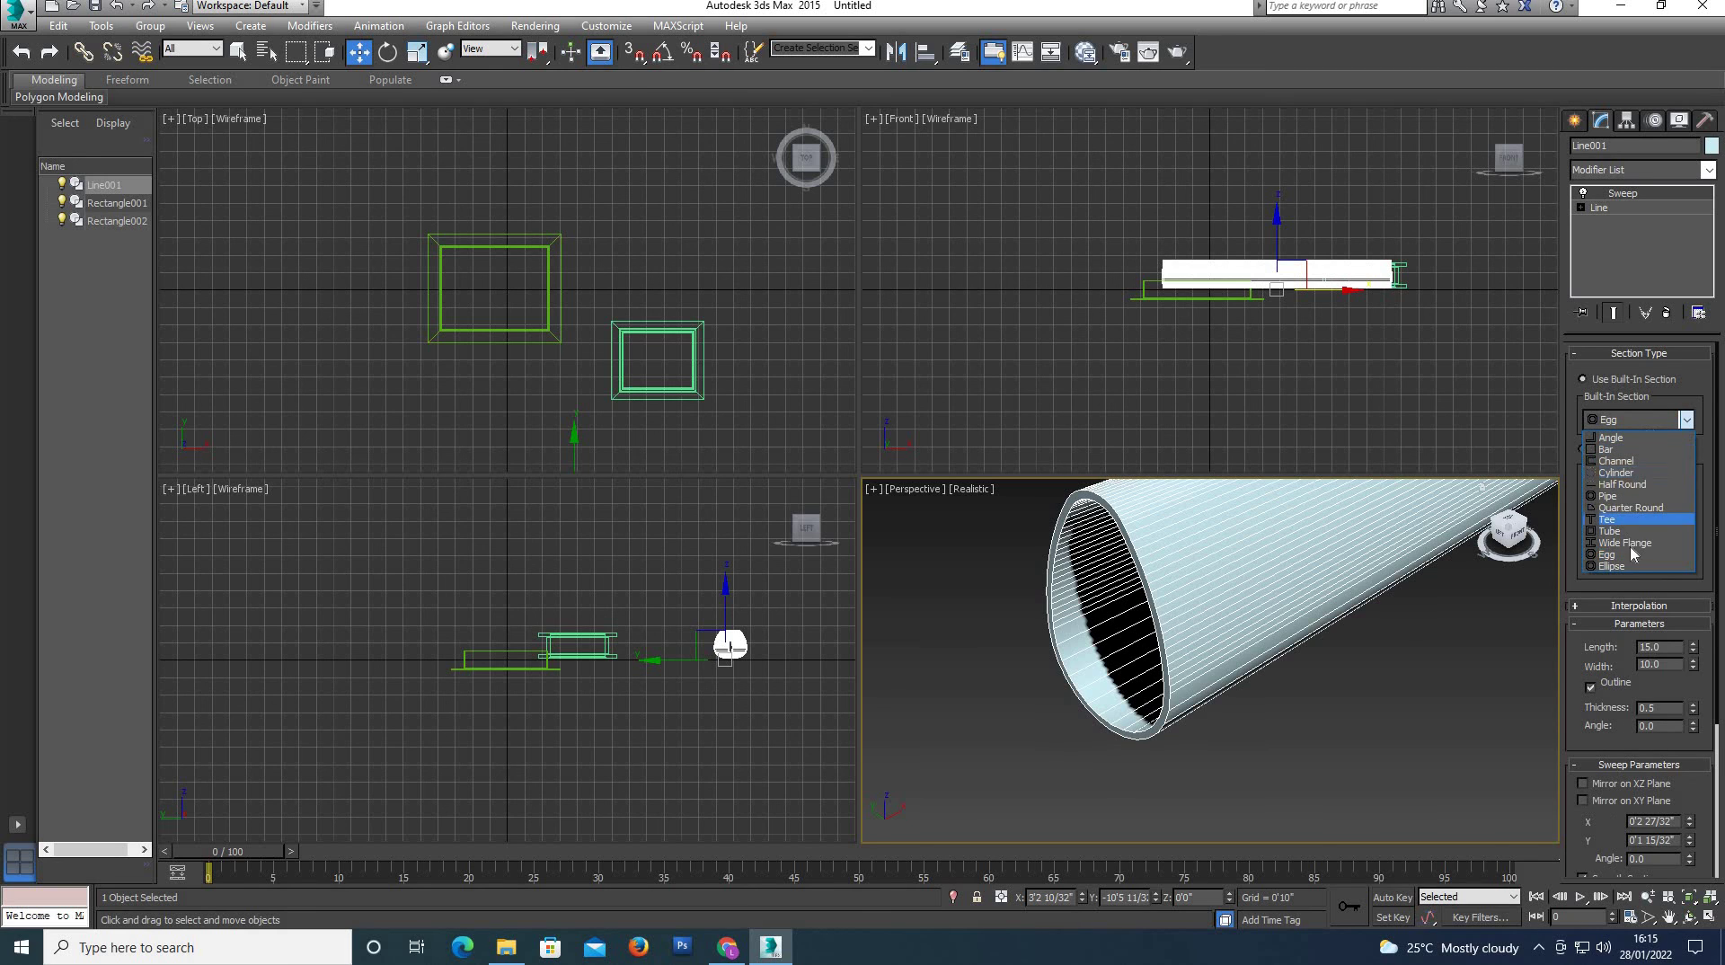
left_click(1628, 570)
scroll(1240, 716, "down", 5)
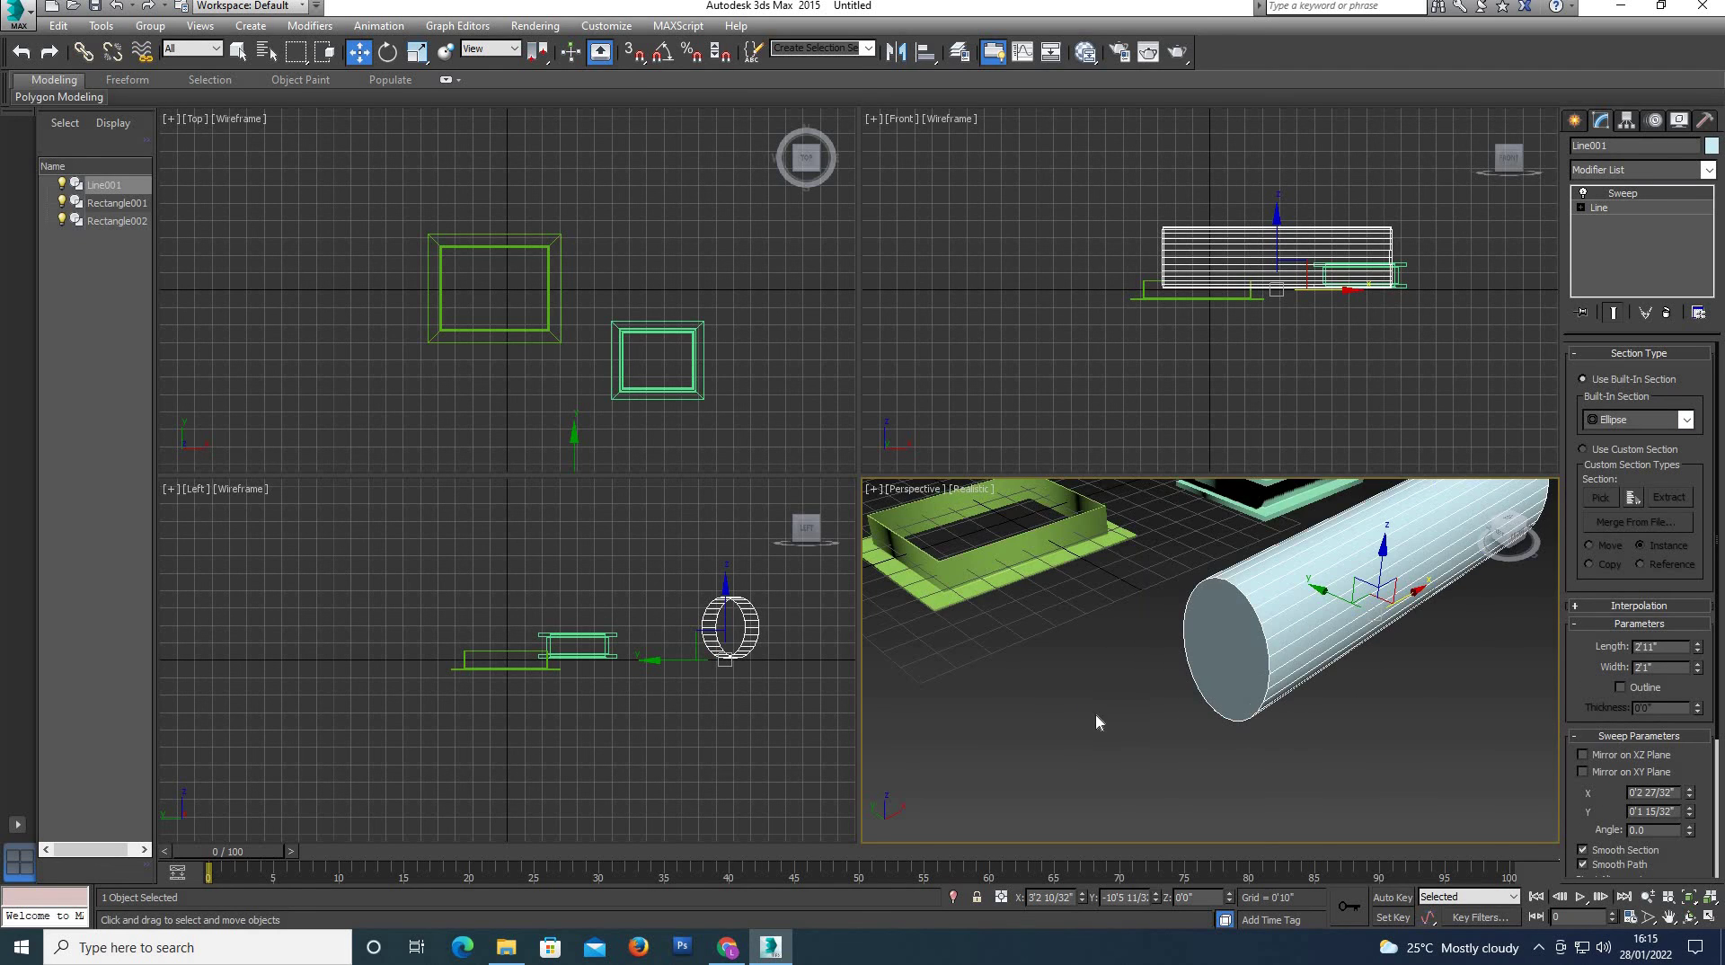
scroll(1091, 715, "down", 4)
left_click(1186, 756)
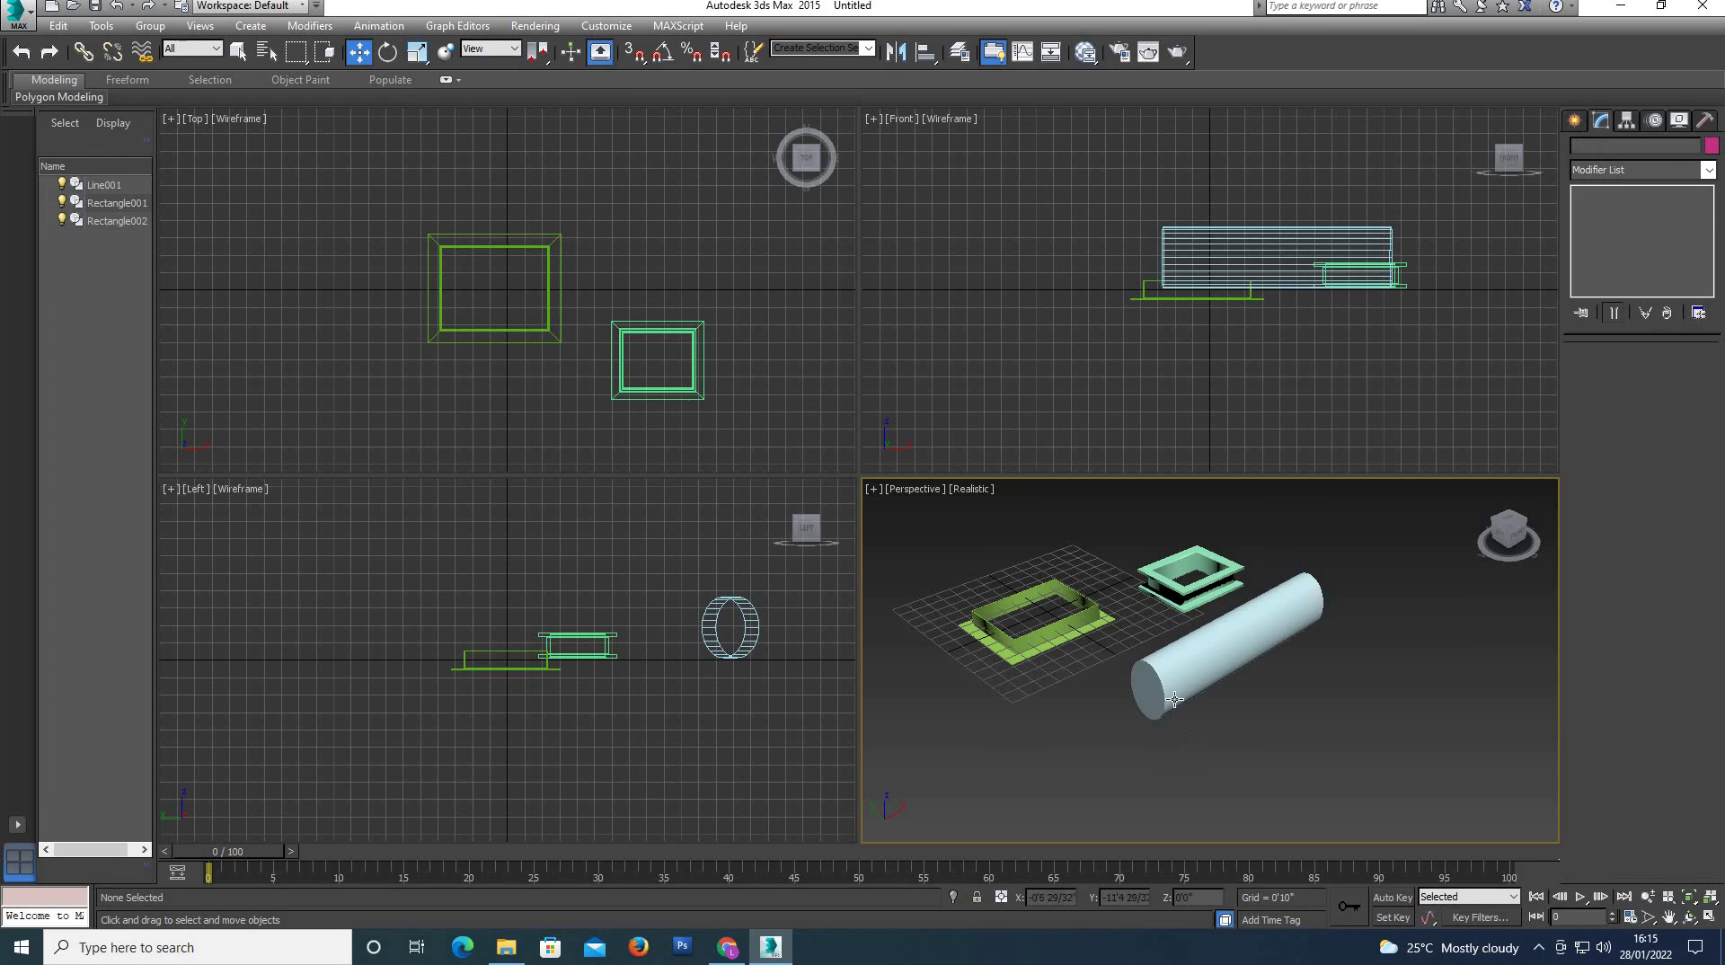
left_click(1169, 685)
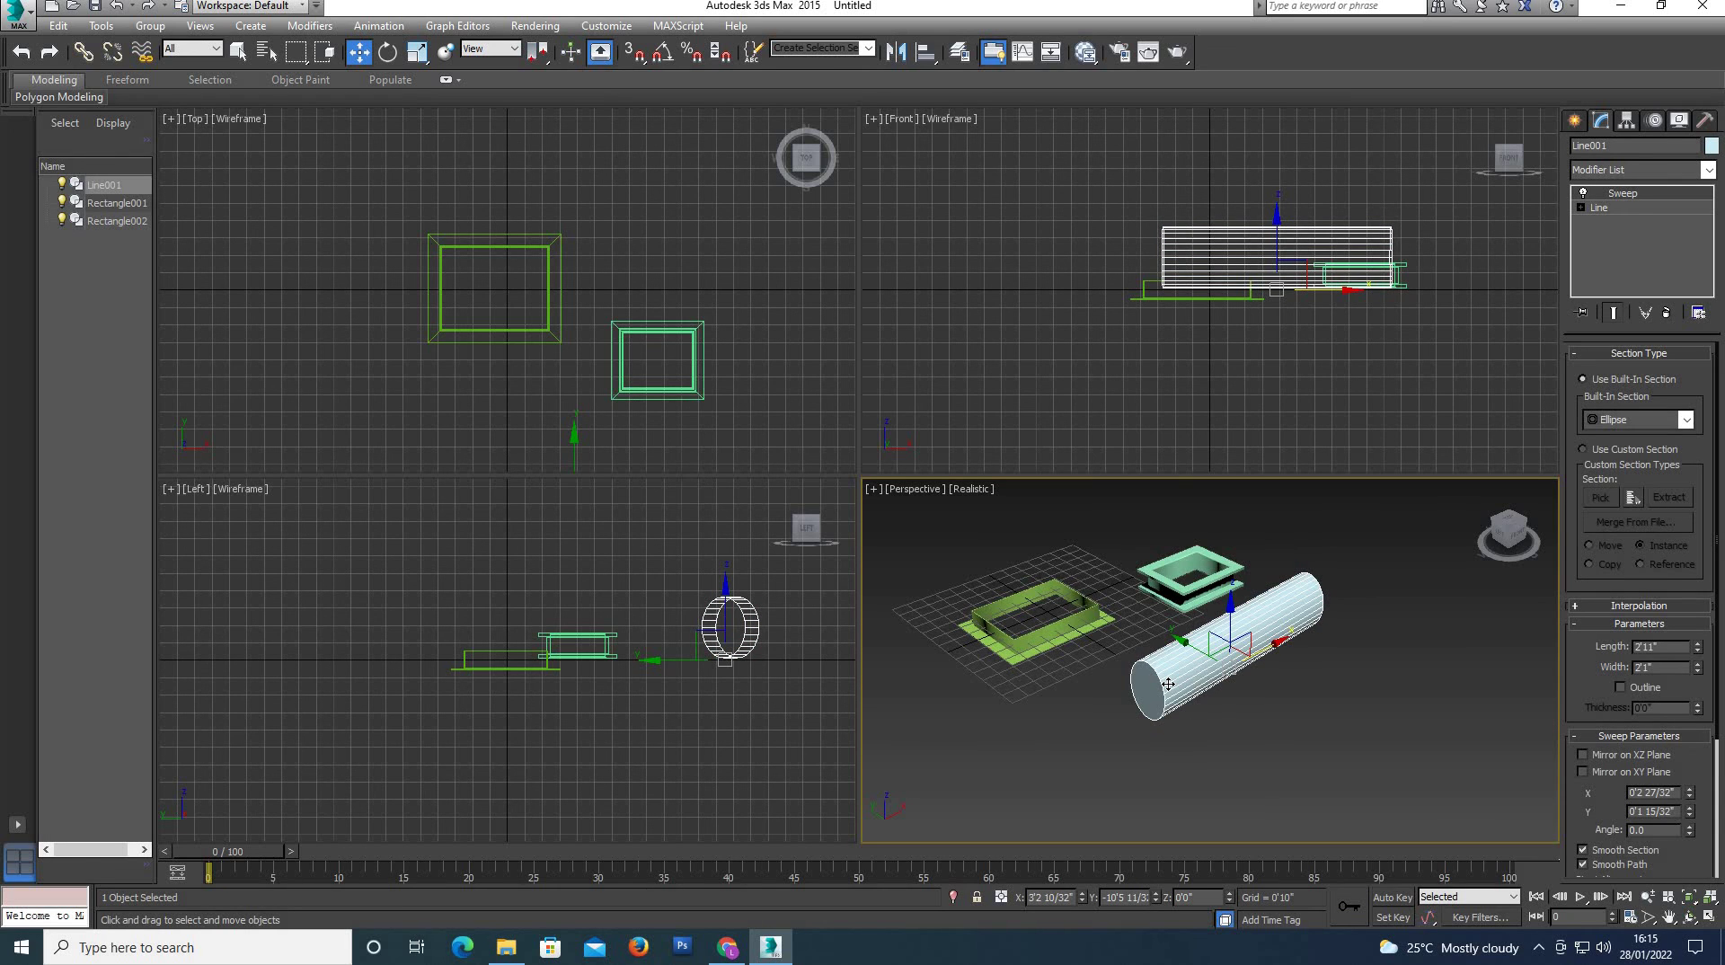